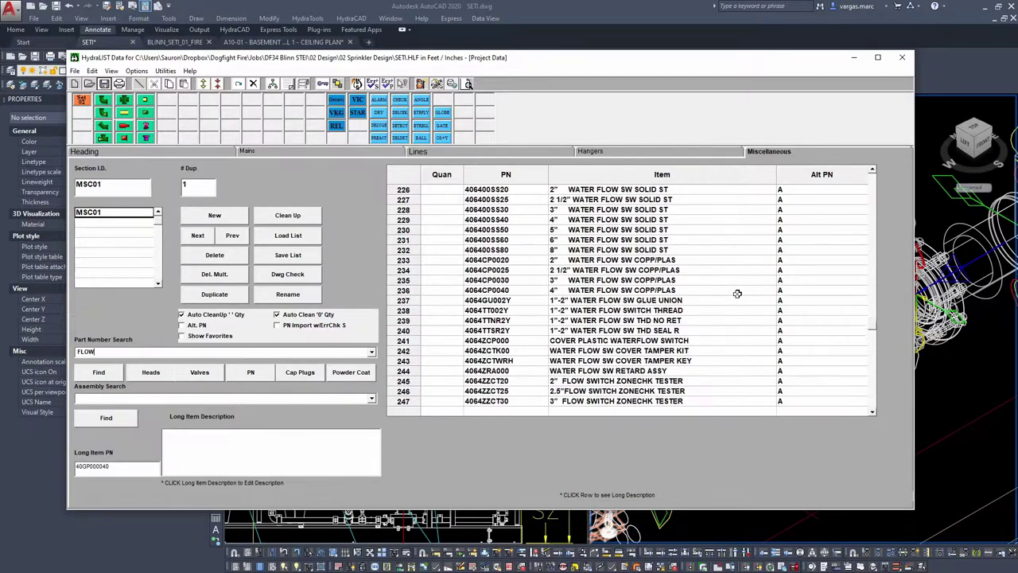
# Step: Look through the part number search results for FLOW to find a flow meter
pyautogui.scroll(-5, 738, 294)
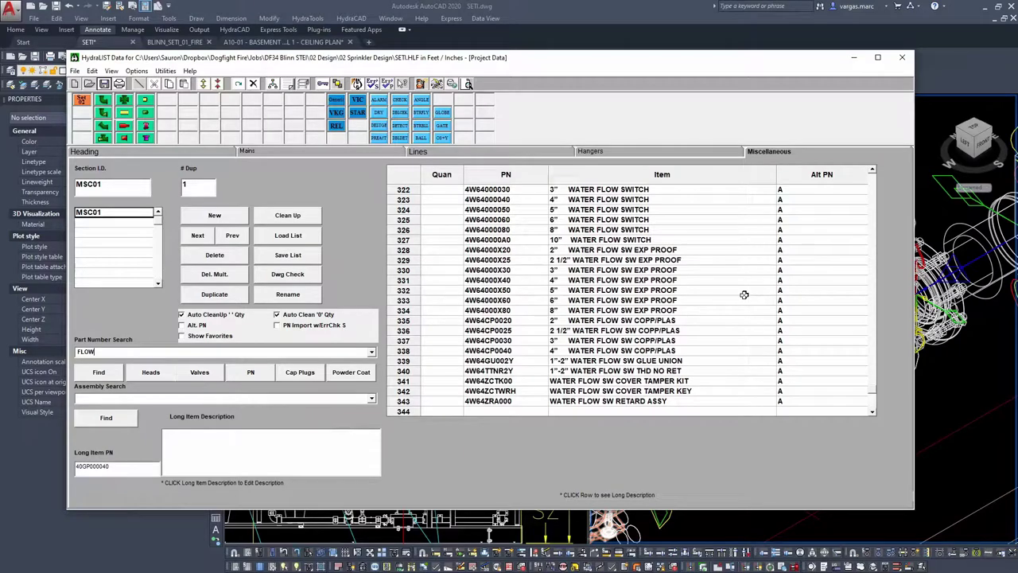
pyautogui.scroll(14, 746, 296)
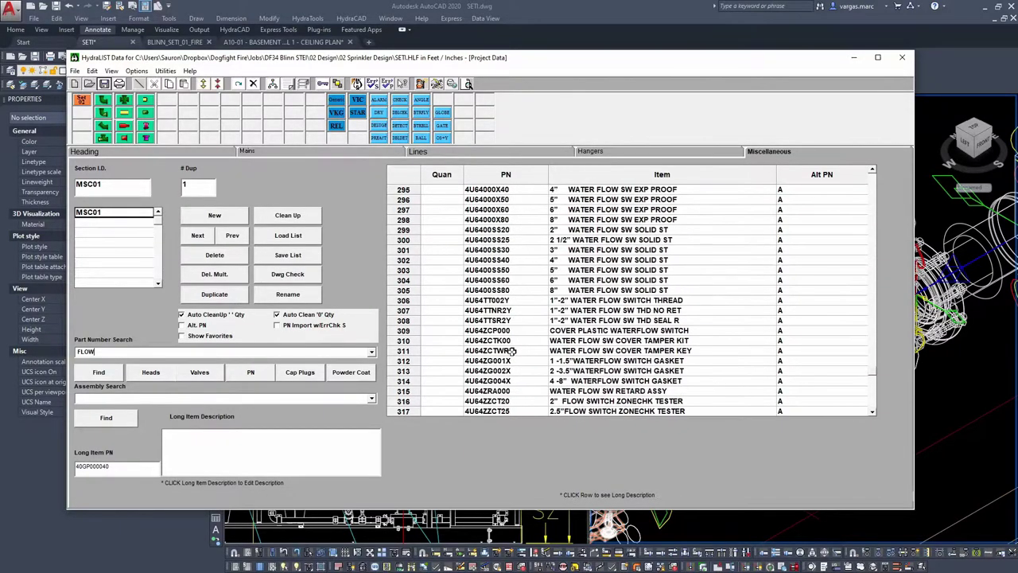
pyautogui.scroll(15, 513, 350)
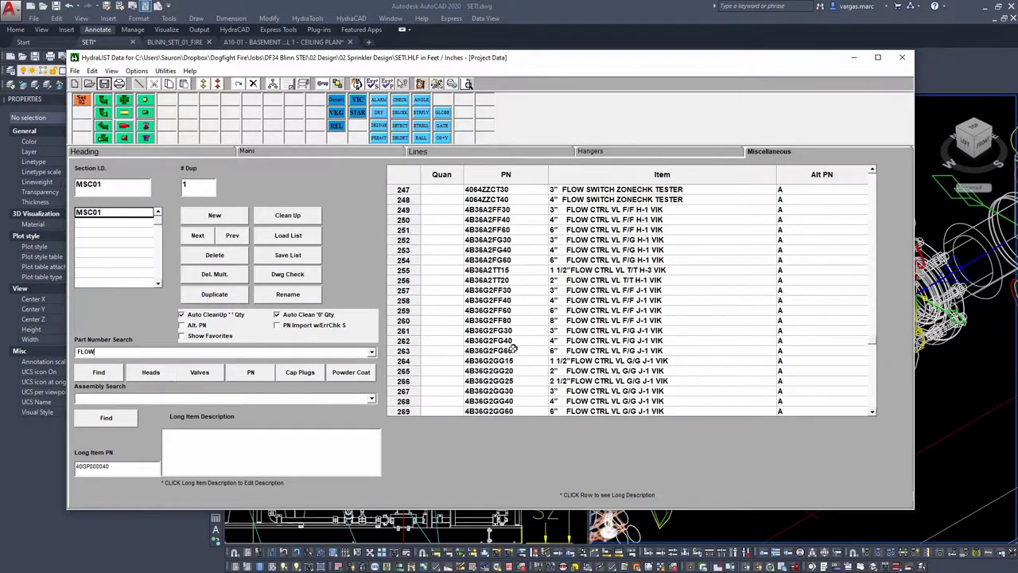
pyautogui.scroll(1, 513, 350)
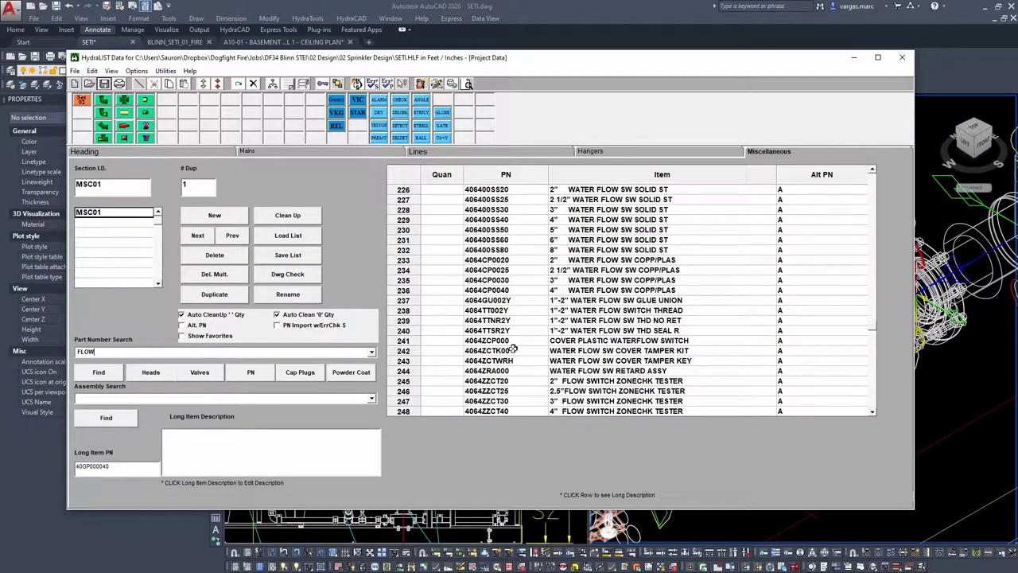
pyautogui.scroll(8, 513, 350)
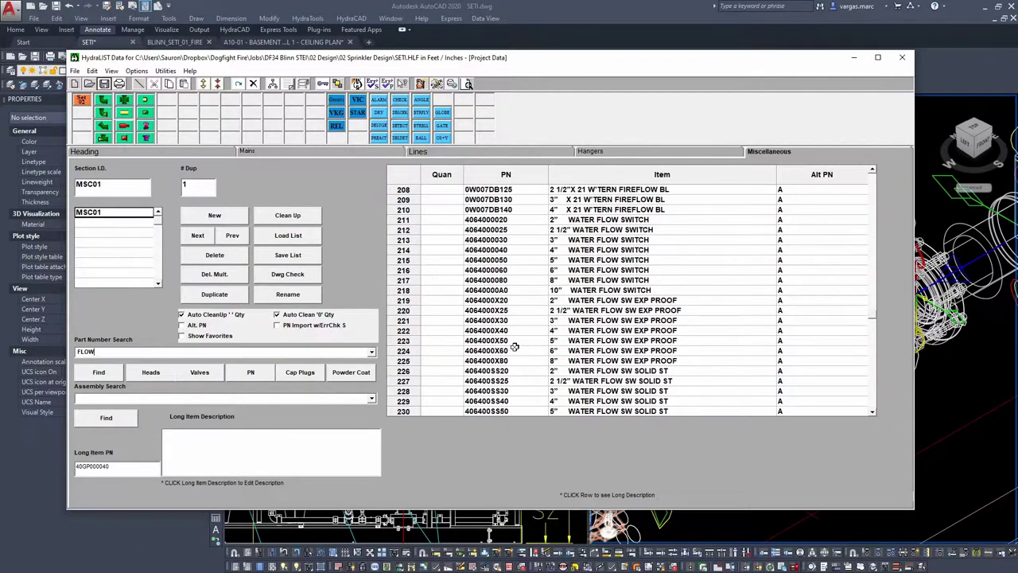
pyautogui.scroll(12, 514, 347)
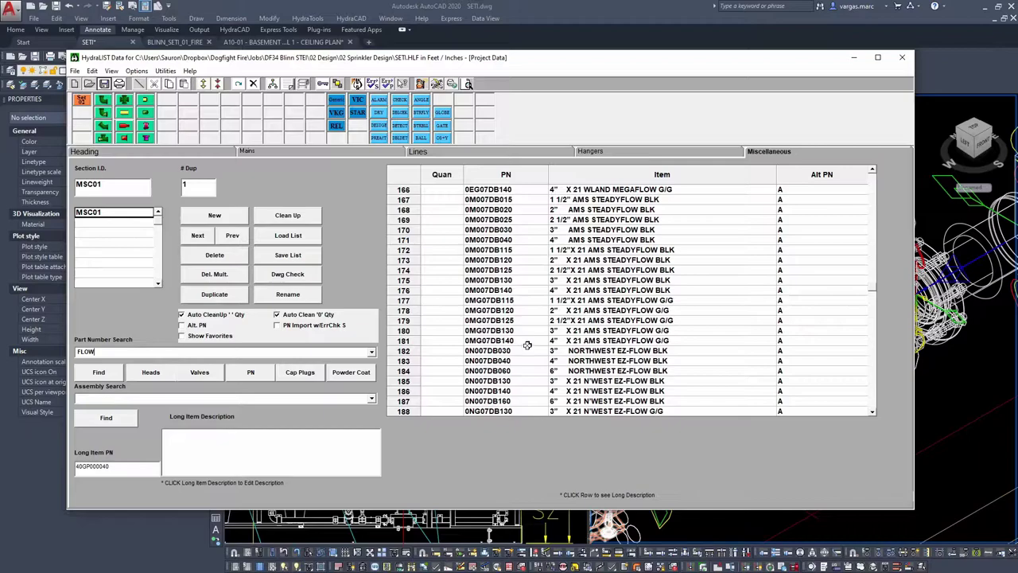
pyautogui.scroll(9, 541, 340)
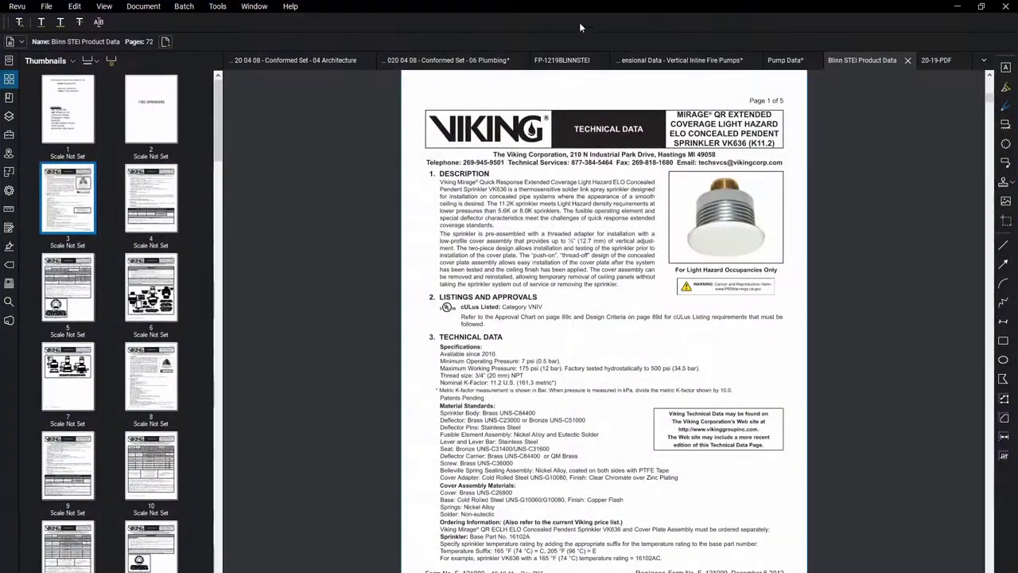
# Step: Open the FP-1219BLINNSTEI quote in Revu and read the electric fire pump's accessories list
pyautogui.click(548, 60)
pyautogui.scroll(-2, 601, 350)
pyautogui.moveTo(499, 335); pyautogui.dragTo(580, 335)
pyautogui.keyDown('ctrl'); pyautogui.scroll(-4, 632, 328); pyautogui.keyUp('ctrl')
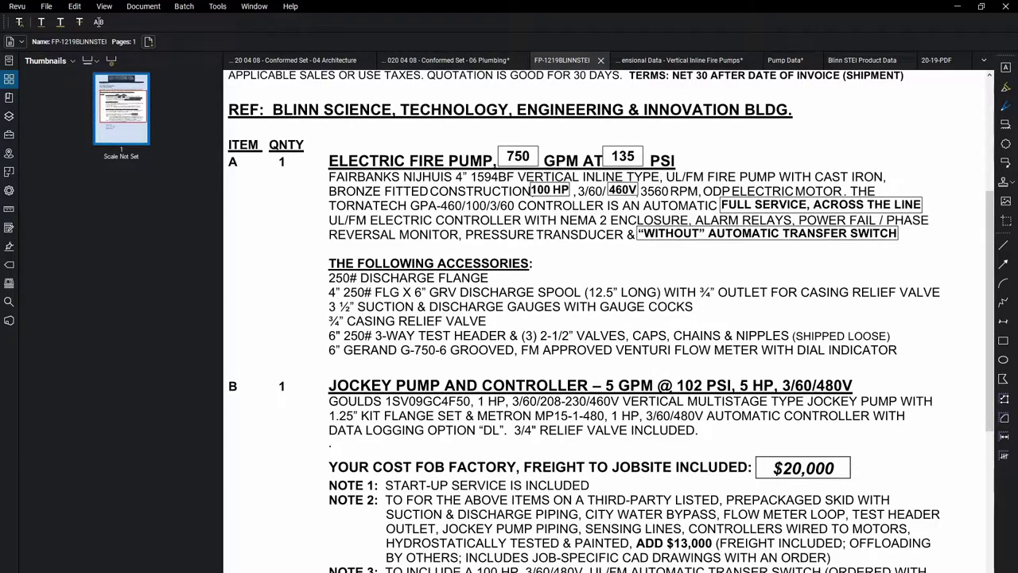
# Step: Switch back to HydraLIST and search the part numbers for FLOW METER and FLOWMETER
pyautogui.hotkey('alt', 'Tab')
pyautogui.write('FLOW METER')
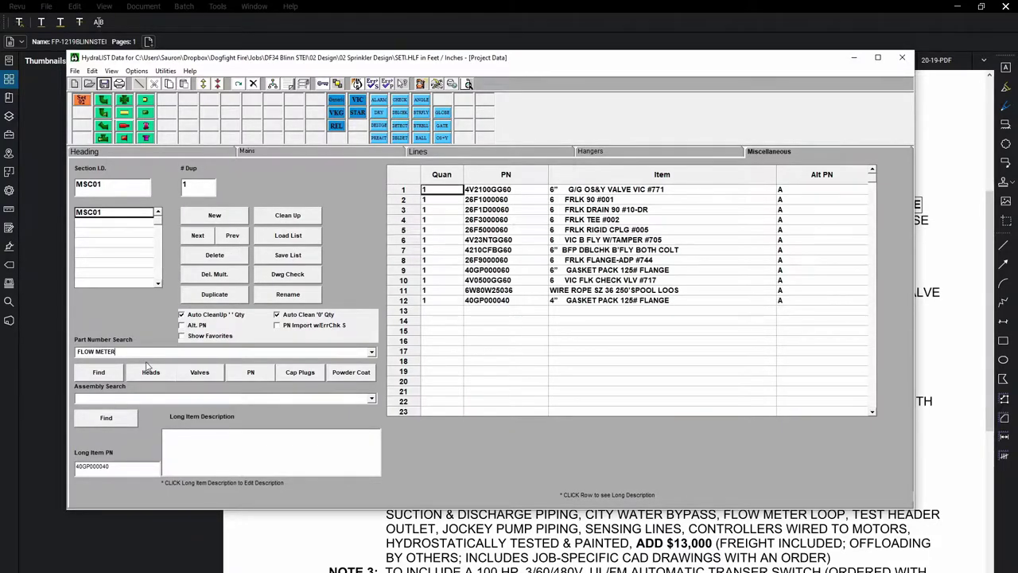
pyautogui.press('Left')
pyautogui.press('Left')
pyautogui.press('Left')
pyautogui.press('Left')
pyautogui.press('Left')
pyautogui.press('BackSpace')
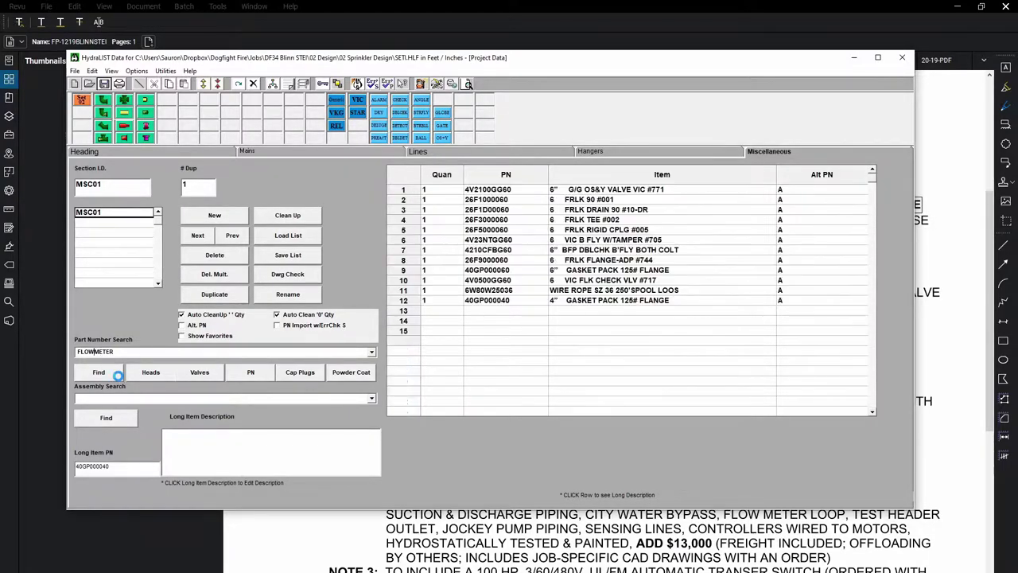
# Step: Search the part numbers for VENTURI and METER, and look through the listed items for a flow meter
pyautogui.moveTo(134, 351); pyautogui.dragTo(7, 376)
pyautogui.write('VENTURI')
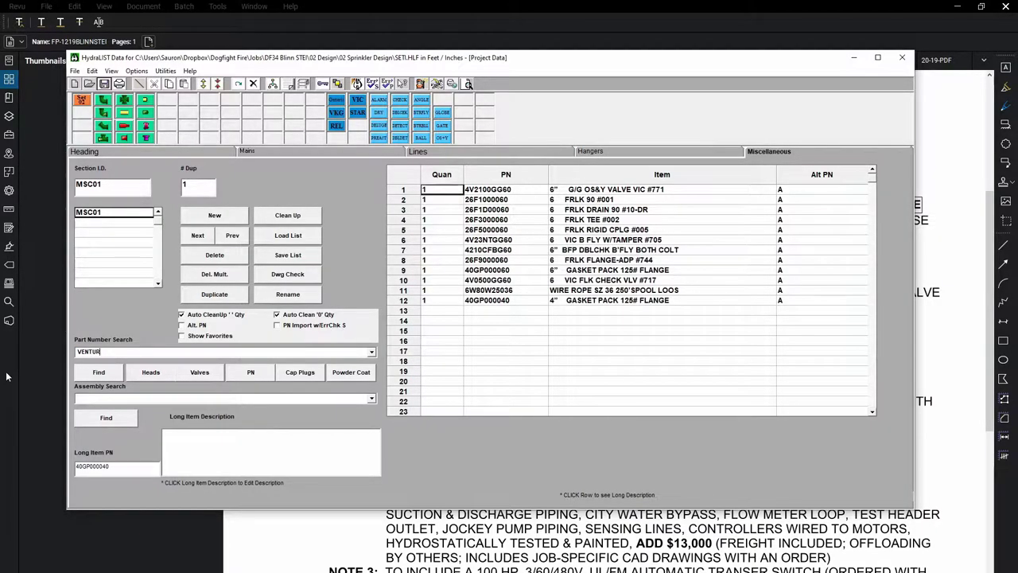
pyautogui.write('TER')
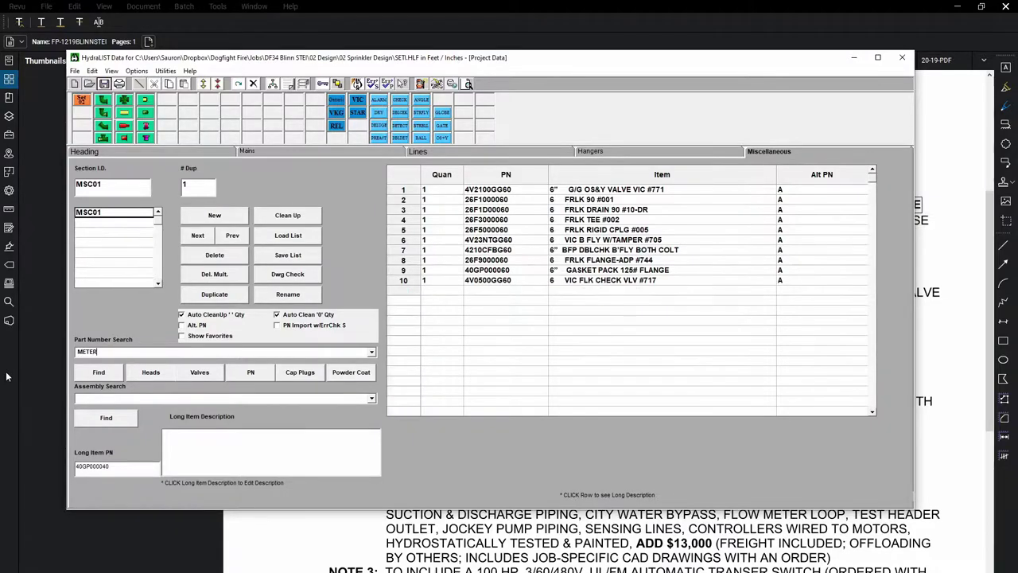
pyautogui.click(677, 340)
pyautogui.scroll(-8, 678, 340)
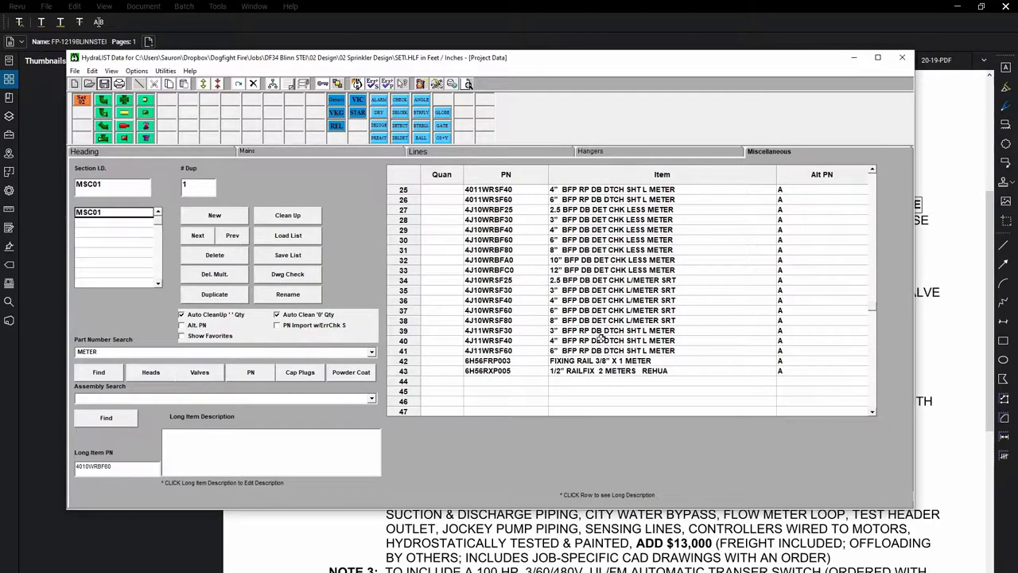
pyautogui.scroll(3, 602, 334)
pyautogui.scroll(5, 606, 318)
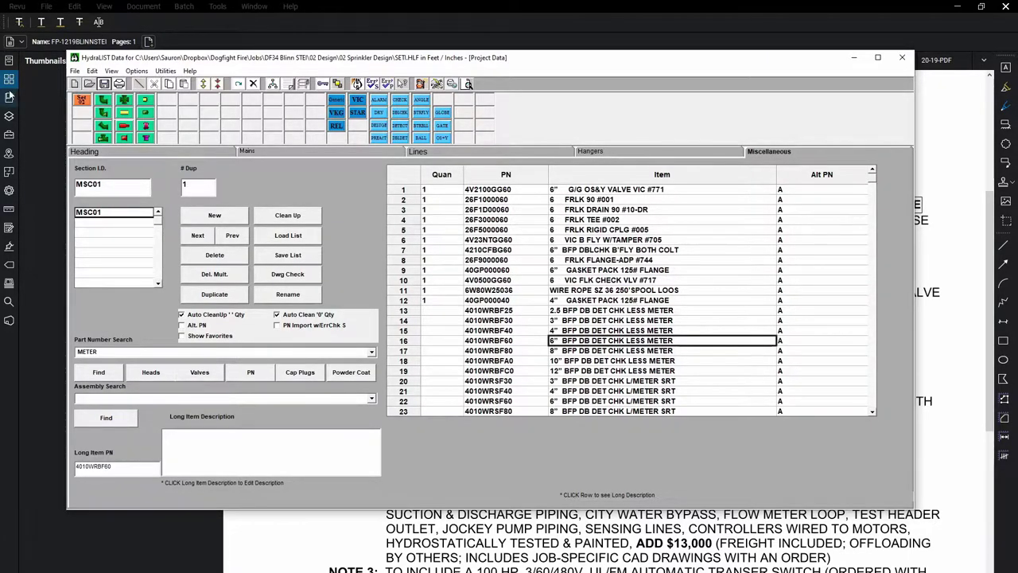
# Step: Minimize HydraLIST and Revu and return to the 3D pump piping in the SETI drawing in AutoCAD
pyautogui.click(855, 62)
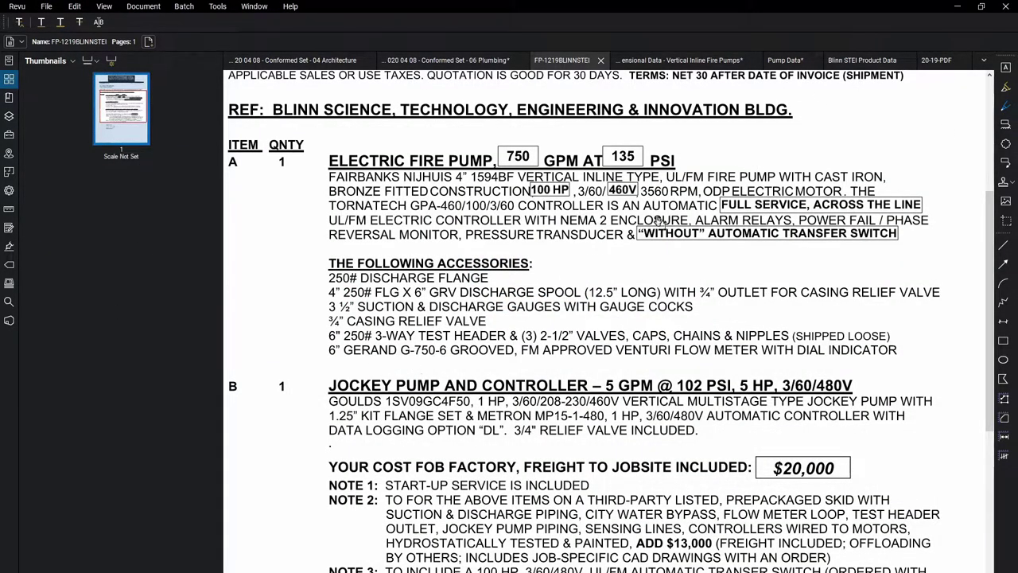
pyautogui.click(957, 7)
pyautogui.scroll(-6, 789, 266)
pyautogui.moveTo(791, 261); pyautogui.dragTo(760, 359, button='middle')
pyautogui.scroll(3, 840, 294)
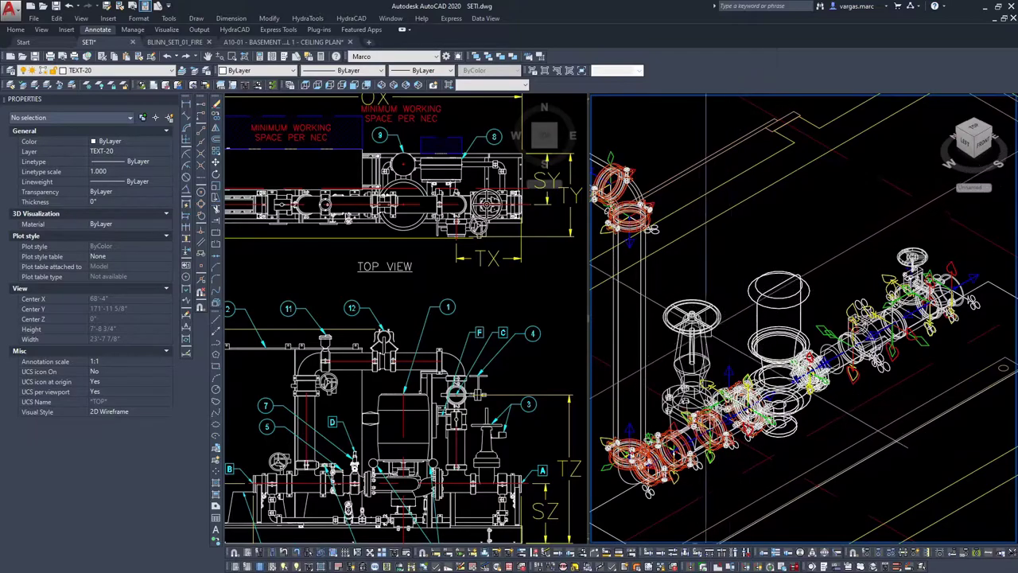
# Step: Examine the pump skid's part list and the component tagged 12 in its back view
pyautogui.click(315, 183)
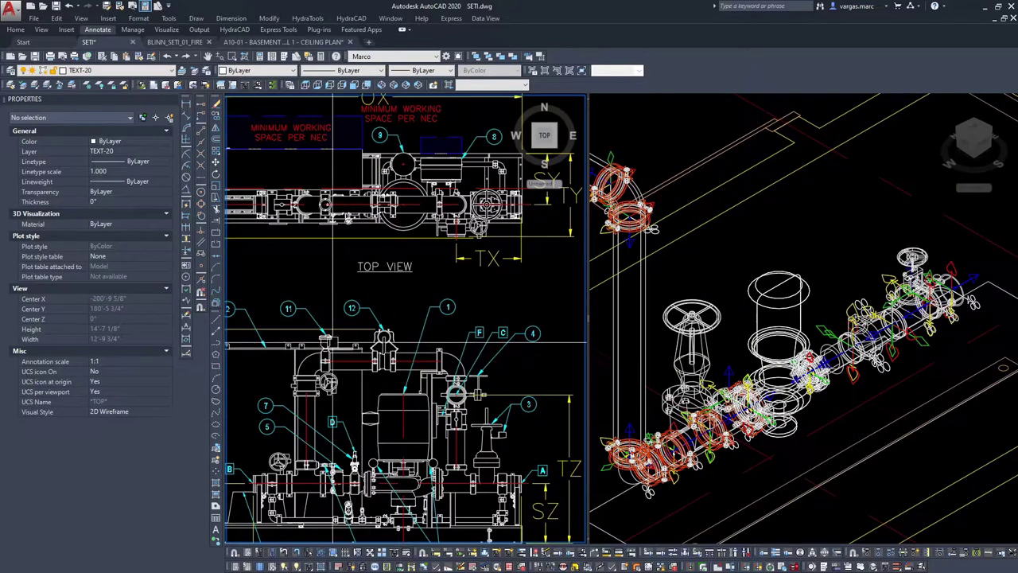
pyautogui.scroll(-4, 329, 318)
pyautogui.scroll(5, 509, 398)
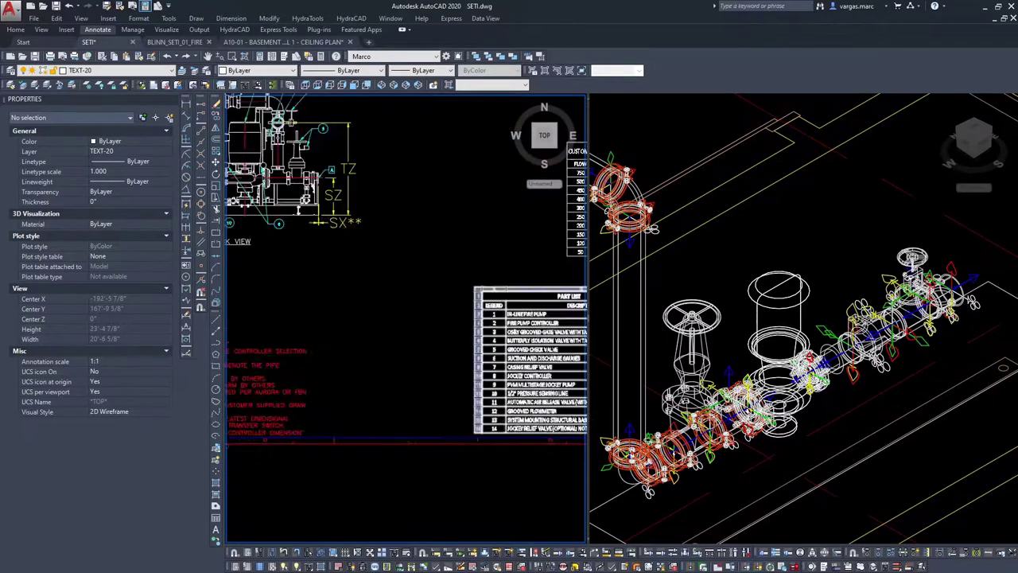
pyautogui.moveTo(418, 416); pyautogui.dragTo(408, 415, button='middle')
pyautogui.scroll(-3, 410, 364)
pyautogui.moveTo(320, 284)
pyautogui.mouseDown(button='middle')
pyautogui.moveTo(489, 406)
pyautogui.moveTo(421, 300)
pyautogui.mouseUp(button='middle')
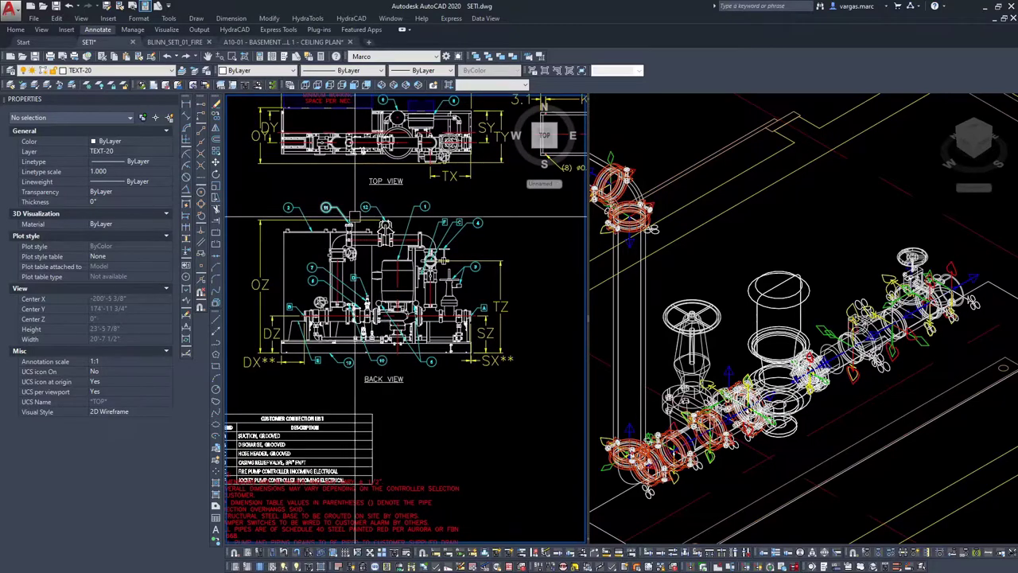
pyautogui.scroll(4, 354, 217)
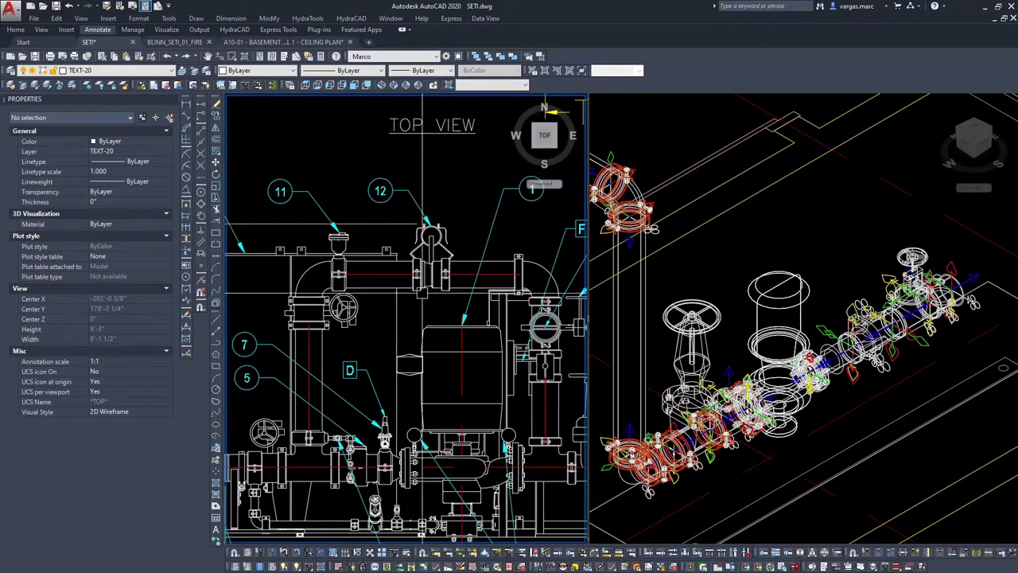
pyautogui.scroll(-2, 413, 350)
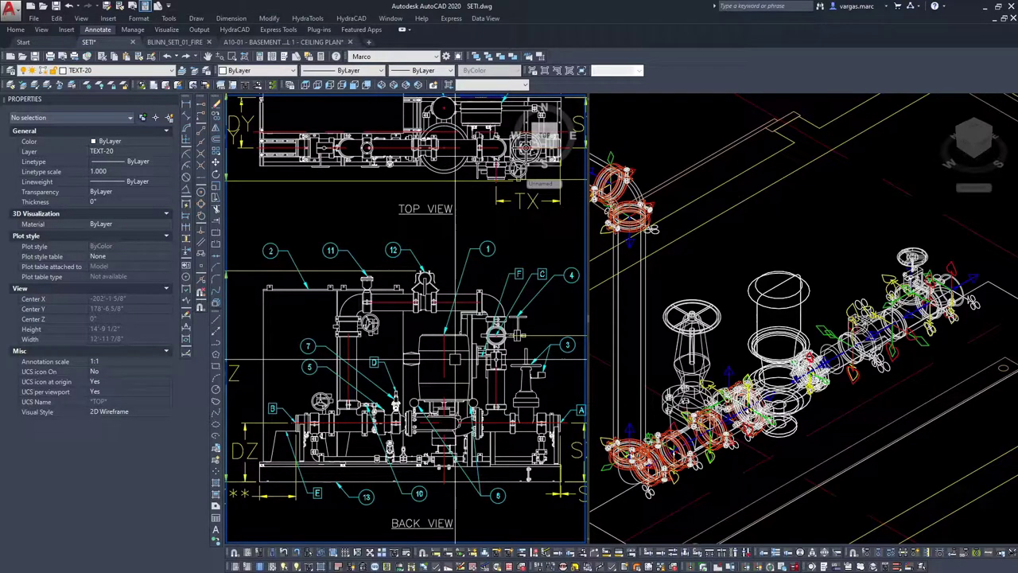
# Step: Compare the 3D pump room piping with the pump skid's top and back views
pyautogui.click(815, 350)
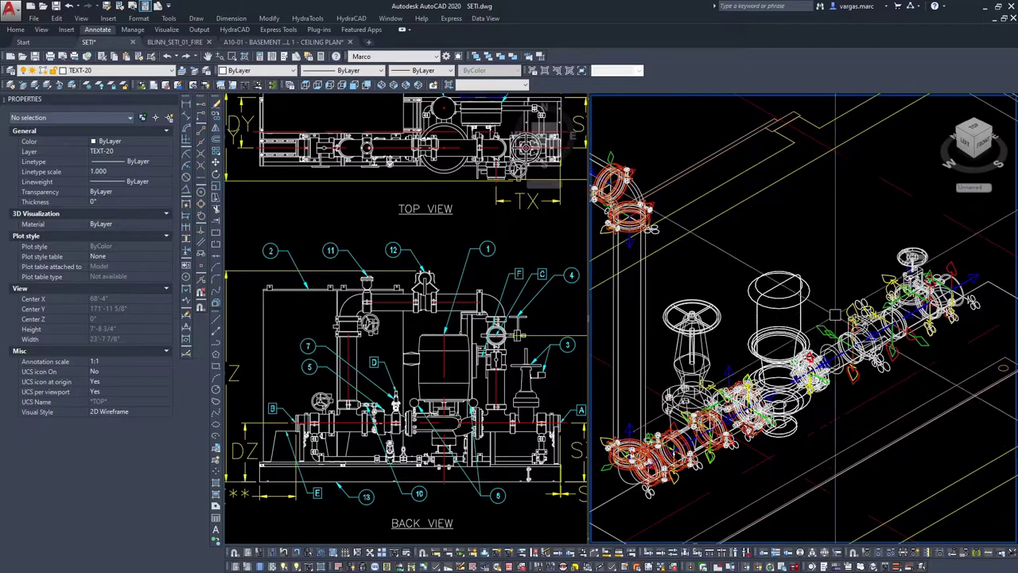
pyautogui.scroll(-5, 827, 326)
pyautogui.moveTo(858, 292); pyautogui.dragTo(837, 334, button='middle')
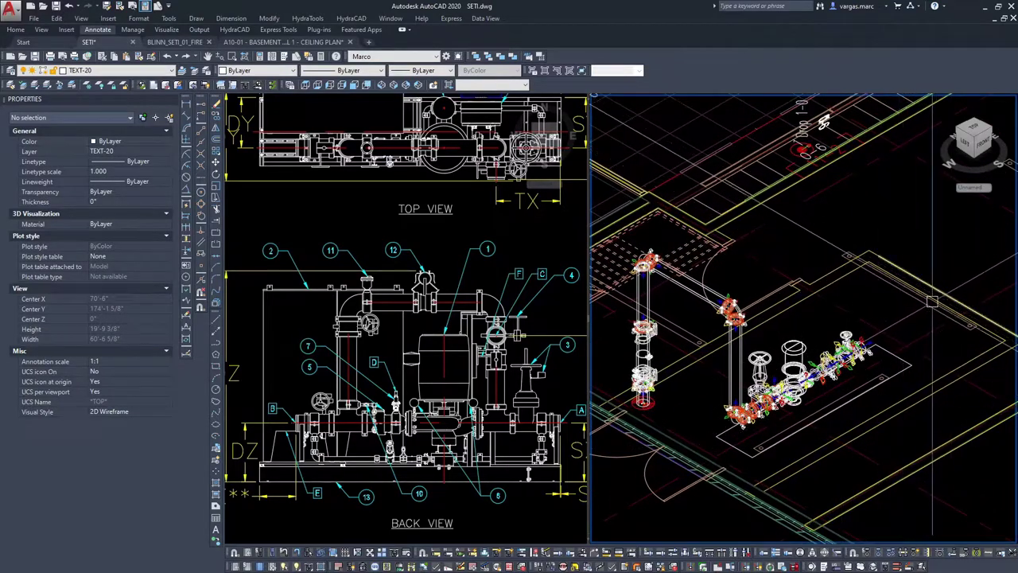
pyautogui.click(471, 392)
pyautogui.scroll(-5, 466, 342)
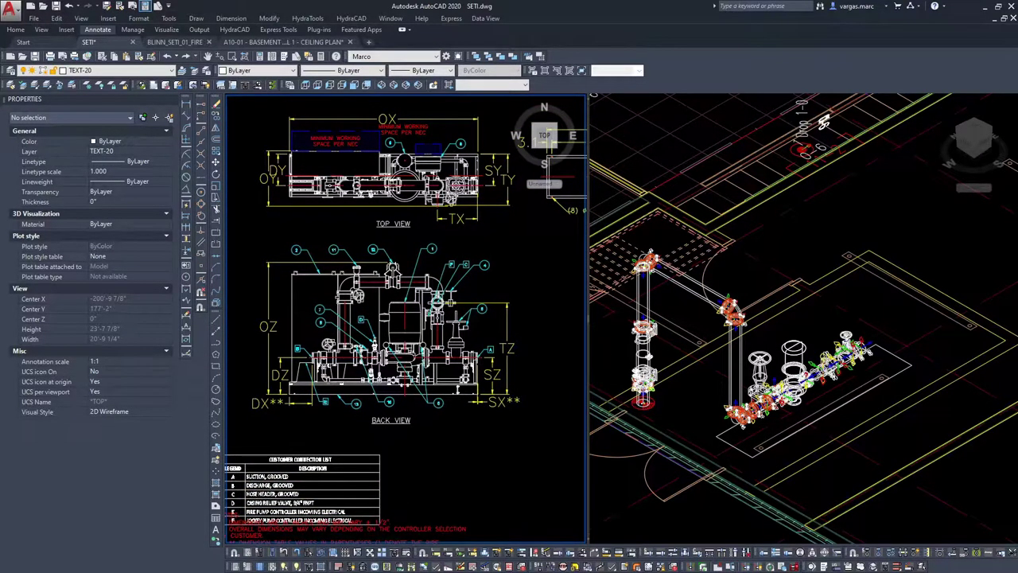
# Step: Switch to the browser and look through the dogfightfire.com About, Blog and Home pages
pyautogui.hotkey('alt', 'Tab')
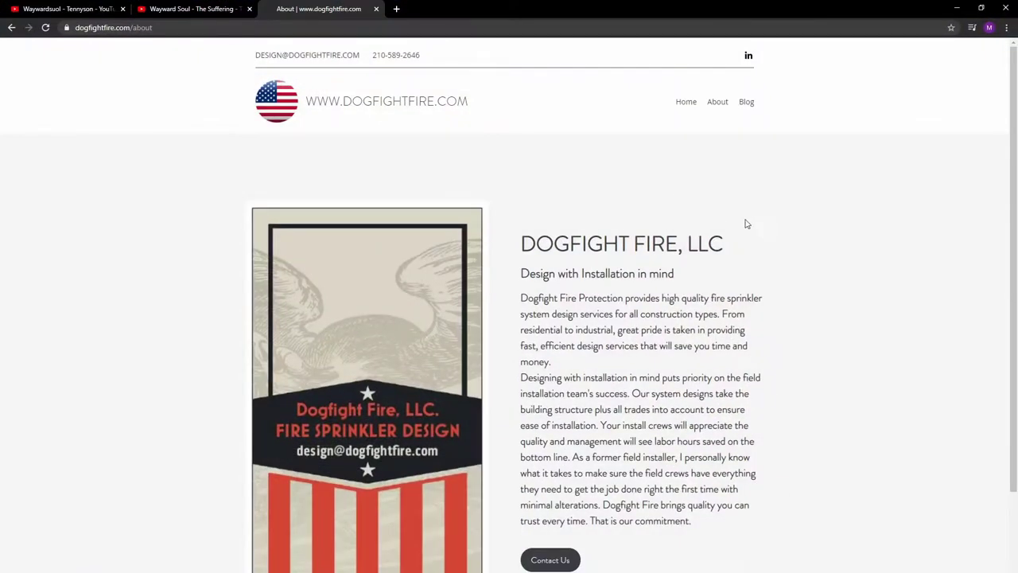
pyautogui.scroll(-2, 804, 252)
pyautogui.scroll(2, 644, 333)
pyautogui.click(746, 103)
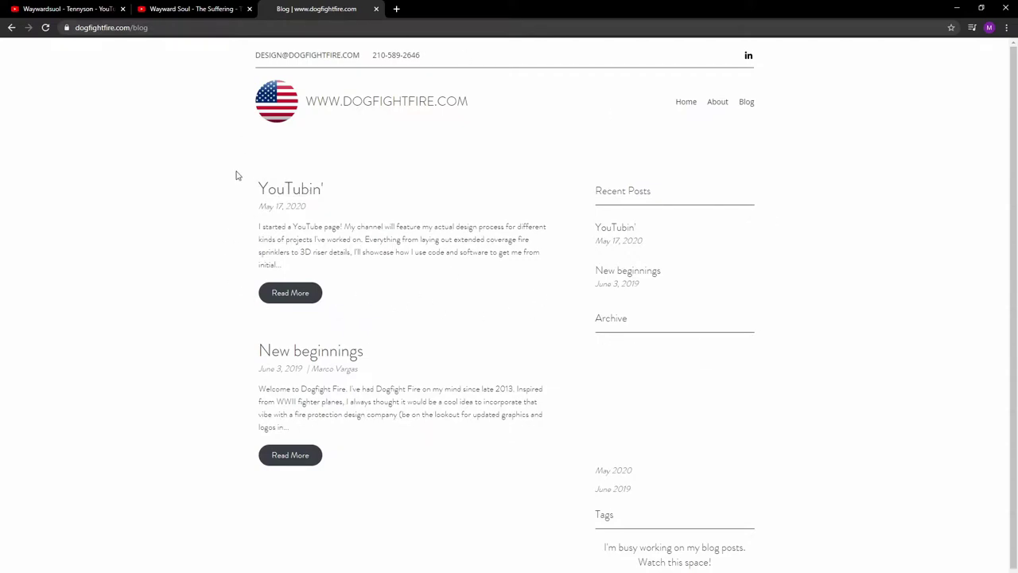
pyautogui.click(270, 113)
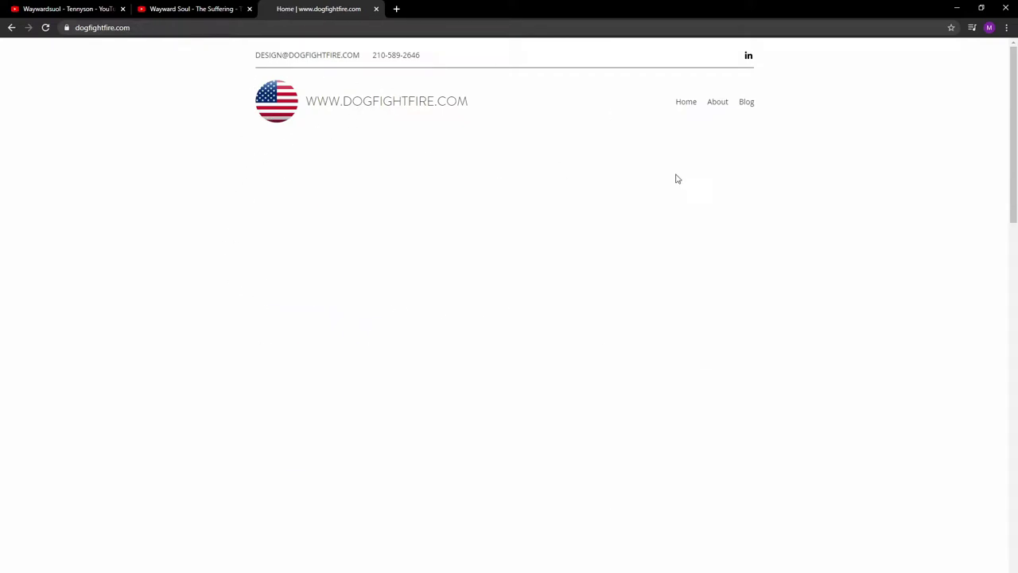
pyautogui.scroll(-8, 230, 318)
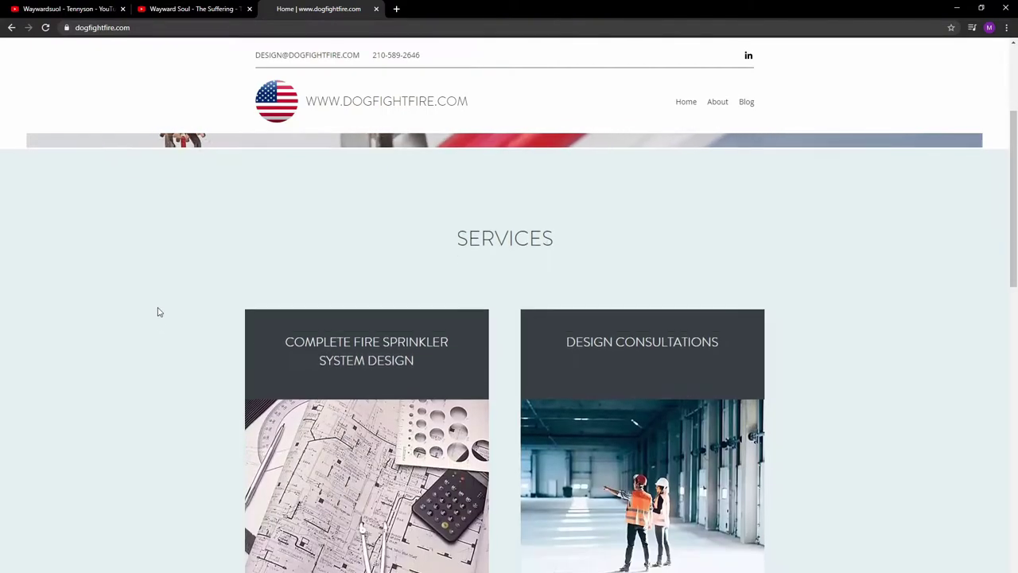
pyautogui.scroll(-9, 157, 305)
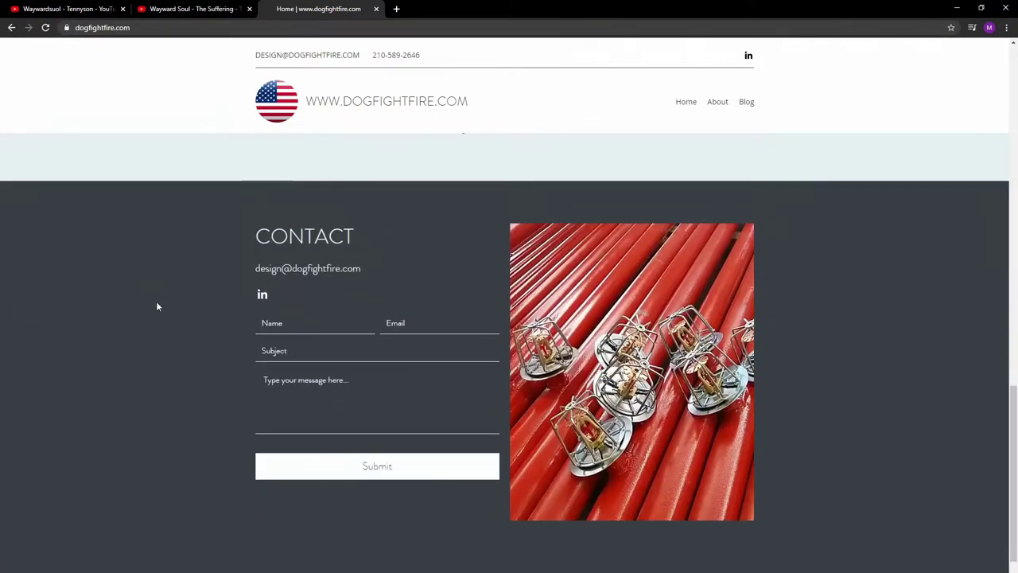
pyautogui.scroll(3, 116, 347)
pyautogui.scroll(10, 74, 404)
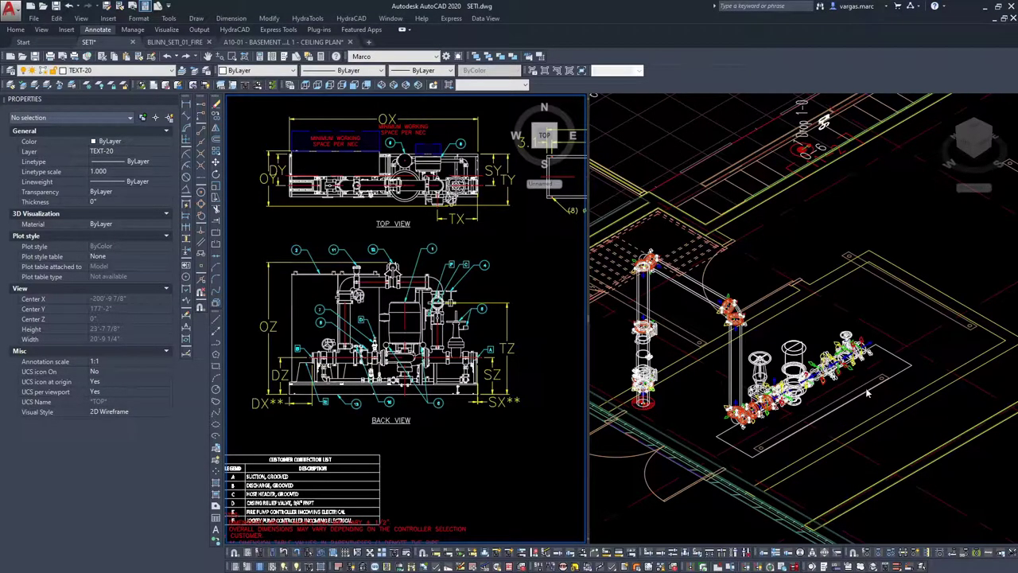
# Step: Insert a 6" FRLK 90 #001 elbow beside the large OS&Y valve on the discharge piping, using the green diamond insertion rotation
pyautogui.scroll(5, 867, 392)
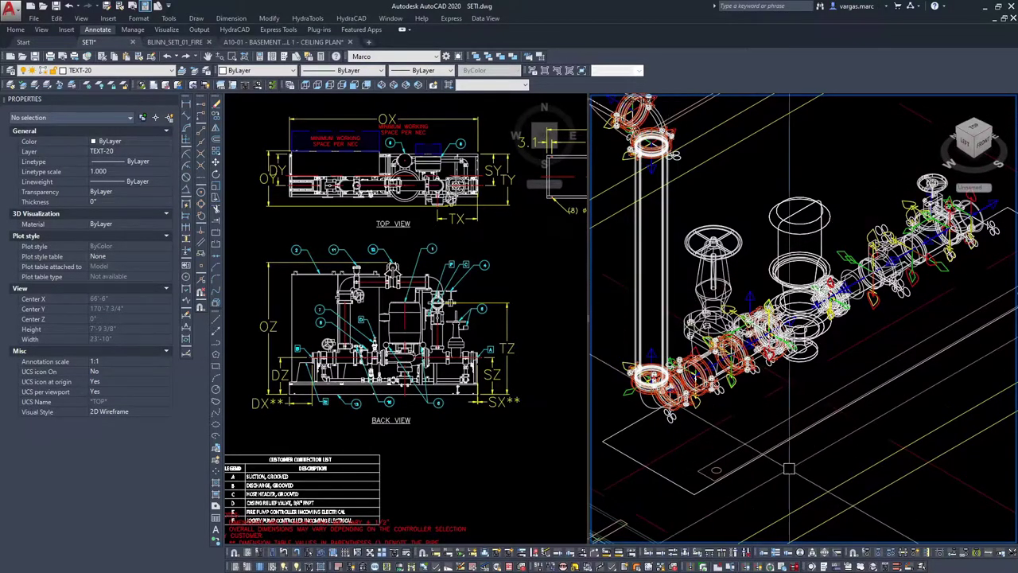
pyautogui.moveTo(804, 404); pyautogui.dragTo(744, 434, button='middle')
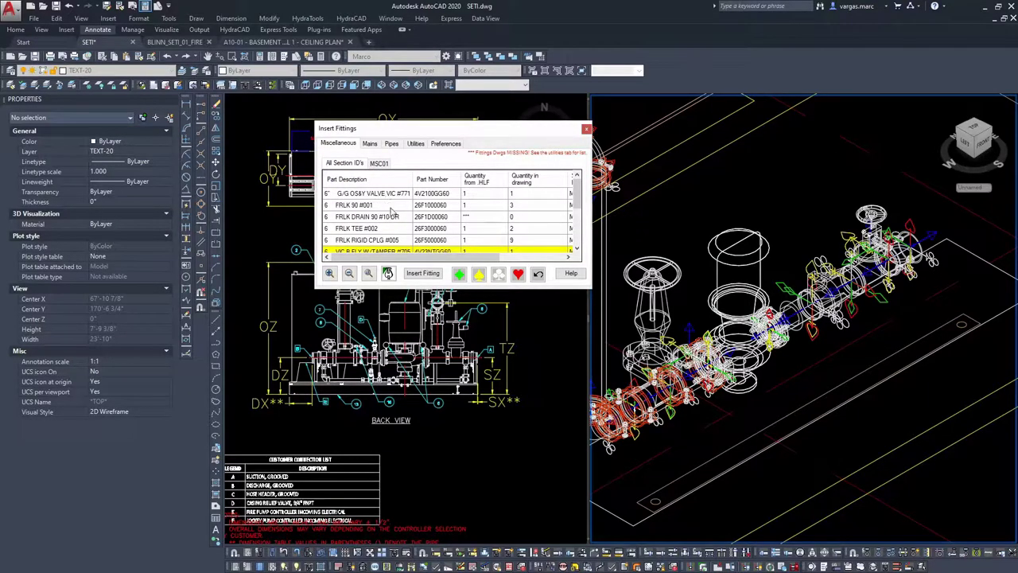
pyautogui.click(354, 205)
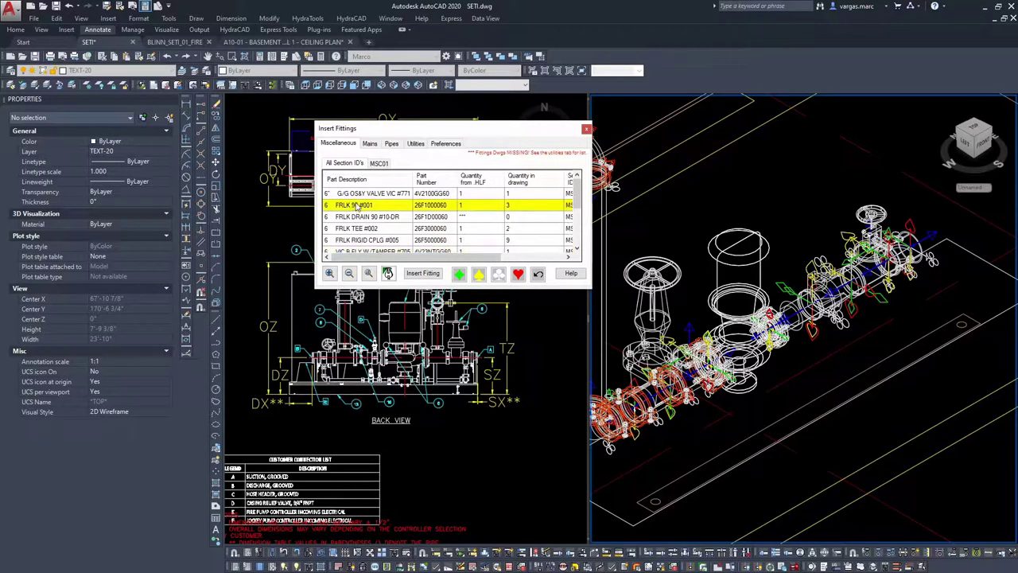
pyautogui.click(434, 275)
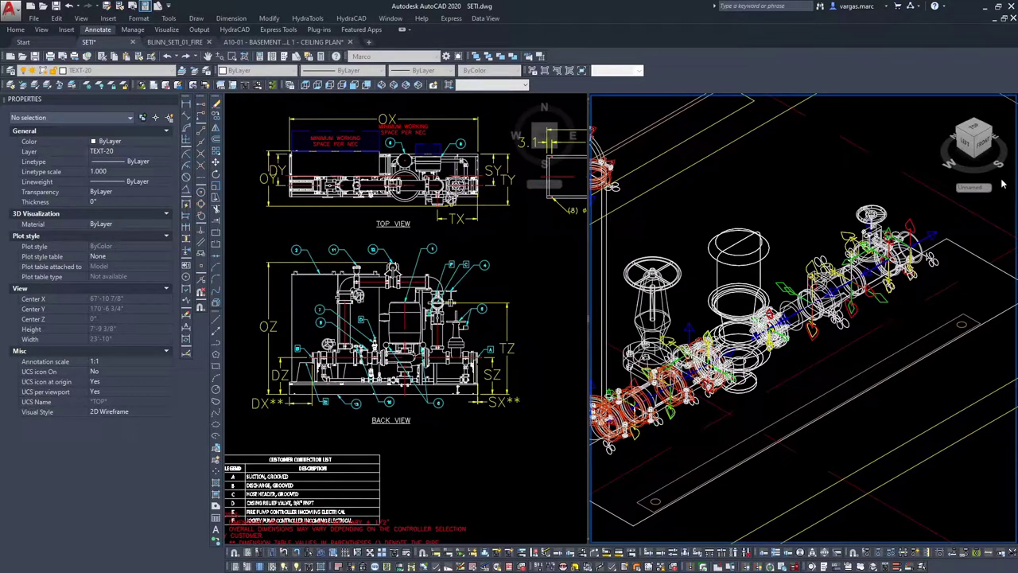
pyautogui.moveTo(1017, 147); pyautogui.dragTo(855, 321)
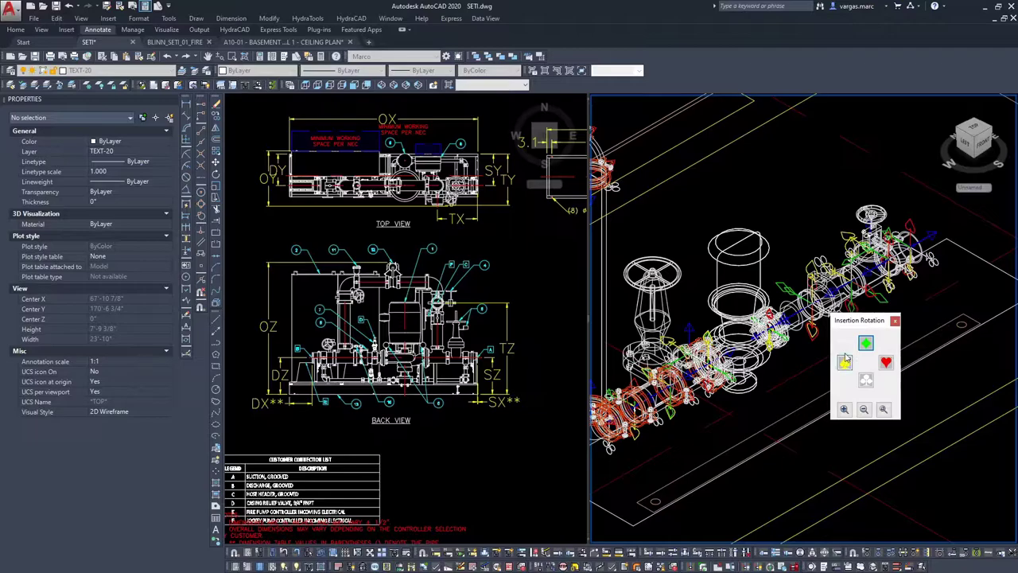
pyautogui.click(865, 342)
pyautogui.scroll(5, 843, 352)
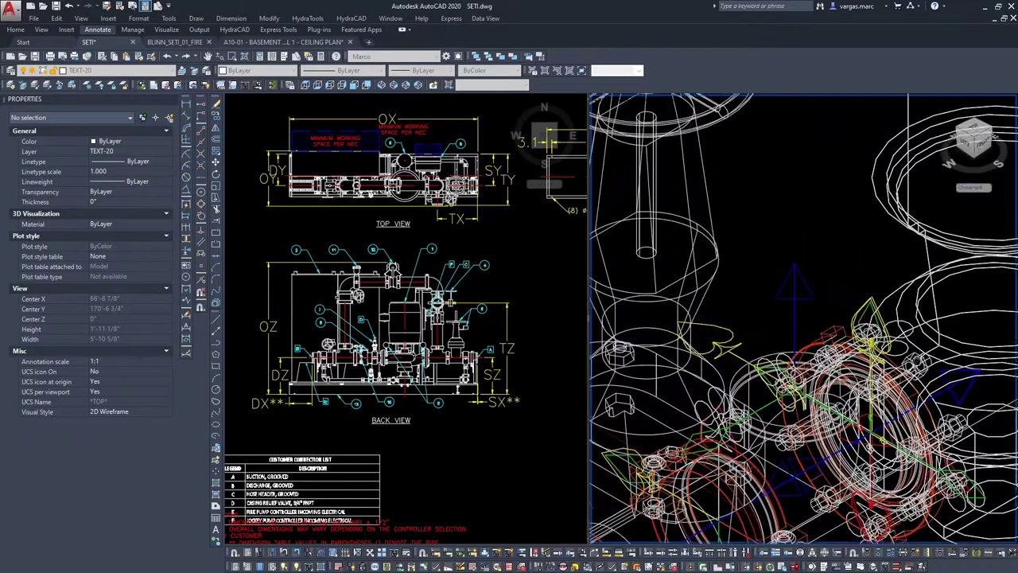
pyautogui.click(787, 342)
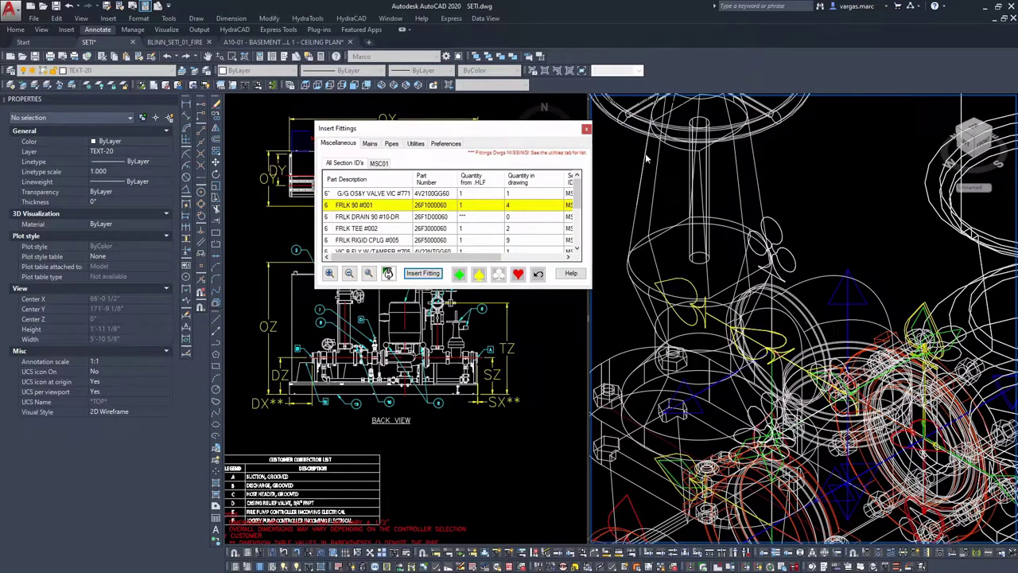
pyautogui.click(586, 129)
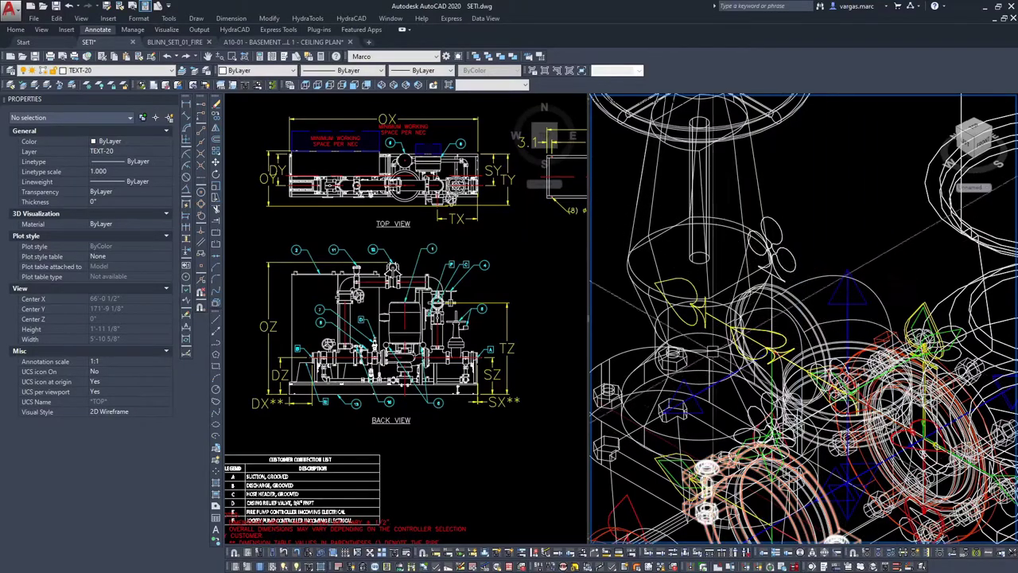
# Step: Reorient the UCS with three picked points at the suction-end piping near the small handwheel valve
pyautogui.click(771, 568)
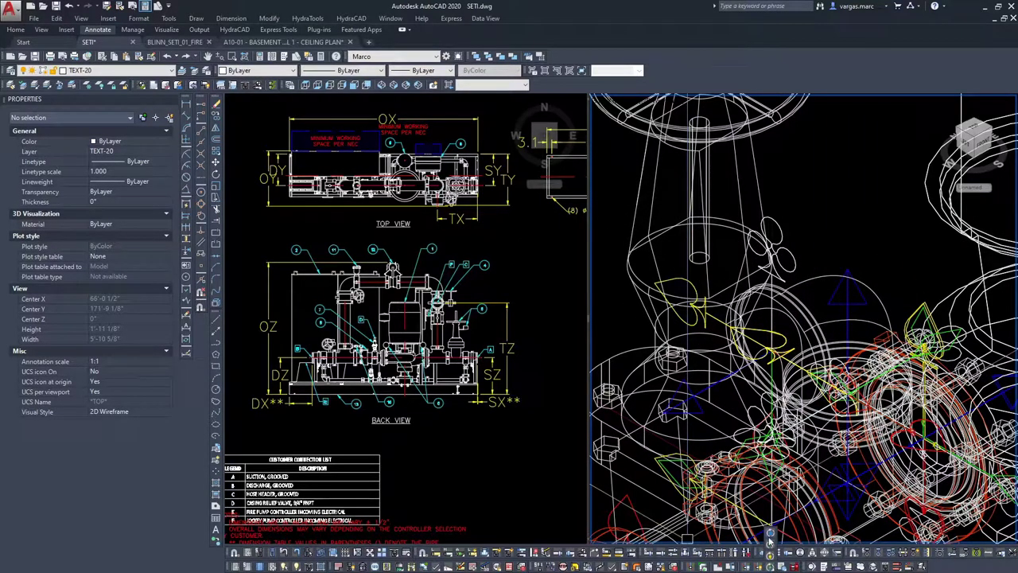
pyautogui.click(769, 539)
pyautogui.click(851, 305)
pyautogui.click(873, 296)
pyautogui.click(896, 283)
pyautogui.scroll(-3, 896, 284)
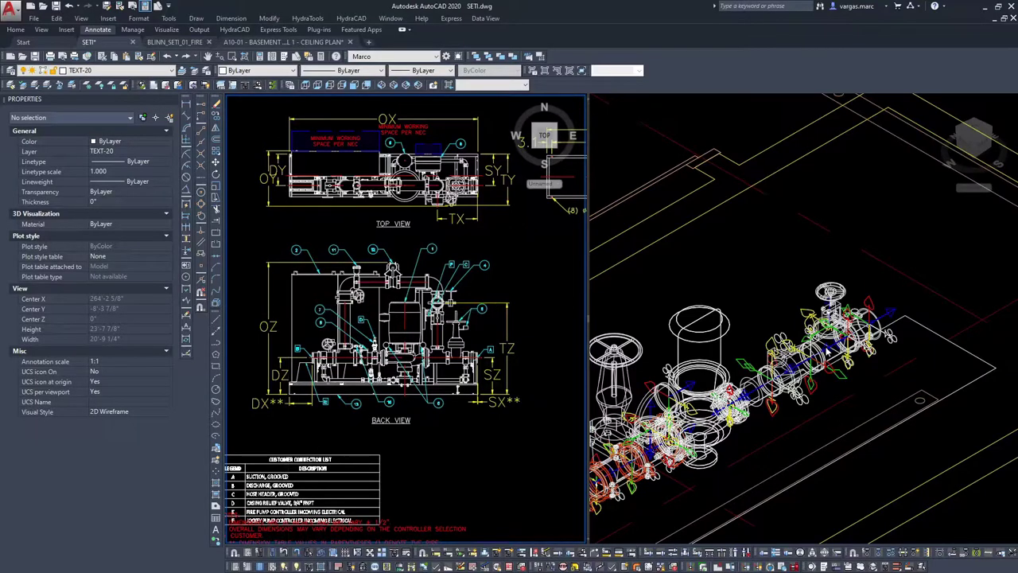
# Step: Insert another 6" FRLK 90 #001 elbow beside the small handwheel valve on the suction-end piping
pyautogui.scroll(3, 808, 318)
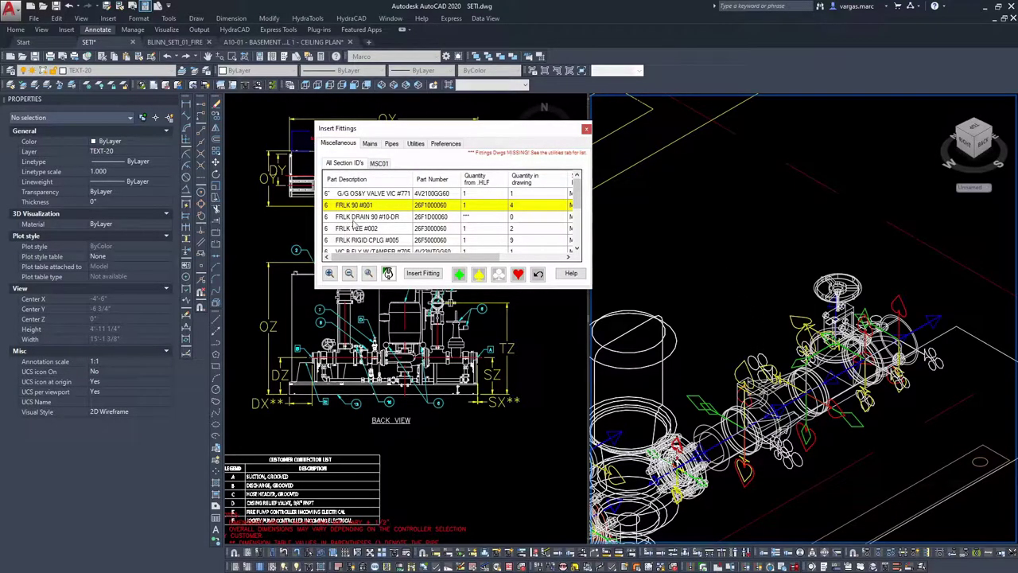
pyautogui.click(422, 274)
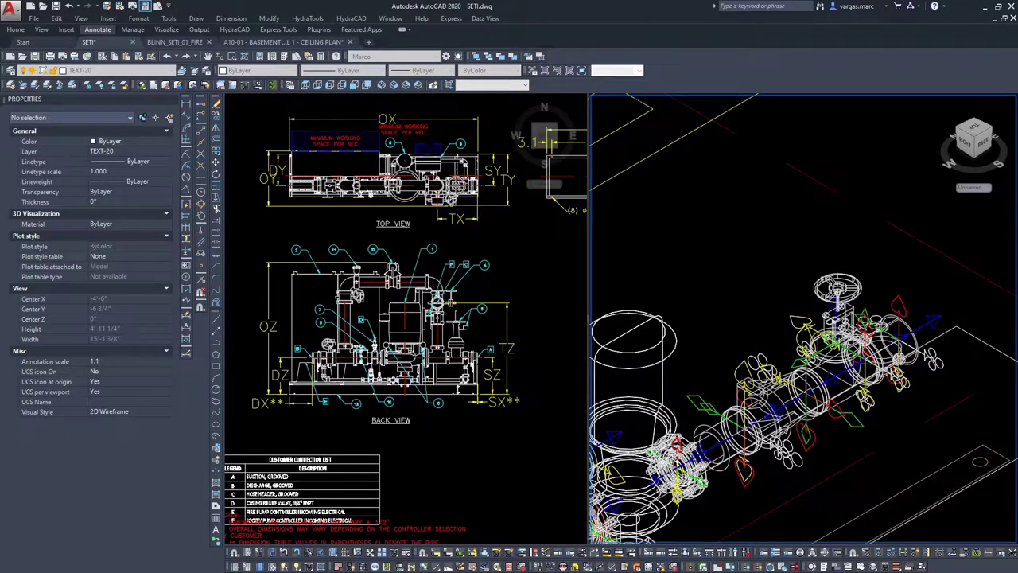
pyautogui.scroll(2, 874, 309)
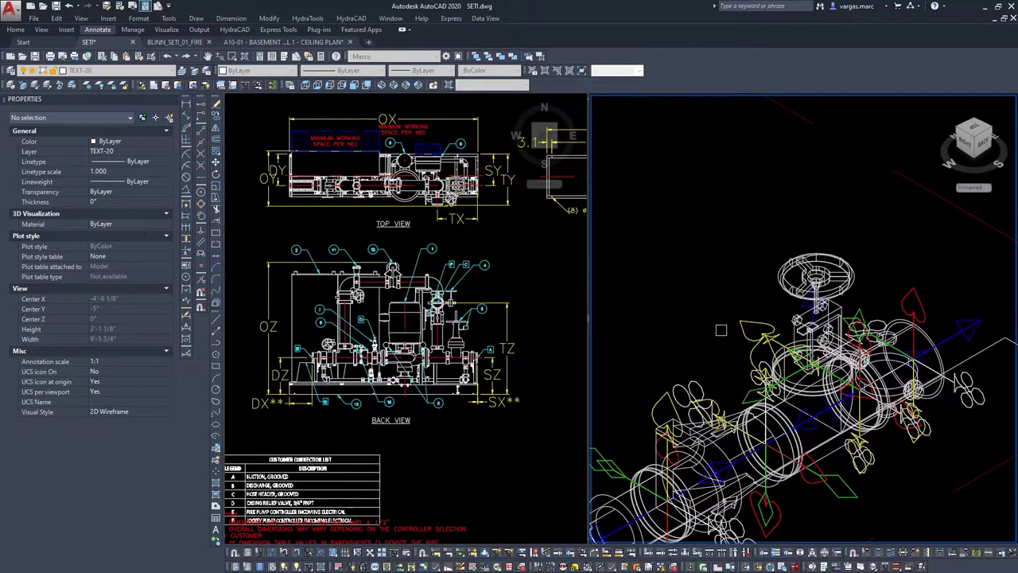
pyautogui.click(739, 336)
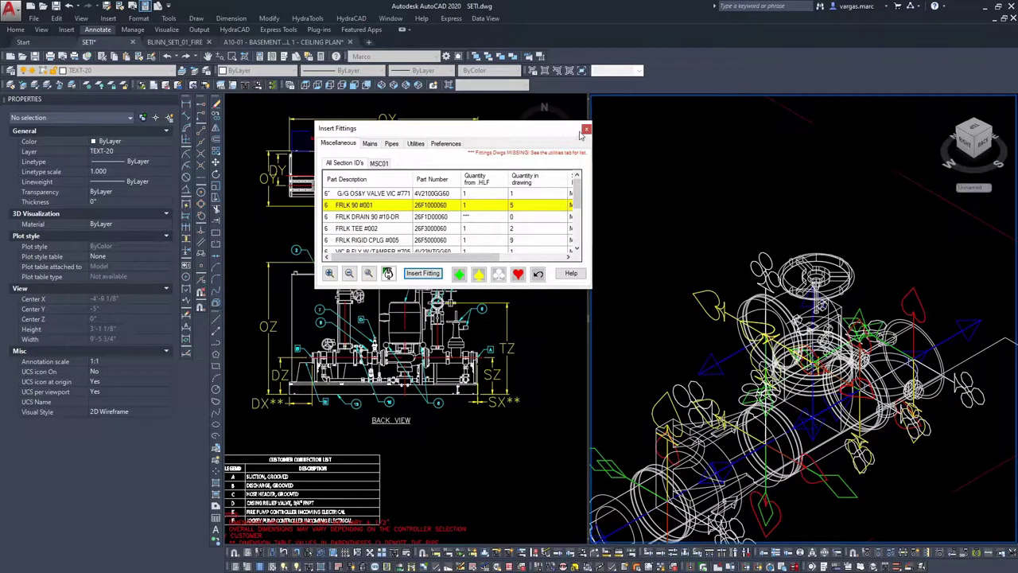
pyautogui.click(586, 130)
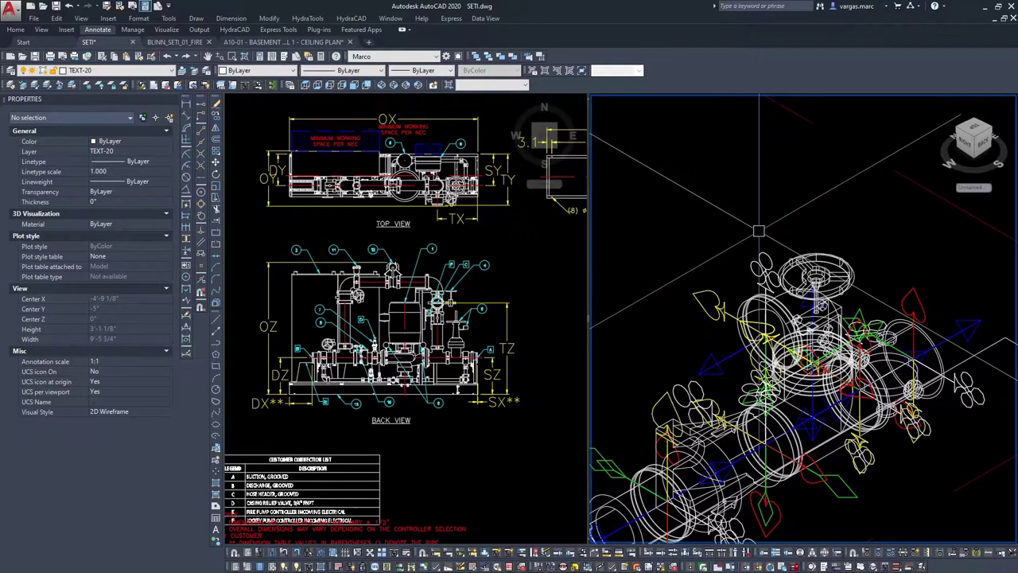
# Step: Examine the back view's overall dimension labels and the dimension table's OX, OY and OZ values for the 750-flow 4"1594BF pump
pyautogui.click(278, 283)
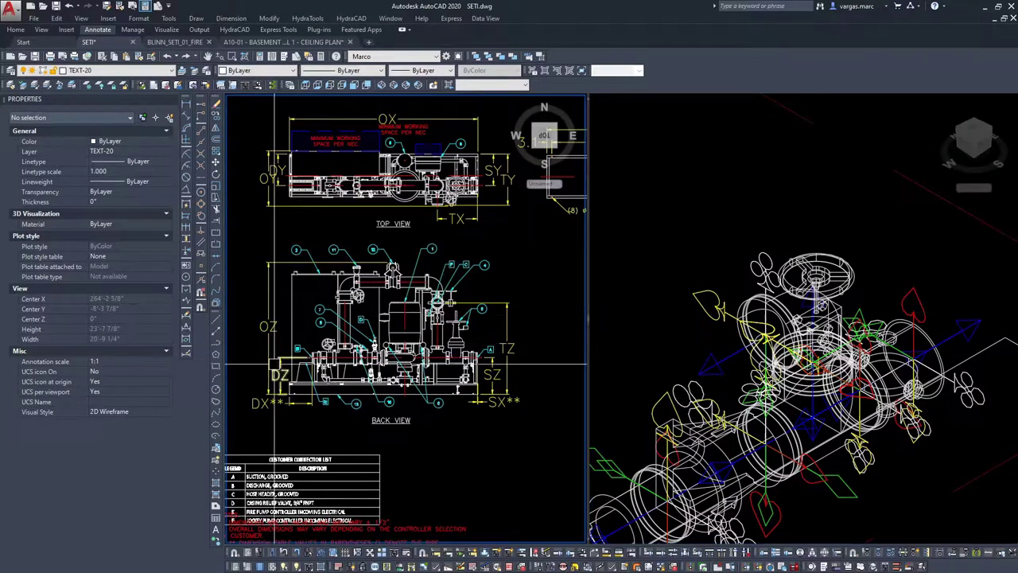
pyautogui.moveTo(506, 263)
pyautogui.mouseDown(button='middle')
pyautogui.moveTo(461, 270)
pyautogui.moveTo(439, 323)
pyautogui.mouseUp(button='middle')
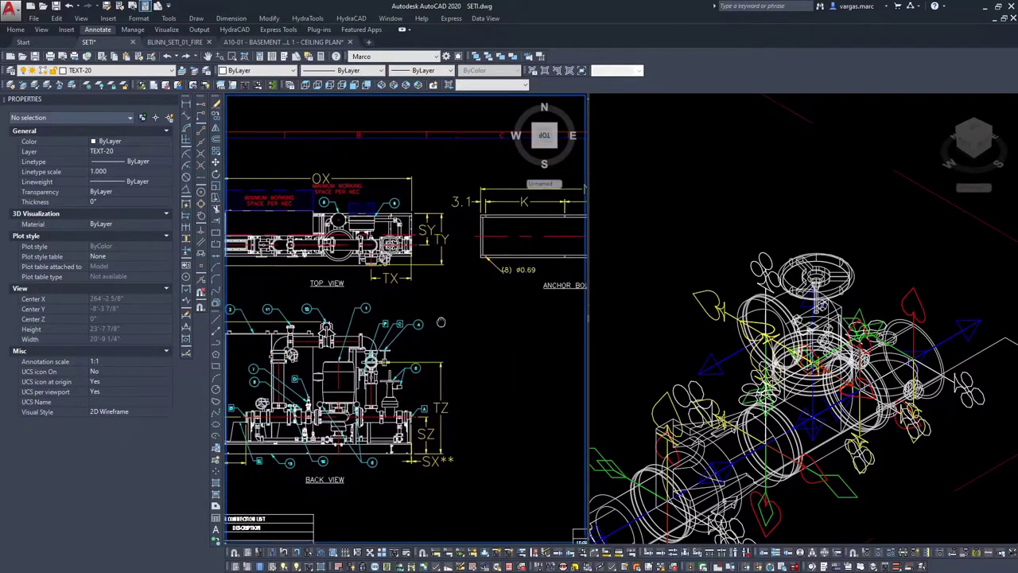
pyautogui.scroll(-4, 486, 300)
pyautogui.scroll(6, 319, 436)
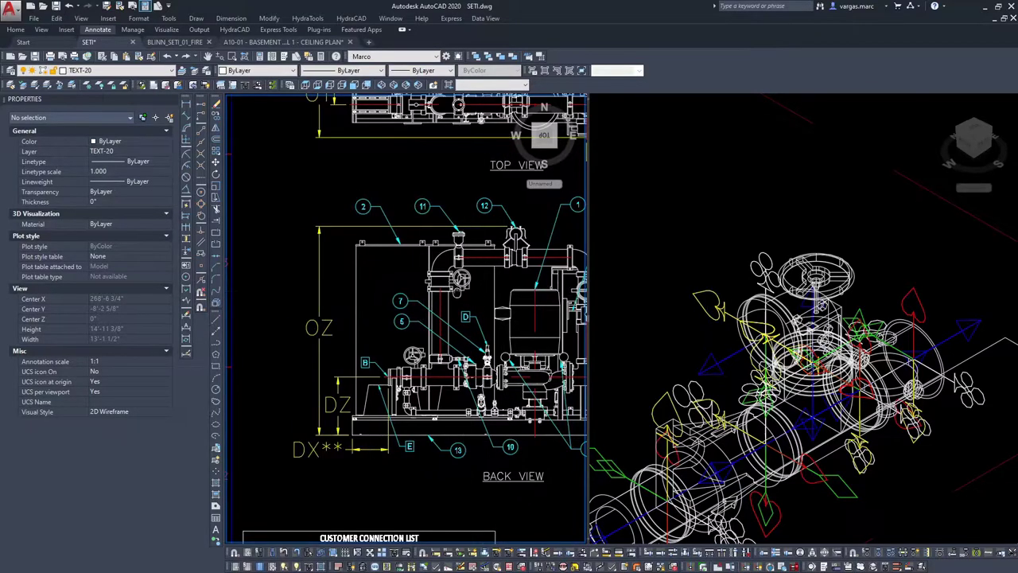
pyautogui.scroll(-5, 502, 330)
pyautogui.moveTo(502, 330)
pyautogui.mouseDown(button='middle')
pyautogui.moveTo(414, 332)
pyautogui.moveTo(381, 357)
pyautogui.mouseUp(button='middle')
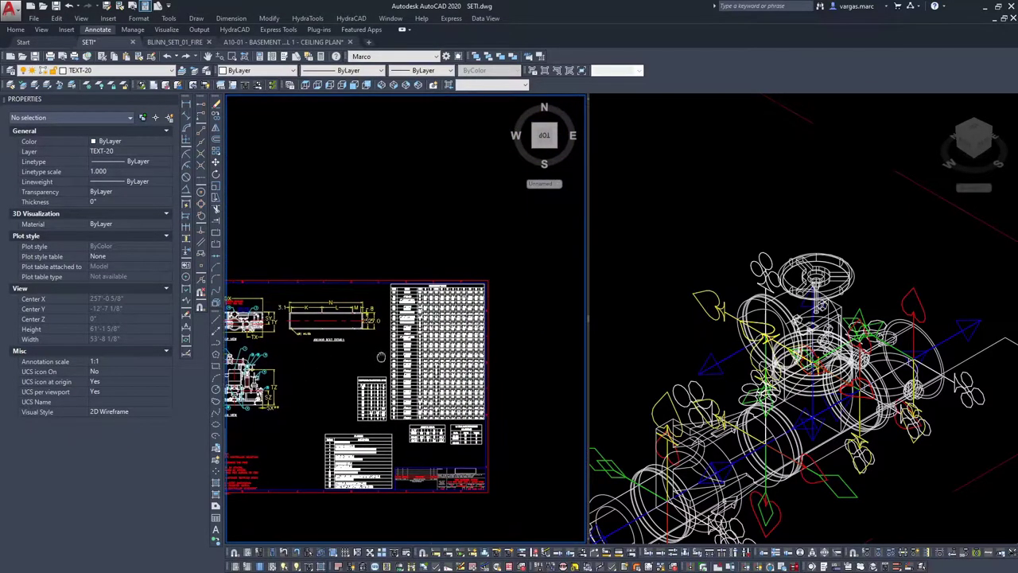
pyautogui.scroll(5, 402, 292)
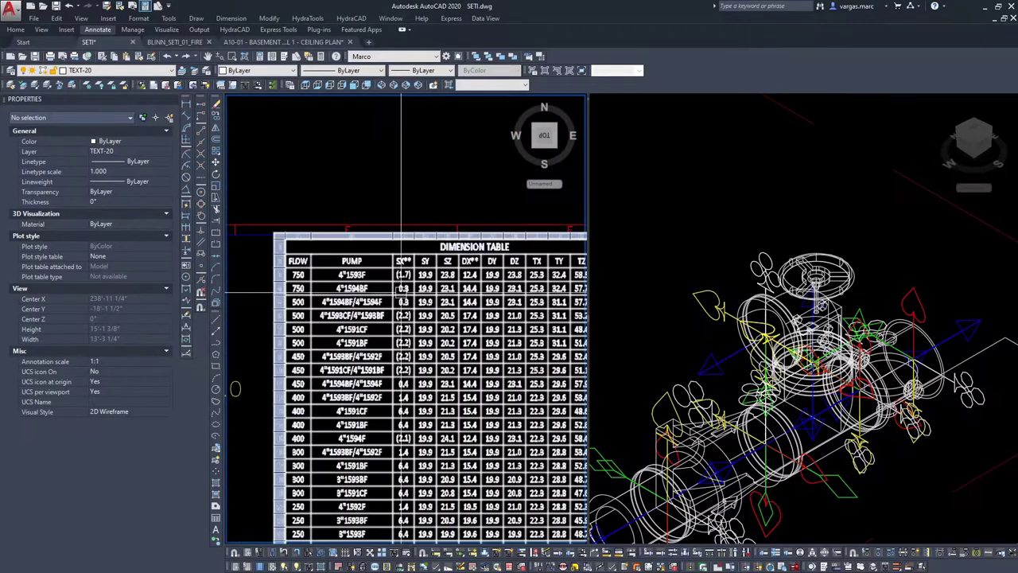
pyautogui.moveTo(530, 287); pyautogui.dragTo(437, 292, button='middle')
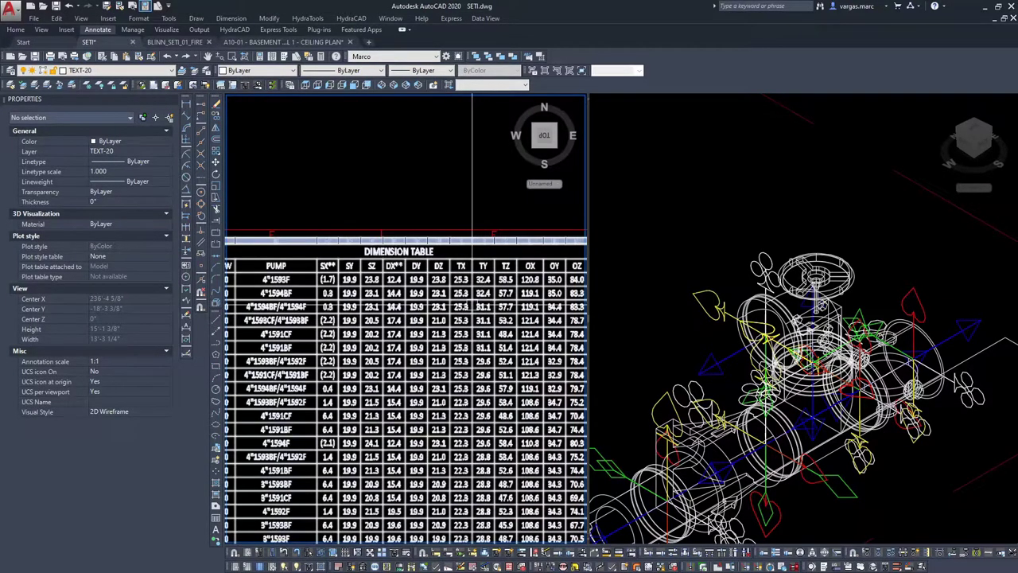
pyautogui.click(461, 306)
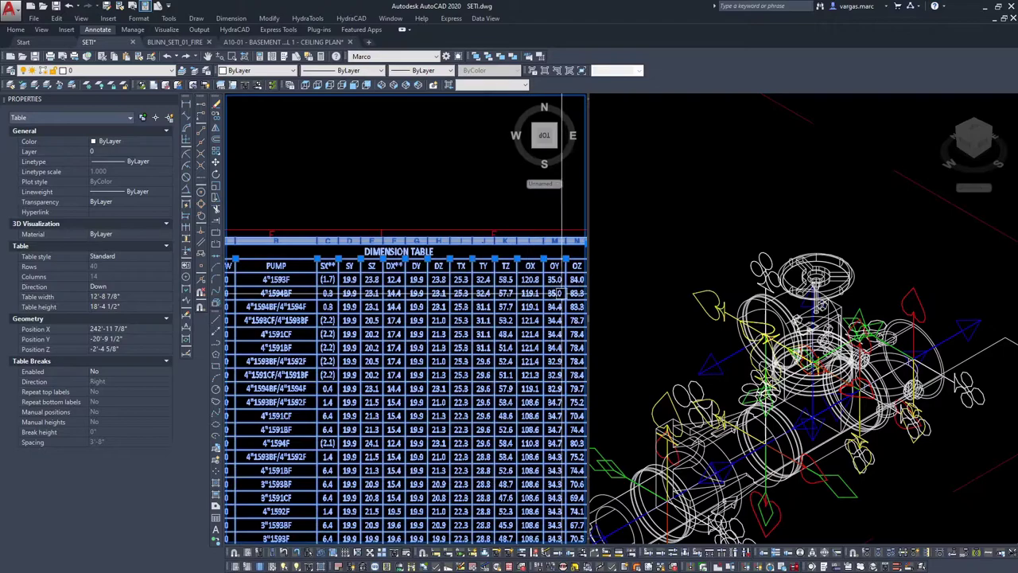
pyautogui.moveTo(579, 294); pyautogui.dragTo(540, 295, button='middle')
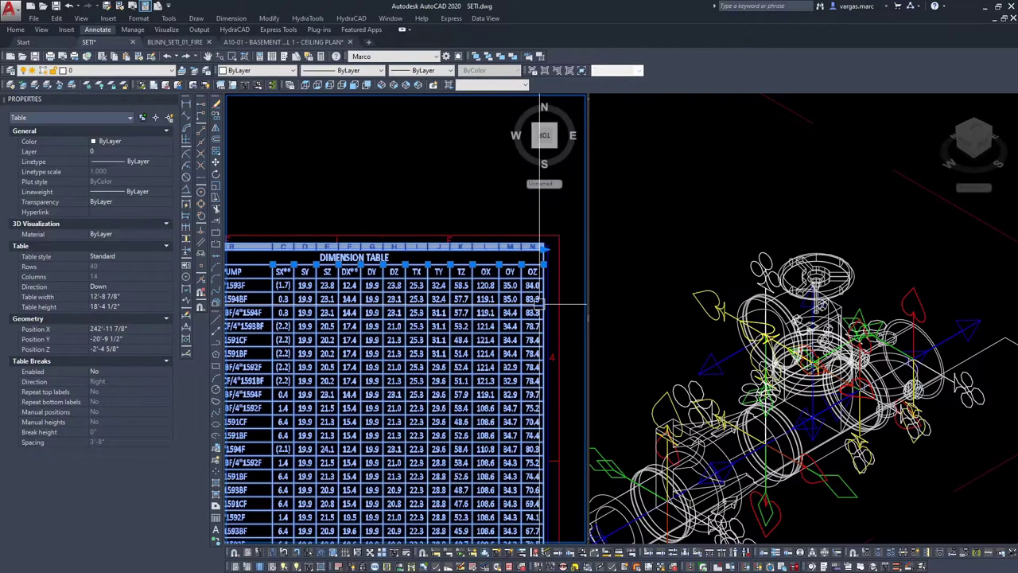
pyautogui.scroll(4, 541, 298)
pyautogui.scroll(-3, 459, 318)
pyautogui.moveTo(349, 318)
pyautogui.mouseDown(button='middle')
pyautogui.moveTo(477, 318)
pyautogui.moveTo(281, 320)
pyautogui.mouseUp(button='middle')
pyautogui.scroll(1, 422, 314)
pyautogui.moveTo(550, 321); pyautogui.dragTo(457, 320, button='middle')
pyautogui.scroll(4, 477, 319)
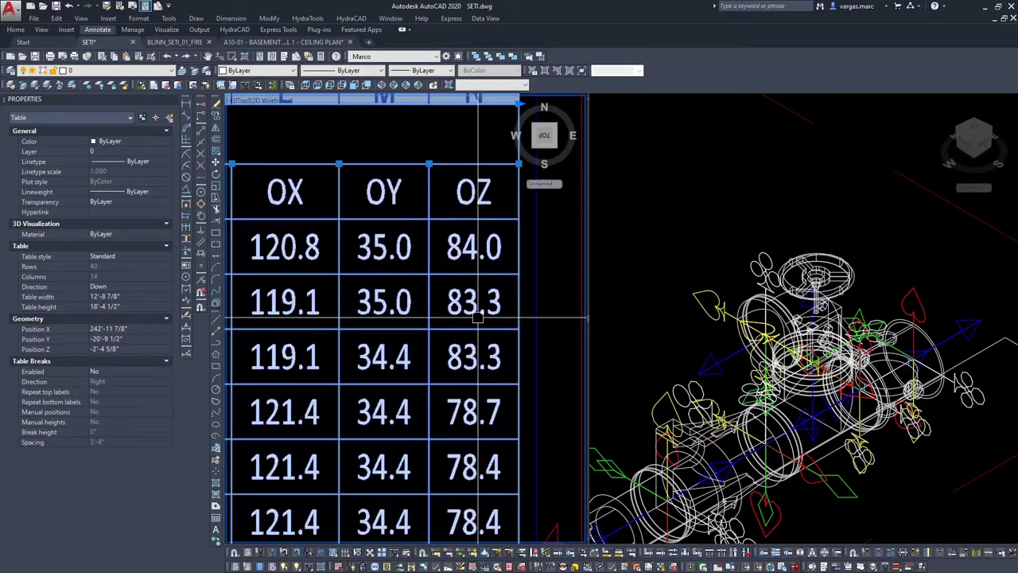
pyautogui.scroll(-8, 501, 312)
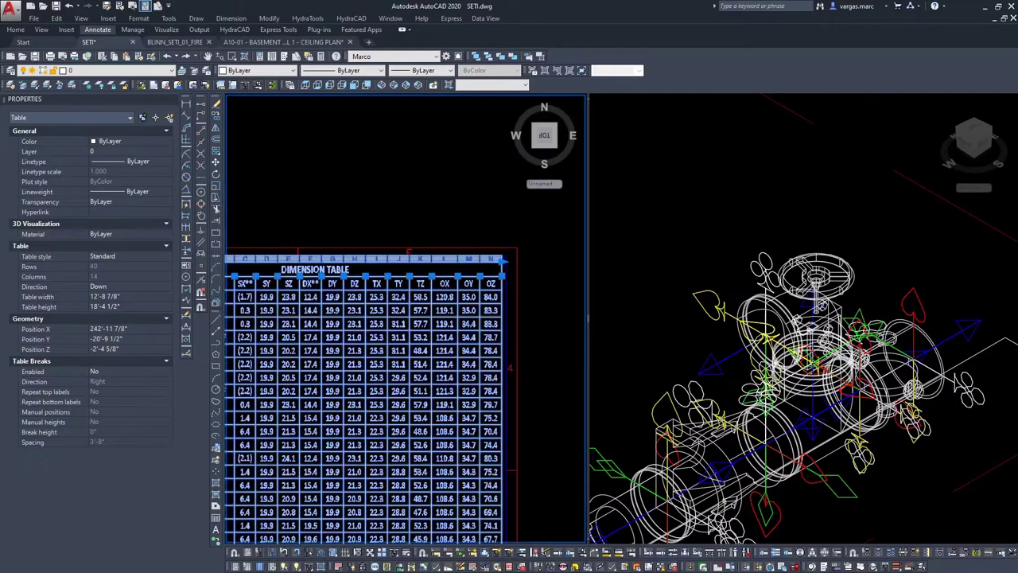
pyautogui.press('Escape')
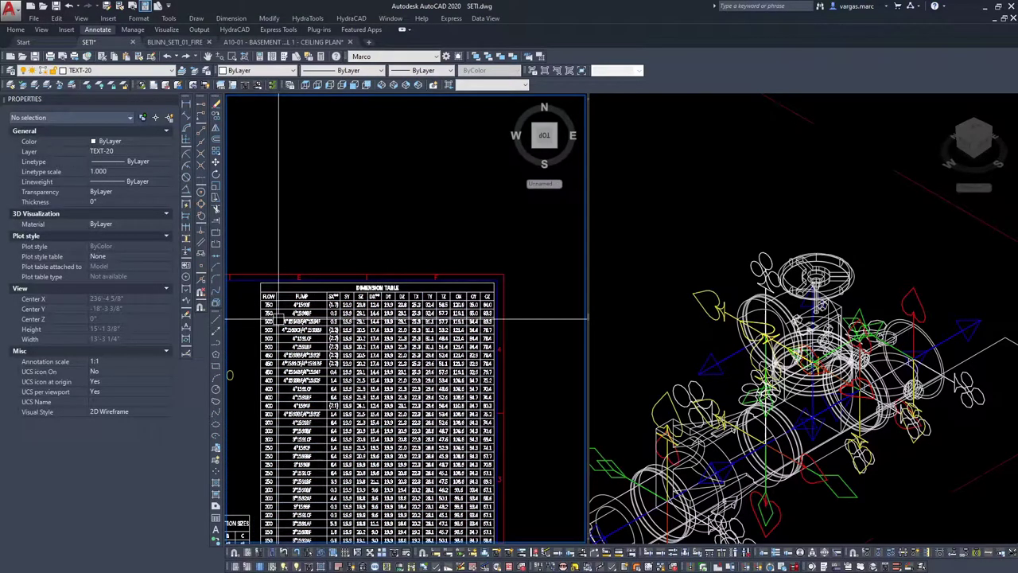
# Step: Outline the 750-flow 4"1594BF row of the dimension table with a rectangle and colour the rectangle red
pyautogui.scroll(3, 268, 317)
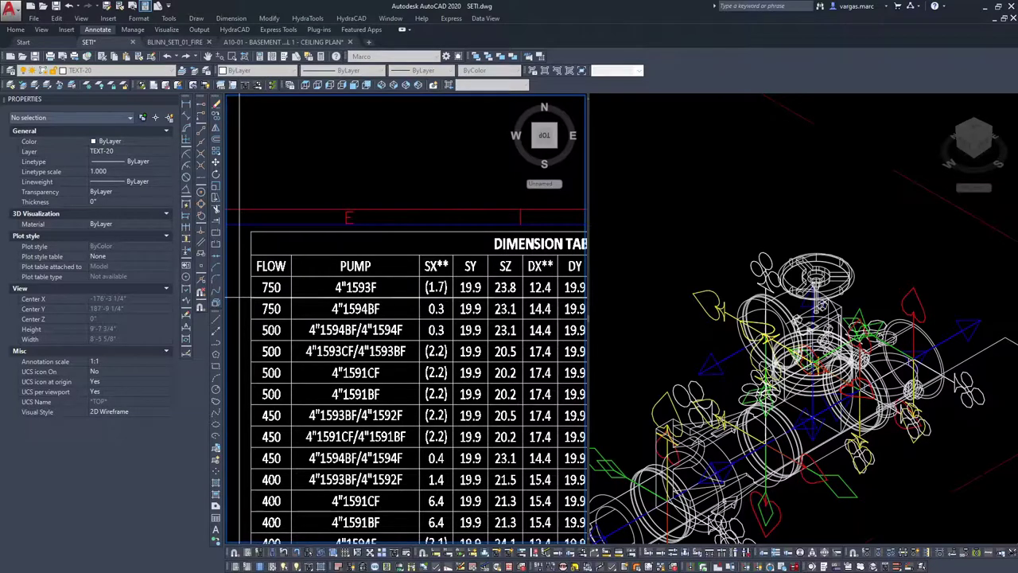
pyautogui.scroll(-3, 354, 321)
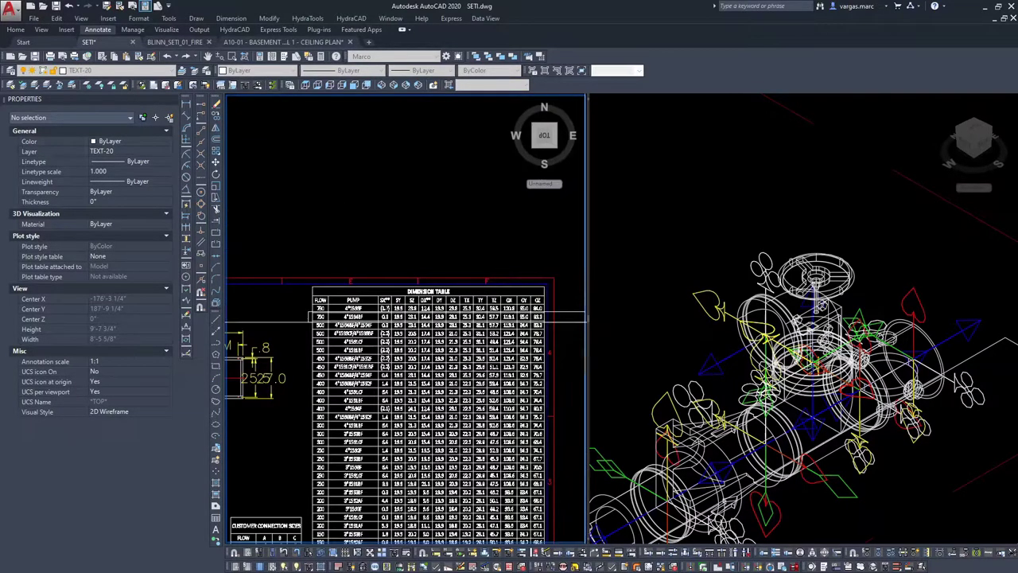
pyautogui.click(561, 313)
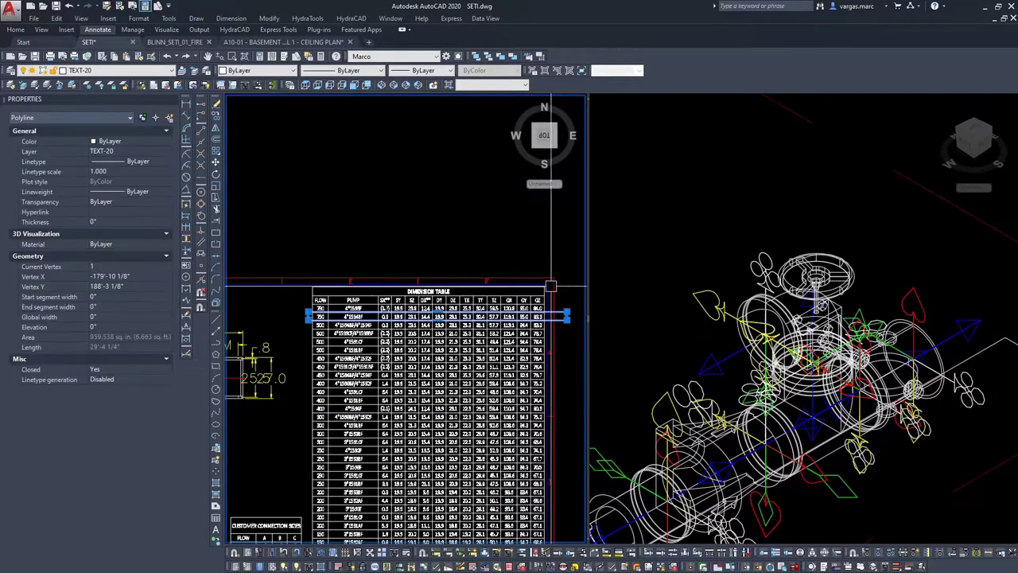
pyautogui.click(257, 72)
pyautogui.click(248, 94)
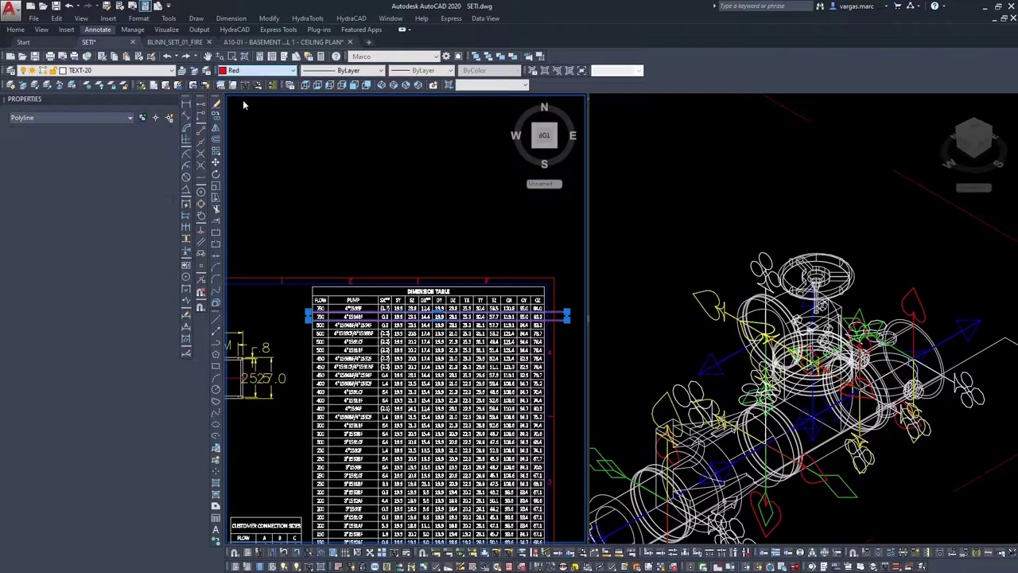
pyautogui.press('Escape')
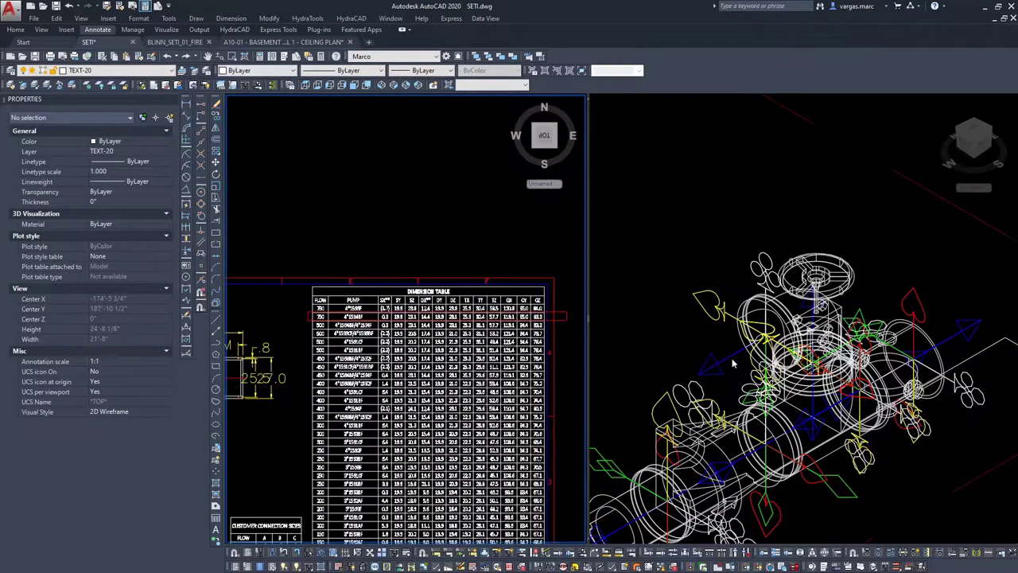
# Step: Draw guide lines from the midpoint of the skid base's end edge up to the overall height of 6'-11 1/4" and along the skid
pyautogui.click(701, 344)
pyautogui.scroll(-2, 659, 319)
pyautogui.moveTo(661, 302); pyautogui.dragTo(708, 289, button='middle')
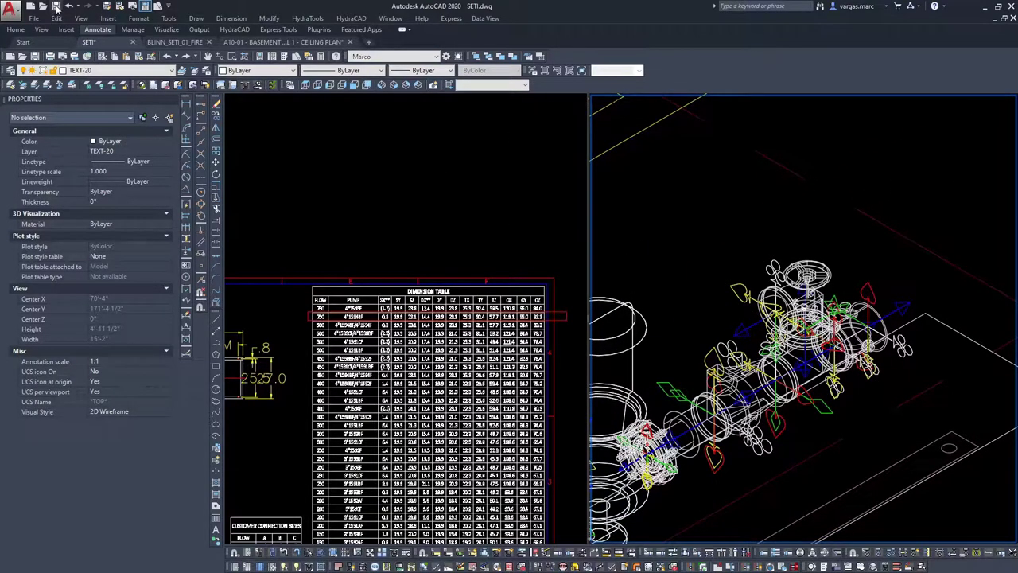
pyautogui.scroll(-2, 762, 292)
pyautogui.moveTo(755, 310); pyautogui.dragTo(891, 238, button='middle')
pyautogui.scroll(-2, 890, 241)
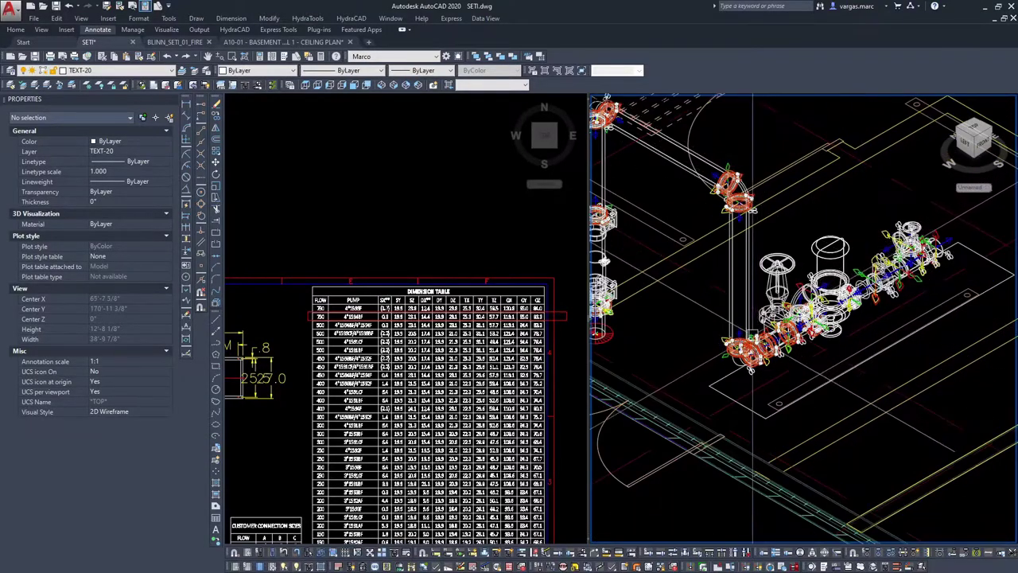
pyautogui.scroll(3, 755, 332)
pyautogui.keyDown('shift'); pyautogui.rightClick(719, 425); pyautogui.keyUp('shift')
pyautogui.press('m')
pyautogui.click(732, 441)
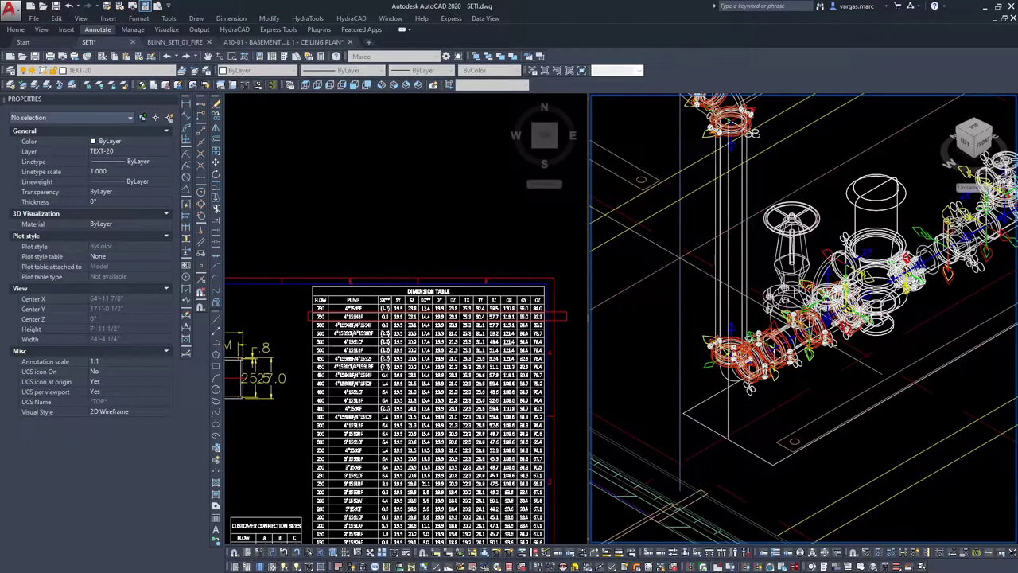
pyautogui.scroll(-3, 869, 222)
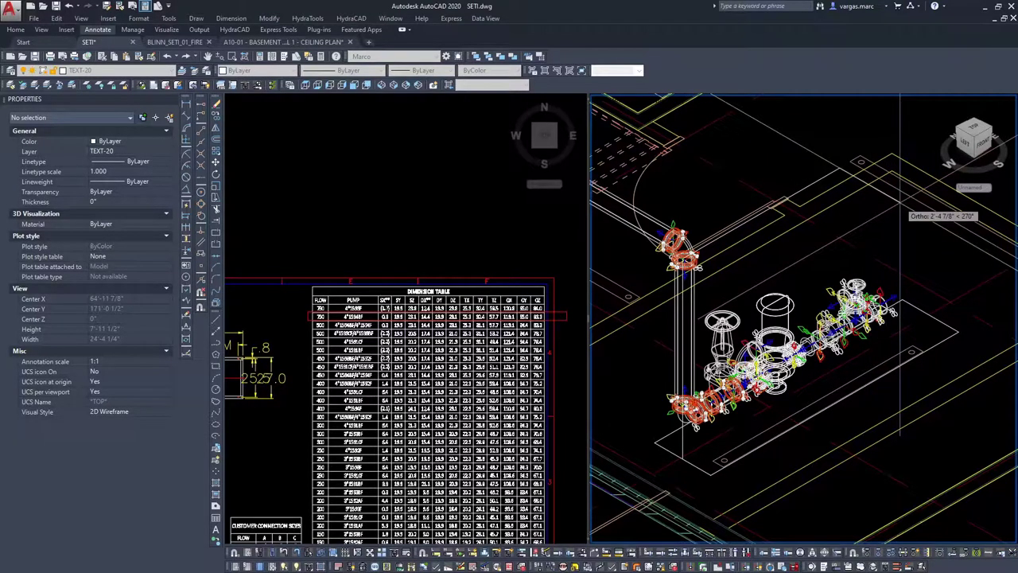
pyautogui.press('Escape')
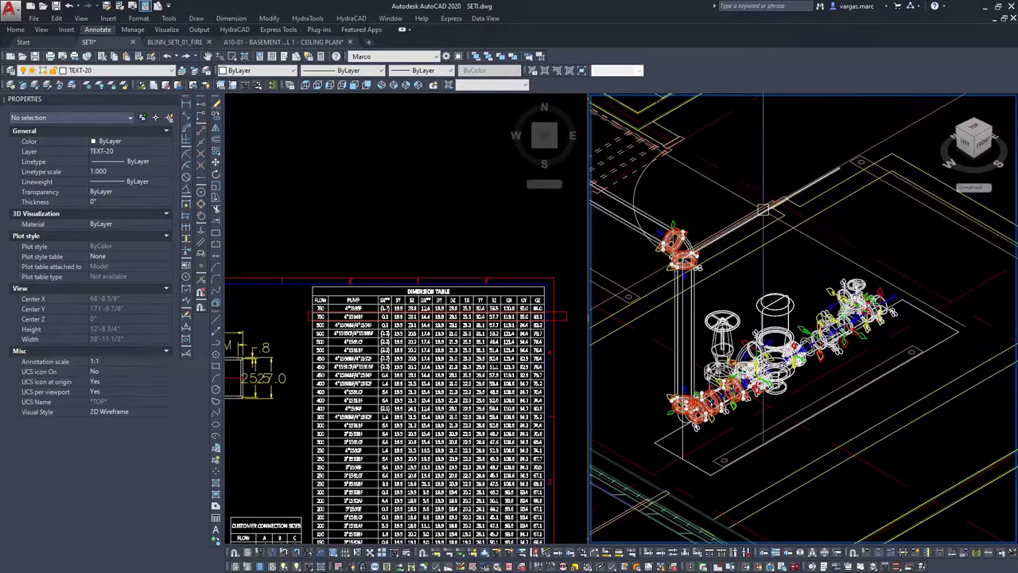
# Step: Move the two upright 6" elbows straight up above the skid piping in the front view, lining them up near the overall-height guide line
pyautogui.click(614, 102)
pyautogui.click(640, 175)
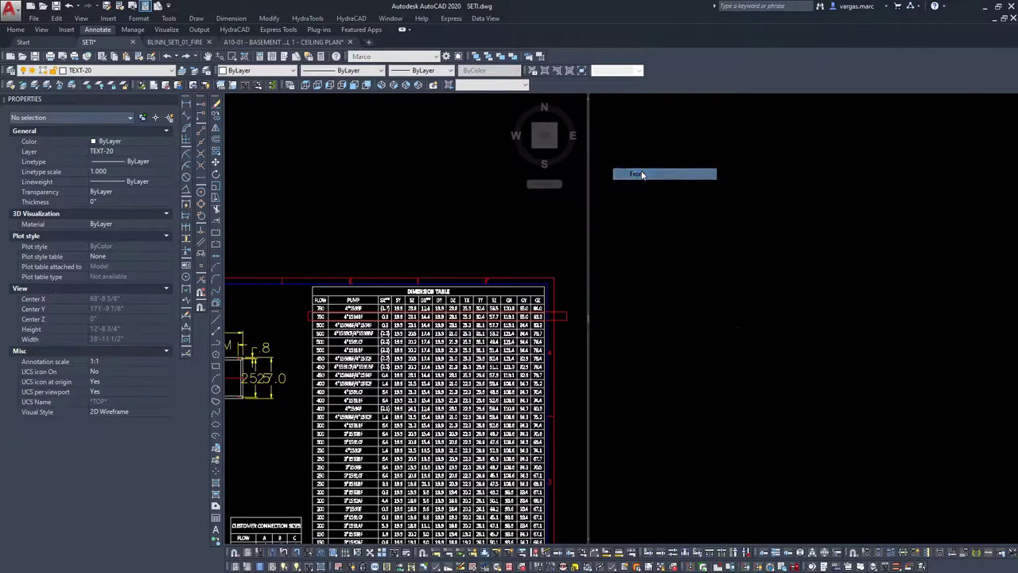
pyautogui.scroll(6, 739, 314)
pyautogui.click(798, 329)
pyautogui.scroll(4, 798, 328)
pyautogui.press('Escape')
pyautogui.scroll(3, 836, 306)
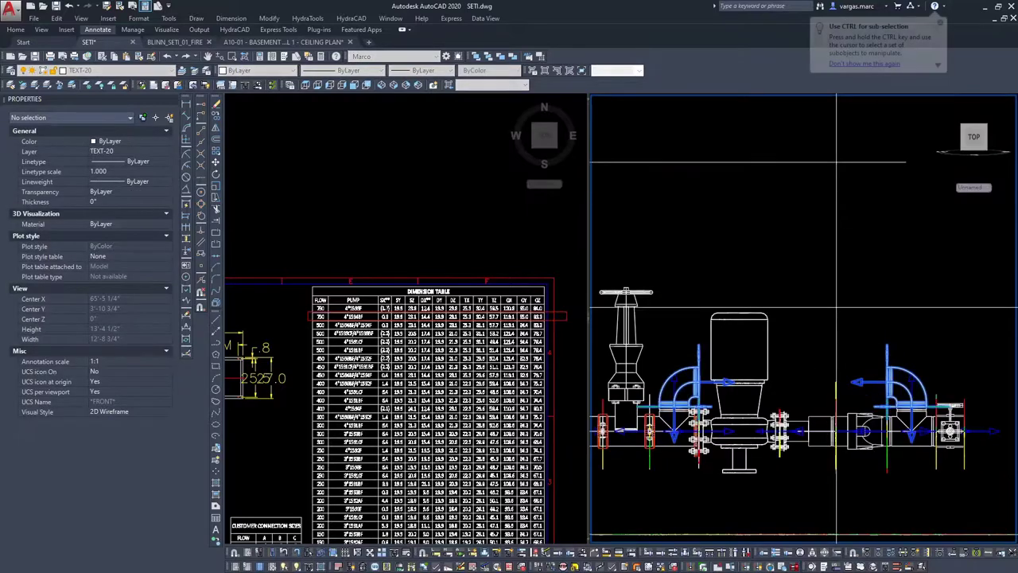
pyautogui.scroll(4, 711, 387)
pyautogui.rightClick(710, 388)
pyautogui.press('Escape')
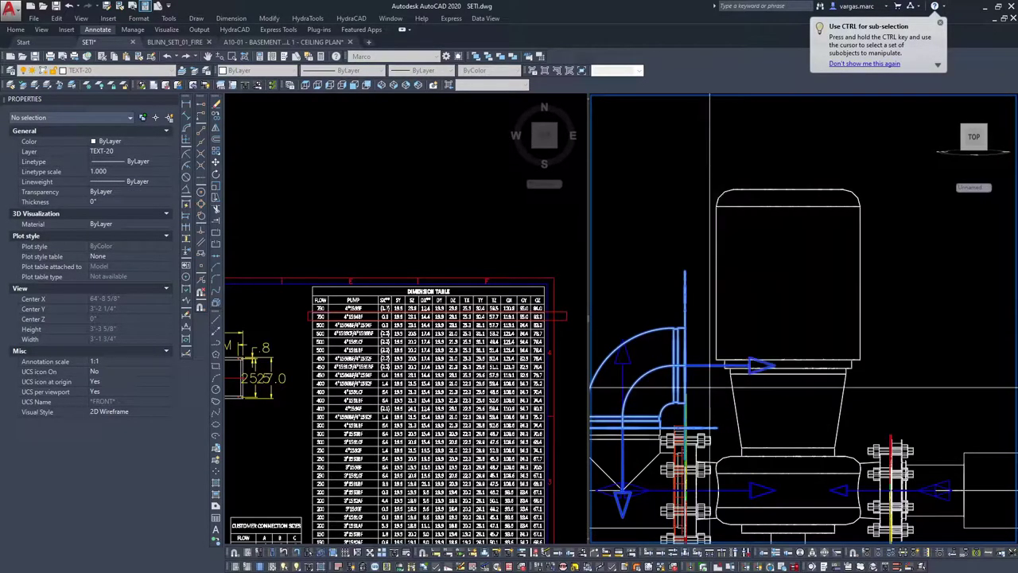
pyautogui.scroll(6, 710, 387)
pyautogui.scroll(-8, 651, 385)
pyautogui.scroll(5, 729, 278)
pyautogui.scroll(3, 706, 233)
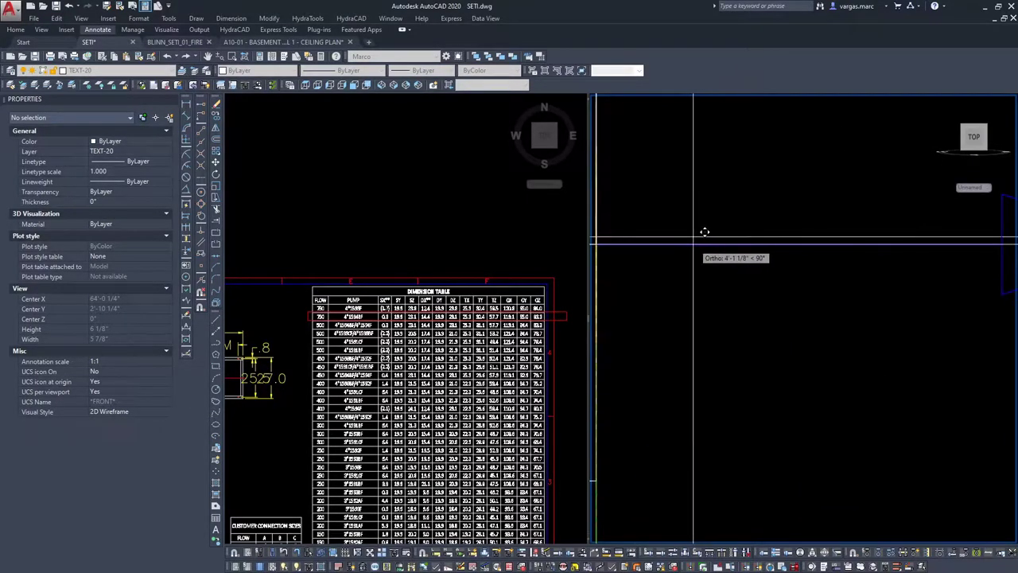
pyautogui.scroll(5, 678, 288)
pyautogui.moveTo(667, 244); pyautogui.dragTo(670, 289, button='middle')
pyautogui.scroll(-6, 660, 301)
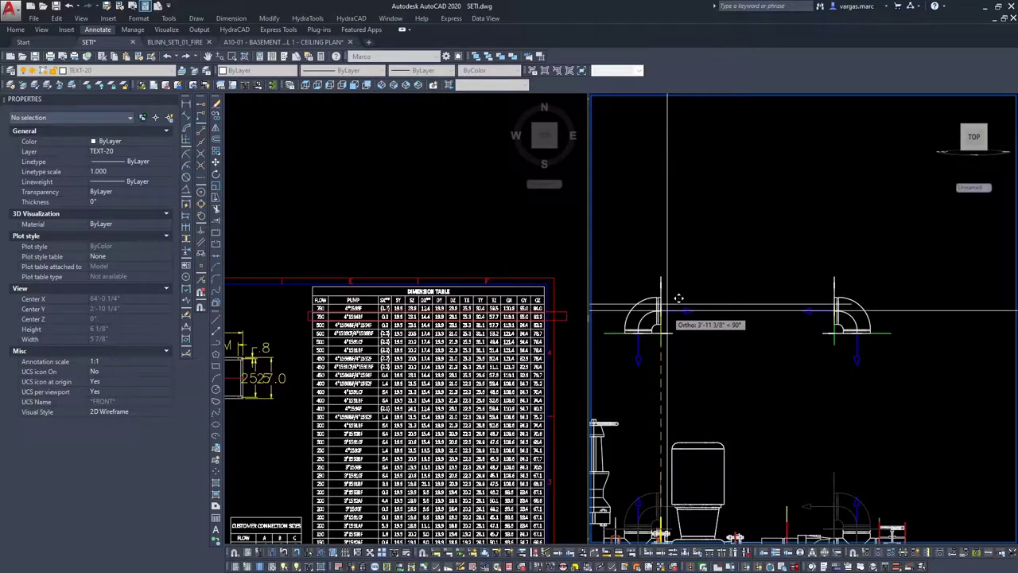
pyautogui.press('Escape')
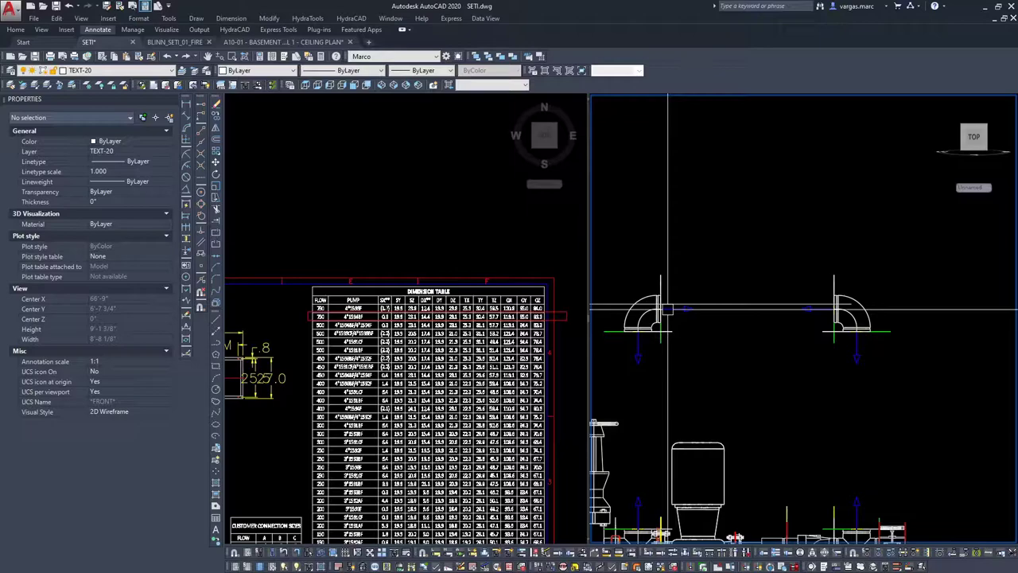
# Step: Erase the overall-height guide lines and save the drawing
pyautogui.scroll(-5, 759, 320)
pyautogui.click(701, 311)
pyautogui.scroll(7, 702, 314)
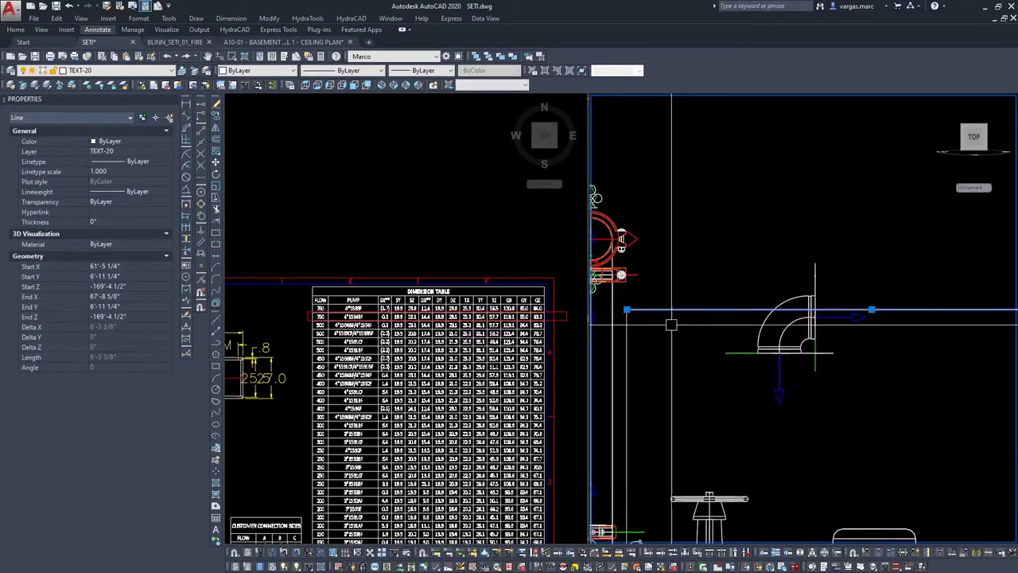
pyautogui.press('Escape')
pyautogui.scroll(-3, 700, 353)
pyautogui.moveTo(776, 344); pyautogui.dragTo(777, 256, button='middle')
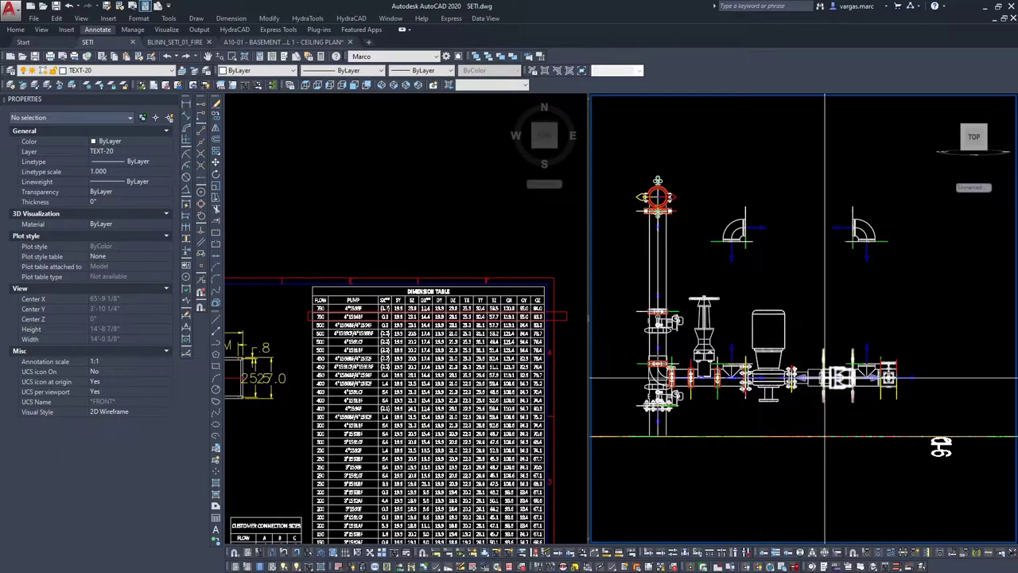
# Step: Return the 3D viewport to the SW Isometric view around the pump skid and raised elbows
pyautogui.scroll(3, 823, 374)
pyautogui.moveTo(848, 311); pyautogui.dragTo(785, 330, button='middle')
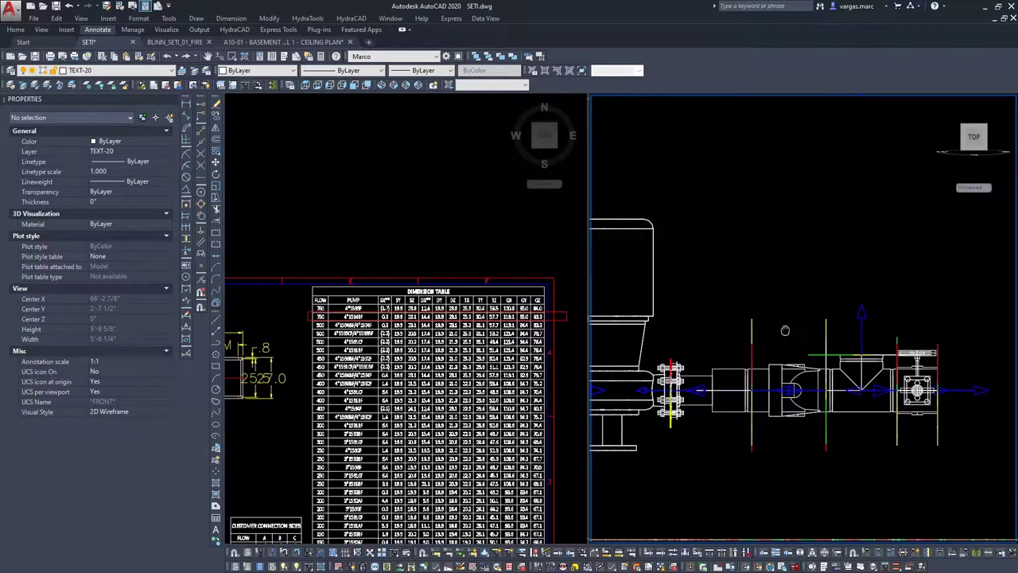
pyautogui.scroll(-2, 784, 328)
pyautogui.moveTo(724, 313); pyautogui.dragTo(833, 364, button='middle')
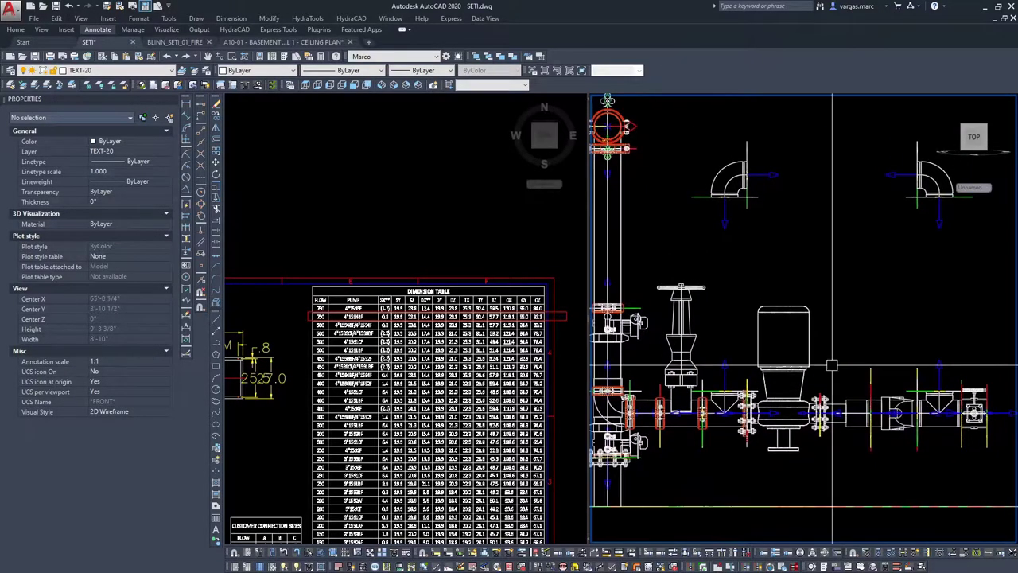
pyautogui.click(607, 101)
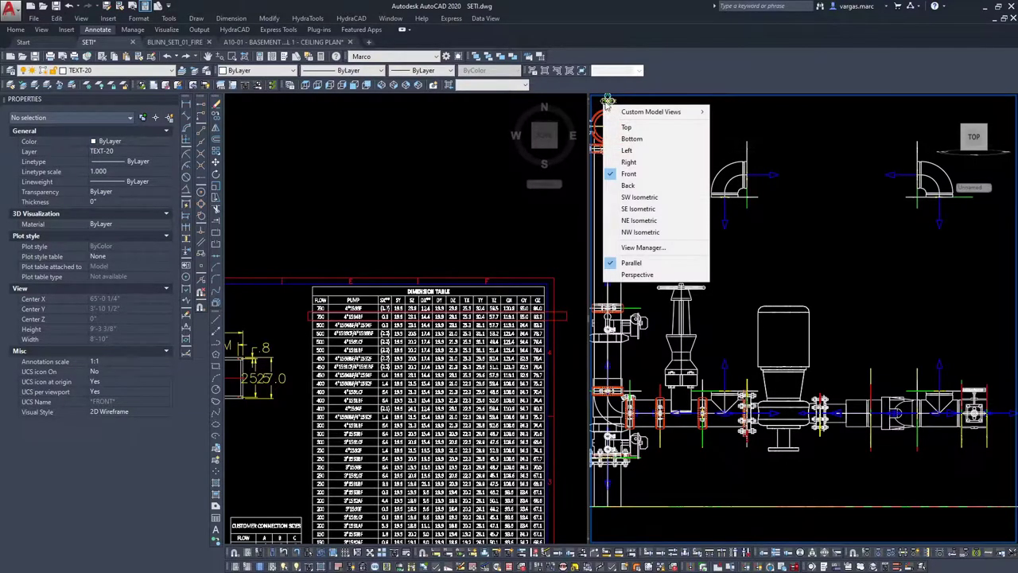
pyautogui.click(634, 199)
pyautogui.scroll(5, 738, 302)
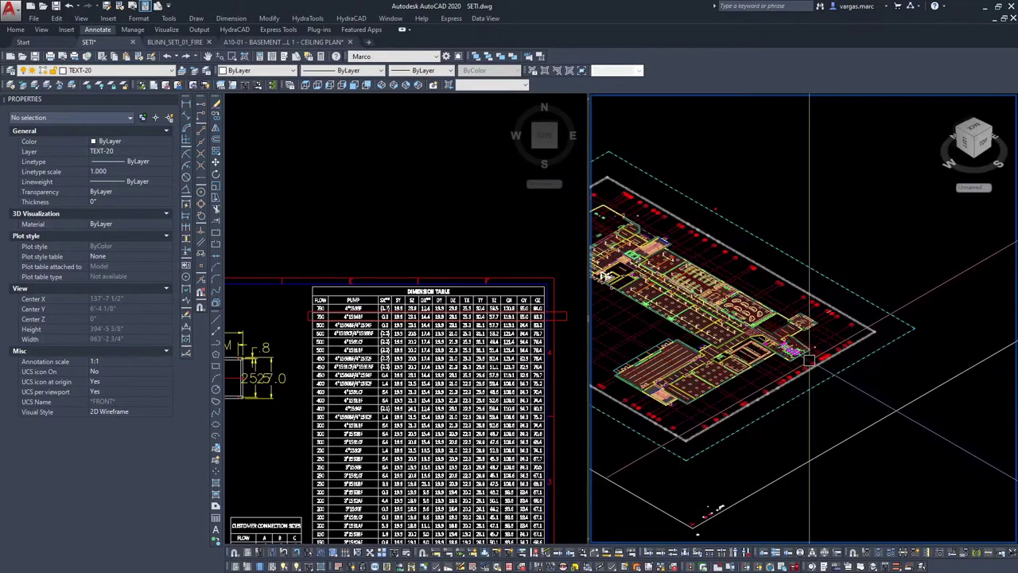
pyautogui.scroll(10, 738, 302)
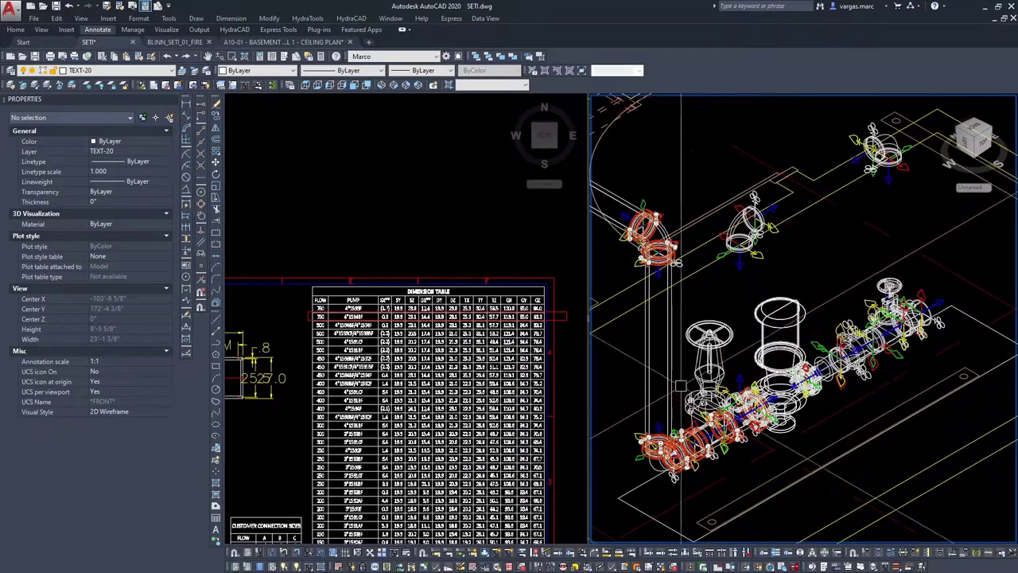
# Step: Examine the bypass valve and fitting arrangement in the manufacturer's back view
pyautogui.click(303, 472)
pyautogui.scroll(-2, 288, 423)
pyautogui.moveTo(272, 421)
pyautogui.mouseDown(button='middle')
pyautogui.moveTo(389, 384)
pyautogui.moveTo(452, 389)
pyautogui.mouseUp(button='middle')
pyautogui.moveTo(287, 388)
pyautogui.mouseDown(button='middle')
pyautogui.moveTo(439, 378)
pyautogui.moveTo(360, 405)
pyautogui.mouseUp(button='middle')
pyautogui.scroll(6, 348, 466)
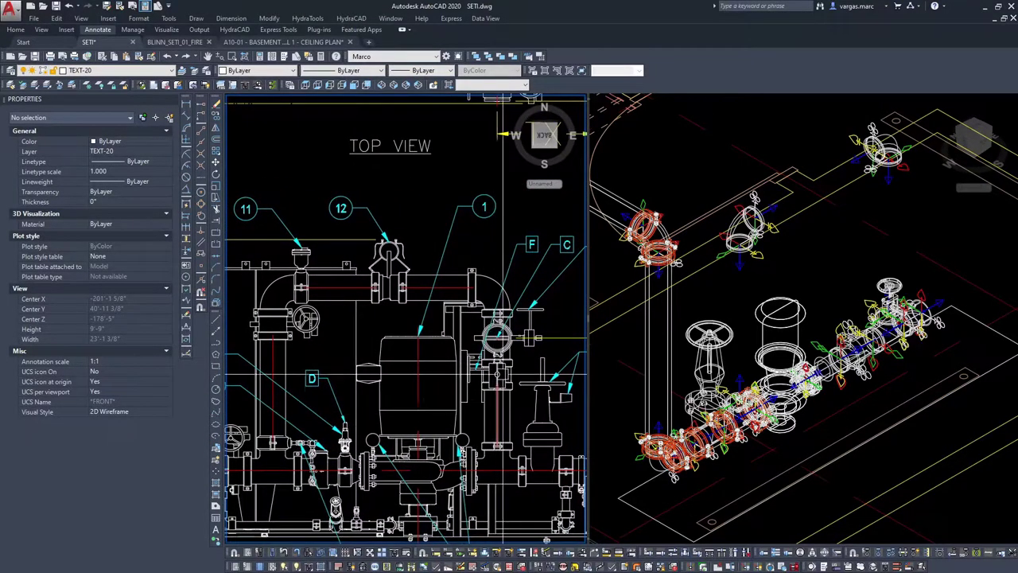
pyautogui.scroll(-2, 493, 338)
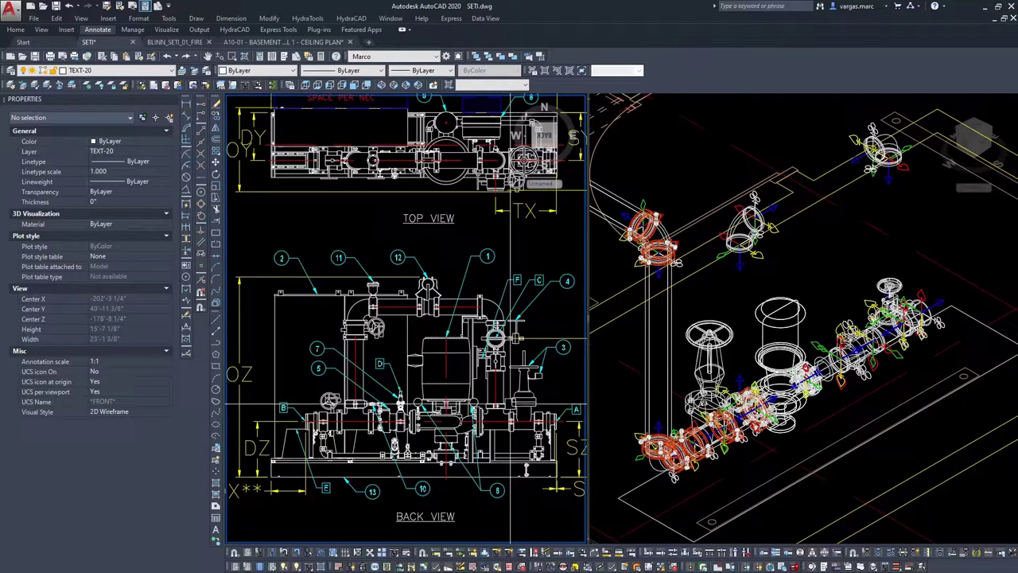
# Step: Insert a 6" VIC B FLY W/TAMPER #705 valve on the upward outlet of the tee between the large handwheel valve and the pump
pyautogui.click(816, 335)
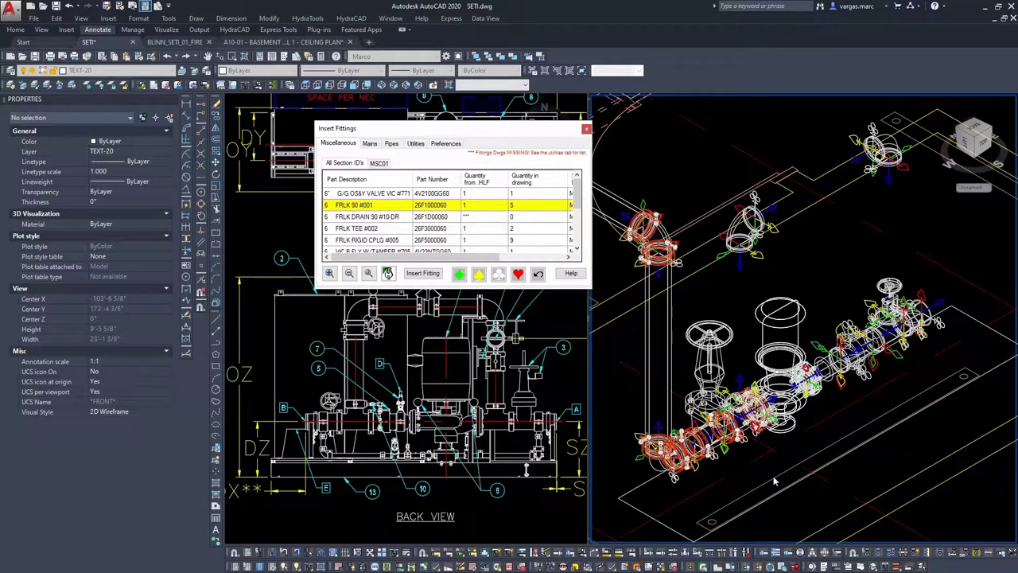
pyautogui.scroll(-3, 369, 216)
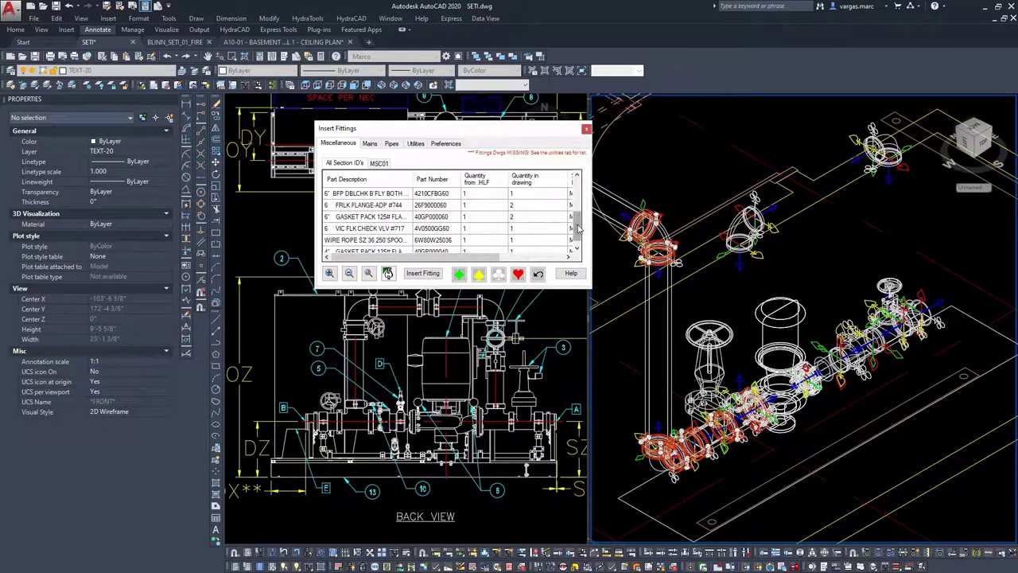
pyautogui.moveTo(578, 228); pyautogui.dragTo(578, 247)
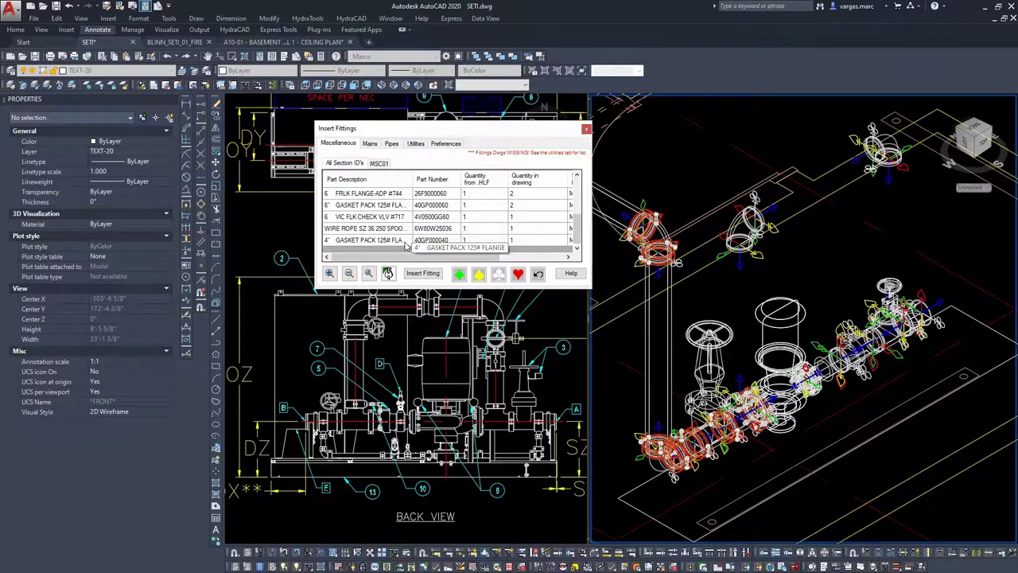
pyautogui.scroll(1, 370, 223)
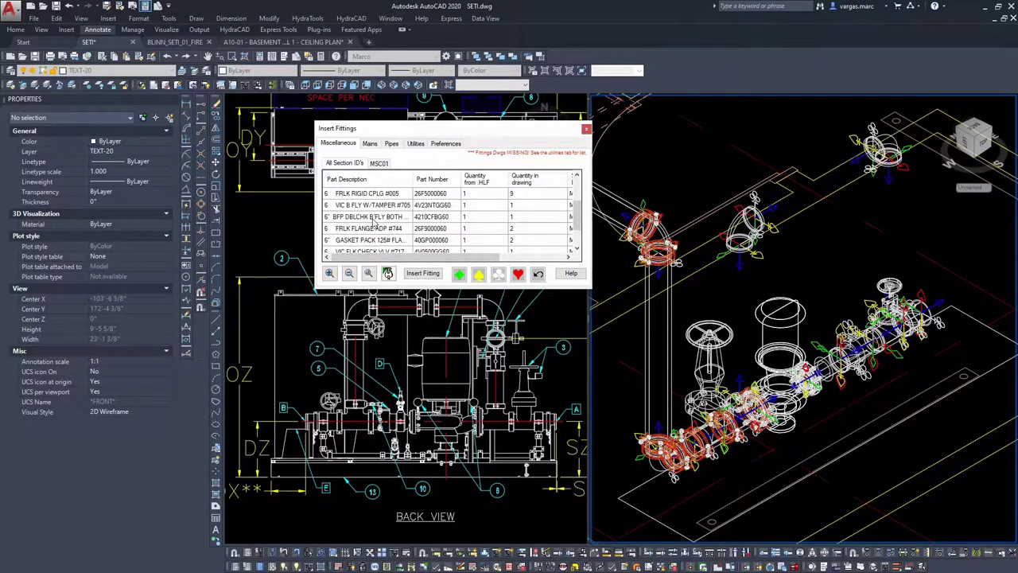
pyautogui.click(370, 206)
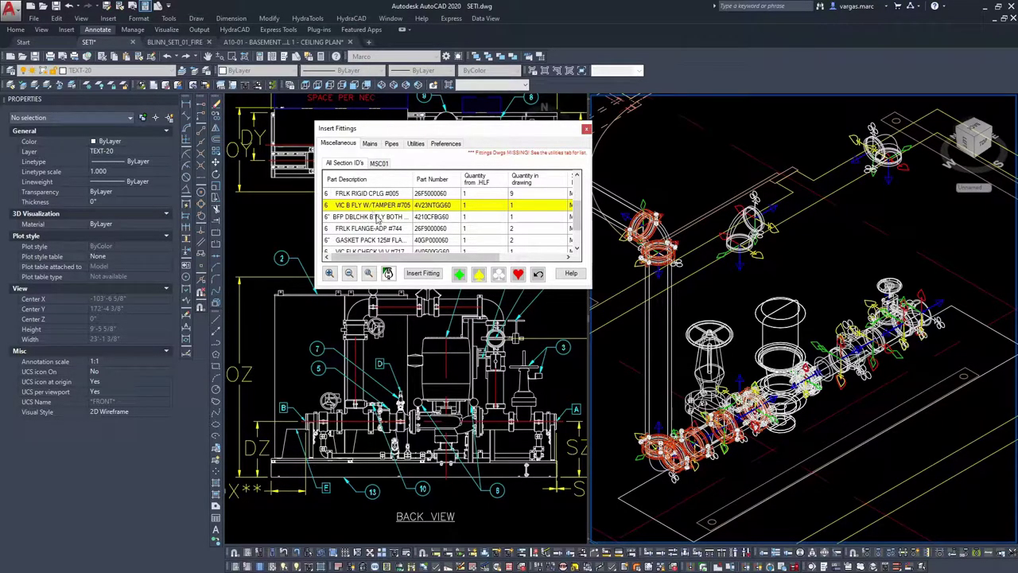
pyautogui.click(422, 273)
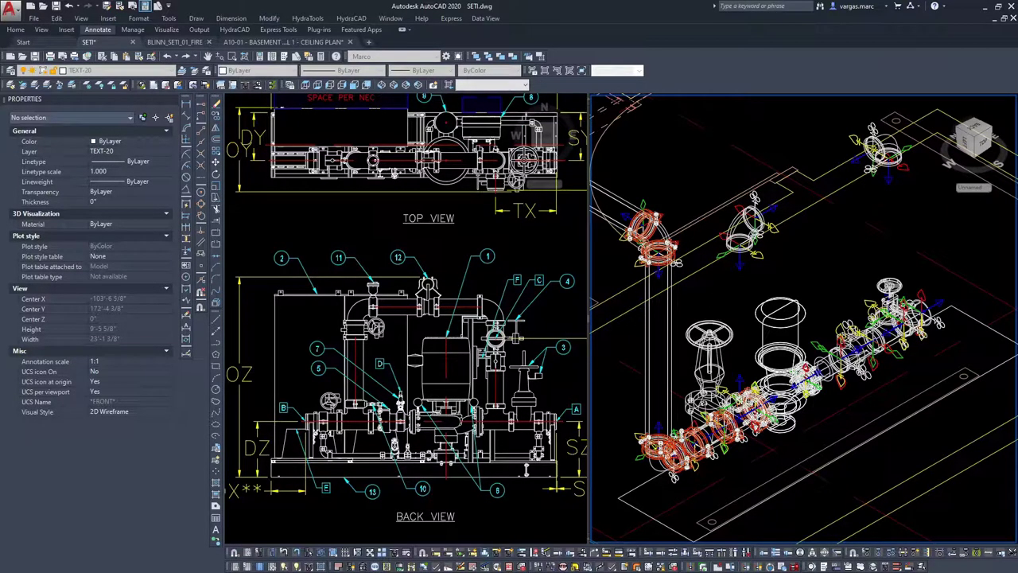
pyautogui.click(707, 189)
pyautogui.click(684, 222)
pyautogui.scroll(4, 744, 414)
pyautogui.click(734, 352)
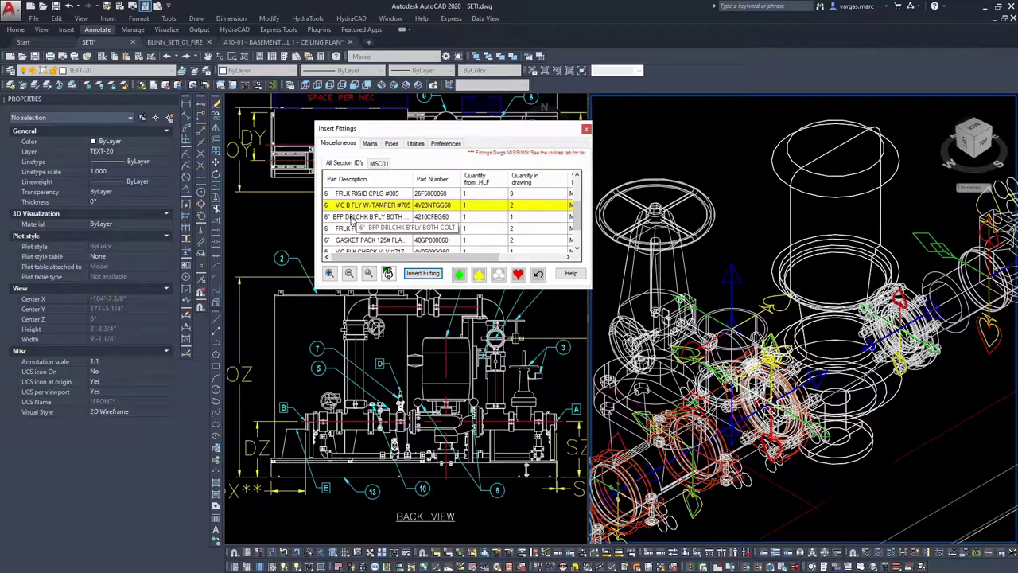
# Step: Insert a 6" FRLK TEE #002 on top of the new butterfly valve and finish inserting fittings
pyautogui.scroll(-1, 361, 226)
pyautogui.scroll(2, 368, 225)
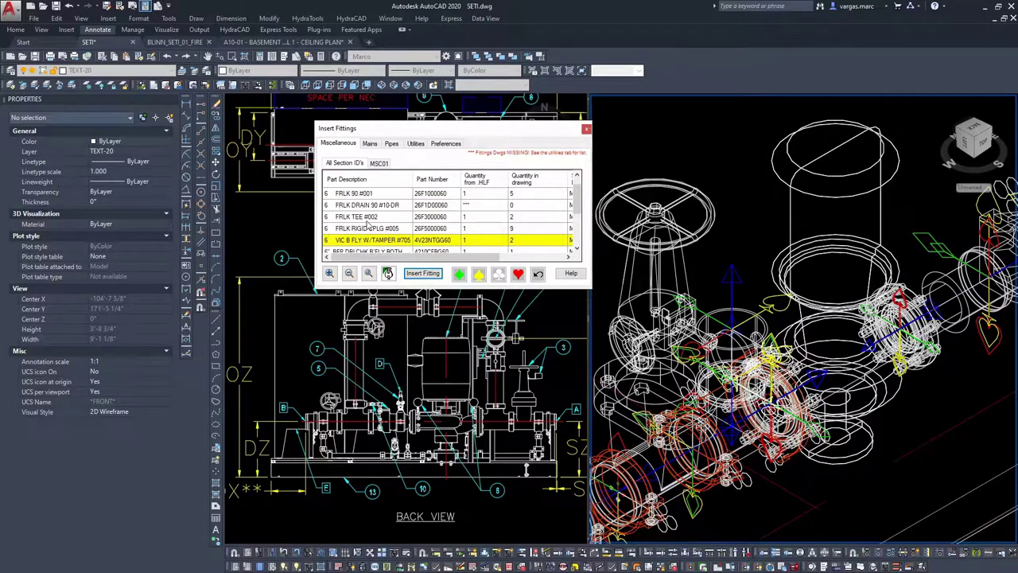
pyautogui.click(378, 217)
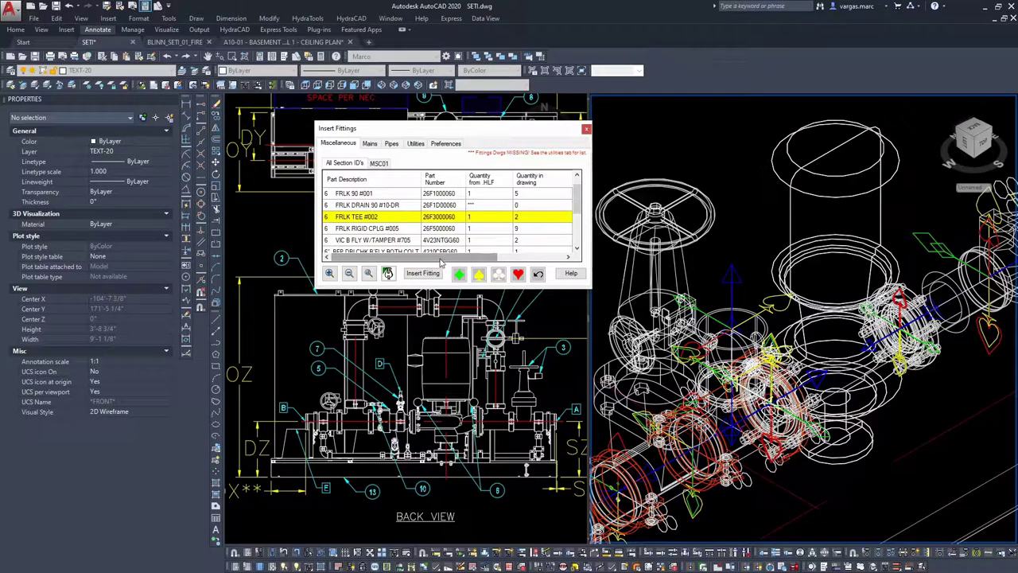
pyautogui.click(424, 275)
pyautogui.moveTo(855, 78); pyautogui.dragTo(685, 145)
pyautogui.click(685, 164)
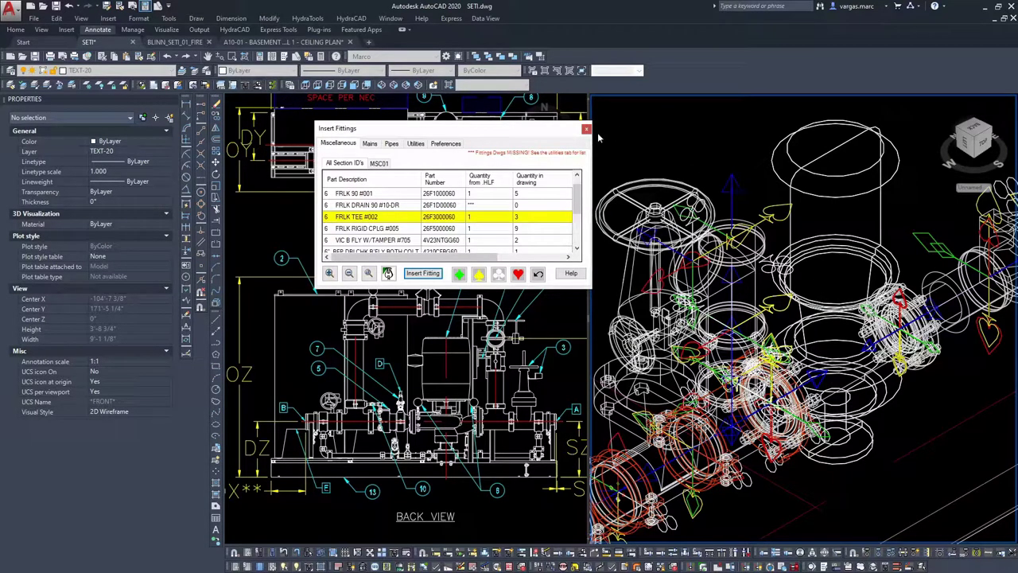
pyautogui.click(587, 129)
# Step: Move the newly inserted tee and butterfly valve straight up so the tee's top centre joins the bottom of the raised elbow
pyautogui.click(764, 268)
pyautogui.scroll(2, 741, 350)
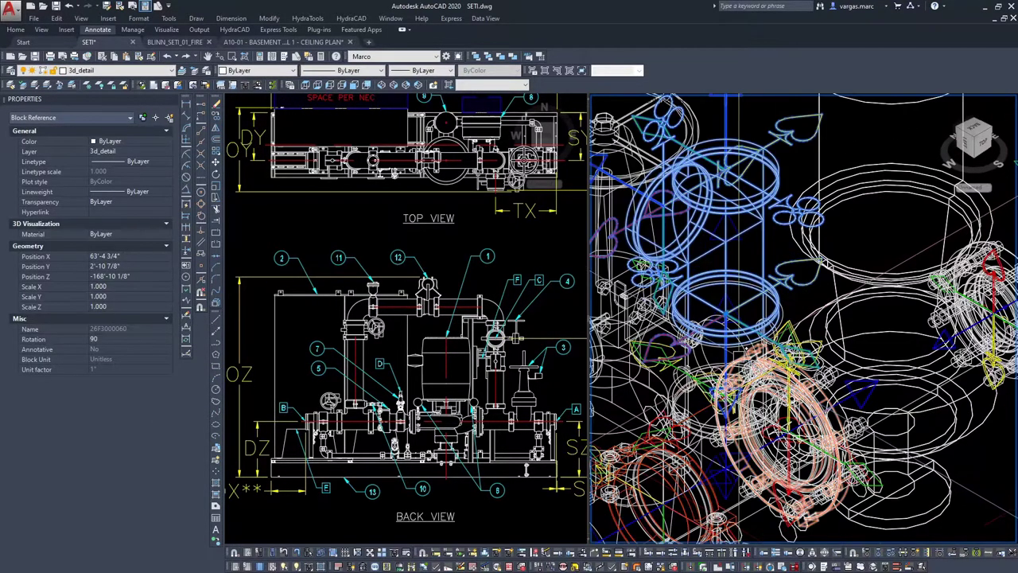
pyautogui.click(752, 348)
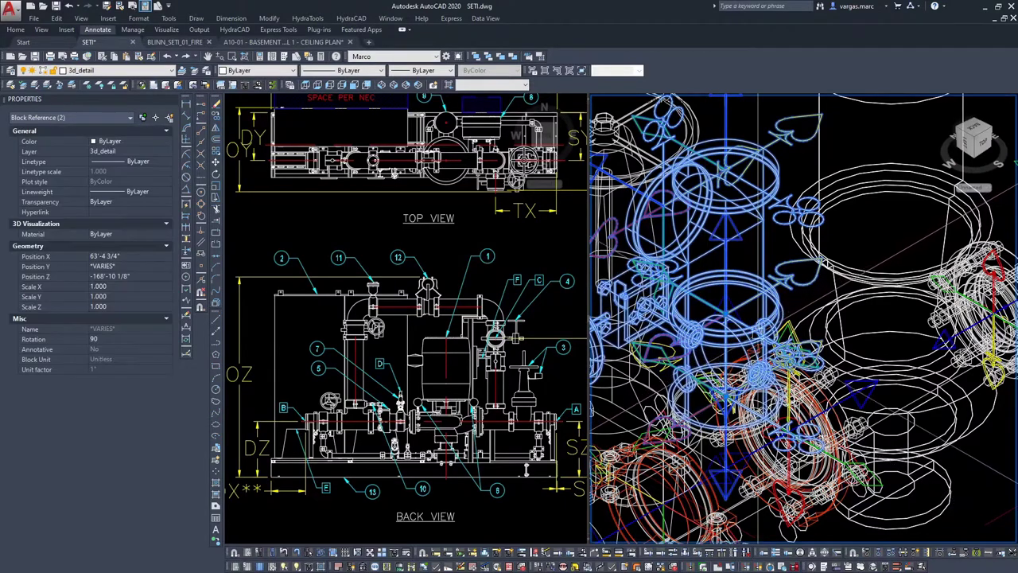
pyautogui.scroll(-5, 751, 262)
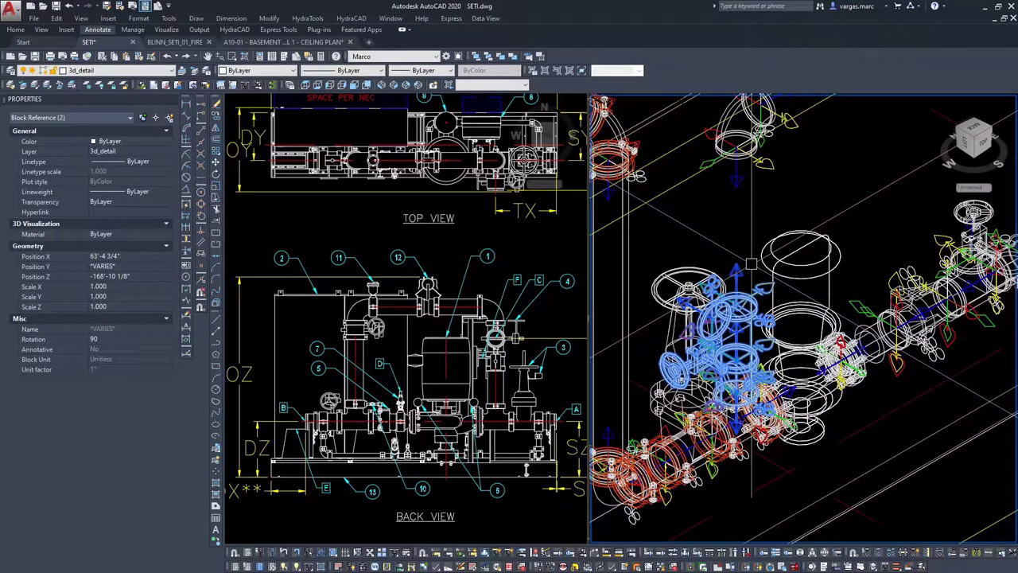
pyautogui.press('Escape')
pyautogui.keyDown('shift'); pyautogui.rightClick(756, 282); pyautogui.keyUp('shift')
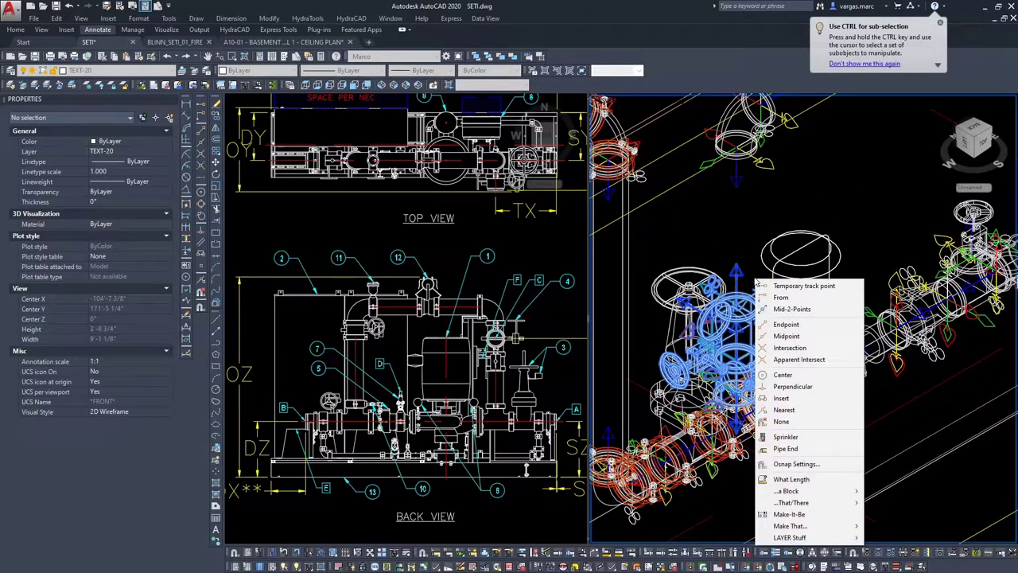
pyautogui.press('c')
pyautogui.scroll(3, 756, 280)
pyautogui.click(745, 292)
pyautogui.scroll(-3, 749, 193)
pyautogui.scroll(5, 743, 203)
pyautogui.keyDown('shift'); pyautogui.rightClick(739, 230); pyautogui.keyUp('shift')
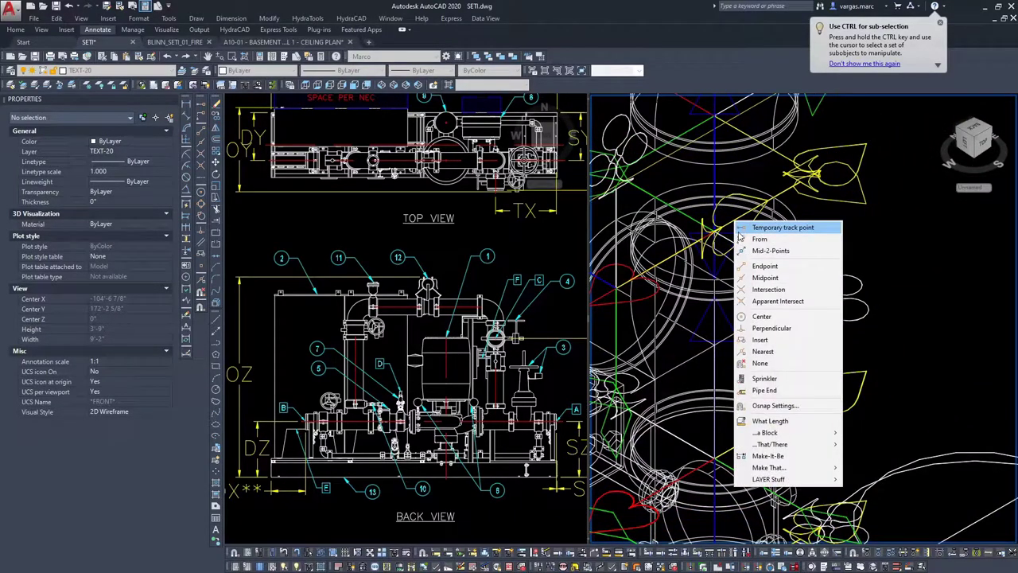
pyautogui.press('c')
pyautogui.click(737, 160)
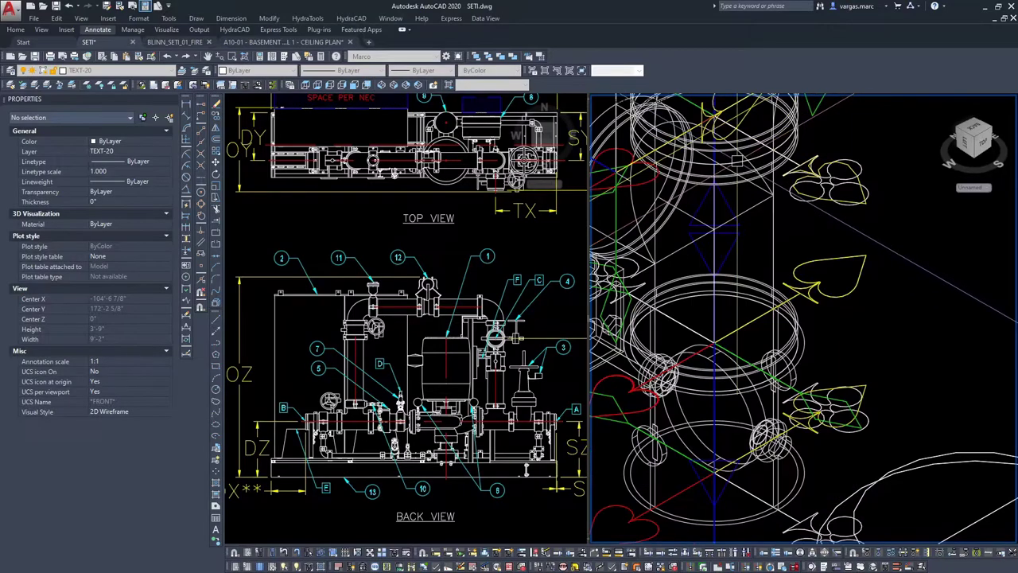
pyautogui.scroll(-5, 739, 167)
pyautogui.moveTo(744, 186); pyautogui.dragTo(755, 244, button='middle')
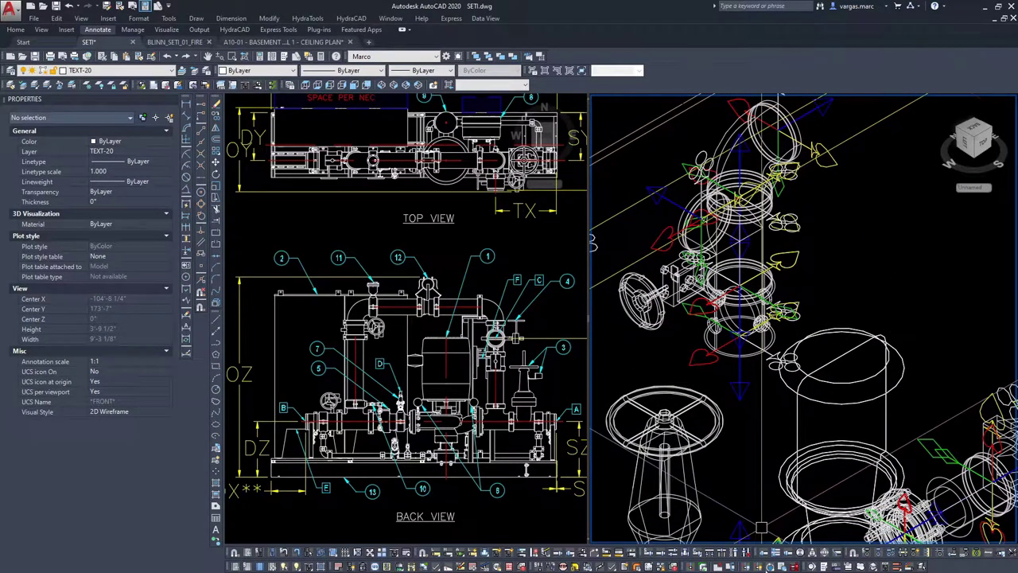
# Step: Turn the raised tee about its vertical axis so its branch outlet faces the opposite side
pyautogui.click(763, 553)
pyautogui.click(679, 218)
pyautogui.click(797, 402)
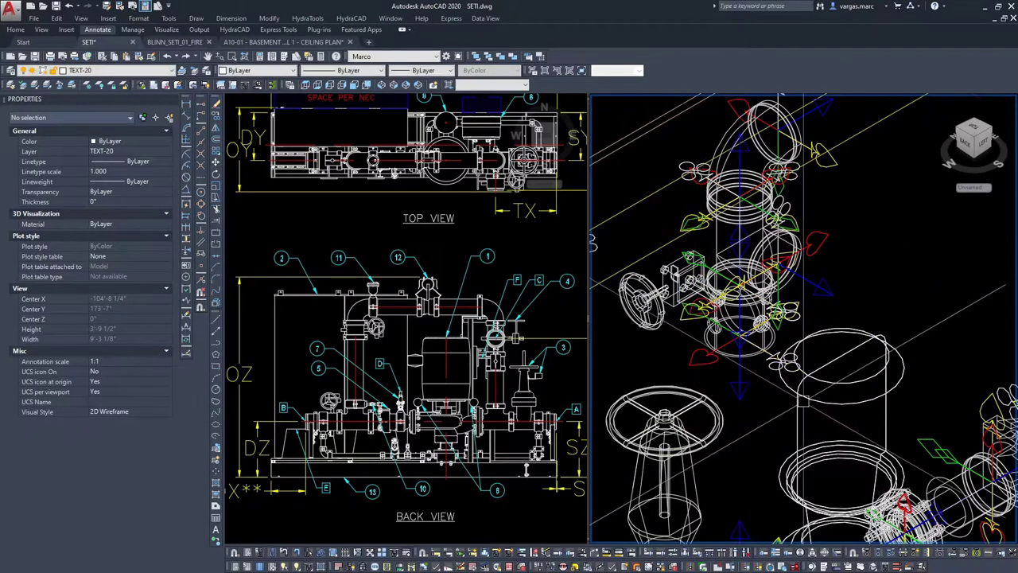
# Step: Insert a 6" grooved pipe 2'-6 3/4" long between the raised butterfly valve and the tee beside the pump
pyautogui.scroll(-2, 865, 276)
pyautogui.moveTo(864, 275); pyautogui.dragTo(797, 255, button='middle')
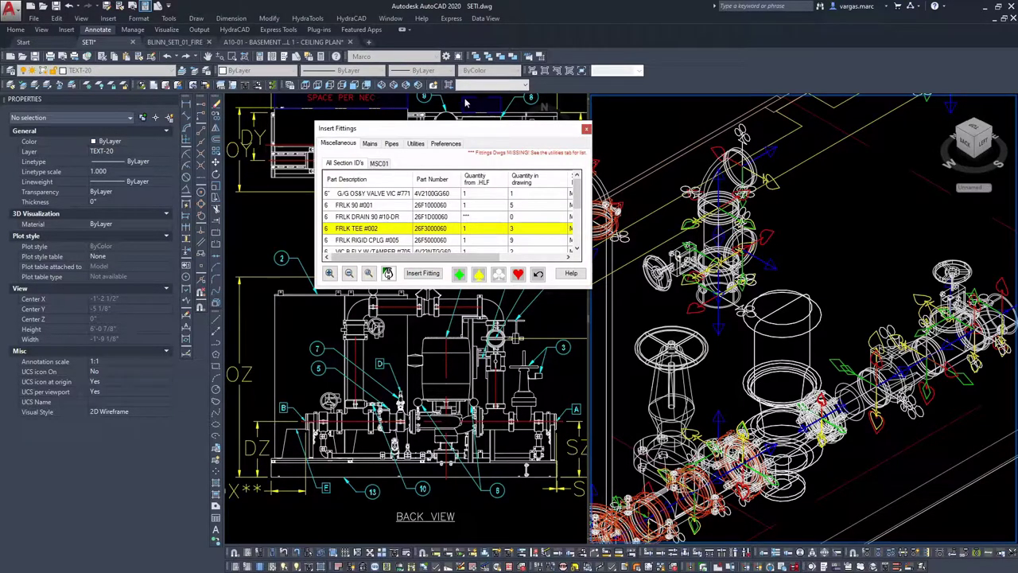
pyautogui.click(391, 143)
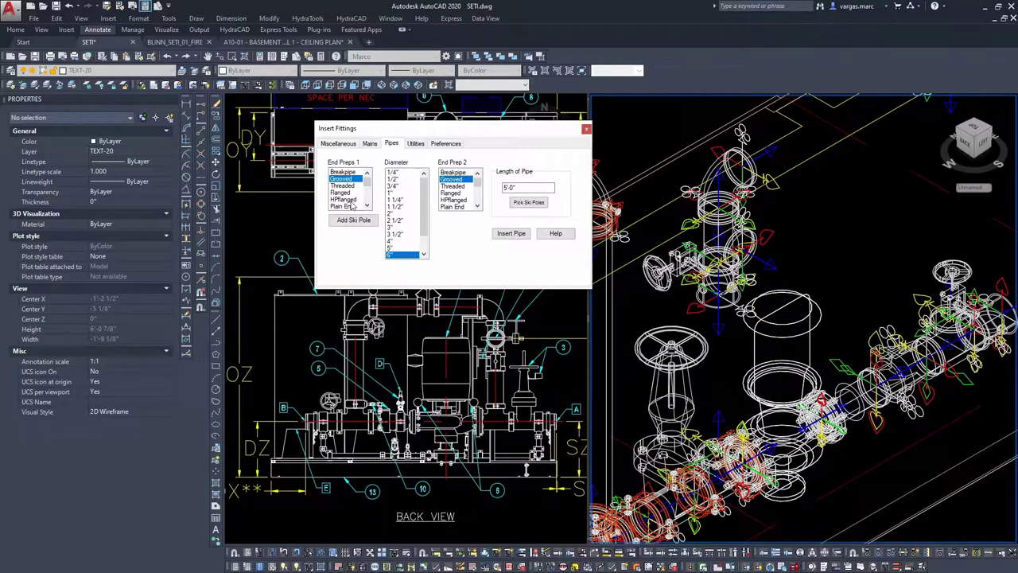
pyautogui.click(512, 233)
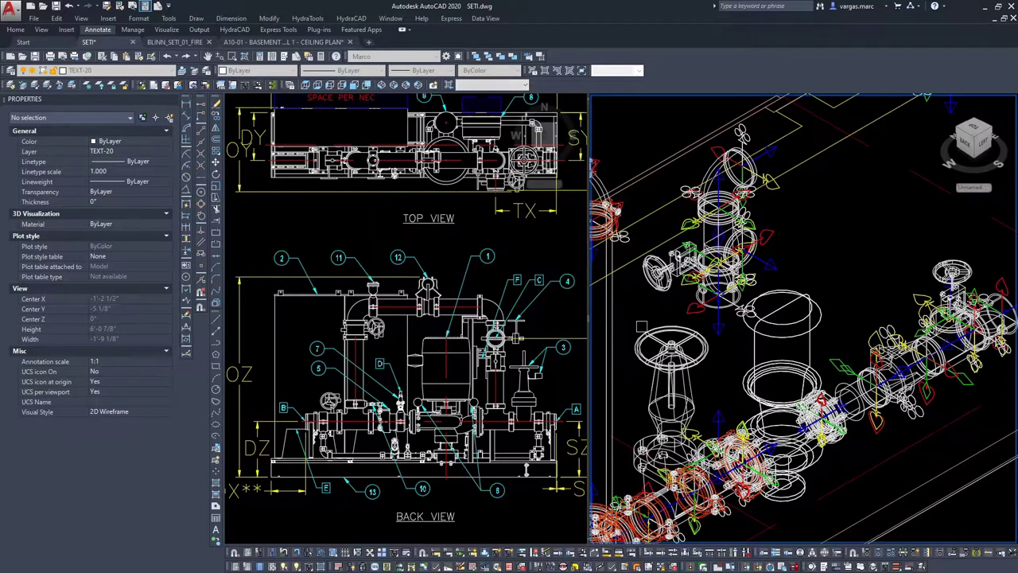
pyautogui.click(719, 415)
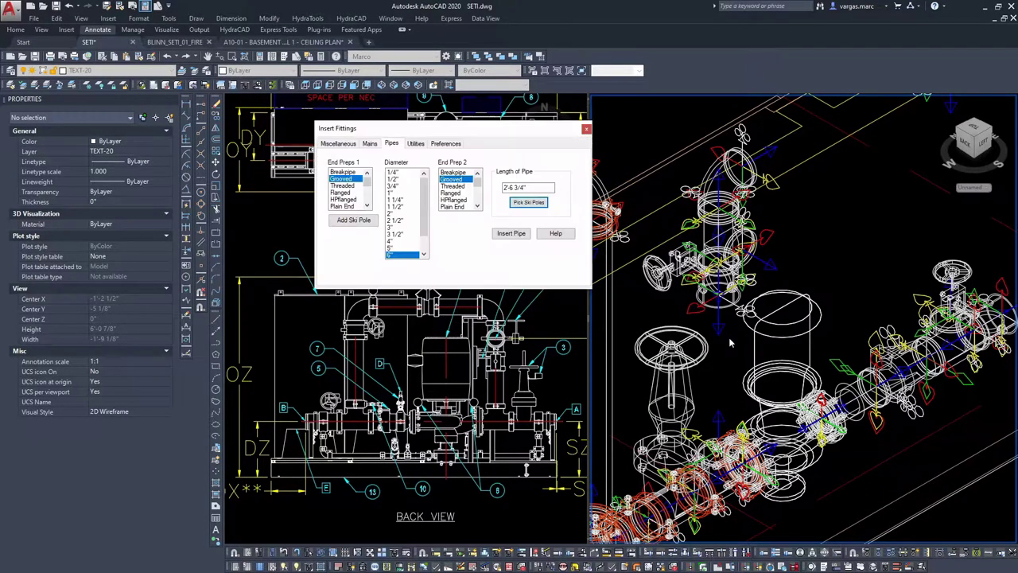
pyautogui.click(512, 233)
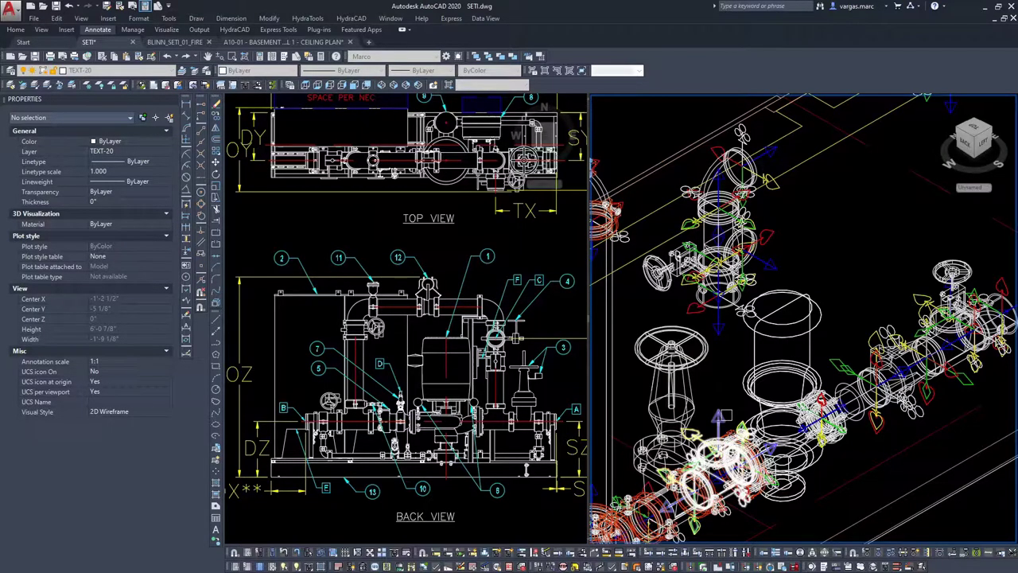
pyautogui.click(723, 415)
pyautogui.click(584, 130)
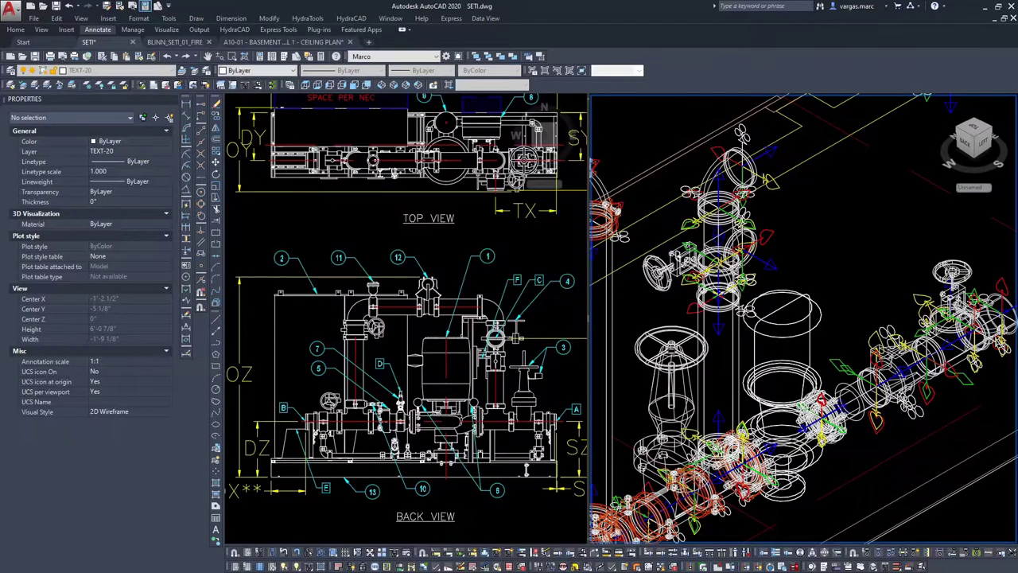
# Step: Insert a 6" VIC B FLY W/TAMPER #705 valve on the downward outlet of the far raised elbow and finish inserting fittings
pyautogui.scroll(2, 781, 216)
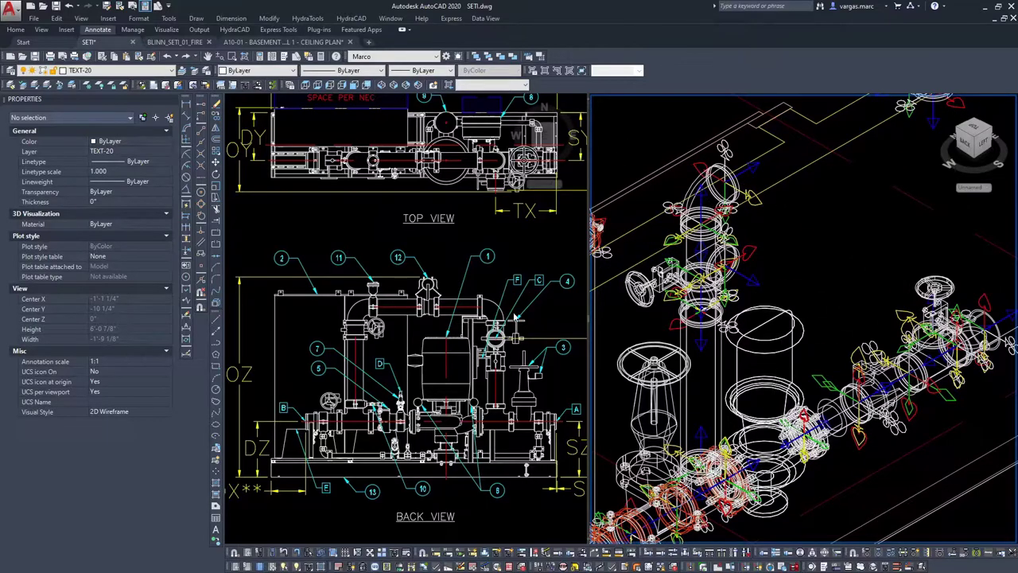
pyautogui.moveTo(851, 240); pyautogui.dragTo(806, 329, button='middle')
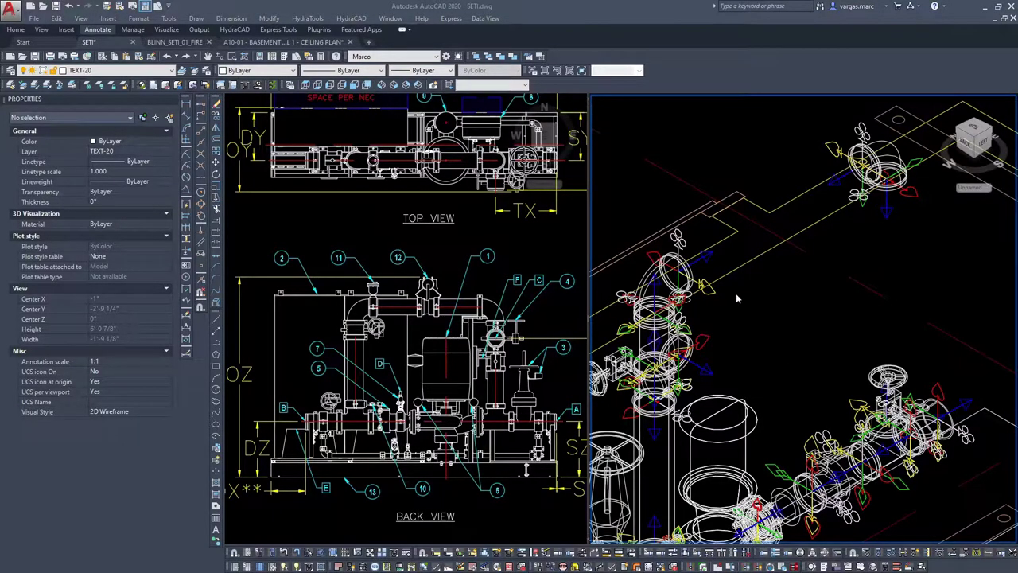
pyautogui.scroll(-3, 733, 300)
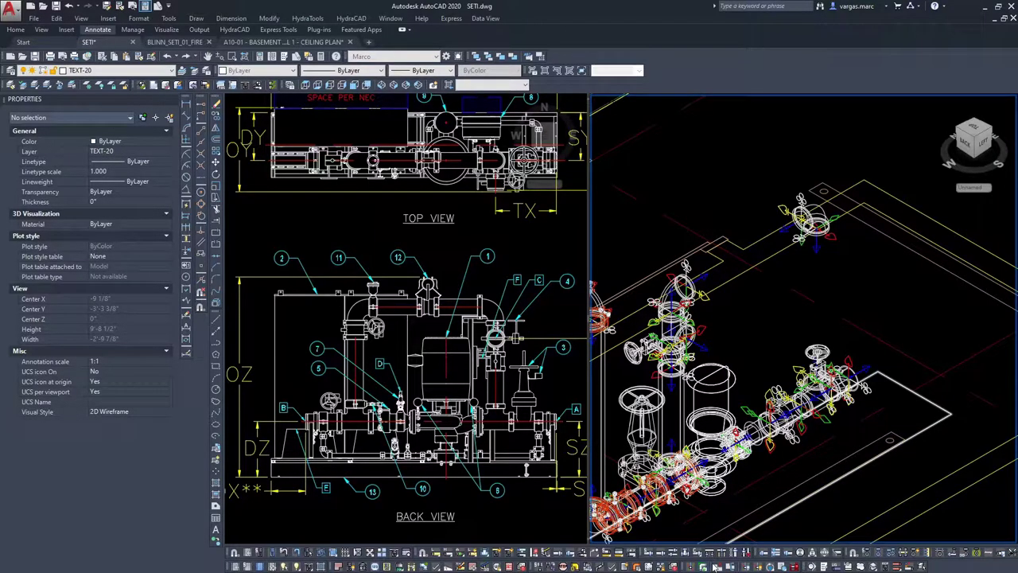
pyautogui.click(716, 566)
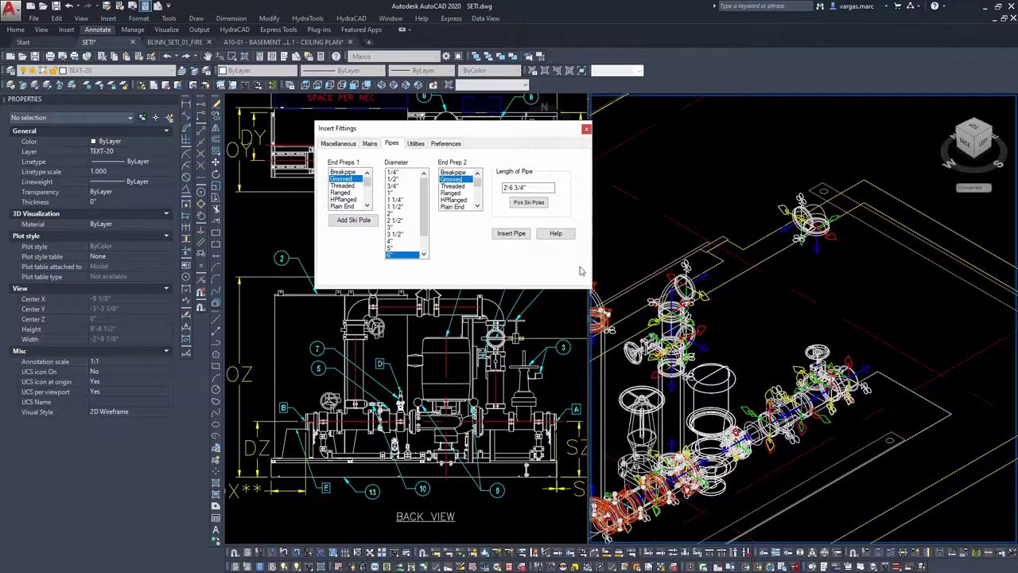
pyautogui.click(339, 144)
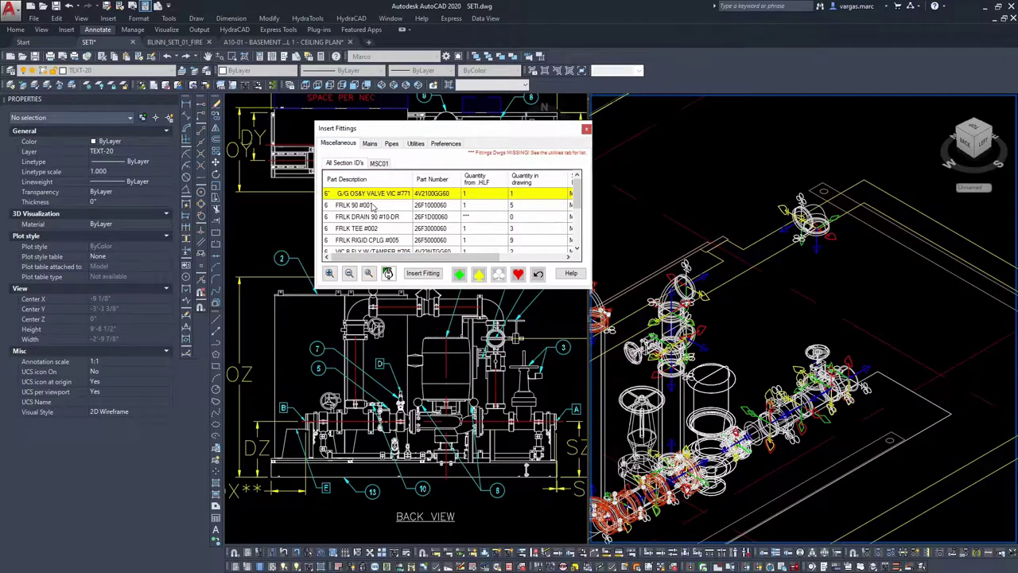
pyautogui.scroll(-5, 371, 205)
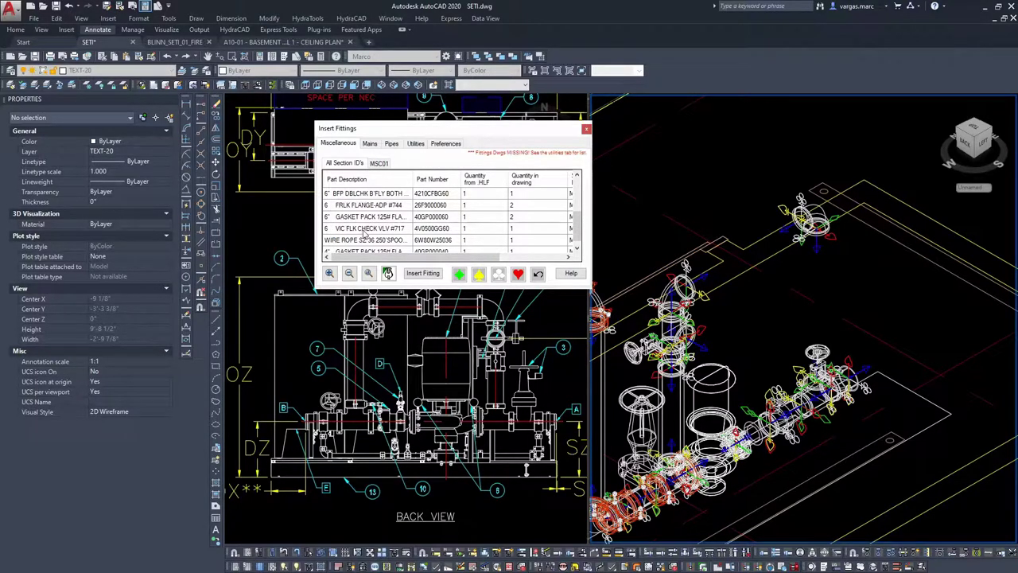
pyautogui.scroll(2, 363, 230)
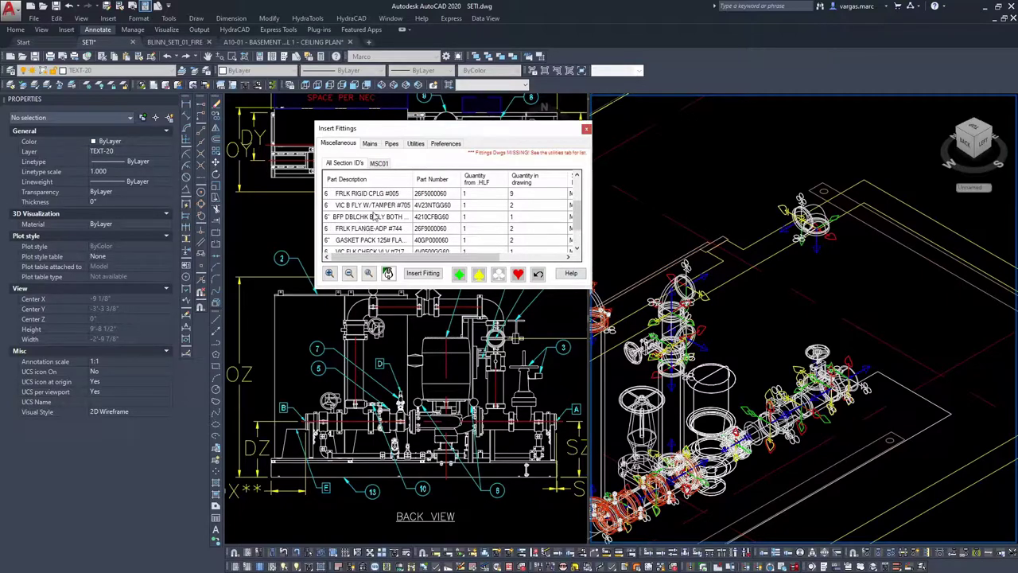
pyautogui.click(376, 205)
pyautogui.click(422, 273)
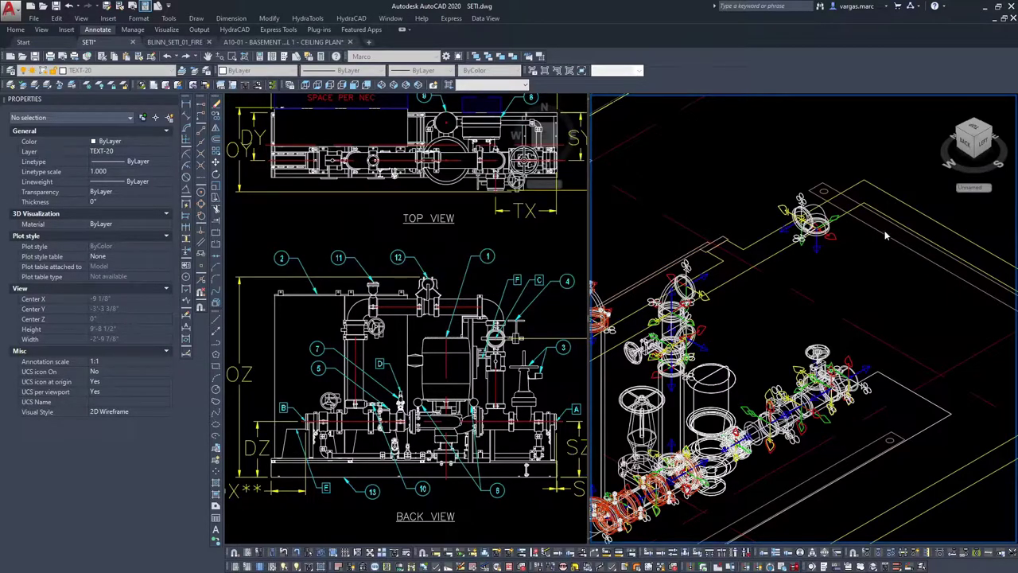
pyautogui.moveTo(977, 121); pyautogui.dragTo(849, 213)
pyautogui.click(833, 251)
pyautogui.scroll(6, 837, 234)
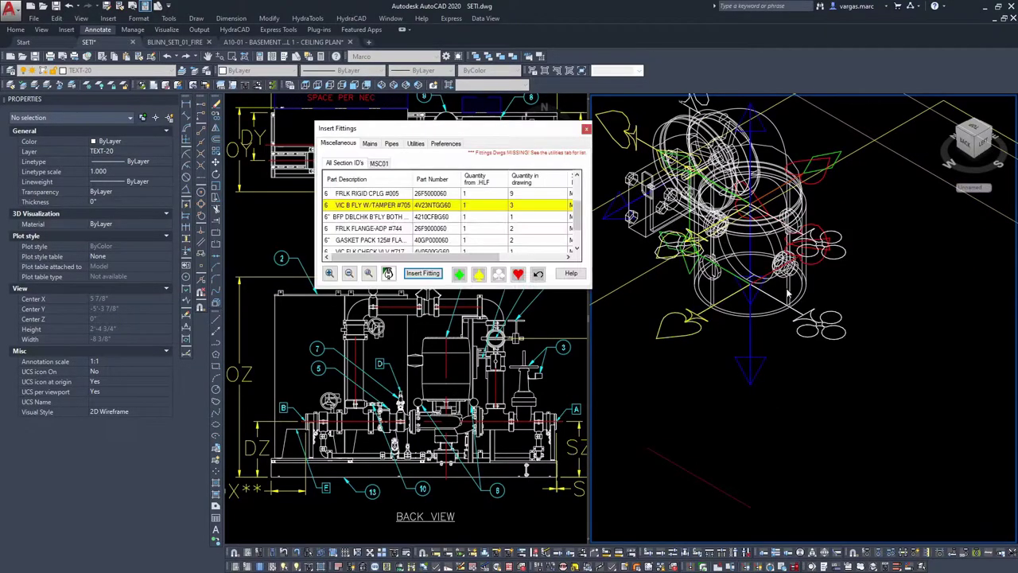
pyautogui.click(586, 130)
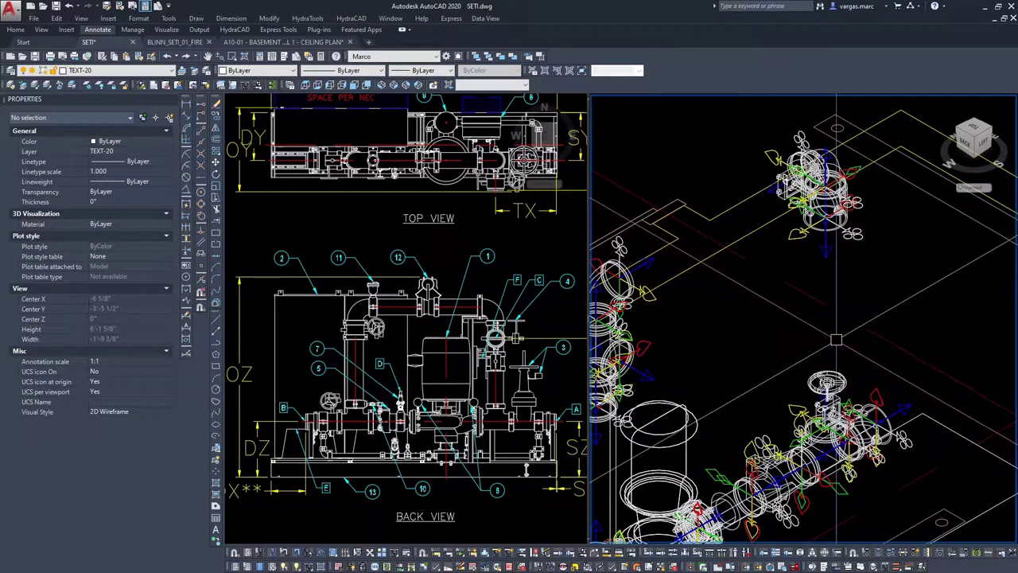
# Step: Insert a 6" grooved pipe 3'-6 1/4" long horizontally between the two raised elbows
pyautogui.moveTo(857, 331); pyautogui.dragTo(818, 320, button='middle')
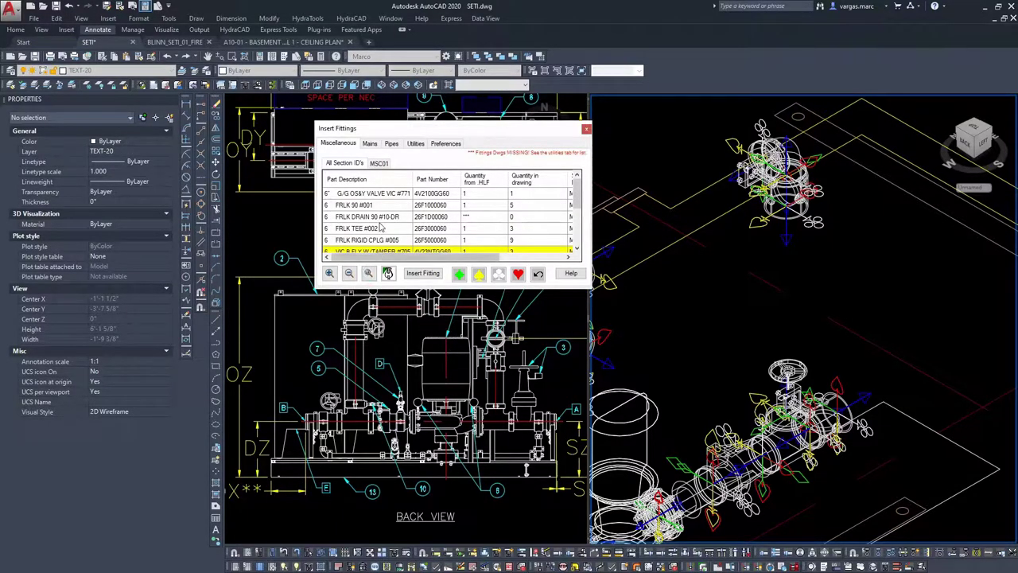
pyautogui.click(392, 144)
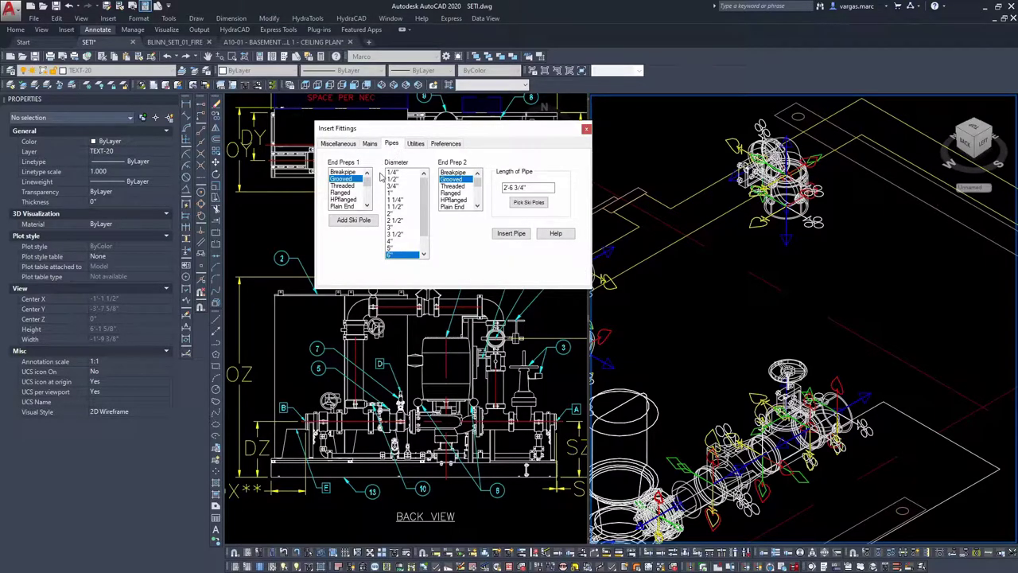
pyautogui.click(540, 207)
pyautogui.moveTo(674, 257); pyautogui.dragTo(783, 265, button='middle')
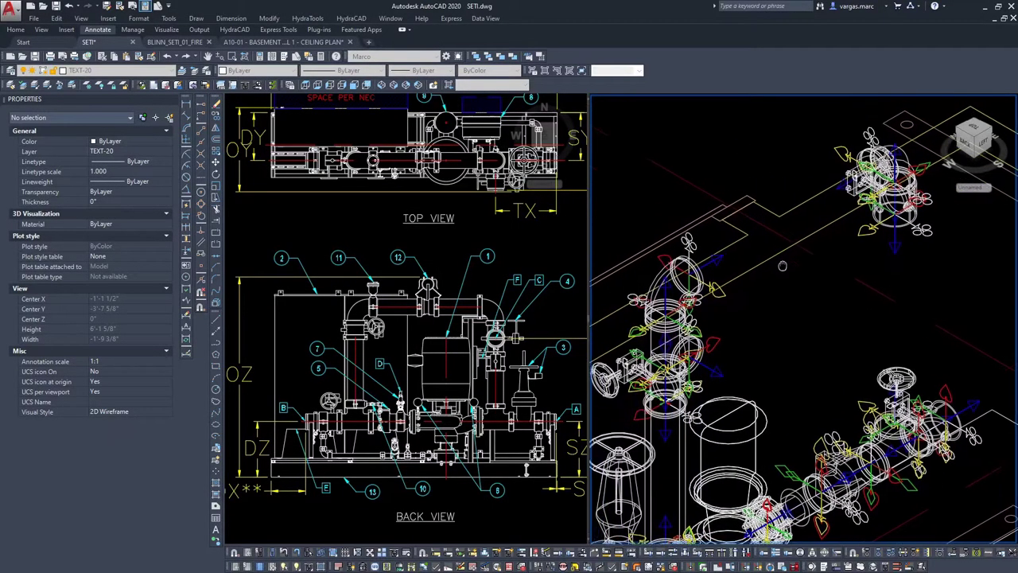
pyautogui.scroll(4, 775, 227)
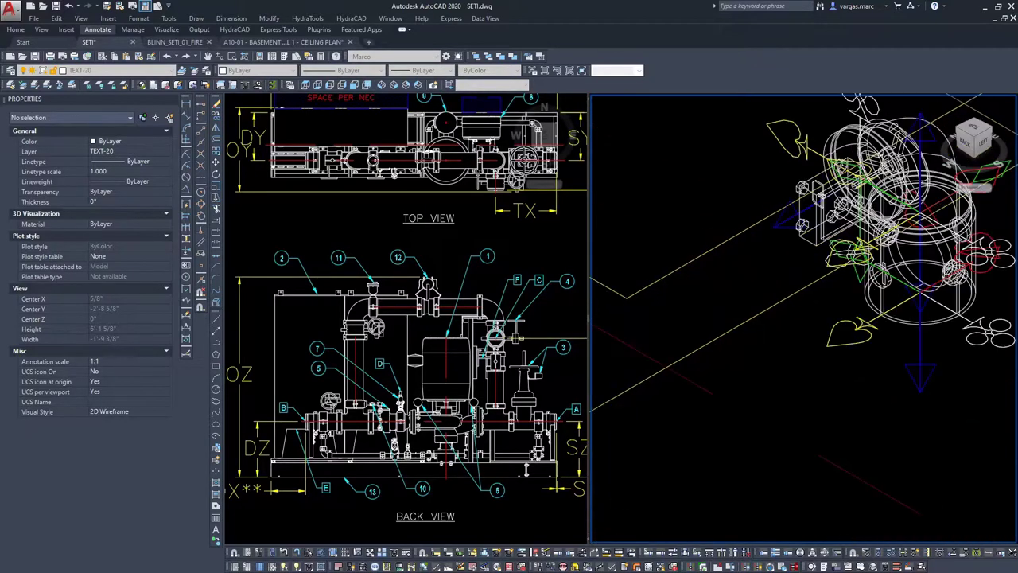
pyautogui.click(775, 229)
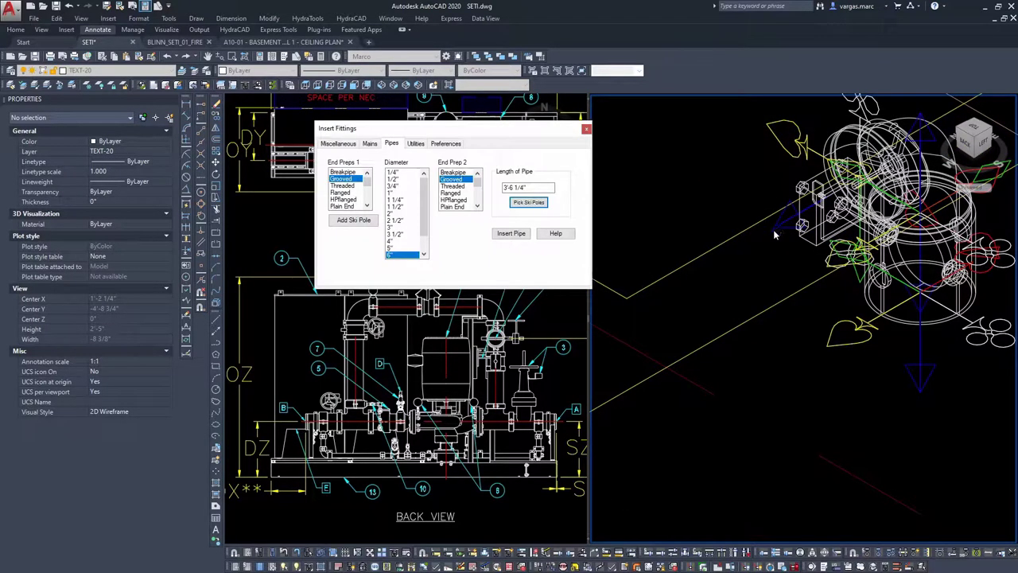
pyautogui.click(512, 234)
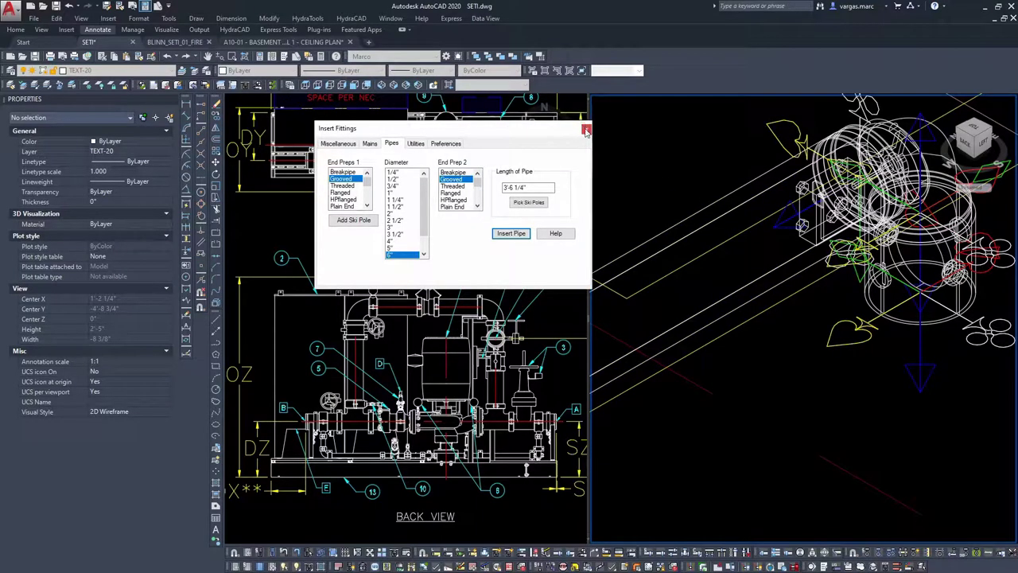
pyautogui.click(586, 131)
# Step: Insert a 6" grooved pipe 3'-5 3/4" long vertically between the far raised butterfly valve and the tee below, then reopen fitting insertion
pyautogui.scroll(-5, 873, 218)
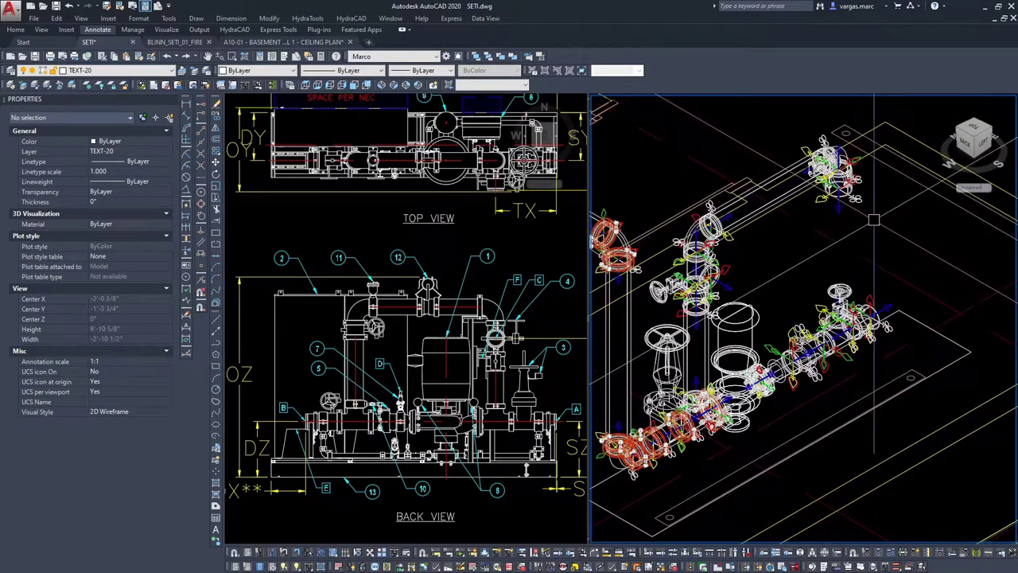
pyautogui.scroll(3, 873, 219)
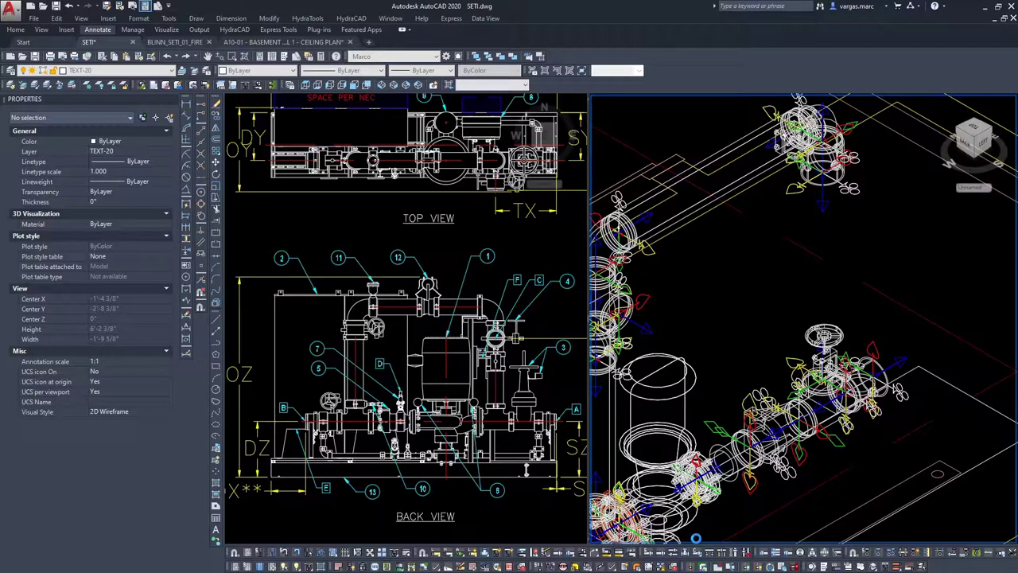
pyautogui.click(540, 203)
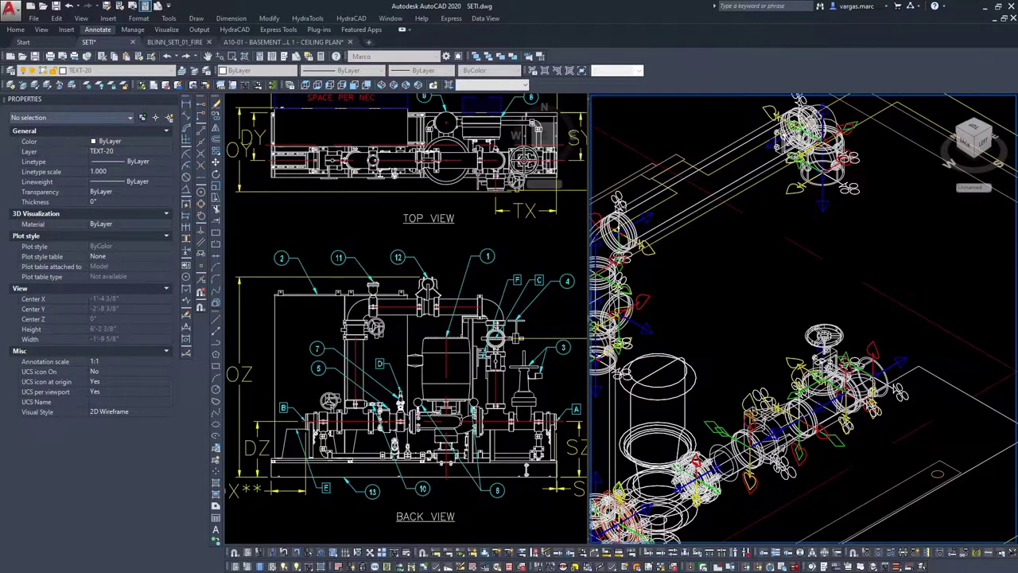
pyautogui.scroll(6, 823, 350)
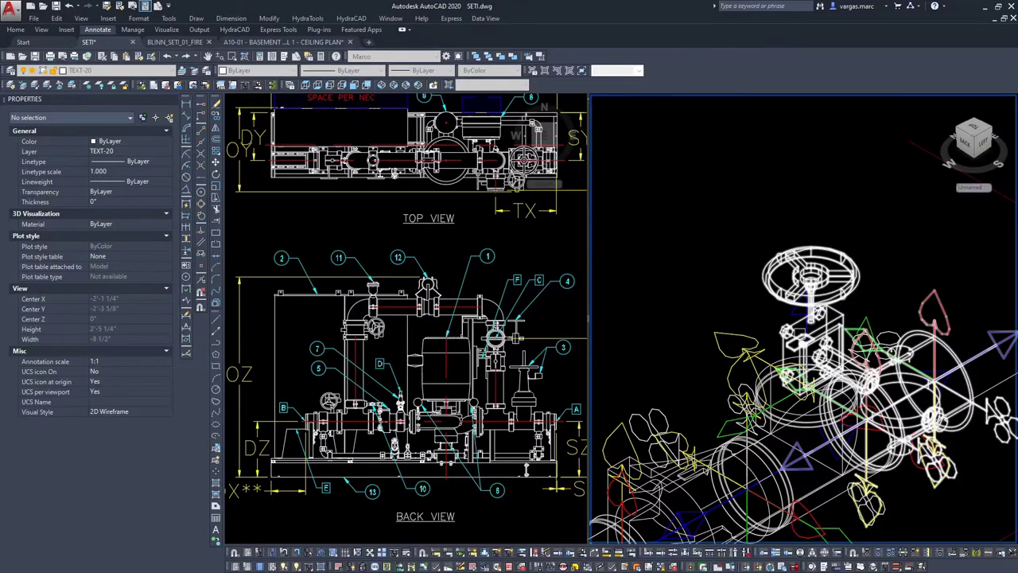
pyautogui.click(784, 288)
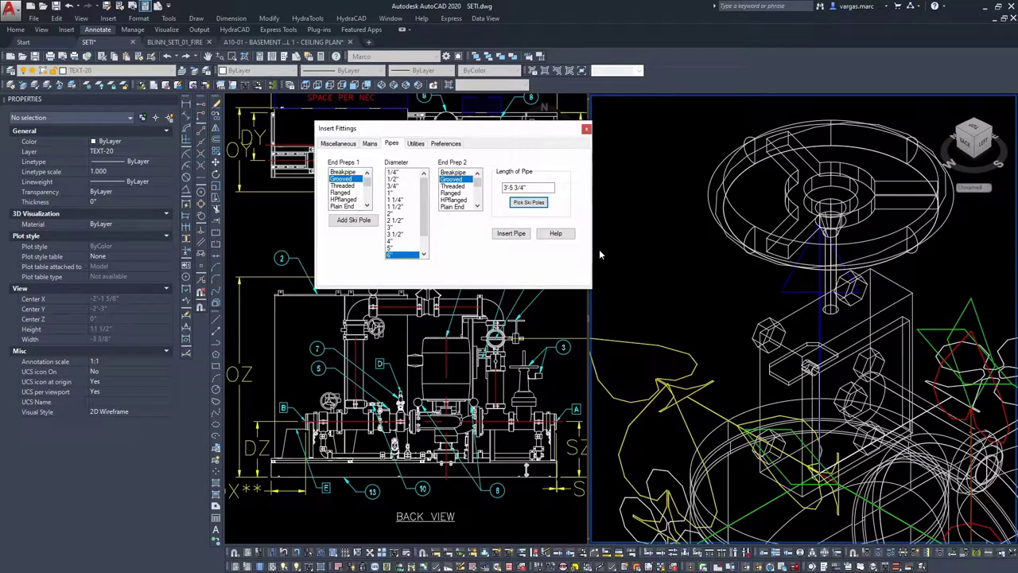
pyautogui.click(511, 233)
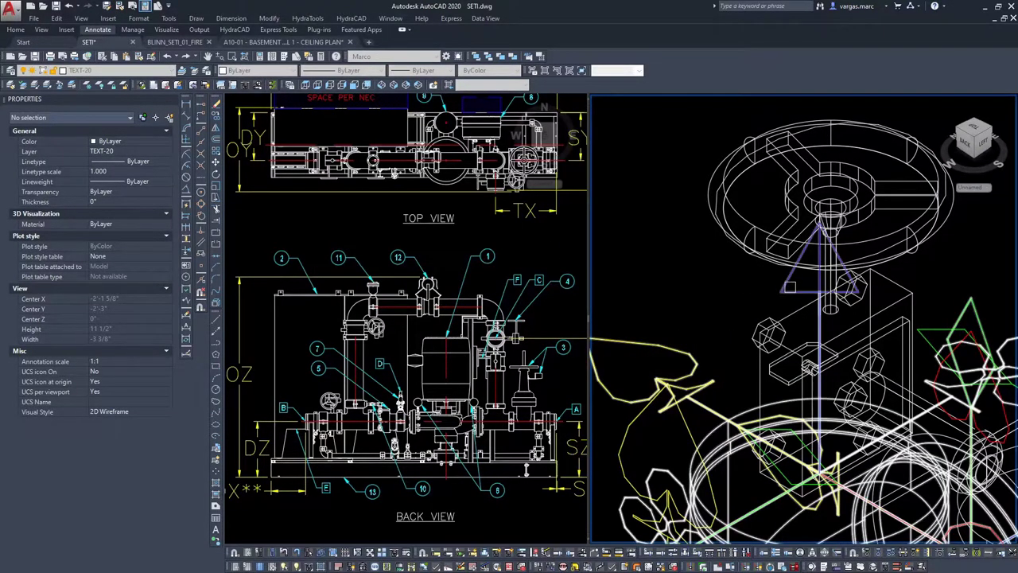
pyautogui.click(586, 129)
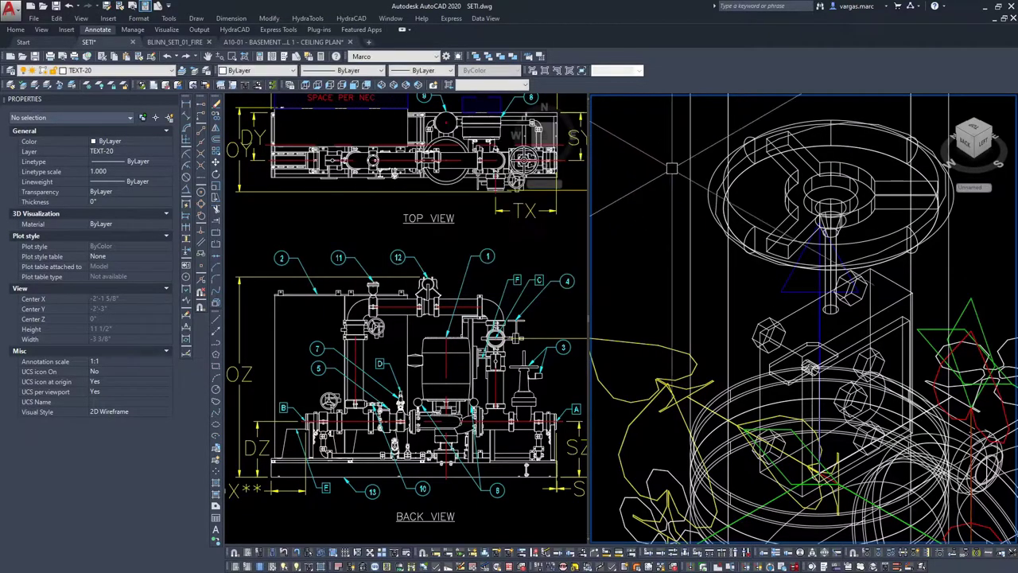
pyautogui.scroll(-8, 592, 253)
pyautogui.moveTo(698, 223); pyautogui.dragTo(746, 197, button='middle')
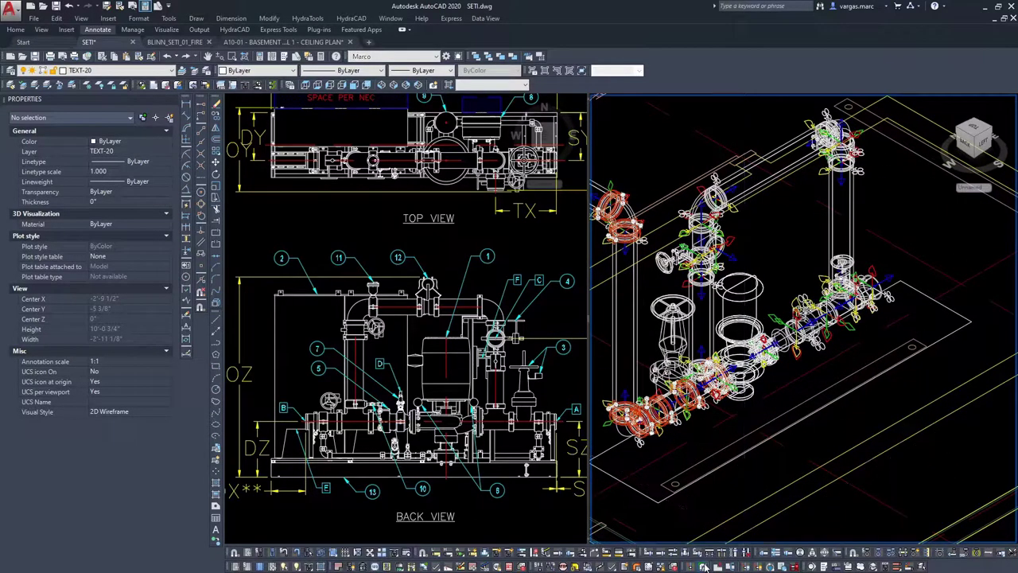
pyautogui.click(701, 555)
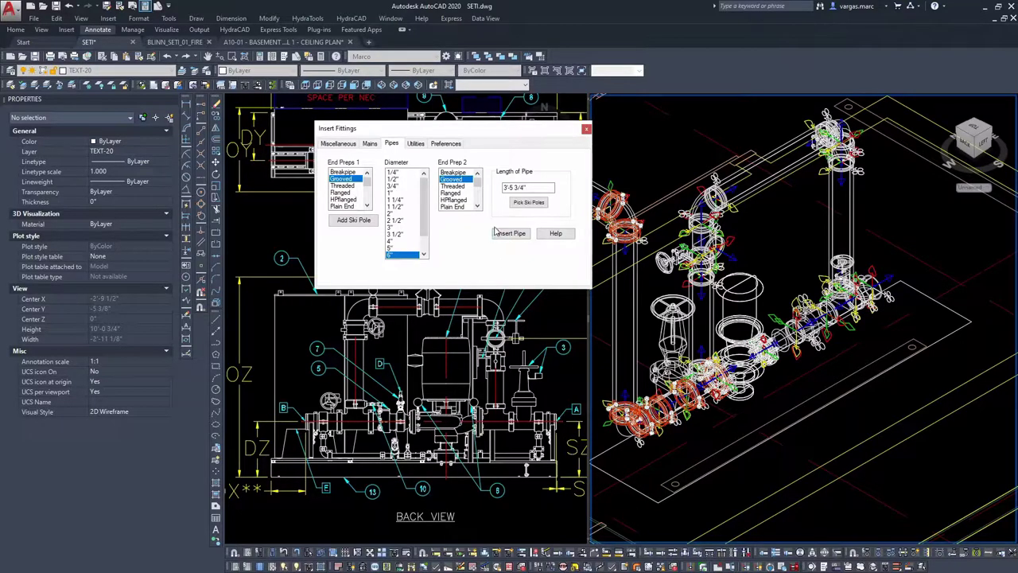
# Step: Switch to Notepad, write "THIS PART ROCKS!!!!" in a blank note and discard it unsaved
pyautogui.press('super')
pyautogui.write('notepad')
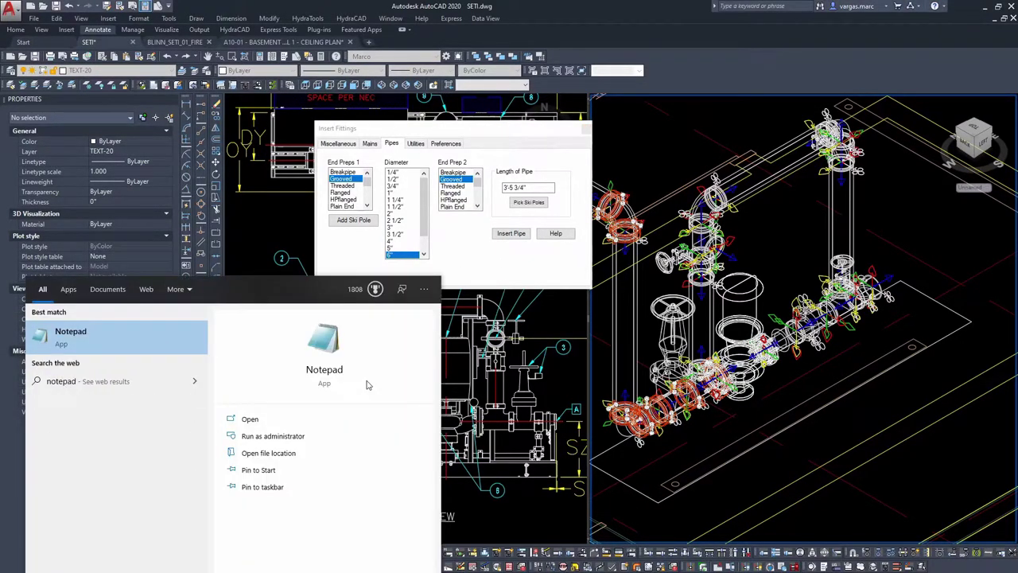
pyautogui.press('Return')
pyautogui.write('THIS PART ROCKS!!!!')
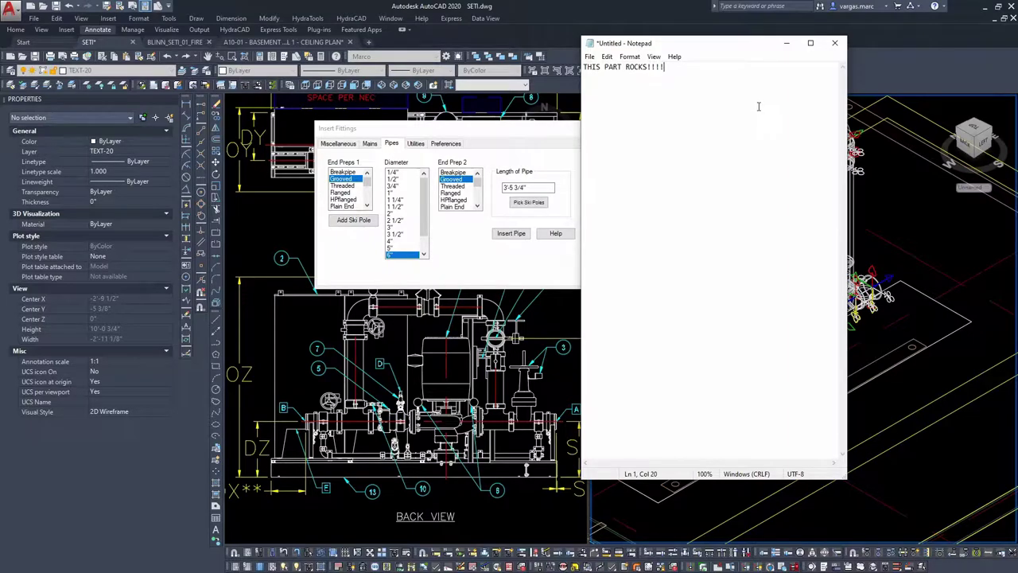
pyautogui.click(834, 42)
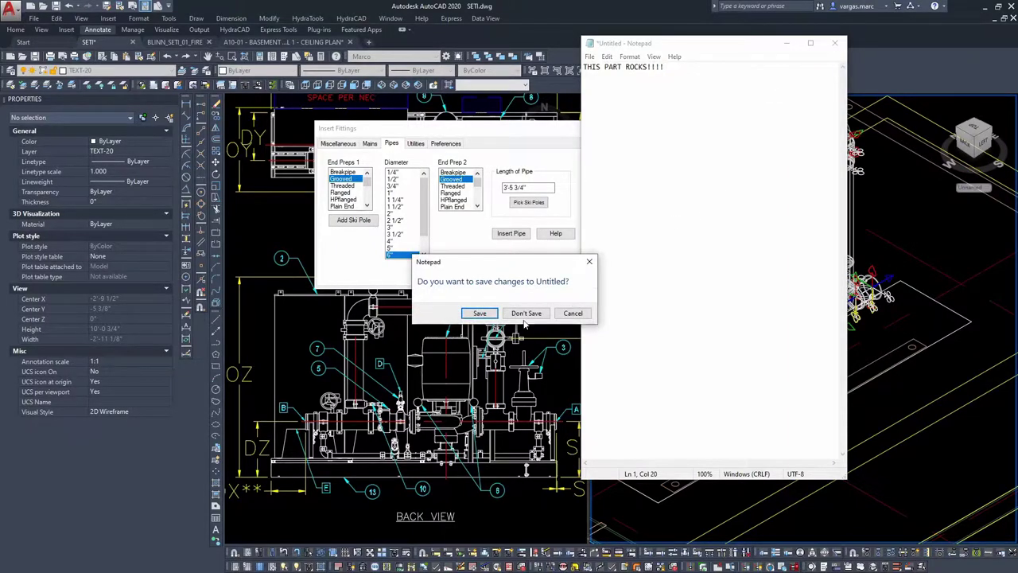
pyautogui.click(529, 317)
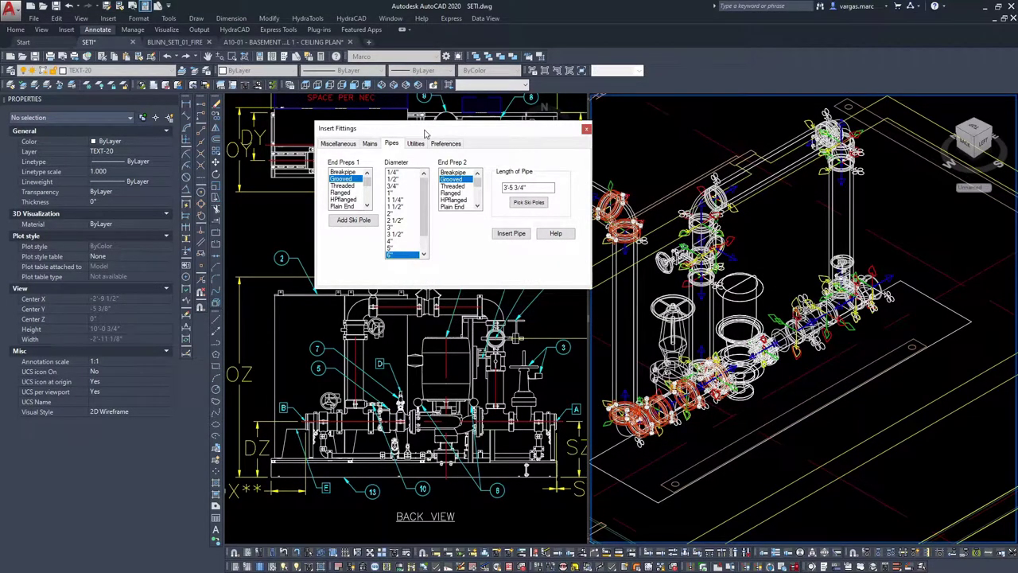
# Step: Insert a 6" FRLK RIGID CPLG #005 coupling on the upward outlet of the tee beside the pump
pyautogui.click(335, 146)
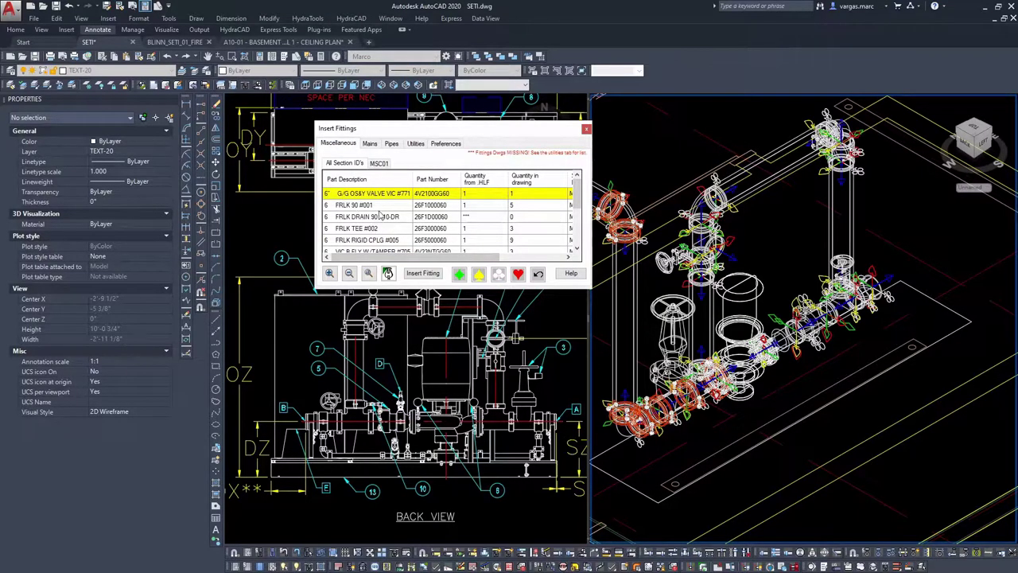
pyautogui.click(369, 241)
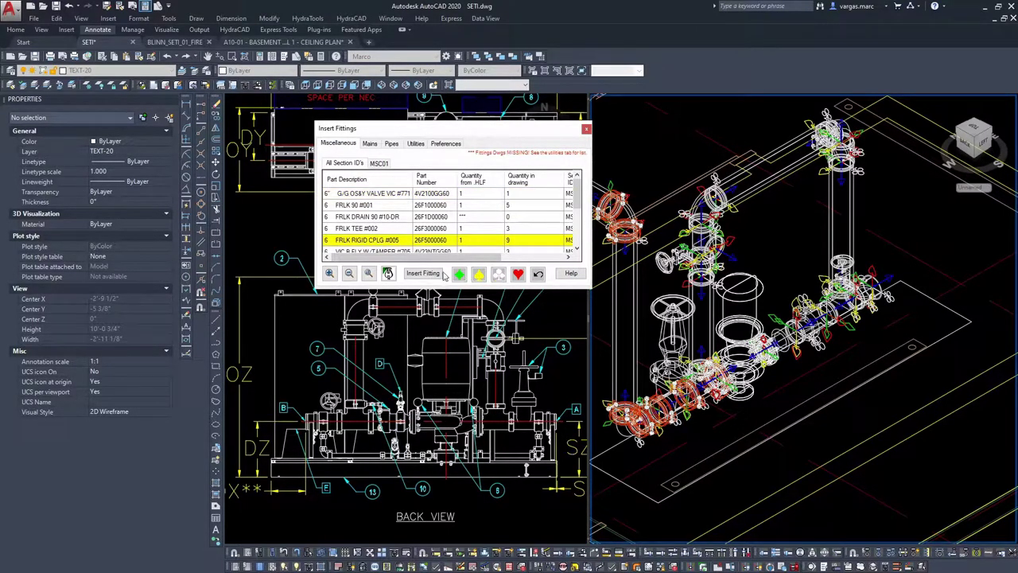
pyautogui.click(429, 274)
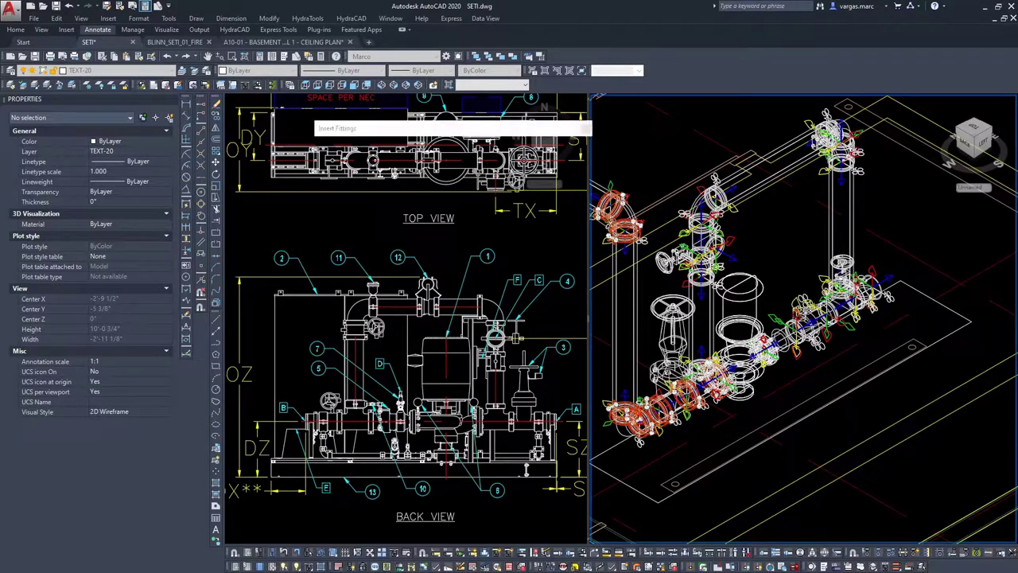
pyautogui.scroll(5, 700, 382)
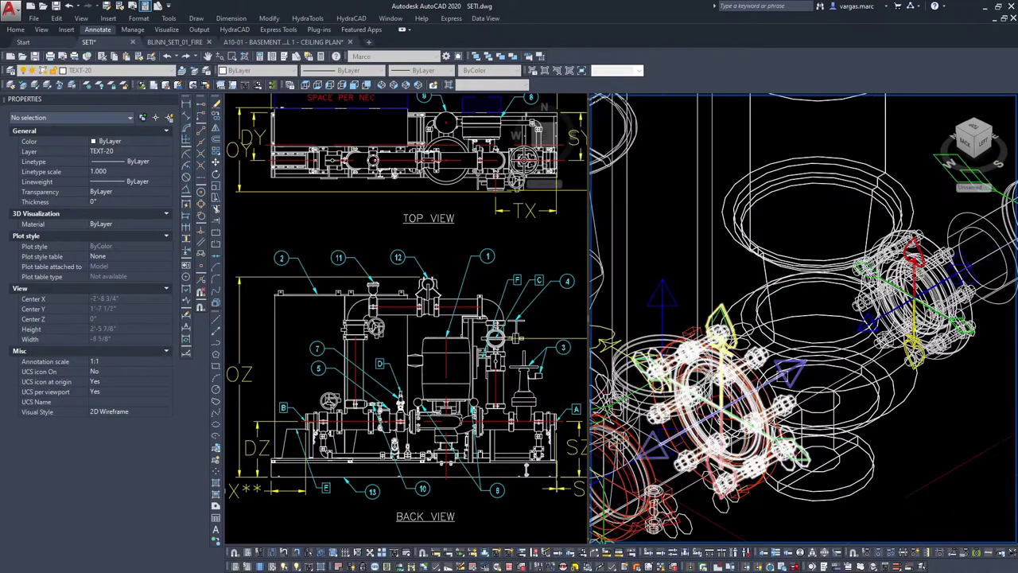
pyautogui.moveTo(607, 344); pyautogui.dragTo(652, 343, button='middle')
pyautogui.click(645, 347)
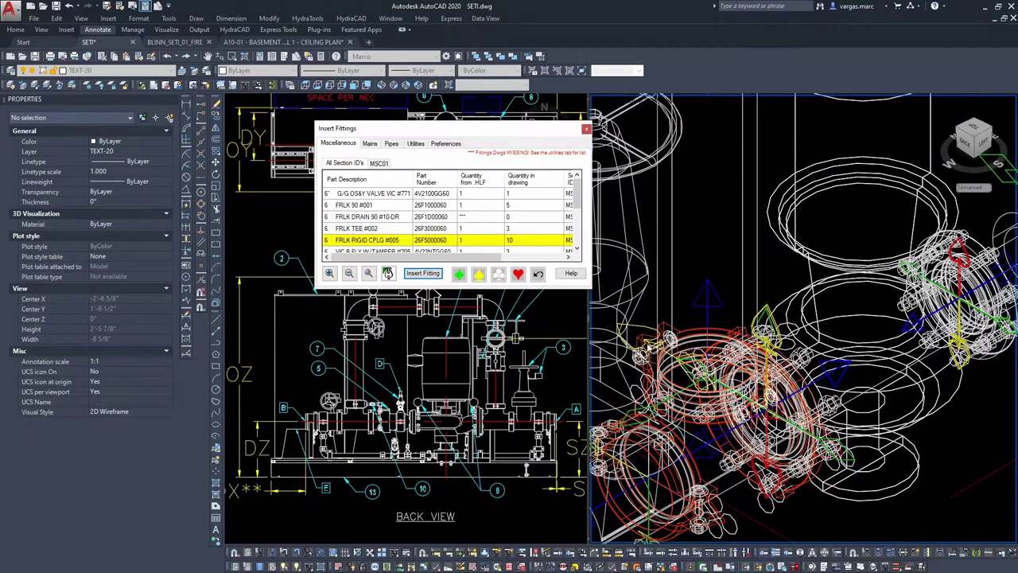
# Step: Insert a 6" FRLK RIGID CPLG #005 coupling on the lower end of the near raised butterfly valve, using the heart rotation
pyautogui.click(429, 275)
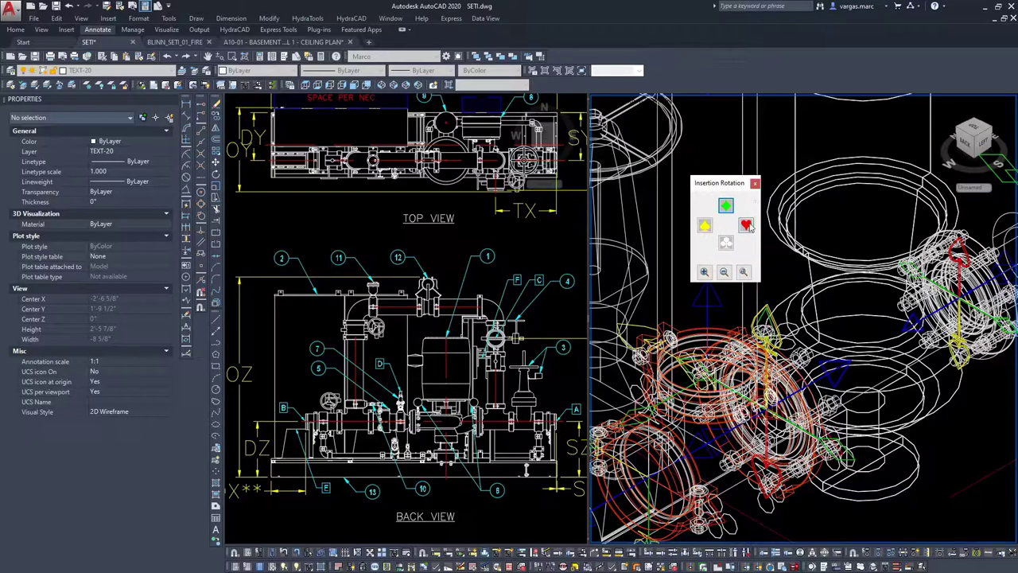
pyautogui.click(747, 226)
pyautogui.moveTo(708, 125); pyautogui.dragTo(739, 337, button='middle')
pyautogui.scroll(-2, 738, 337)
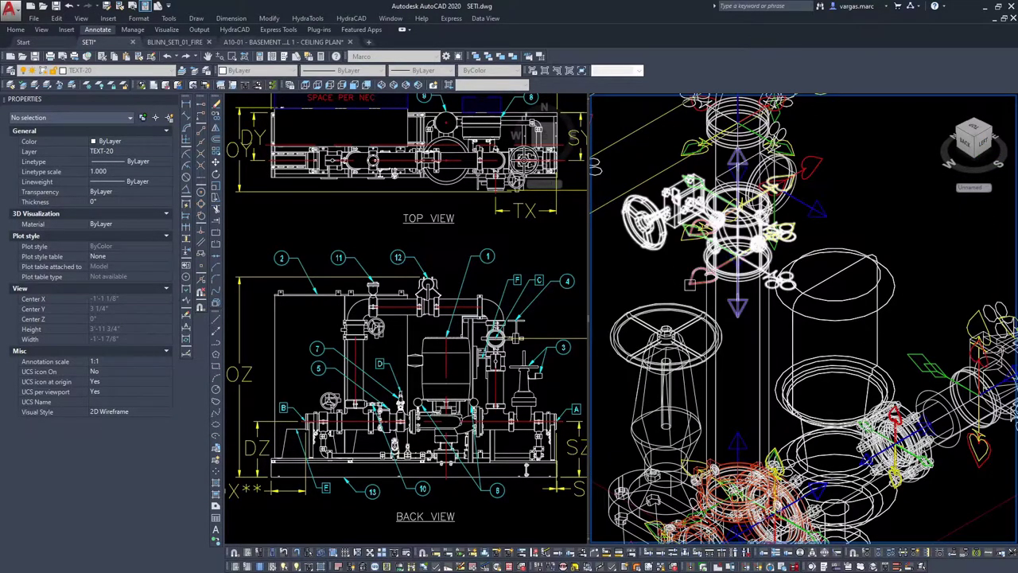
pyautogui.click(687, 283)
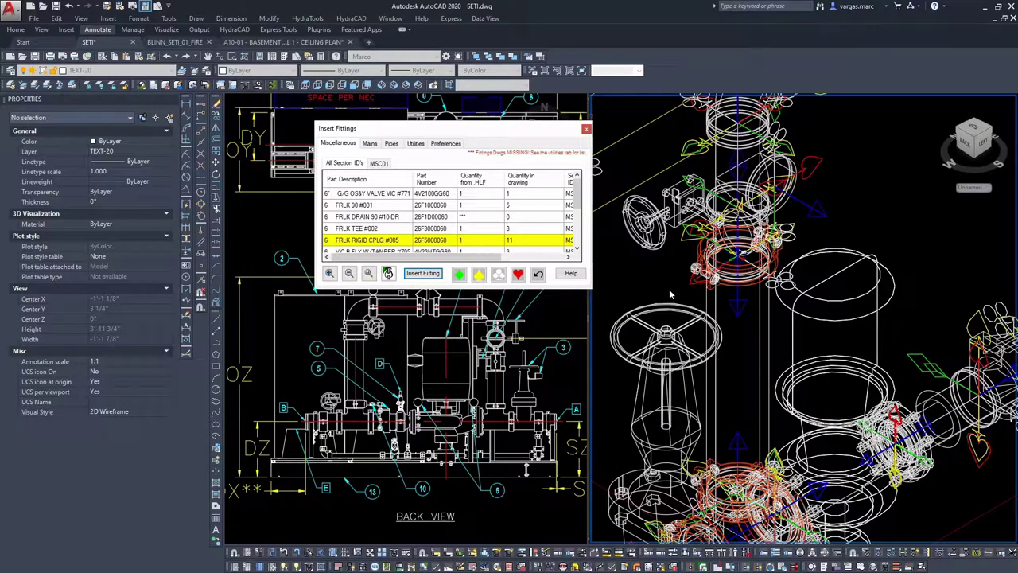
# Step: Insert 6" FRLK RIGID CPLG #005 couplings at the near raised butterfly valve's upper end and between the raised tee and elbow
pyautogui.click(515, 276)
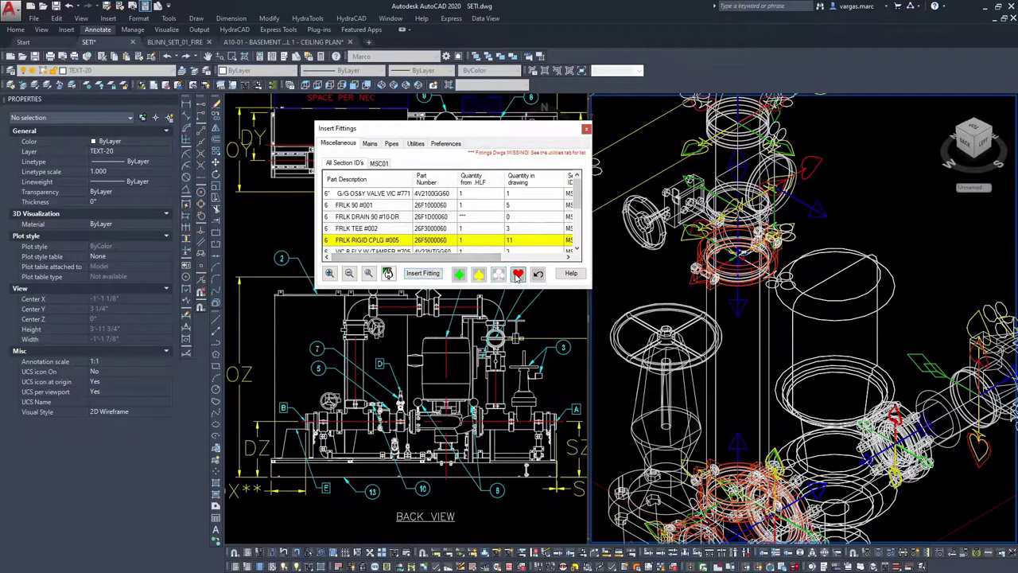
pyautogui.click(425, 279)
pyautogui.scroll(5, 732, 217)
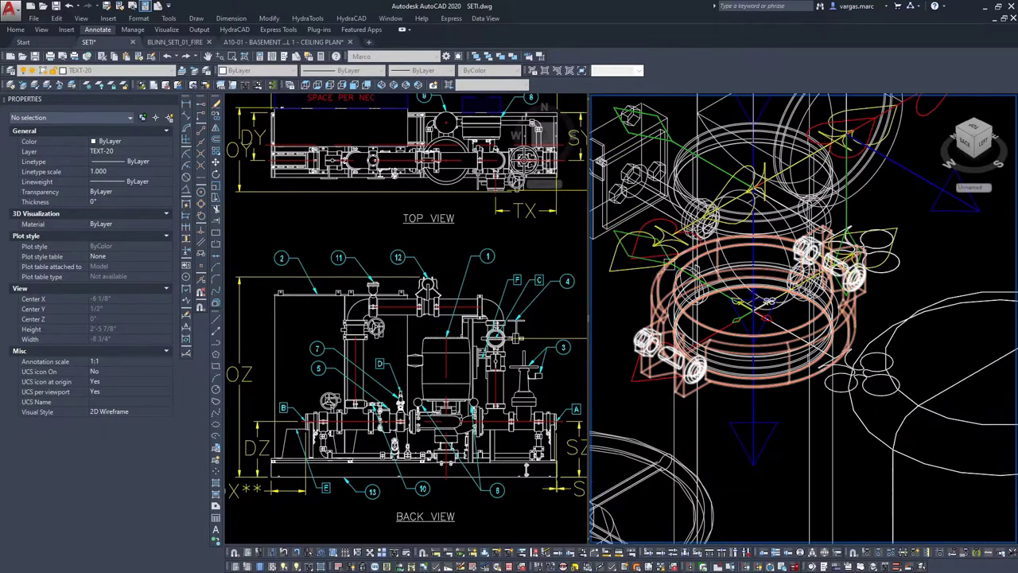
pyautogui.click(651, 220)
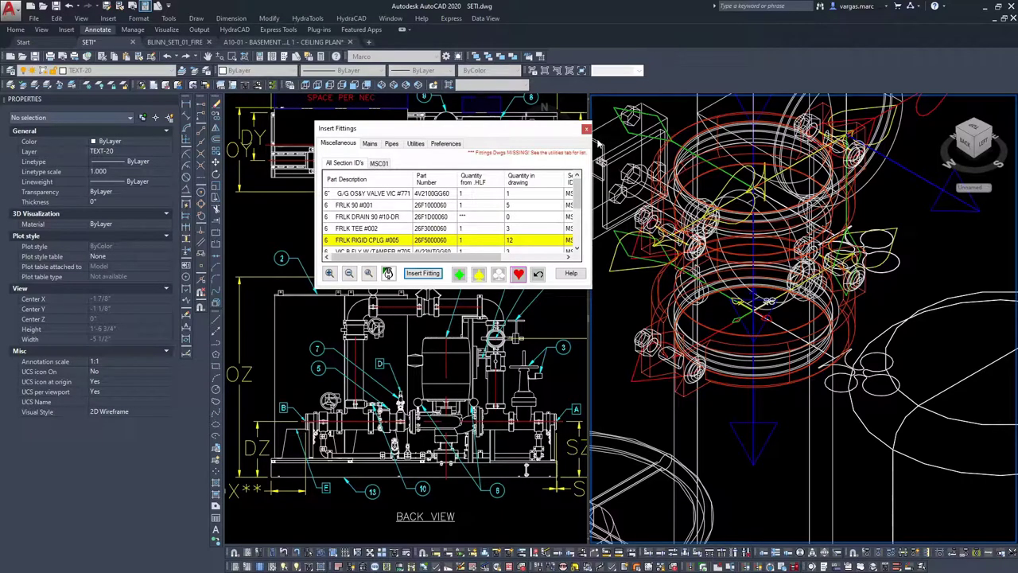
pyautogui.click(422, 273)
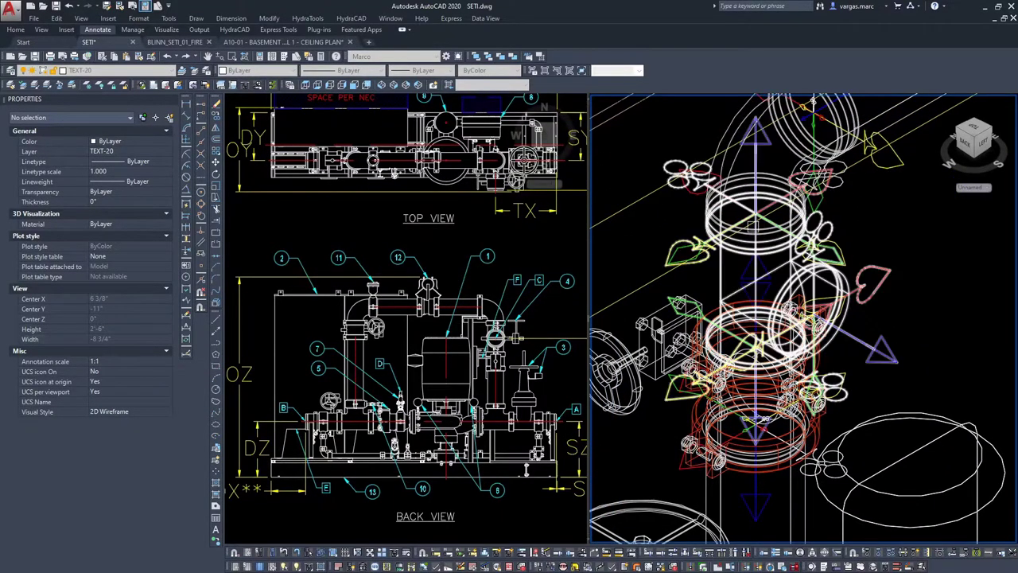
pyautogui.click(668, 257)
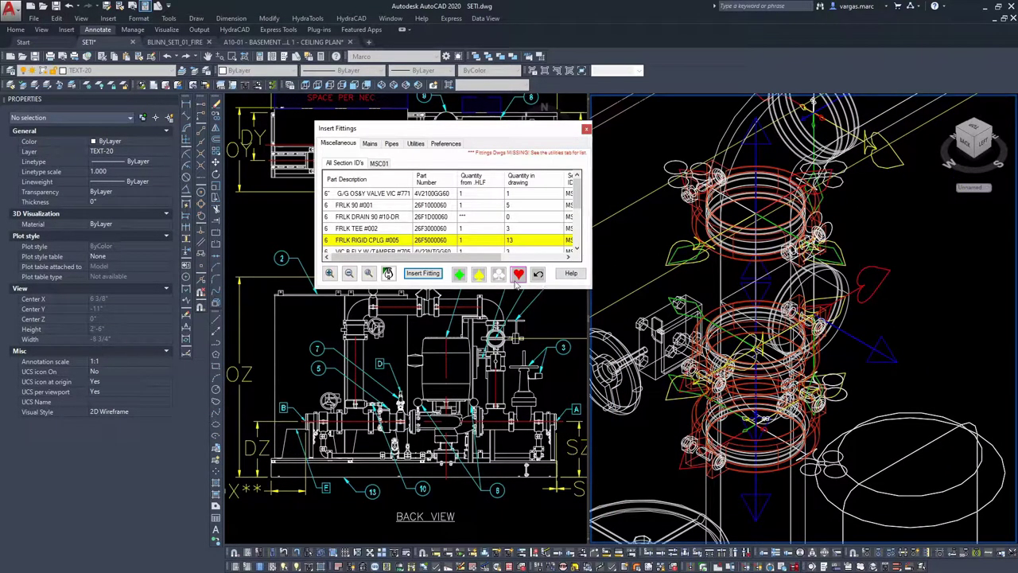
# Step: Insert 6" FRLK RIGID CPLG #005 couplings at both ends of the raised horizontal pipe and both ends of the far raised valve
pyautogui.click(495, 275)
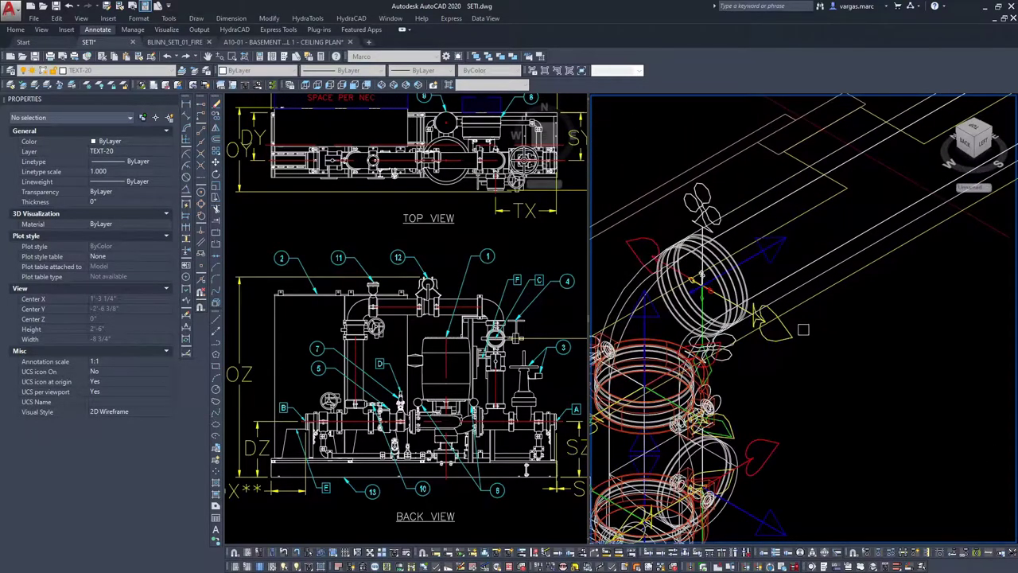
pyautogui.click(431, 275)
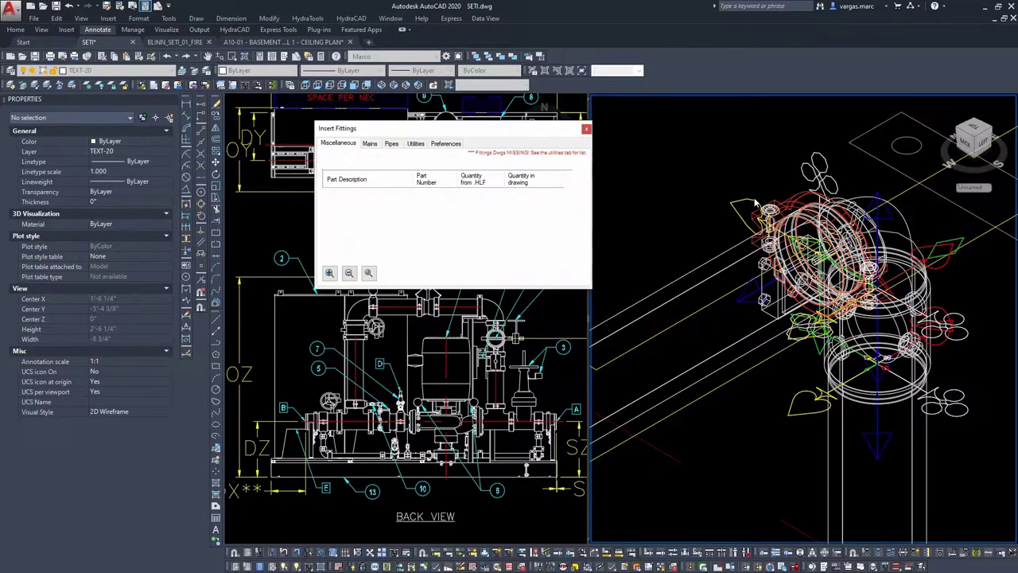
pyautogui.click(458, 274)
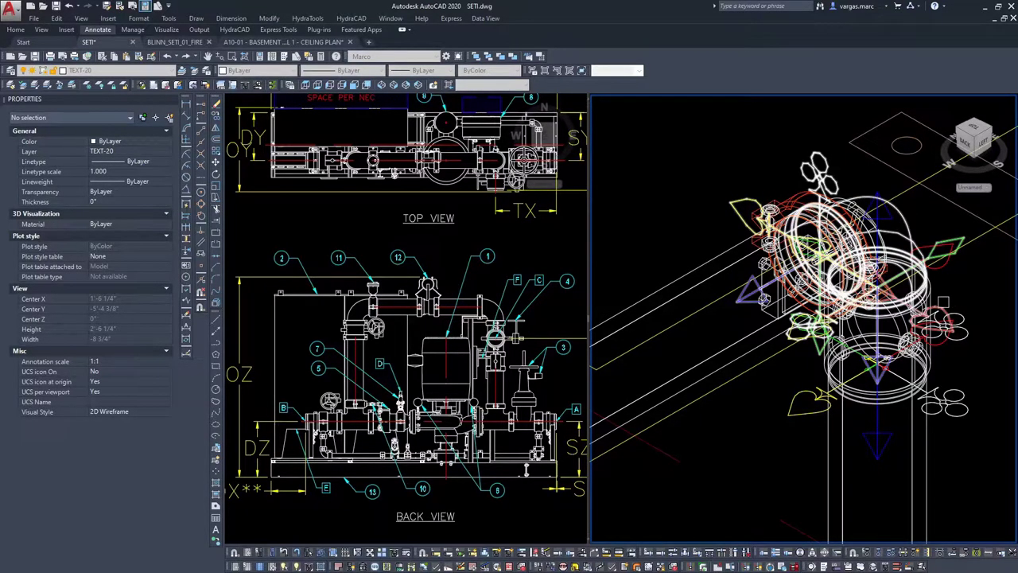
pyautogui.click(943, 302)
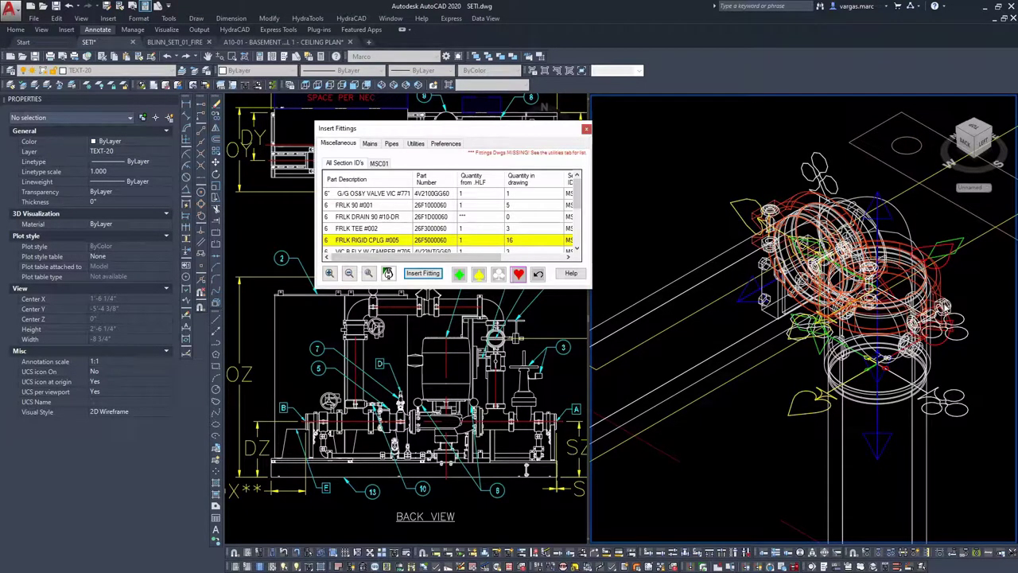
pyautogui.click(425, 275)
pyautogui.click(797, 416)
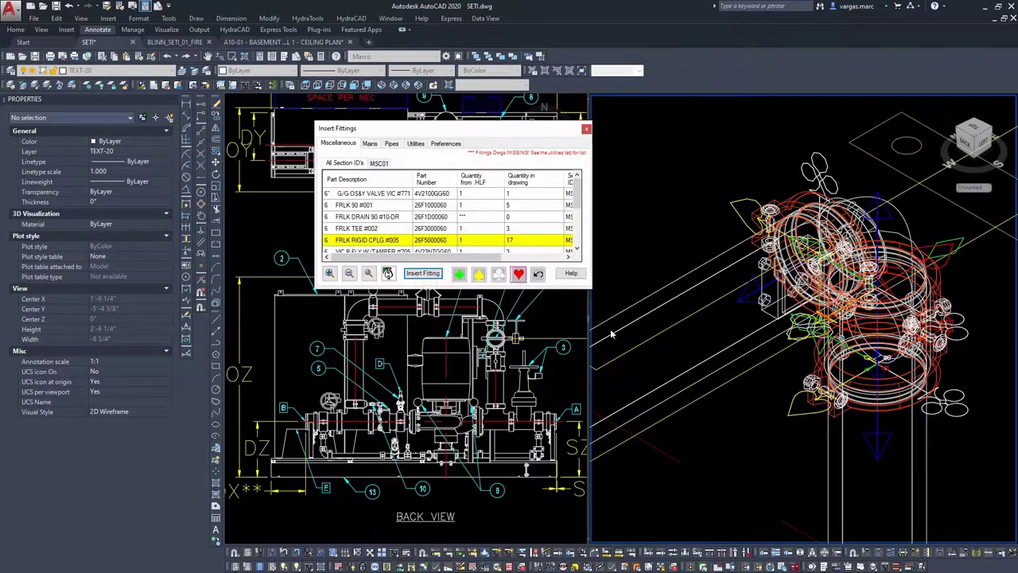
# Step: Insert 6" FRLK RIGID CPLG #005 couplings on the upward outlet and pump-side end of the tee at the skid's far end
pyautogui.click(425, 273)
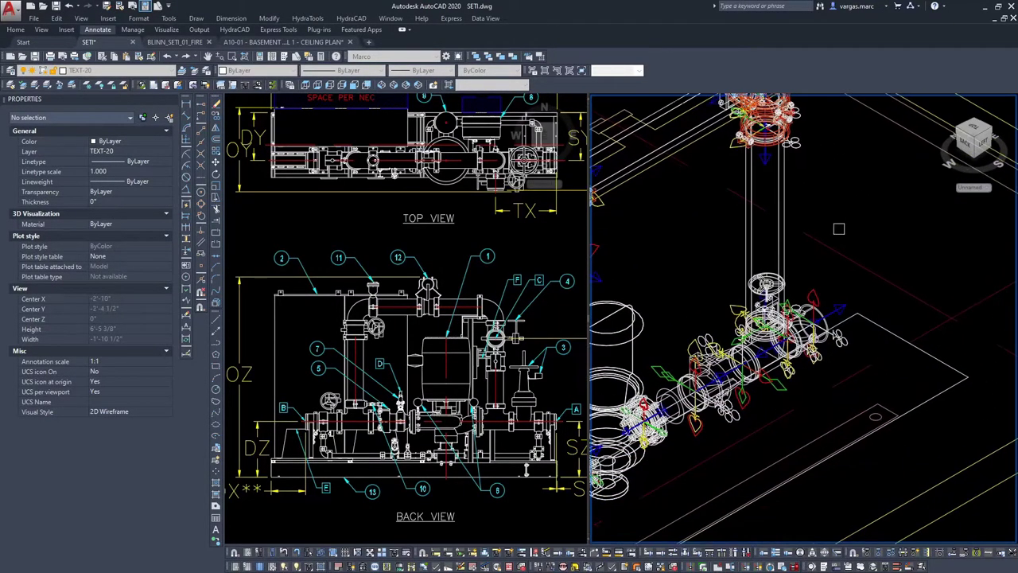
pyautogui.scroll(2, 730, 363)
pyautogui.click(660, 268)
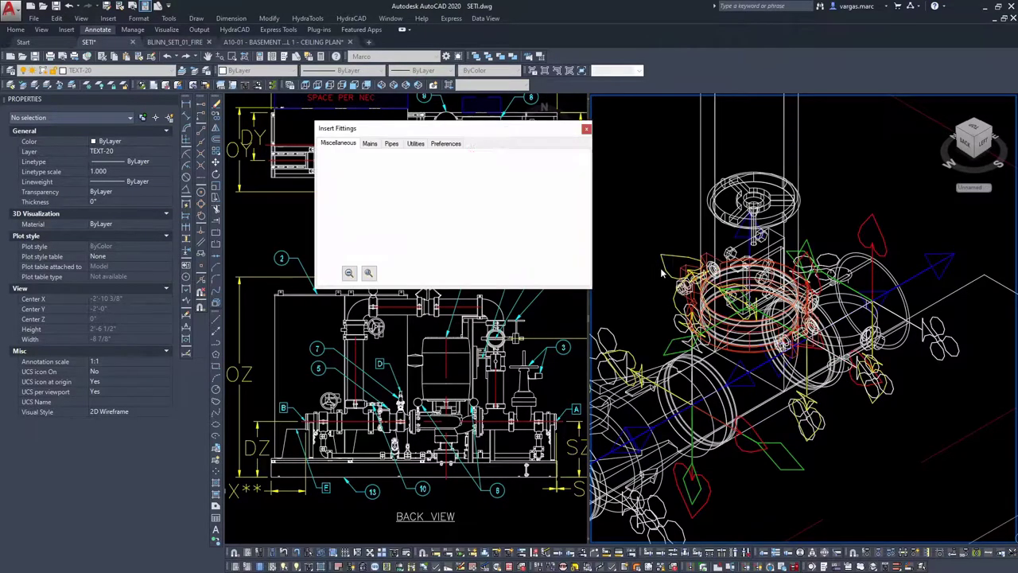
pyautogui.click(426, 273)
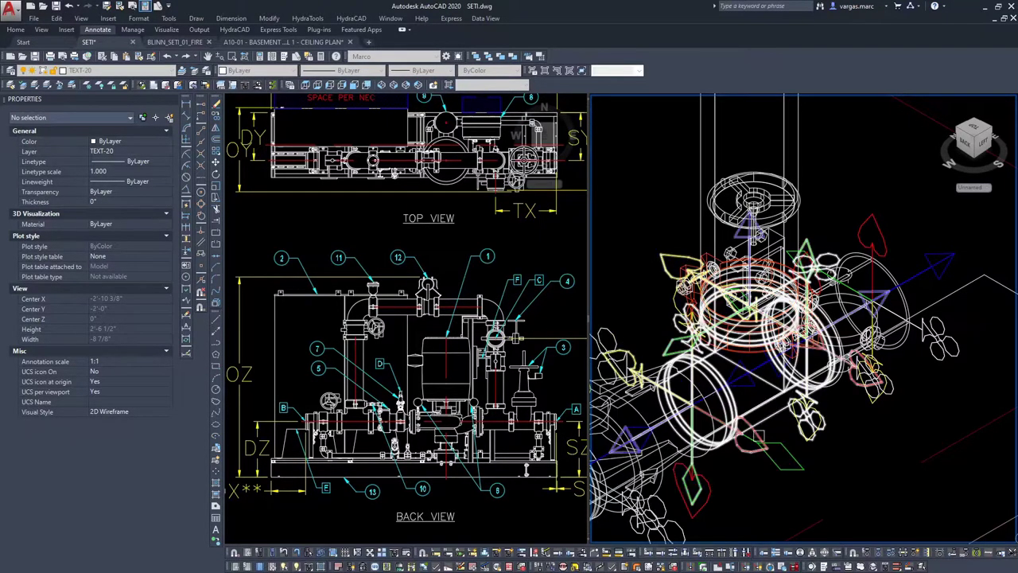
pyautogui.click(762, 432)
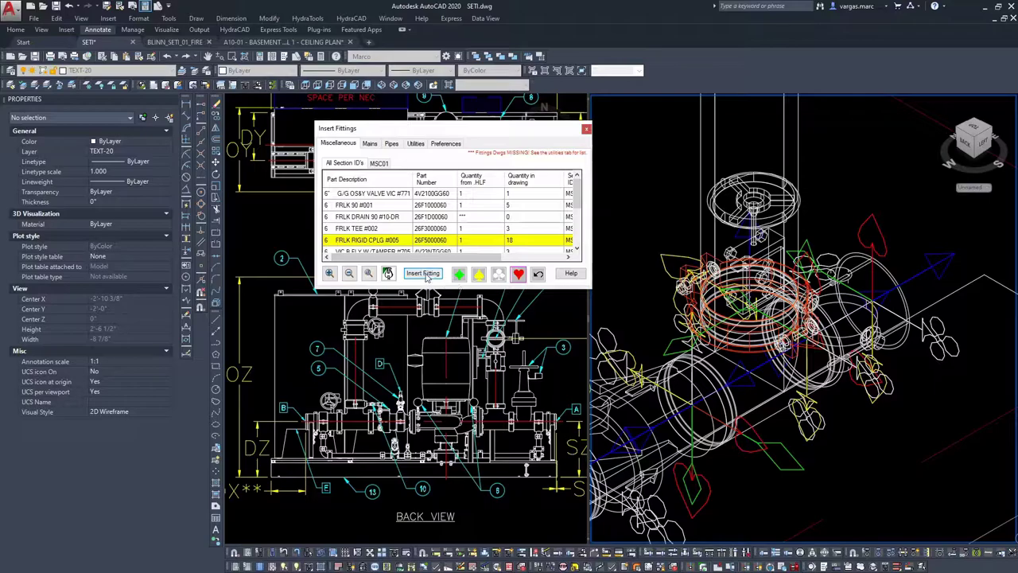
pyautogui.click(426, 274)
pyautogui.scroll(3, 801, 459)
pyautogui.click(705, 398)
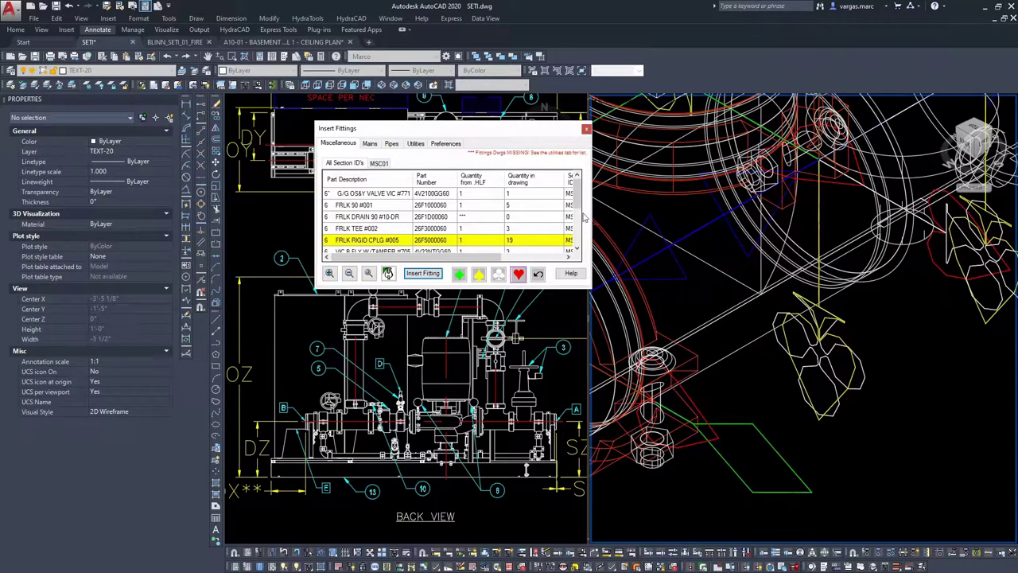
# Step: Insert 6" FRLK RIGID CPLG #005 couplings on the pump-side end of the fitting beside that tee and on the outermost valve's far end
pyautogui.click(434, 274)
pyautogui.scroll(-5, 758, 360)
pyautogui.moveTo(743, 372); pyautogui.dragTo(800, 352, button='middle')
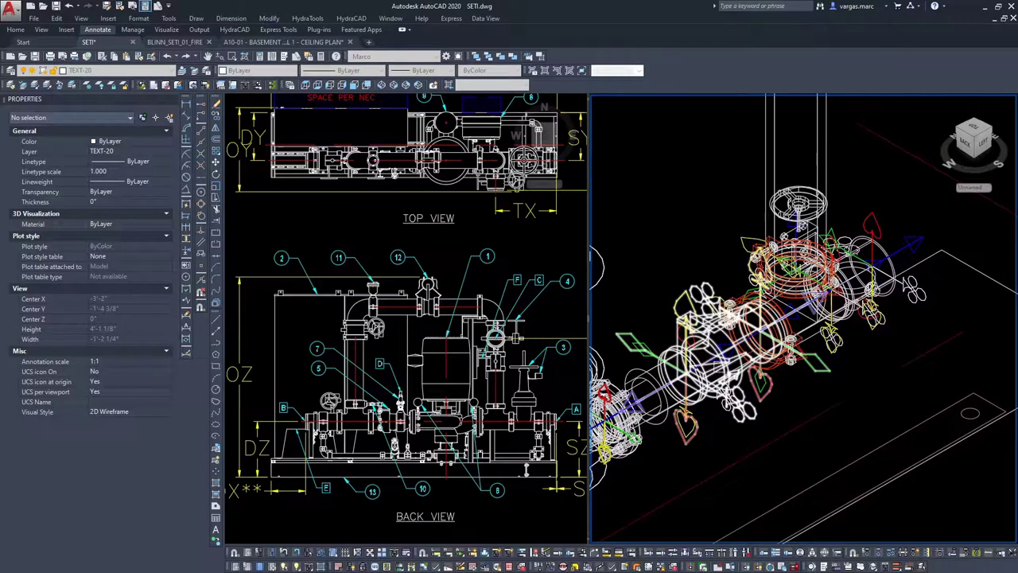
pyautogui.scroll(3, 628, 341)
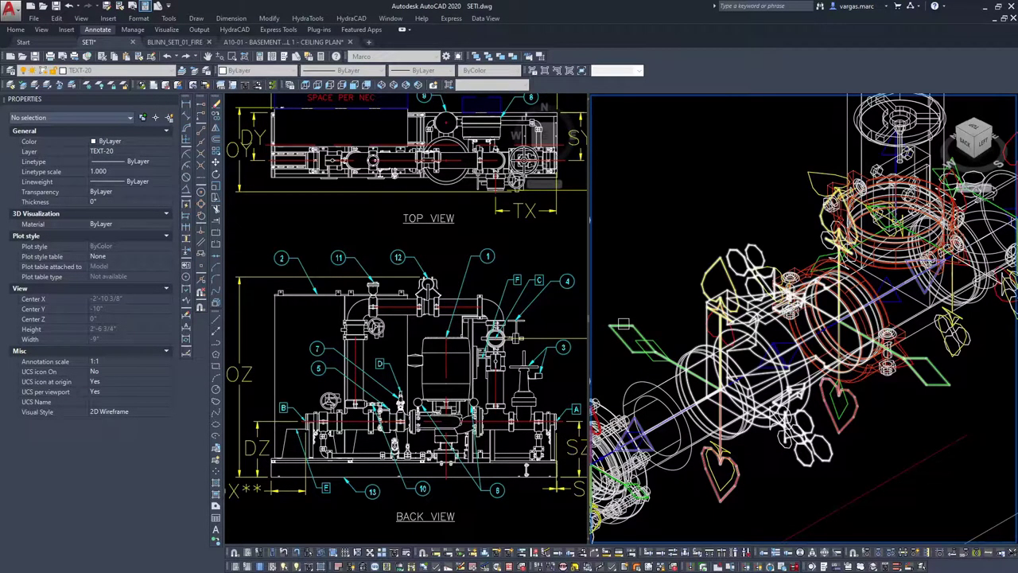
pyautogui.click(622, 325)
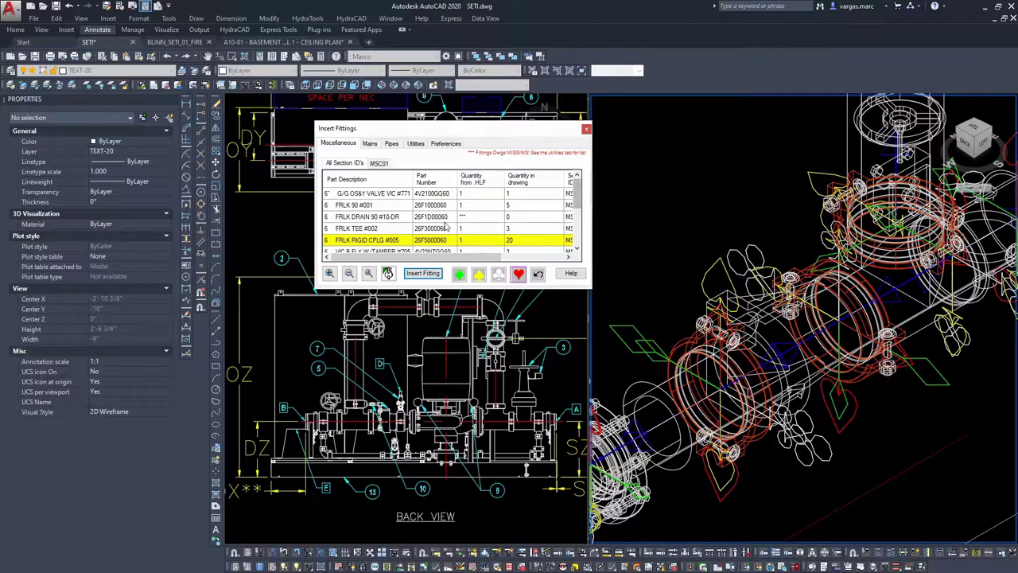
pyautogui.click(422, 273)
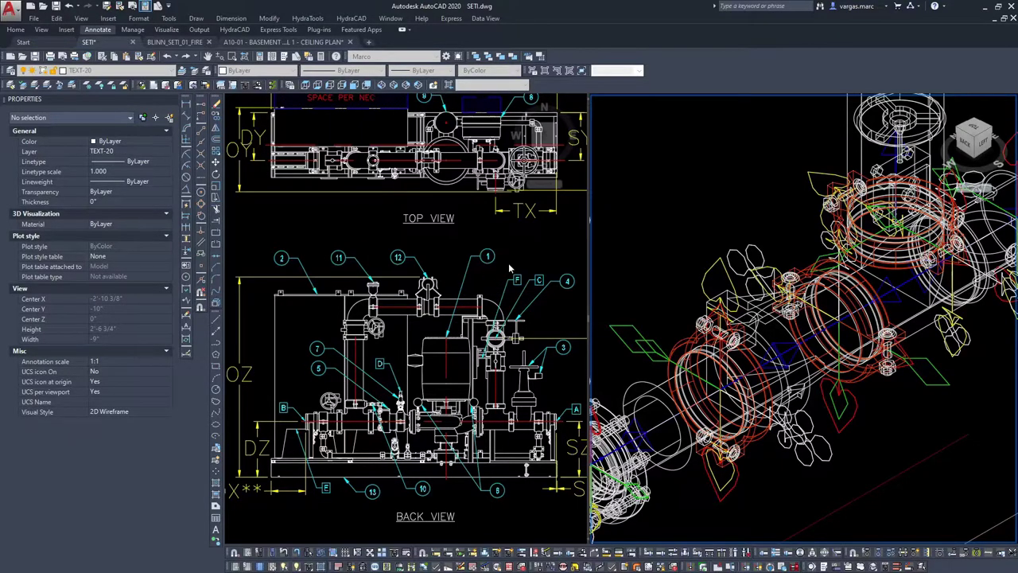
pyautogui.scroll(-3, 835, 258)
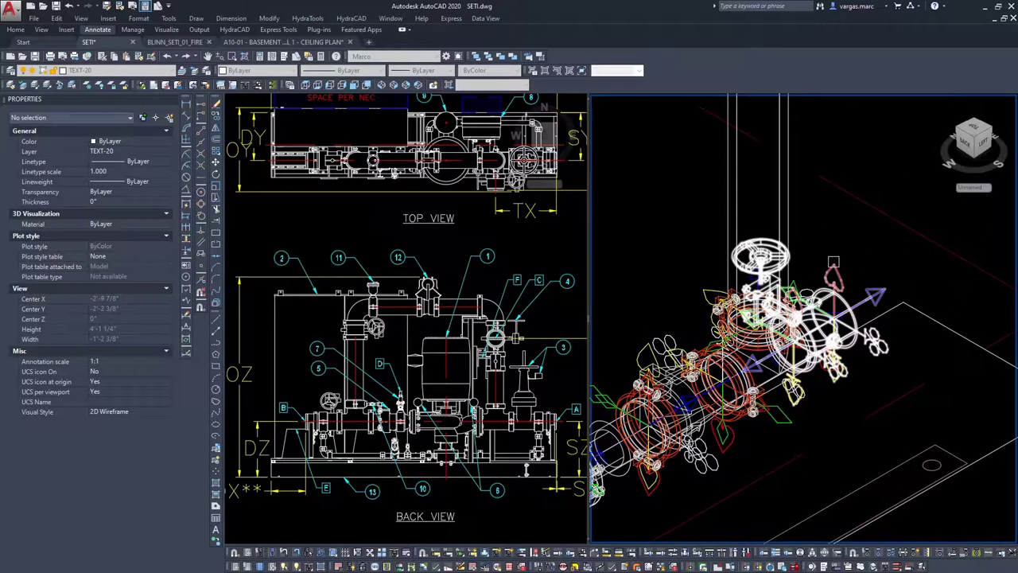
pyautogui.click(835, 262)
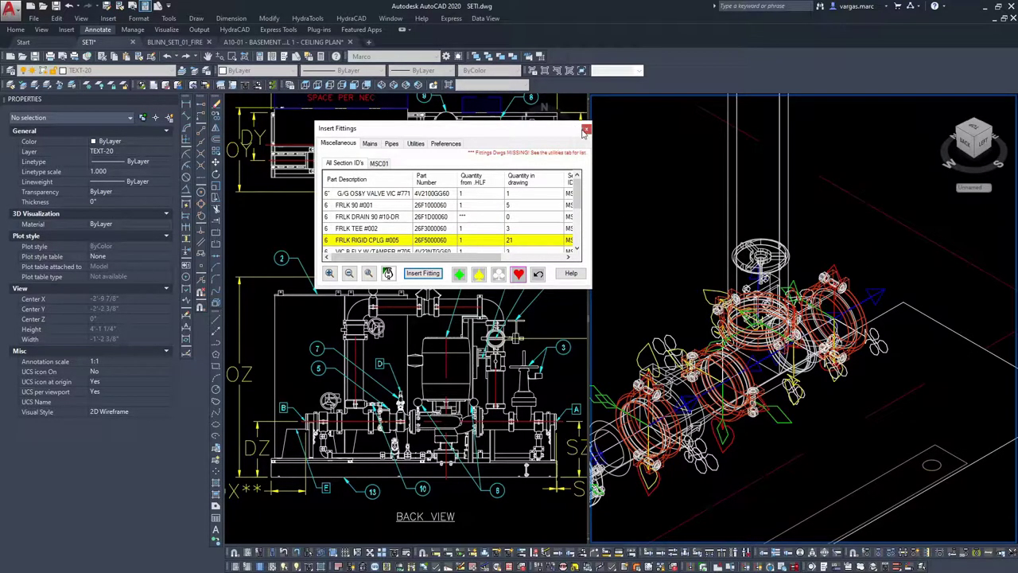
pyautogui.click(586, 129)
# Step: Check the skid base's height in the manufacturer's back view, starting from its lower corner
pyautogui.scroll(-4, 750, 242)
pyautogui.moveTo(722, 234); pyautogui.dragTo(770, 277, button='middle')
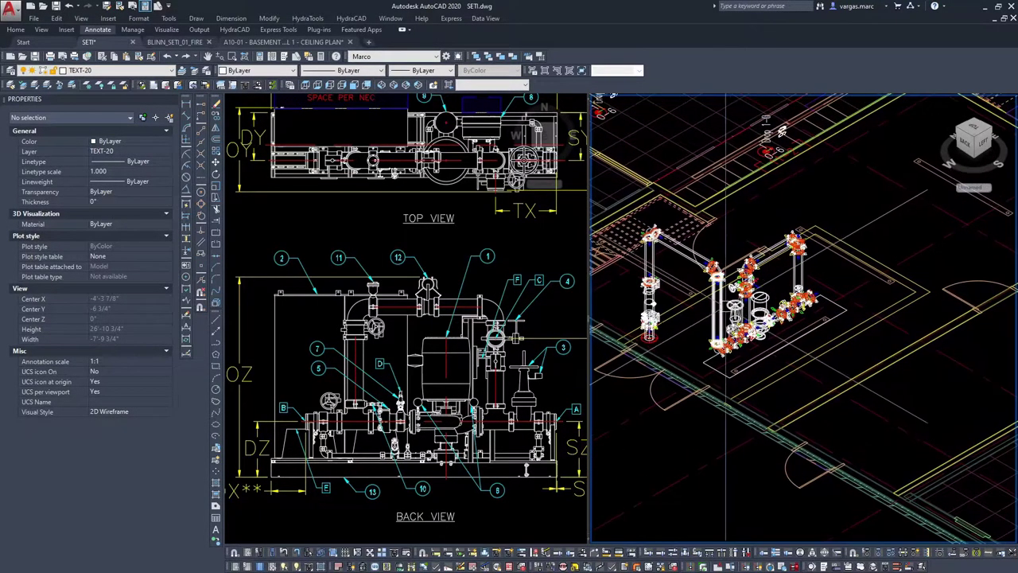
pyautogui.scroll(2, 724, 307)
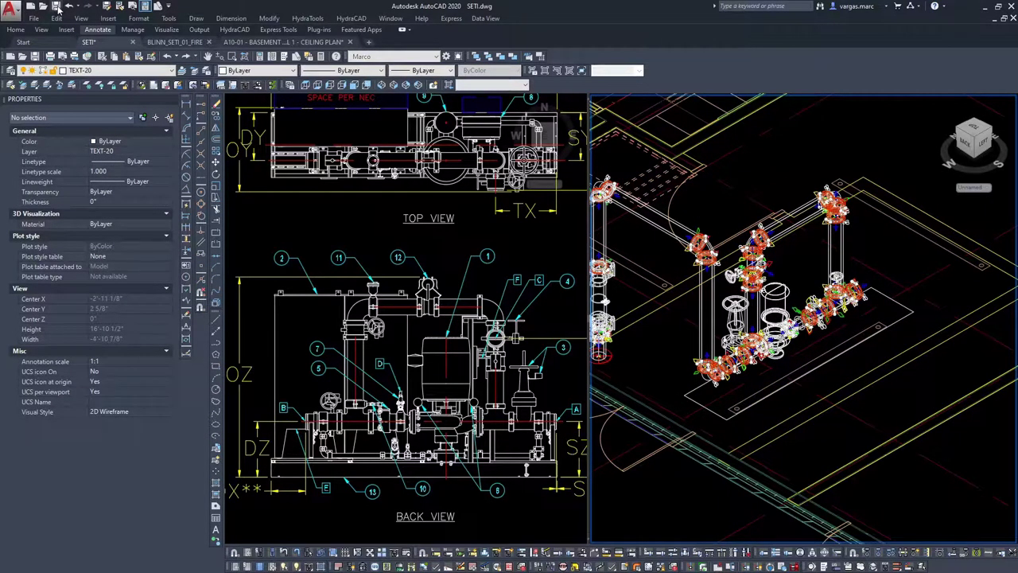
pyautogui.scroll(-3, 799, 318)
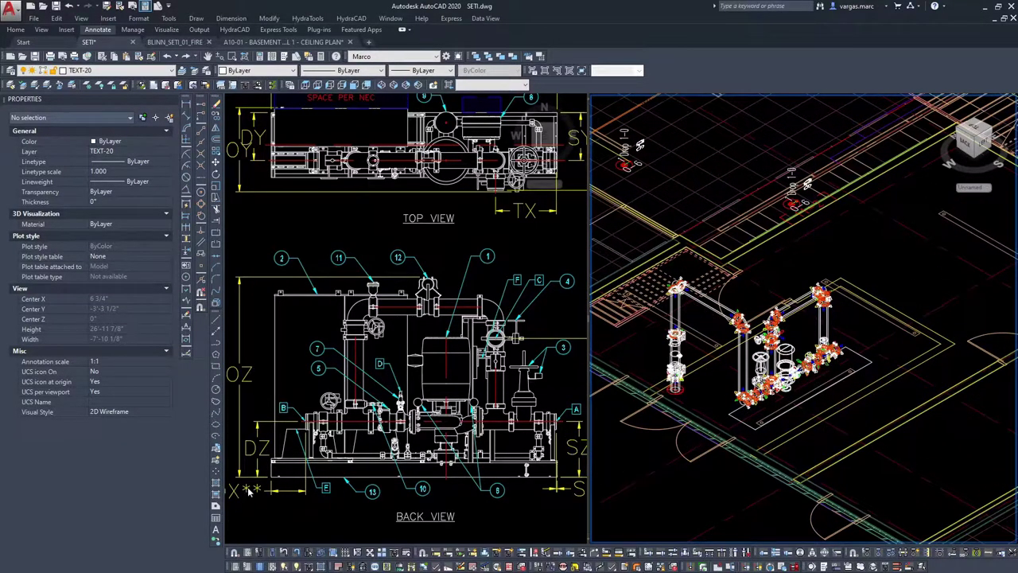
pyautogui.scroll(6, 248, 491)
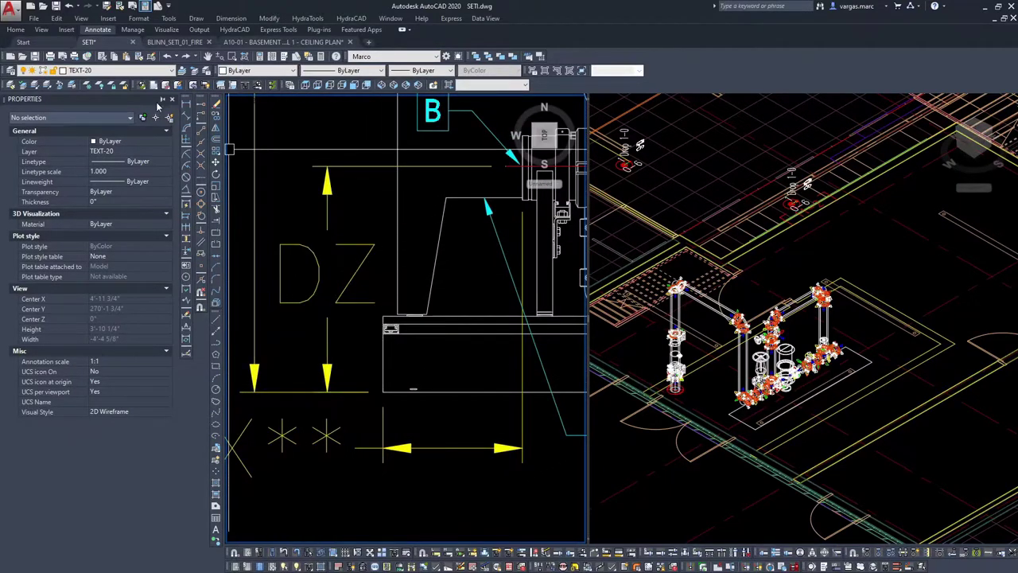
pyautogui.keyDown('shift'); pyautogui.rightClick(400, 362); pyautogui.keyUp('shift')
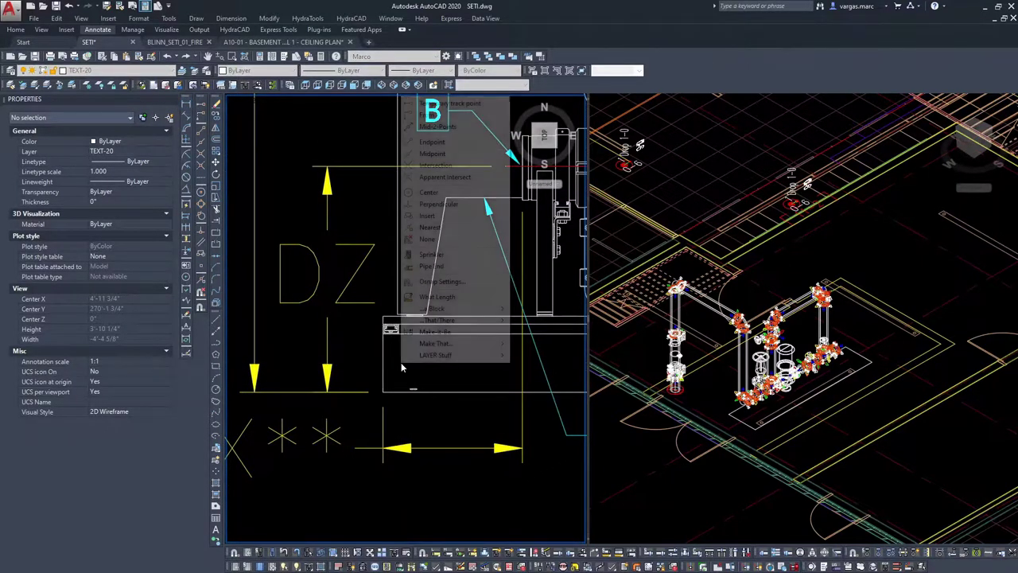
pyautogui.press('Escape')
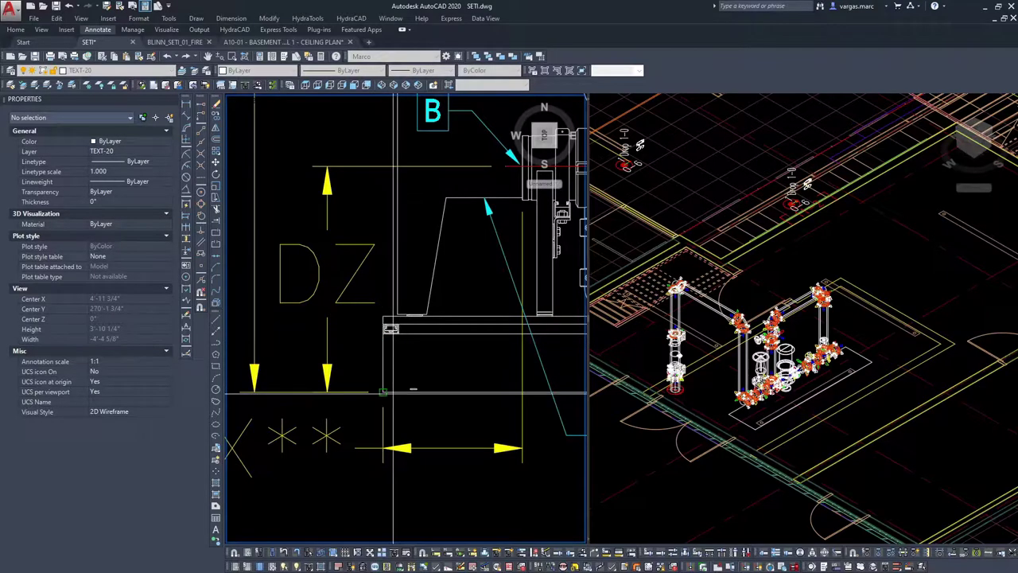
pyautogui.scroll(-2, 383, 316)
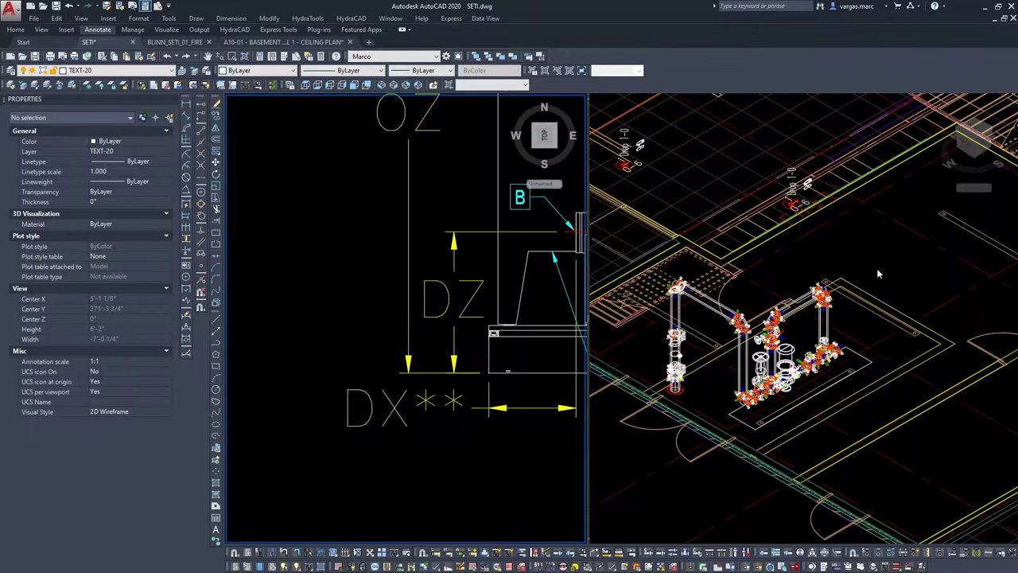
# Step: Extrude the skid base rectangle upward into a solid box beneath the pump piping
pyautogui.click(728, 415)
pyautogui.scroll(6, 729, 415)
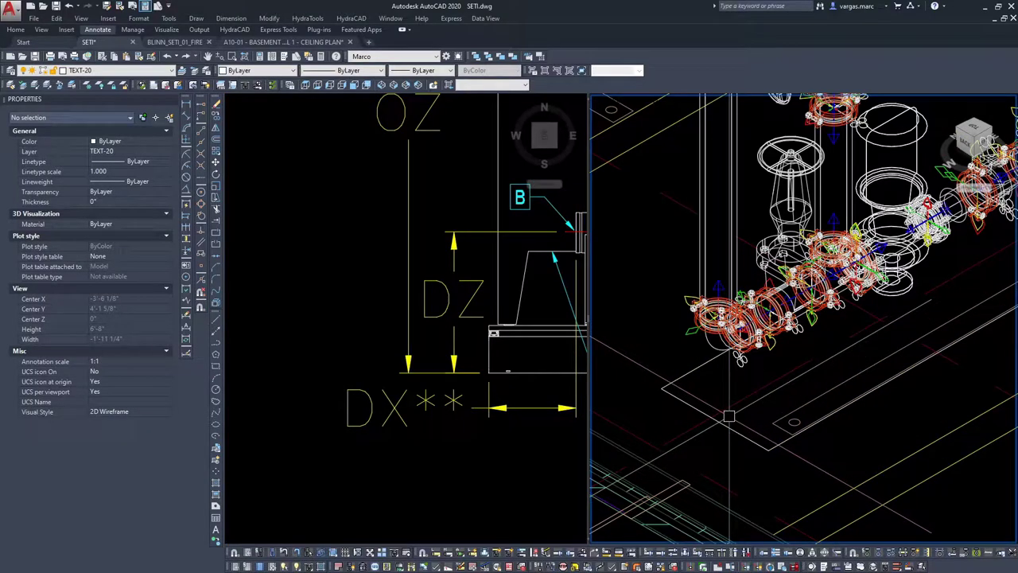
pyautogui.write('ext')
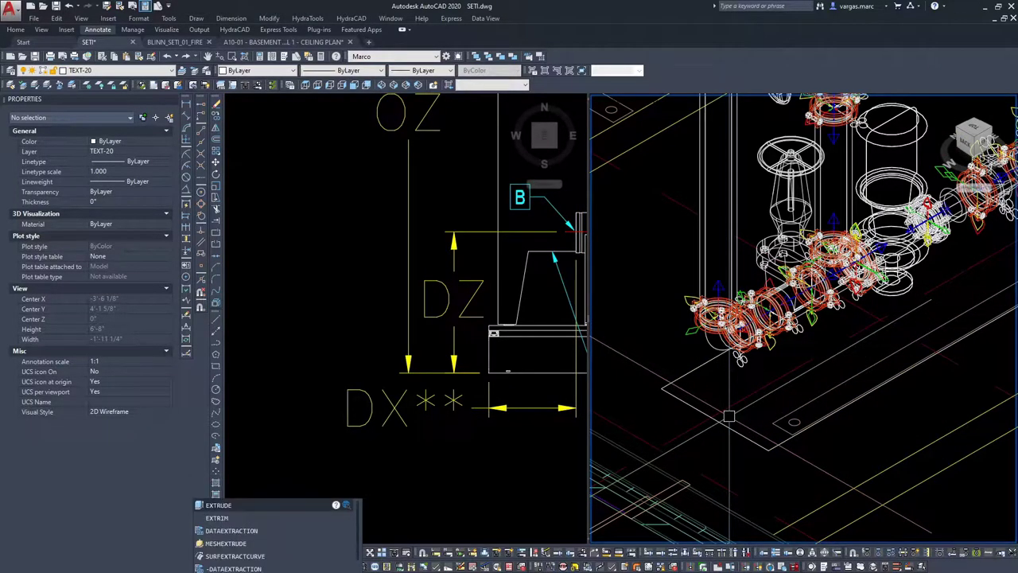
pyautogui.press('Return')
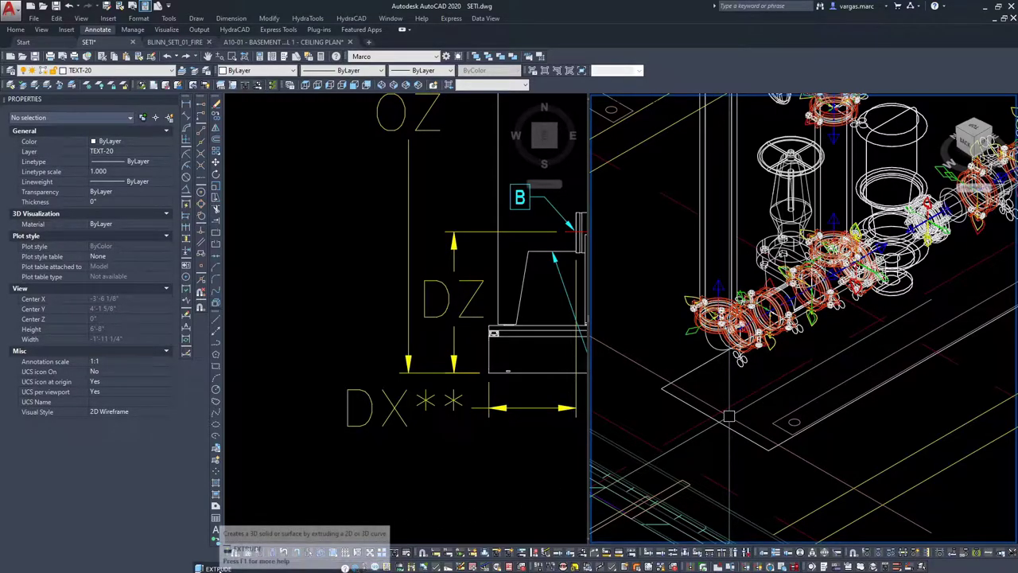
pyautogui.click(690, 395)
pyautogui.press('Return')
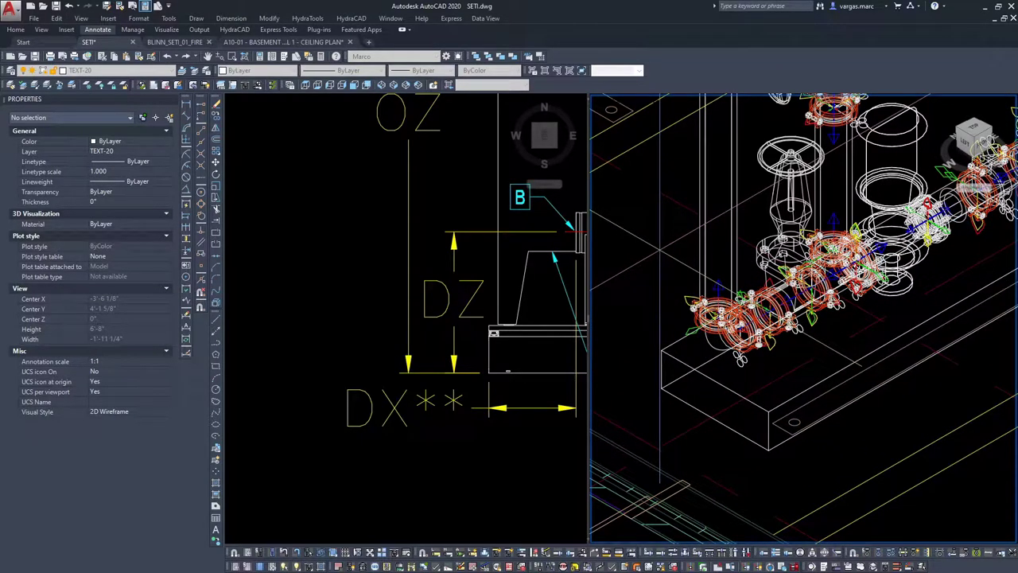
pyautogui.press('Return')
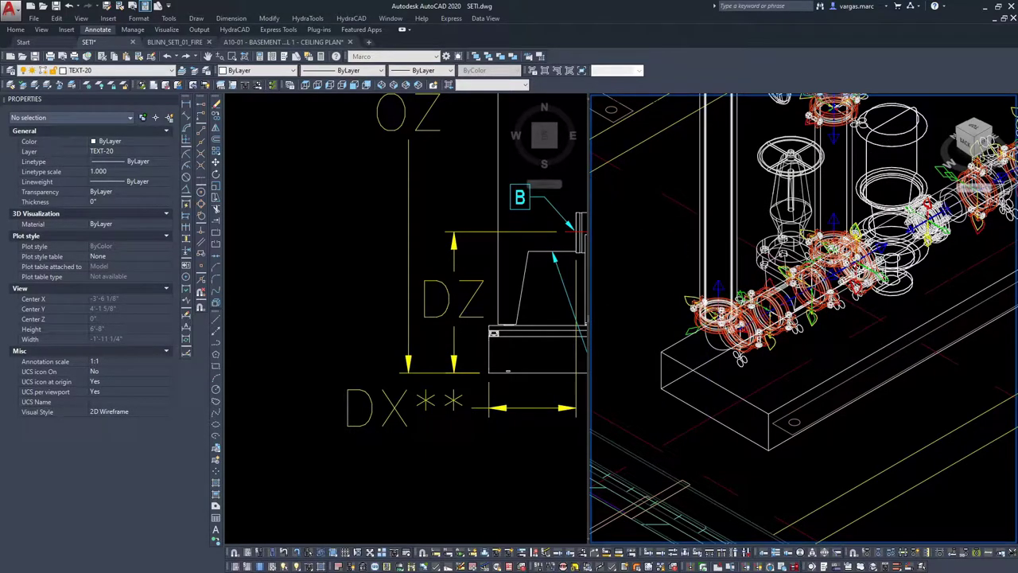
pyautogui.scroll(-4, 795, 294)
pyautogui.moveTo(890, 285); pyautogui.dragTo(821, 357, button='middle')
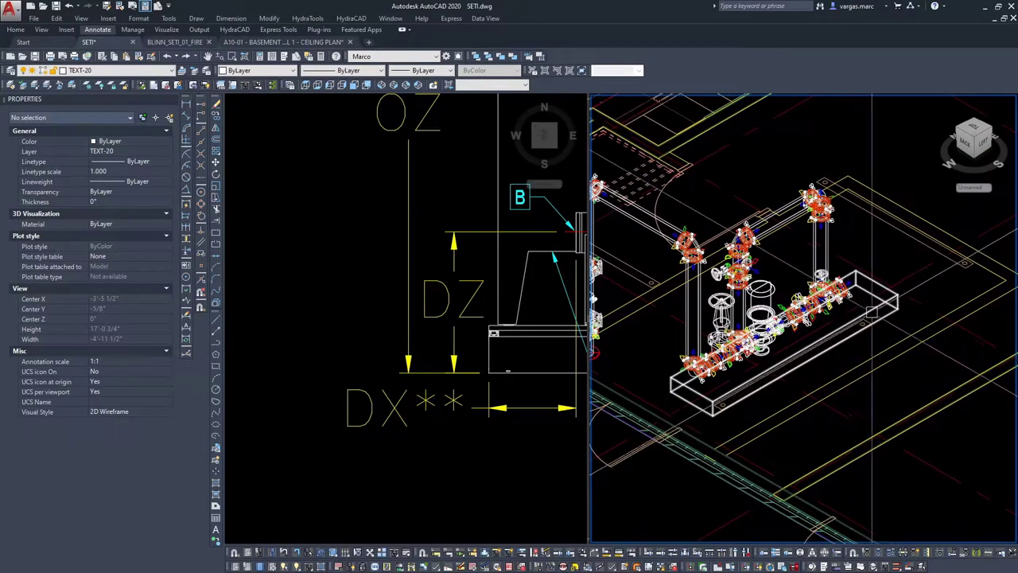
pyautogui.moveTo(904, 263); pyautogui.dragTo(900, 333, button='middle')
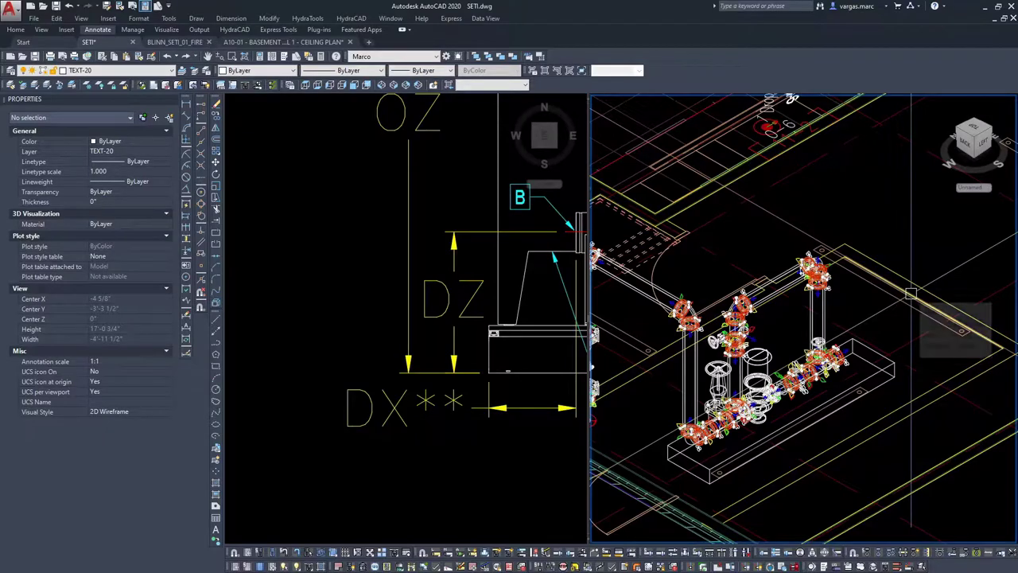
pyautogui.scroll(-2, 781, 329)
pyautogui.scroll(-10, 781, 327)
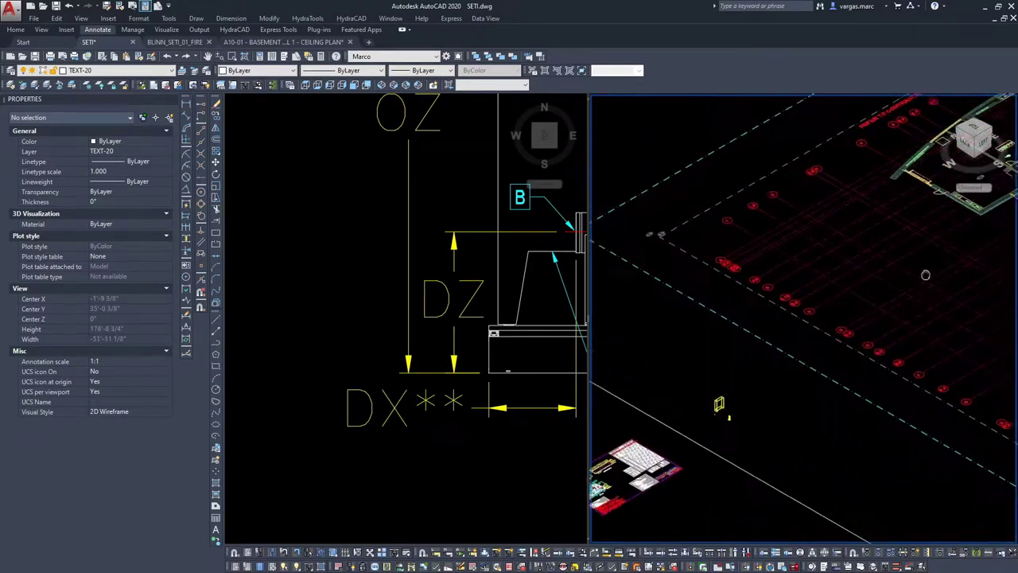
pyautogui.scroll(10, 714, 412)
pyautogui.click(846, 350)
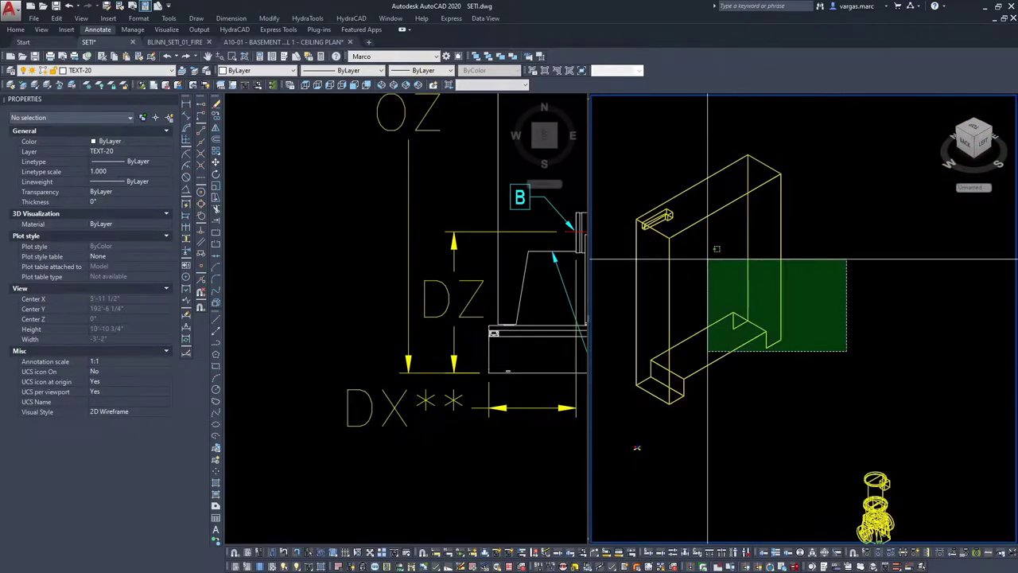
pyautogui.click(639, 167)
pyautogui.click(800, 397)
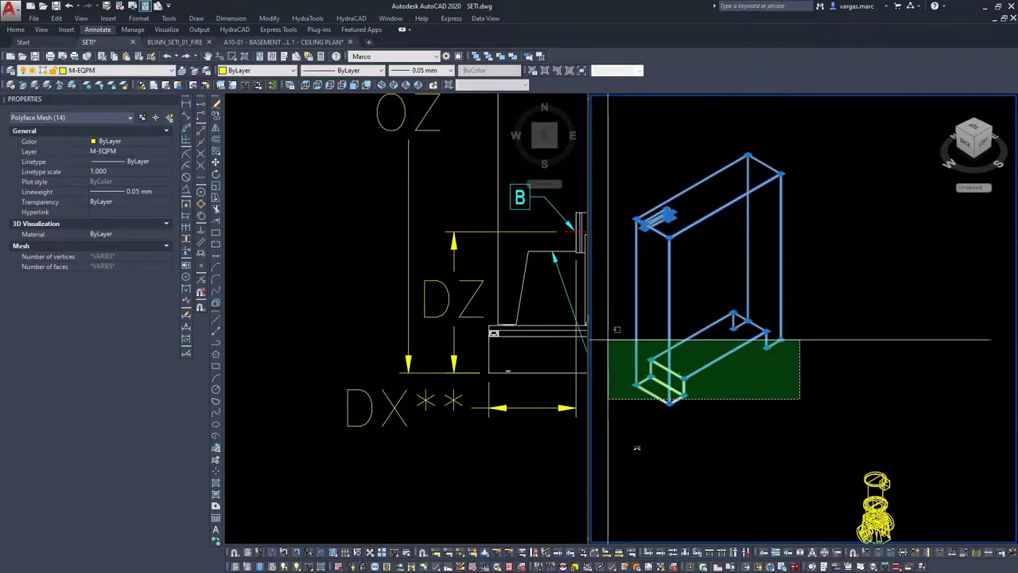
pyautogui.click(636, 140)
pyautogui.press('Escape')
pyautogui.scroll(-3, 866, 274)
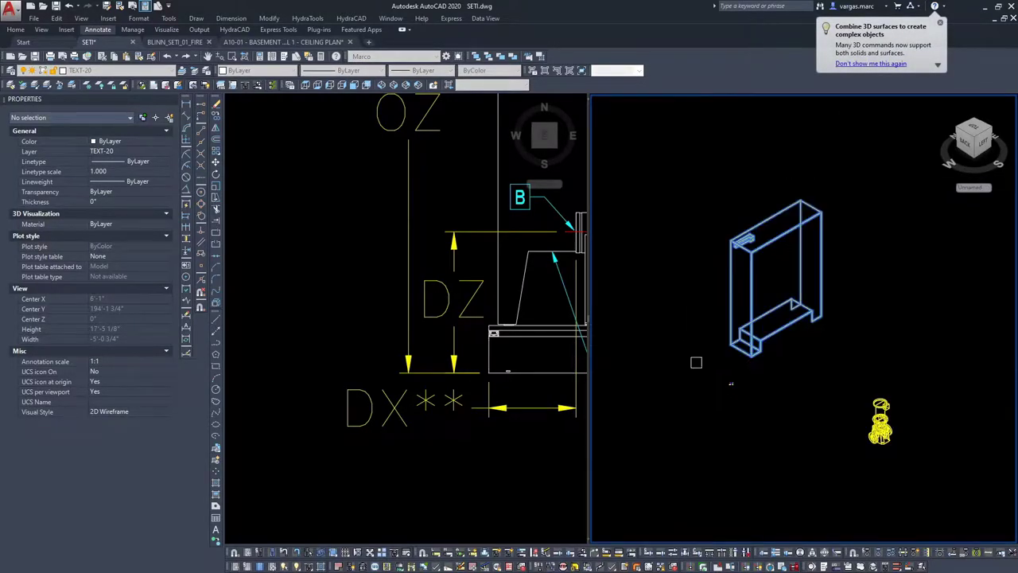
# Step: Move all the pump controller cabinet's polyface meshes from their spot outside the building onto the far end of the skid base
pyautogui.click(878, 353)
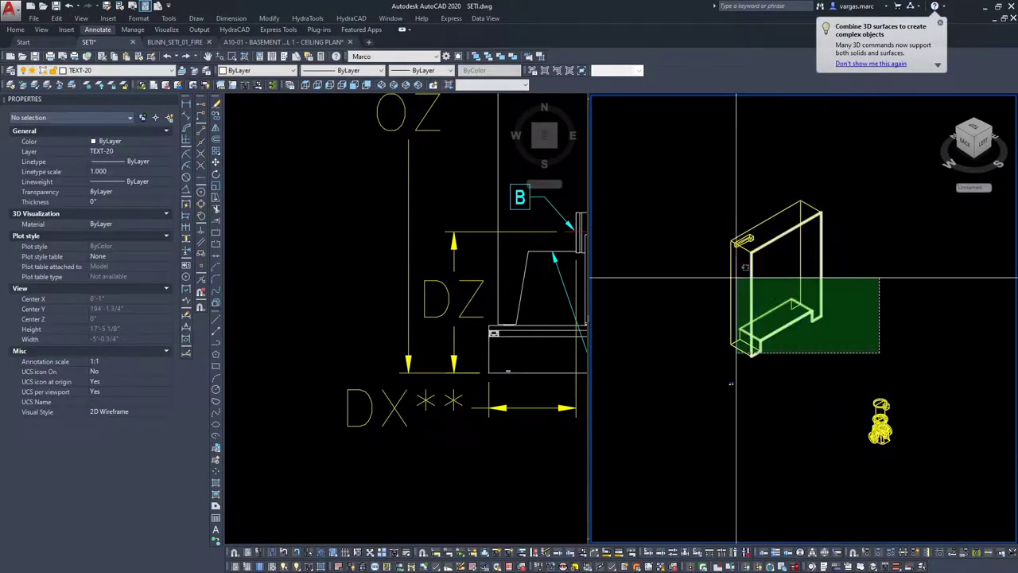
pyautogui.click(688, 186)
pyautogui.click(818, 357)
pyautogui.click(702, 299)
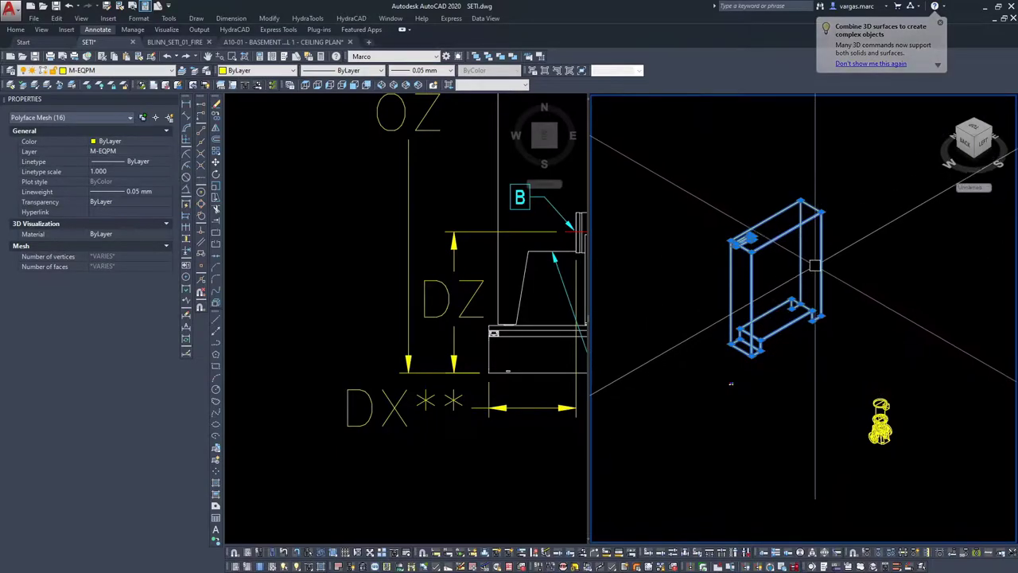
pyautogui.press('Escape')
pyautogui.scroll(5, 795, 278)
pyautogui.keyDown('shift'); pyautogui.rightClick(792, 283); pyautogui.keyUp('shift')
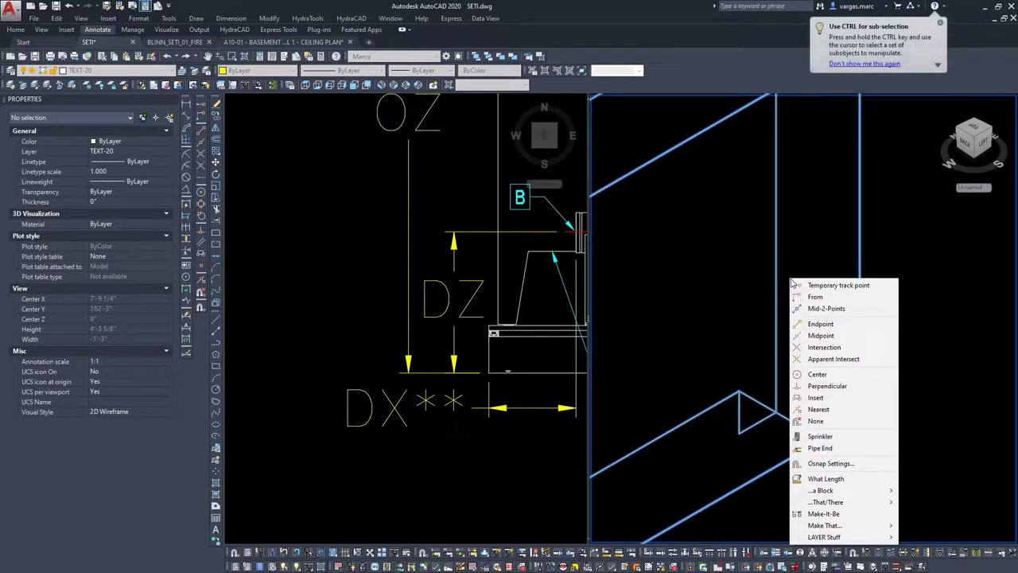
pyautogui.press('Escape')
pyautogui.press('Escape')
pyautogui.scroll(-8, 860, 267)
pyautogui.moveTo(885, 267); pyautogui.dragTo(641, 337, button='middle')
pyautogui.scroll(-6, 764, 282)
pyautogui.scroll(12, 813, 280)
pyautogui.keyDown('shift'); pyautogui.rightClick(835, 302); pyautogui.keyUp('shift')
pyautogui.press('Escape')
pyautogui.click(818, 331)
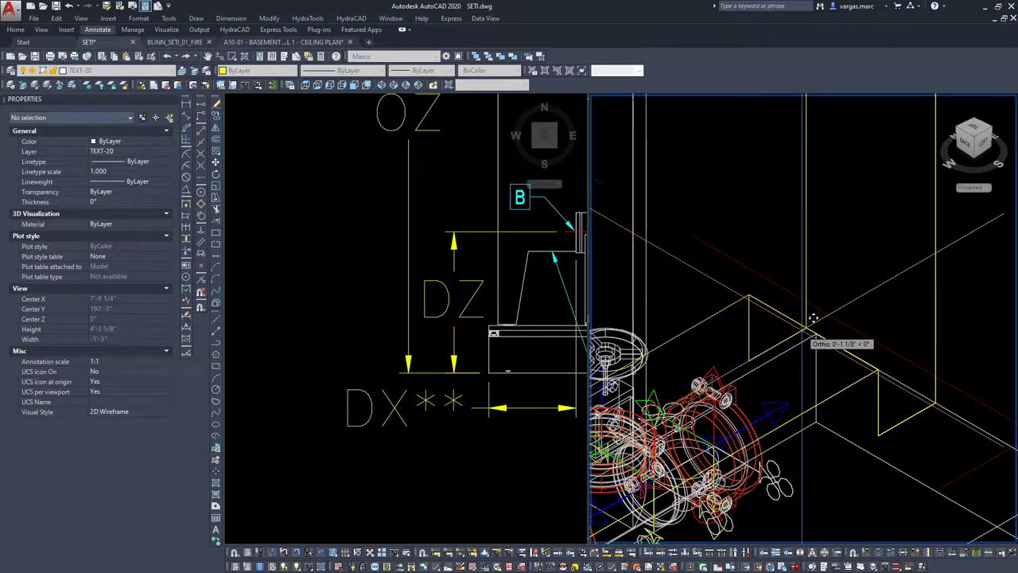
pyautogui.press('Escape')
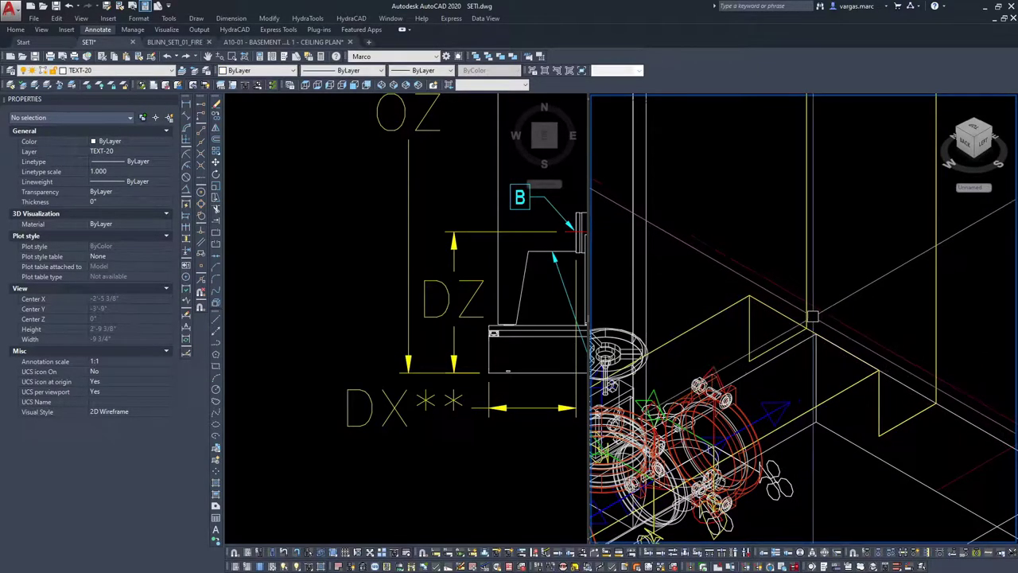
# Step: Inspect in plan how the controller cabinet and pump piping sit on the skid base
pyautogui.scroll(-5, 812, 168)
pyautogui.click(478, 308)
pyautogui.scroll(-10, 470, 308)
pyautogui.moveTo(536, 299); pyautogui.dragTo(311, 329, button='middle')
pyautogui.moveTo(574, 324); pyautogui.dragTo(359, 334, button='middle')
pyautogui.scroll(10, 360, 334)
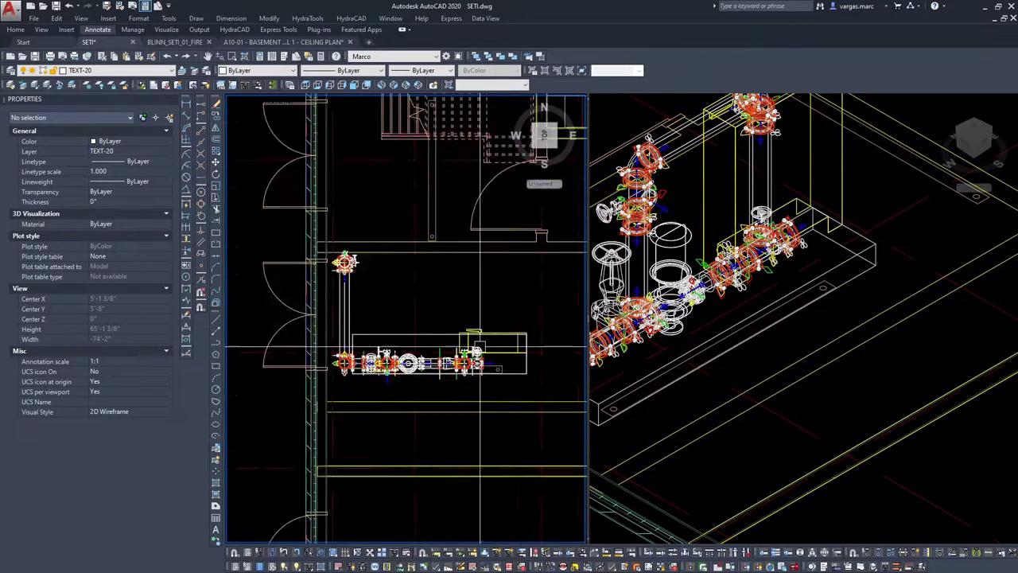
pyautogui.moveTo(509, 314)
pyautogui.mouseDown(button='middle')
pyautogui.moveTo(515, 337)
pyautogui.moveTo(506, 259)
pyautogui.mouseUp(button='middle')
pyautogui.scroll(-2, 501, 262)
pyautogui.moveTo(315, 293); pyautogui.dragTo(482, 288, button='middle')
pyautogui.scroll(3, 442, 319)
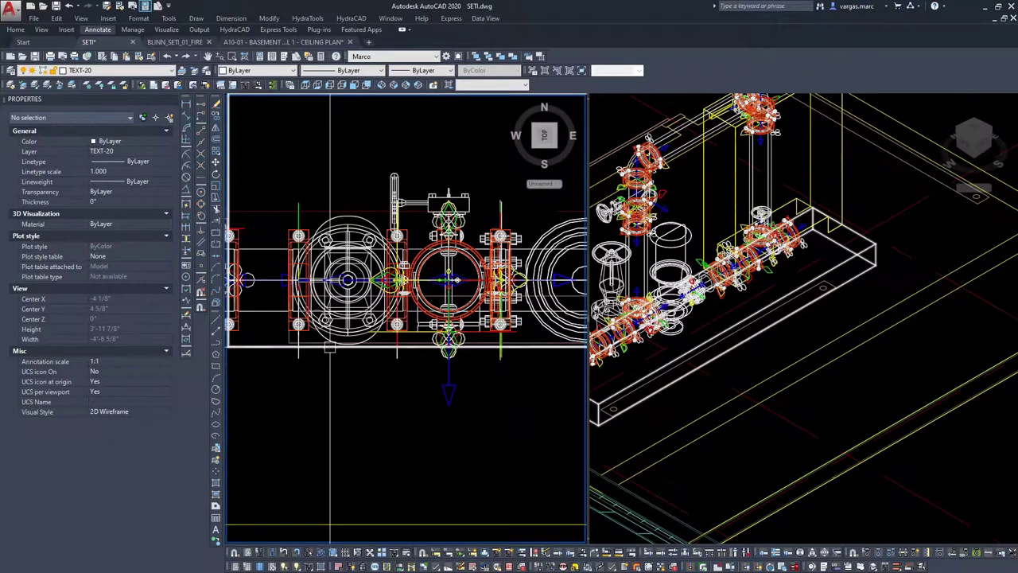
pyautogui.scroll(-4, 389, 346)
pyautogui.moveTo(448, 338)
pyautogui.mouseDown(button='middle')
pyautogui.moveTo(337, 327)
pyautogui.moveTo(355, 302)
pyautogui.mouseUp(button='middle')
pyautogui.moveTo(427, 290); pyautogui.dragTo(258, 342, button='middle')
pyautogui.scroll(-1, 296, 334)
pyautogui.scroll(2, 329, 318)
pyautogui.scroll(-2, 328, 334)
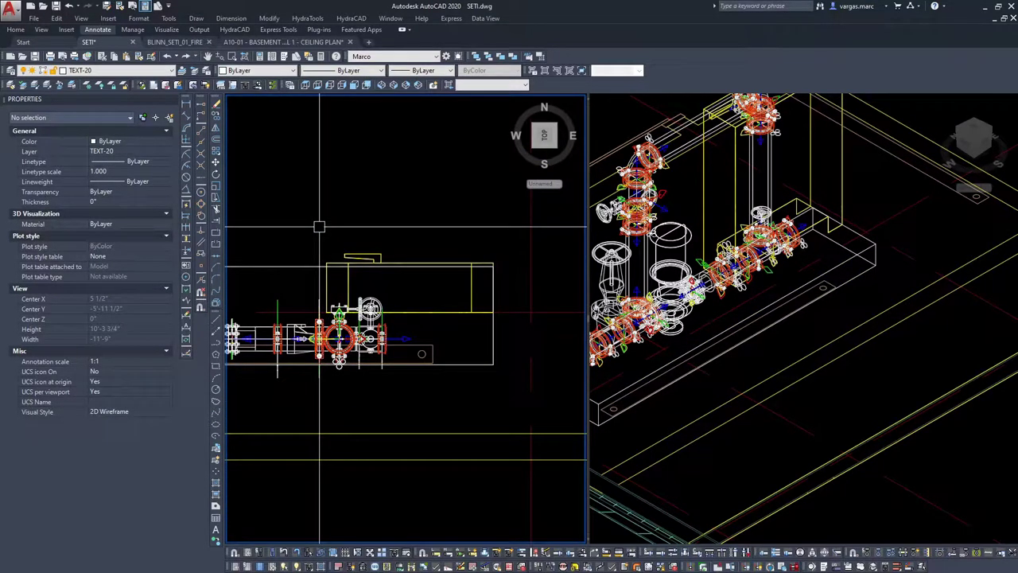
pyautogui.scroll(-5, 427, 304)
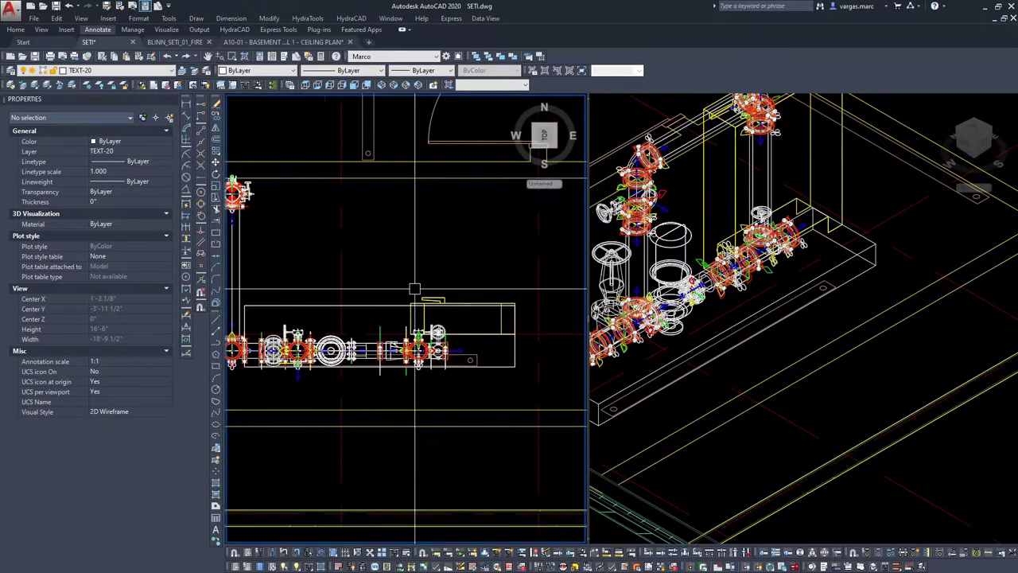
# Step: Examine the manufacturer's top view for the valve and handwheel orientations along the pump piping
pyautogui.scroll(-8, 427, 305)
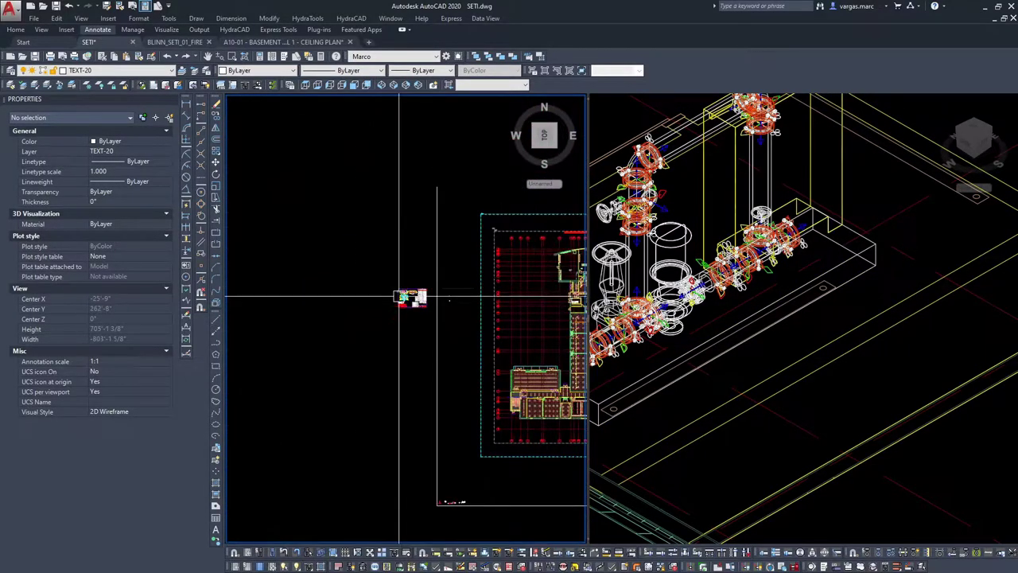
pyautogui.scroll(10, 414, 290)
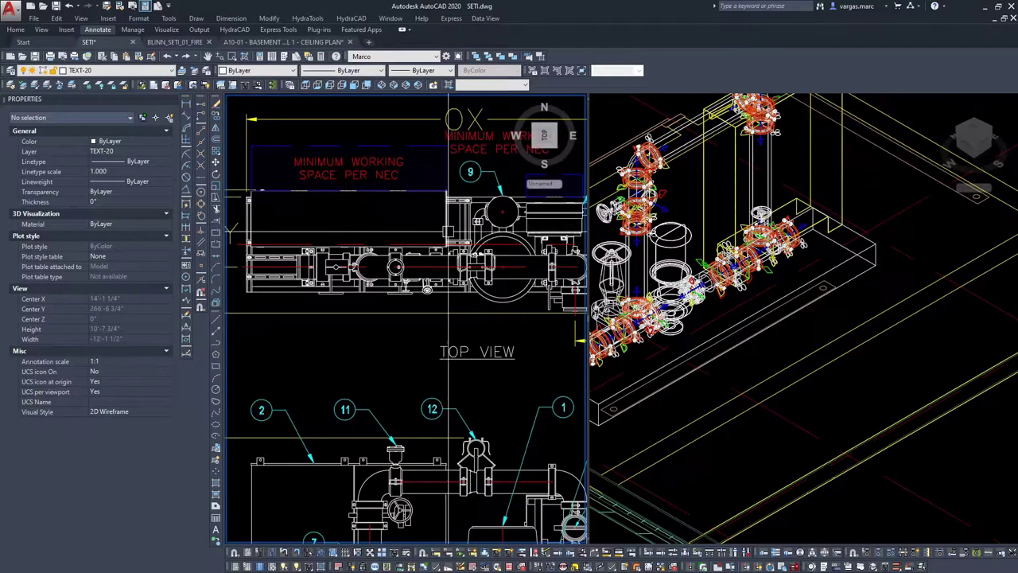
pyautogui.scroll(2, 290, 264)
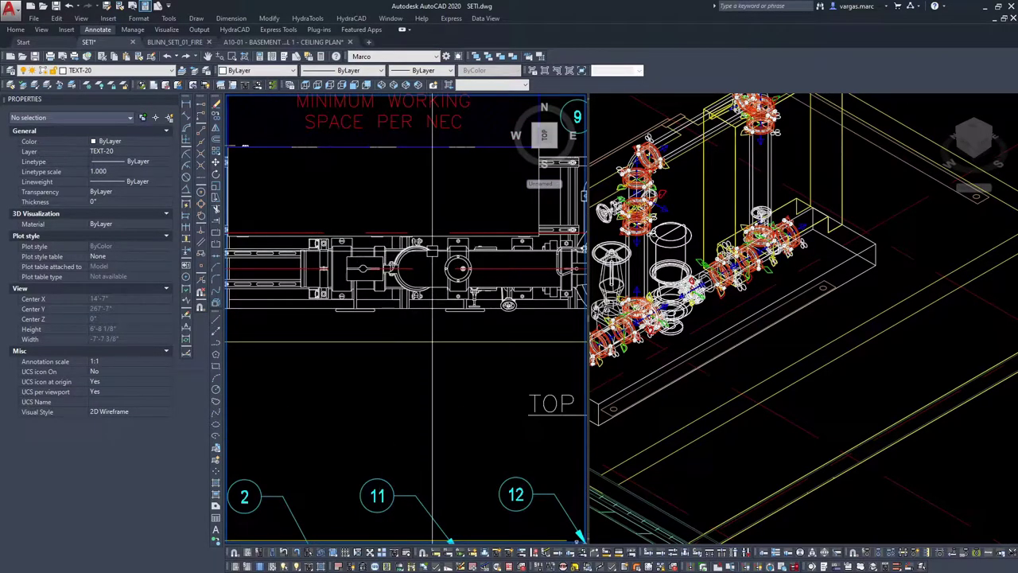
pyautogui.scroll(2, 462, 268)
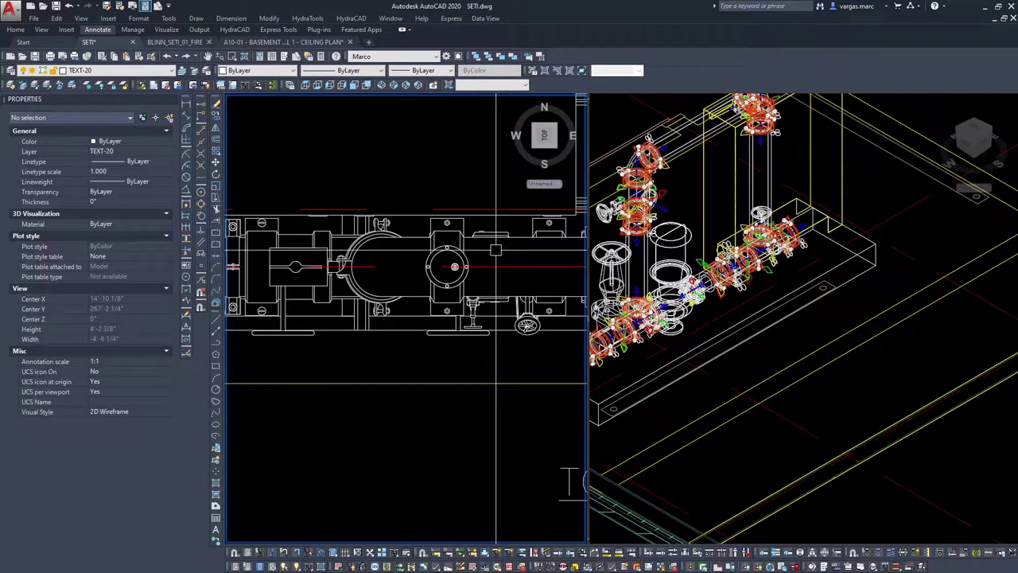
pyautogui.scroll(-2, 496, 383)
pyautogui.scroll(-2, 411, 330)
pyautogui.scroll(-5, 435, 349)
# Step: Rotate the valve at the controller end of the lower pipe run 90° about the run so its handwheel sits away from the controller
pyautogui.moveTo(501, 353); pyautogui.dragTo(159, 346, button='middle')
pyautogui.scroll(-2, 258, 355)
pyautogui.moveTo(373, 358); pyautogui.dragTo(525, 370, button='middle')
pyautogui.scroll(6, 348, 371)
pyautogui.scroll(6, 494, 390)
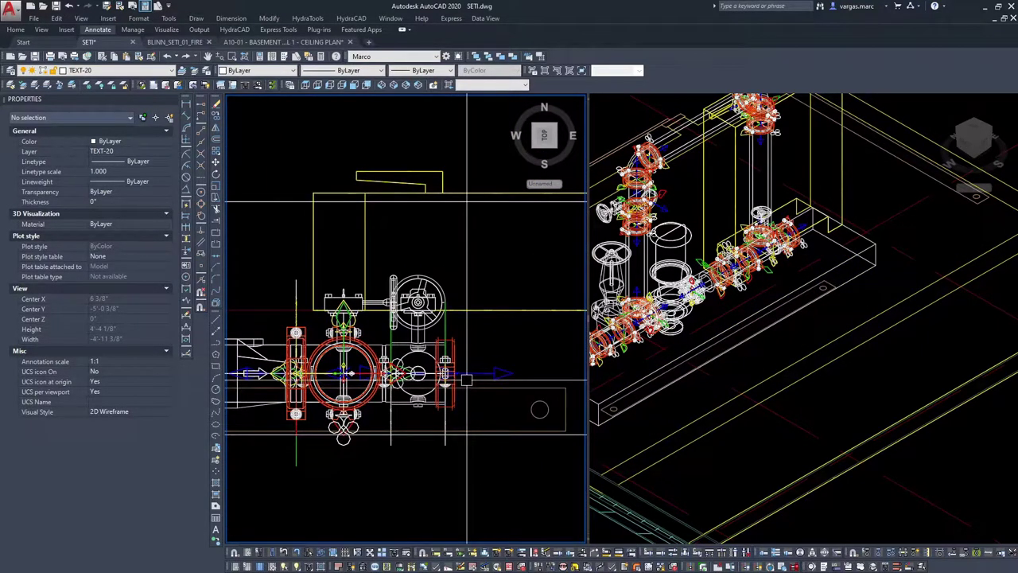
pyautogui.scroll(-4, 455, 368)
pyautogui.moveTo(354, 348)
pyautogui.mouseDown(button='middle')
pyautogui.moveTo(485, 362)
pyautogui.moveTo(352, 360)
pyautogui.mouseUp(button='middle')
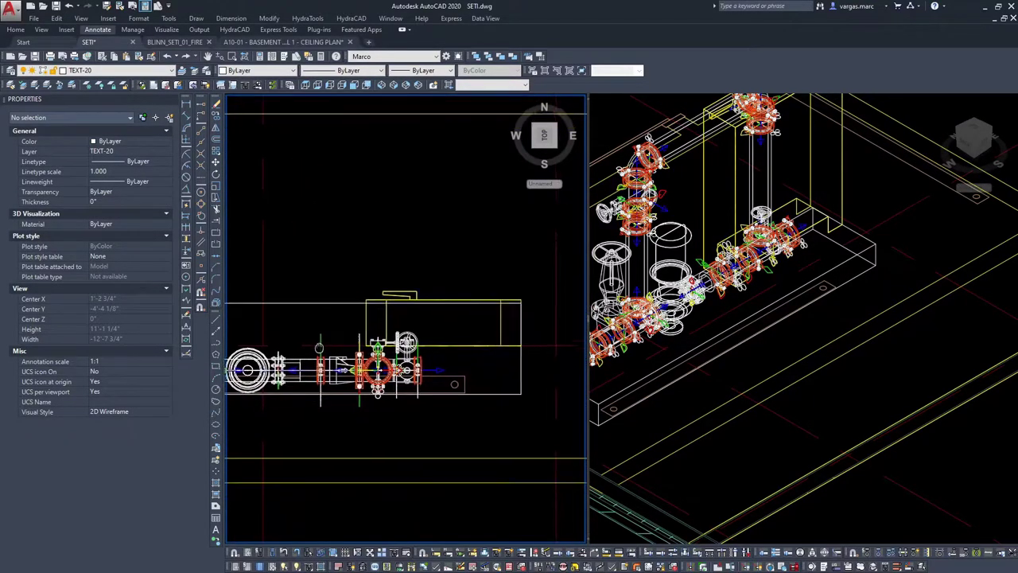
pyautogui.scroll(2, 371, 374)
pyautogui.scroll(2, 375, 370)
pyautogui.moveTo(508, 378); pyautogui.dragTo(449, 349, button='middle')
pyautogui.click(761, 225)
pyautogui.scroll(2, 761, 237)
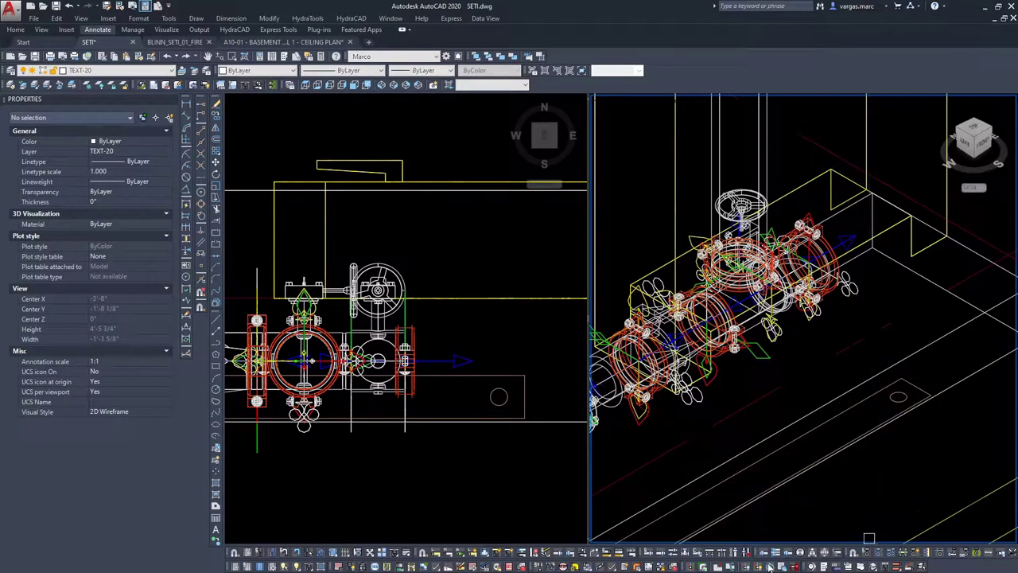
pyautogui.click(844, 237)
pyautogui.click(746, 215)
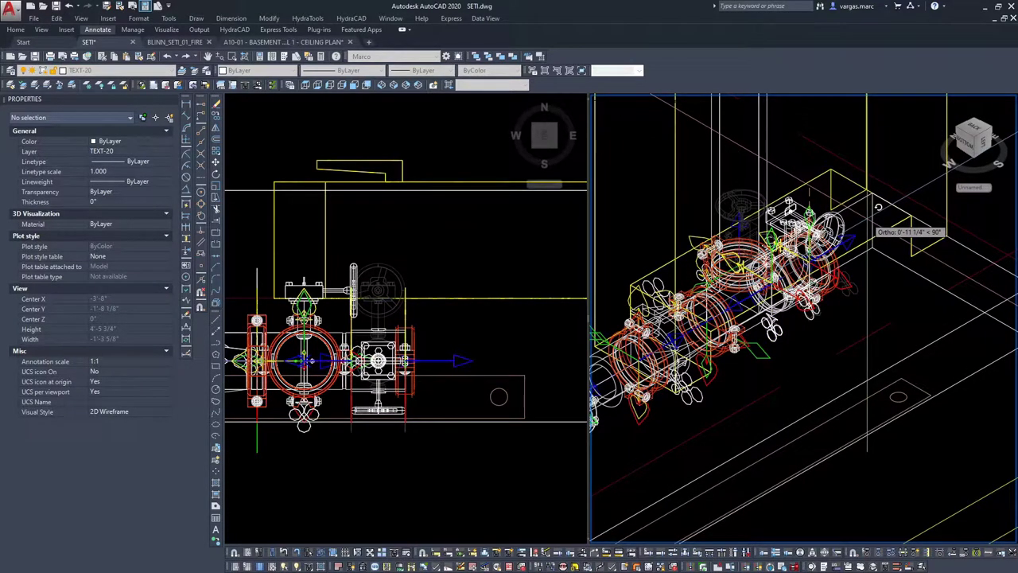
pyautogui.click(878, 208)
pyautogui.moveTo(749, 116); pyautogui.dragTo(784, 357, button='middle')
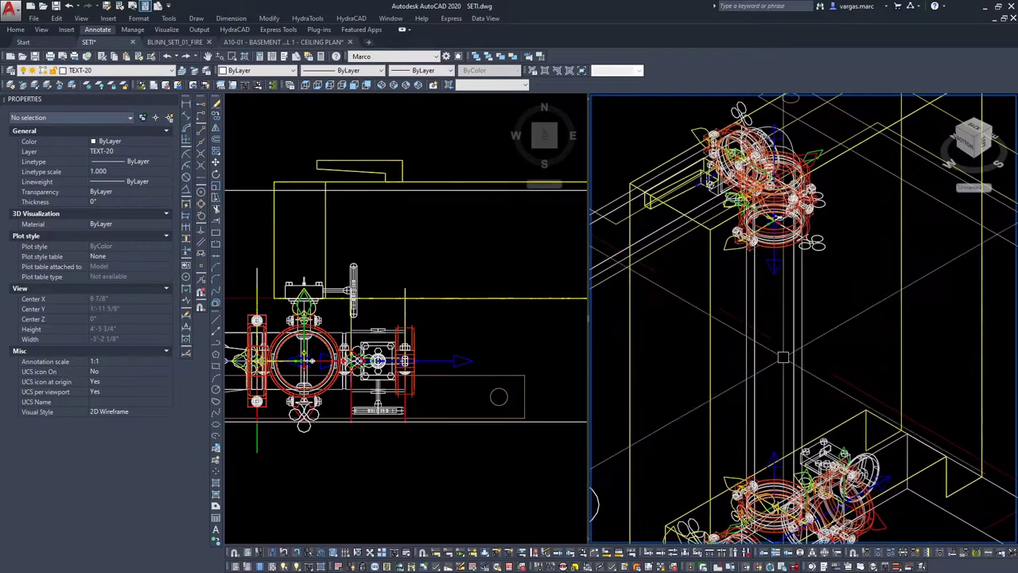
pyautogui.click(801, 291)
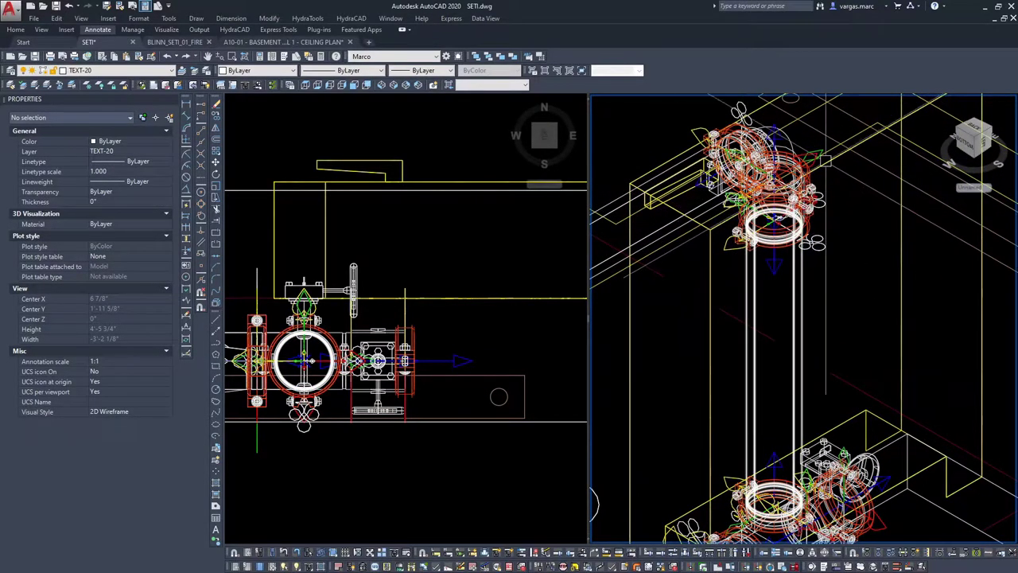
pyautogui.press('Delete')
pyautogui.moveTo(798, 207); pyautogui.dragTo(799, 215, button='middle')
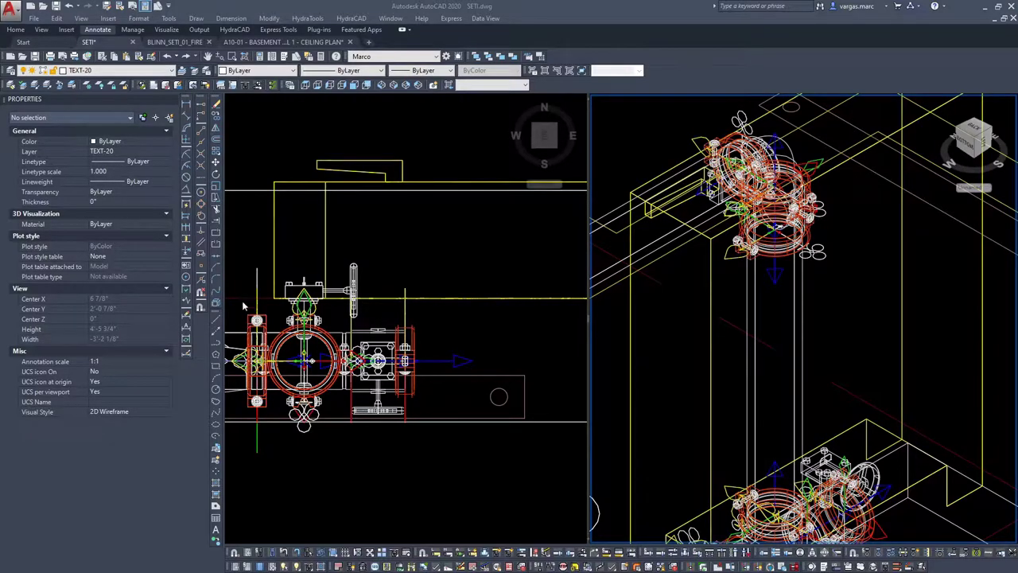
pyautogui.press('Escape')
pyautogui.scroll(-2, 853, 299)
pyautogui.moveTo(854, 297); pyautogui.dragTo(921, 251, button='middle')
pyautogui.moveTo(750, 291); pyautogui.dragTo(853, 284, button='middle')
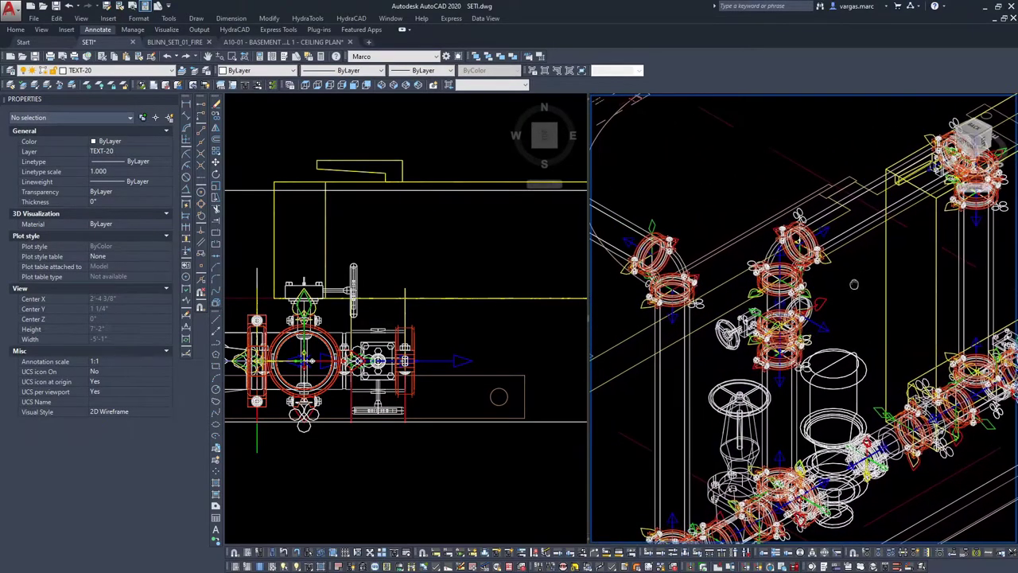
pyautogui.scroll(-2, 860, 291)
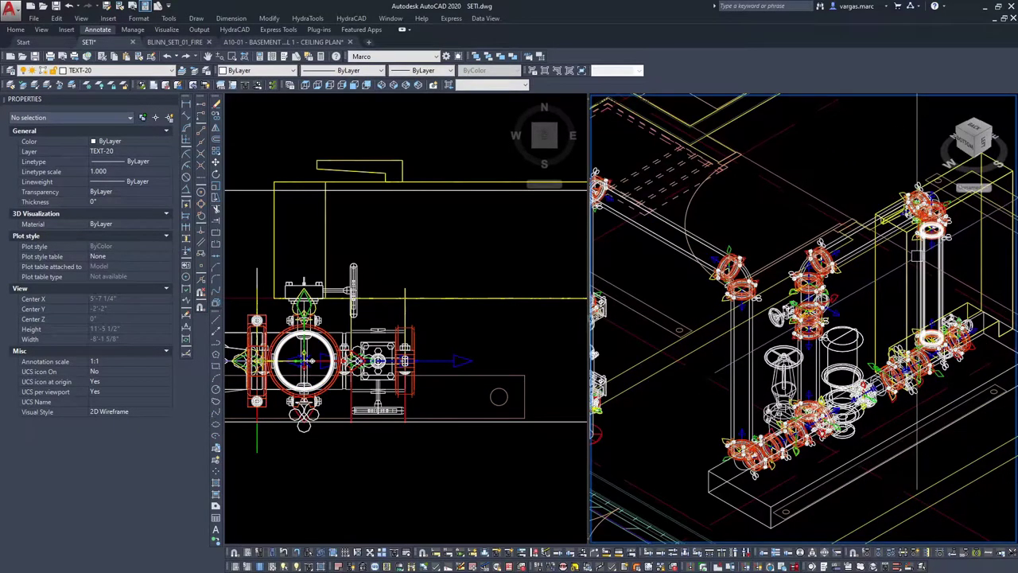
# Step: Rotate the upper valve on the controller-side riser 90° about the riser so its operator and handwheel face toward the pump
pyautogui.click(365, 274)
pyautogui.click(365, 274)
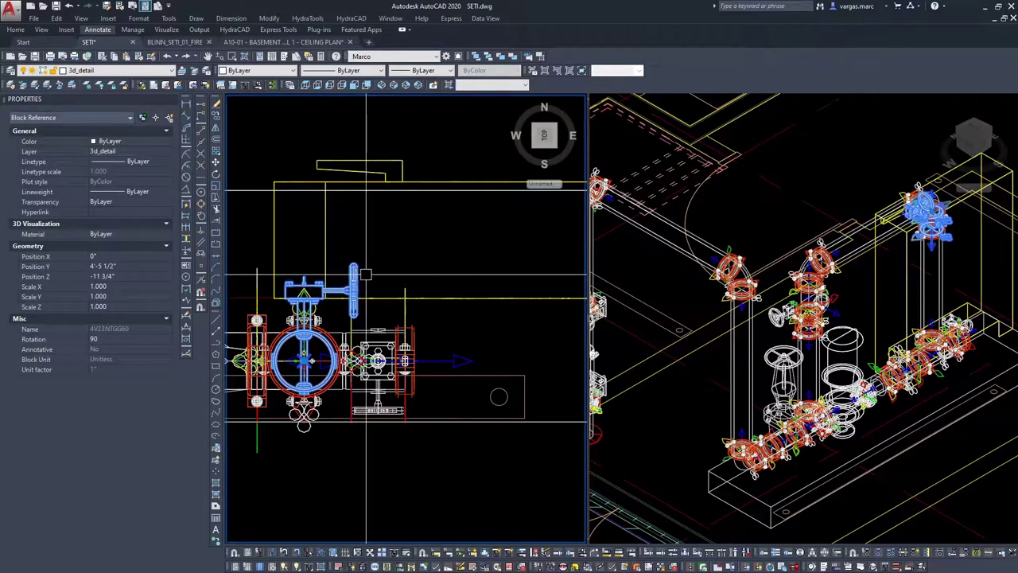
pyautogui.moveTo(365, 274); pyautogui.dragTo(365, 288, button='middle')
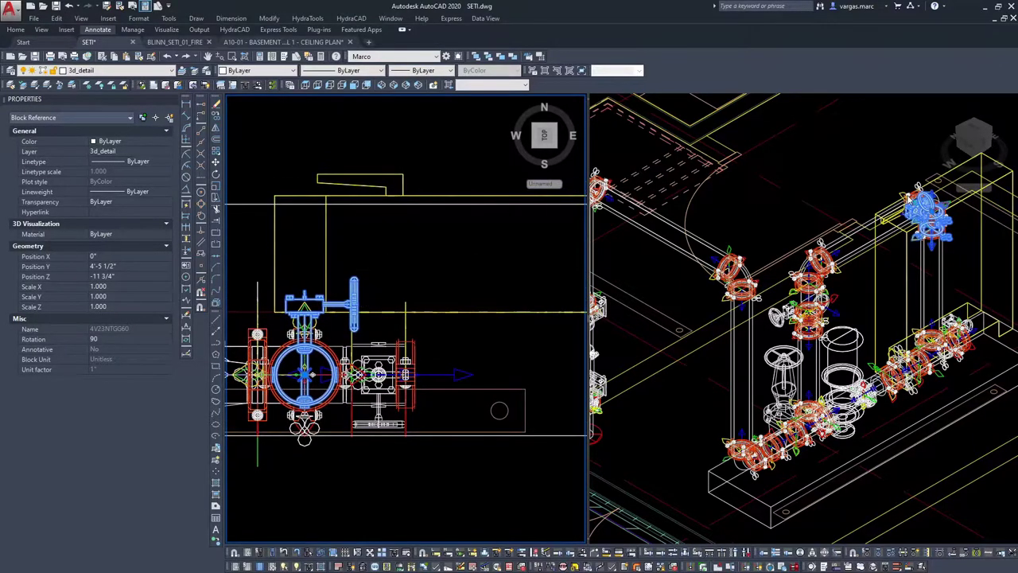
pyautogui.click(938, 208)
pyautogui.scroll(4, 943, 209)
pyautogui.moveTo(942, 210); pyautogui.dragTo(855, 248, button='middle')
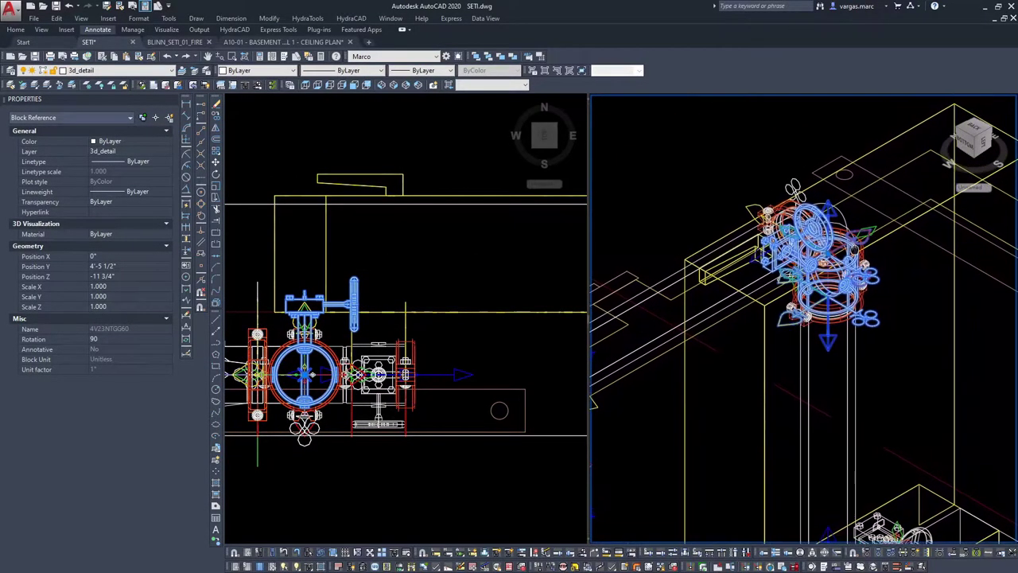
pyautogui.press('Escape')
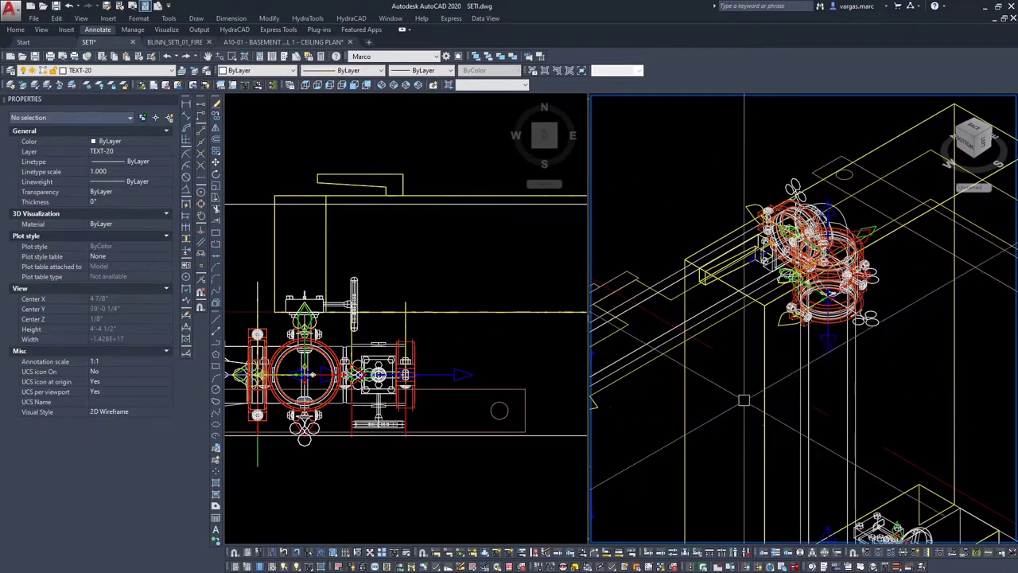
pyautogui.click(819, 335)
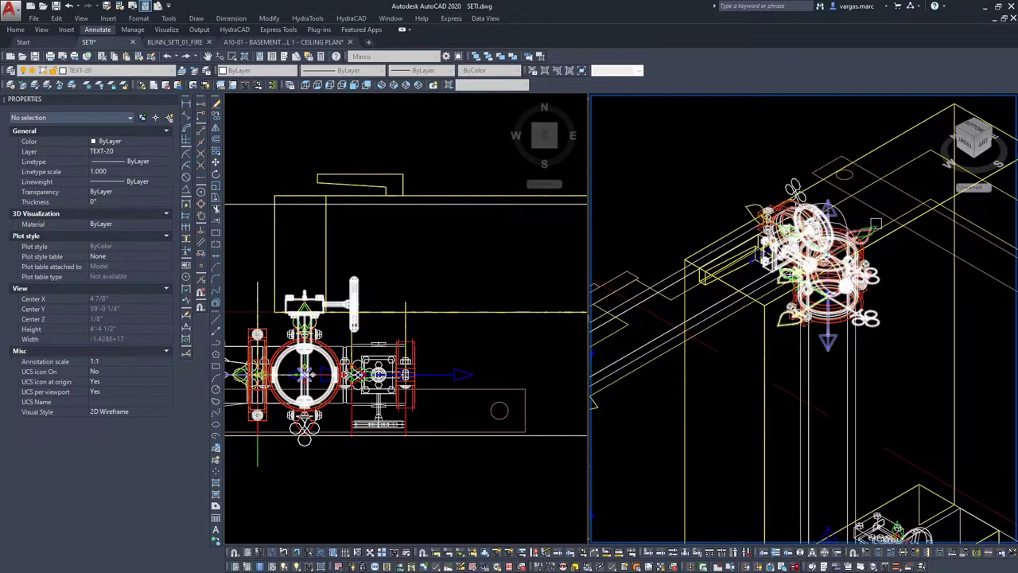
pyautogui.scroll(5, 772, 271)
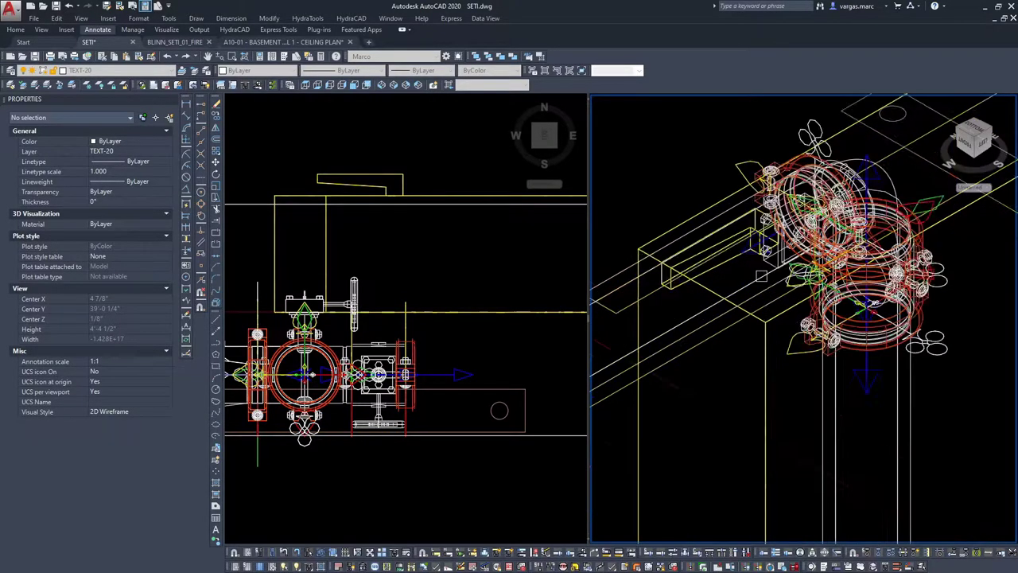
pyautogui.scroll(-5, 768, 261)
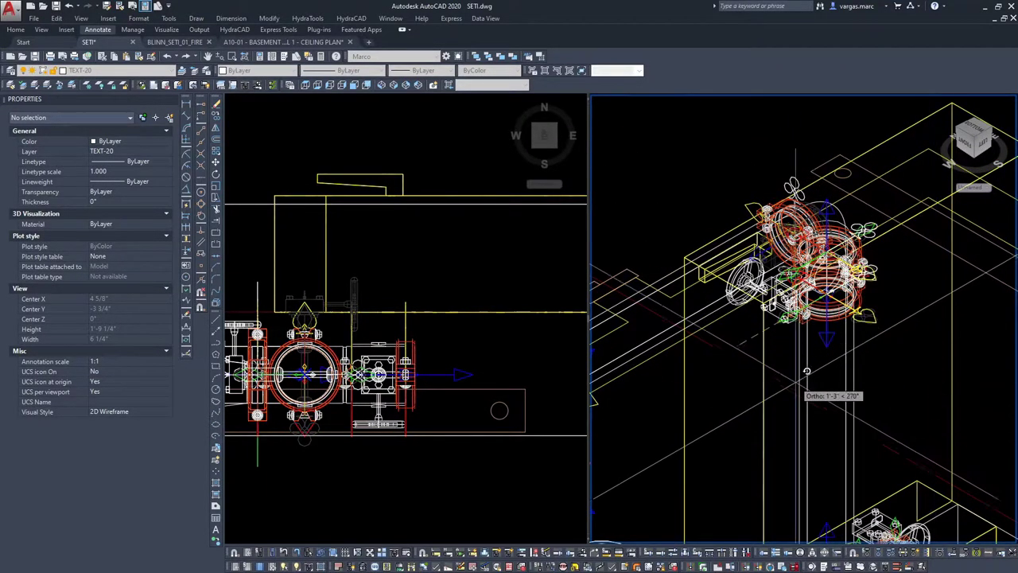
pyautogui.click(767, 379)
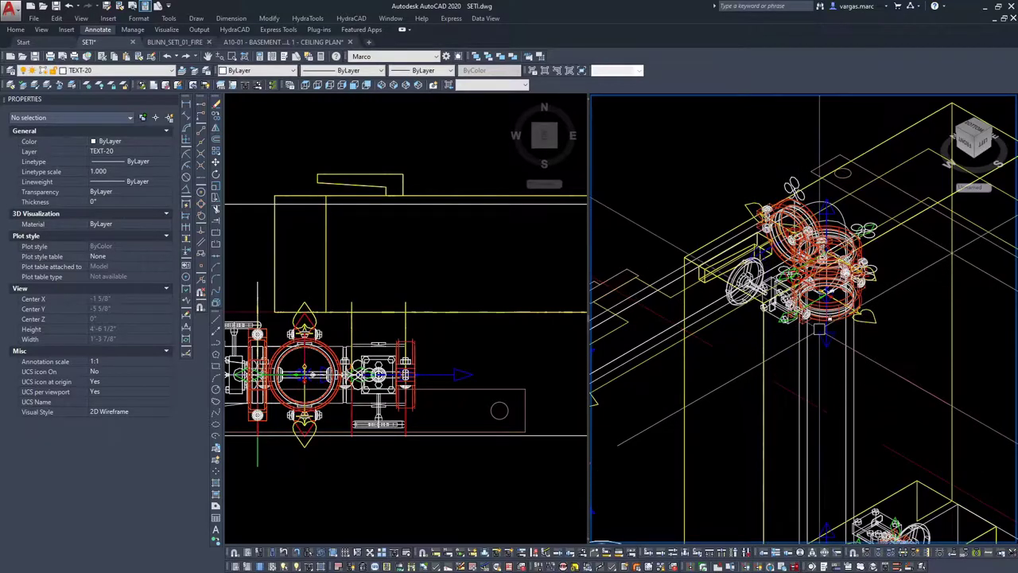
# Step: Isolate the controller cabinet's M-EQPM layer using one of its polyface meshes
pyautogui.scroll(-3, 693, 241)
pyautogui.scroll(-5, 776, 267)
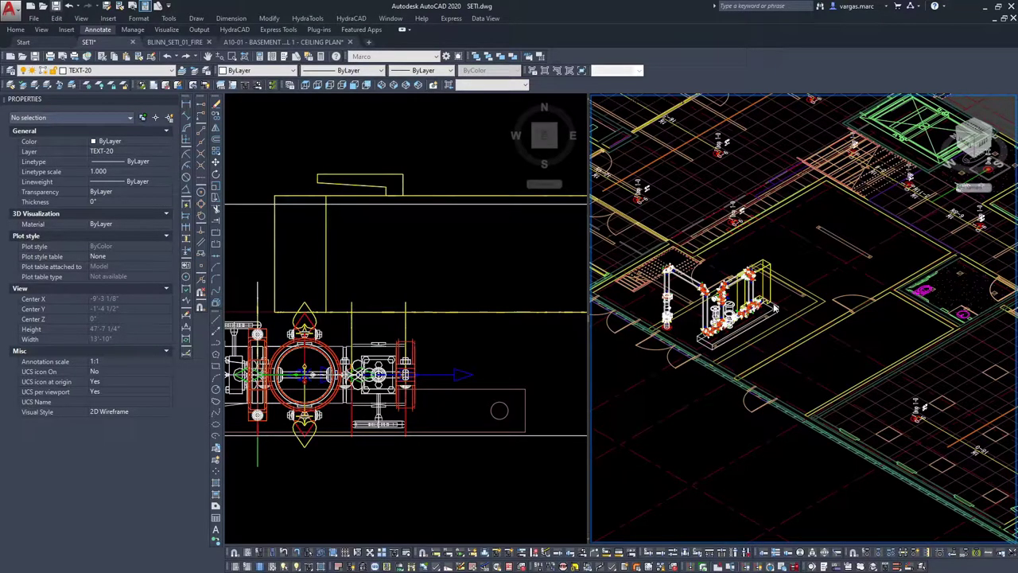
pyautogui.scroll(5, 772, 296)
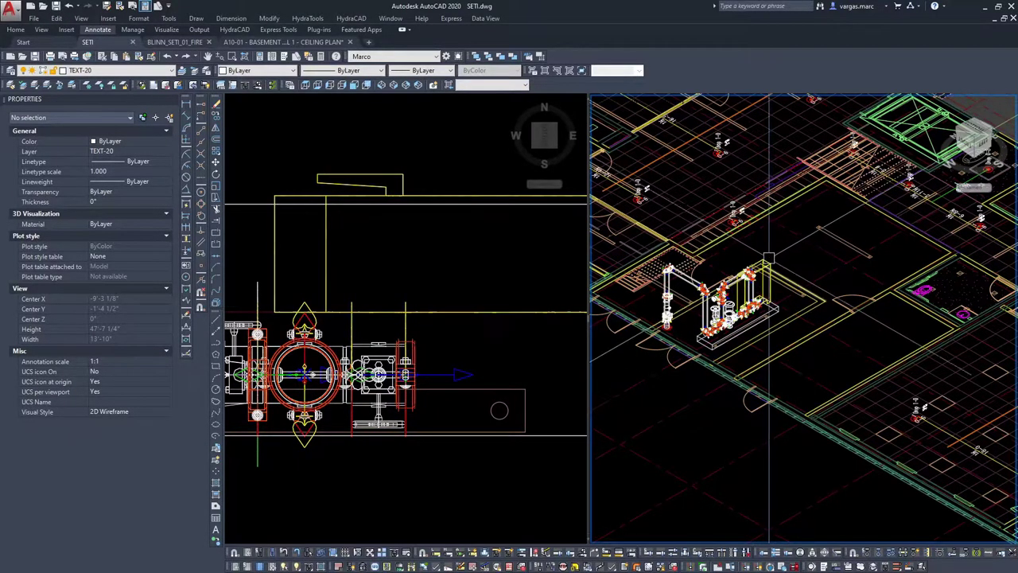
pyautogui.click(763, 266)
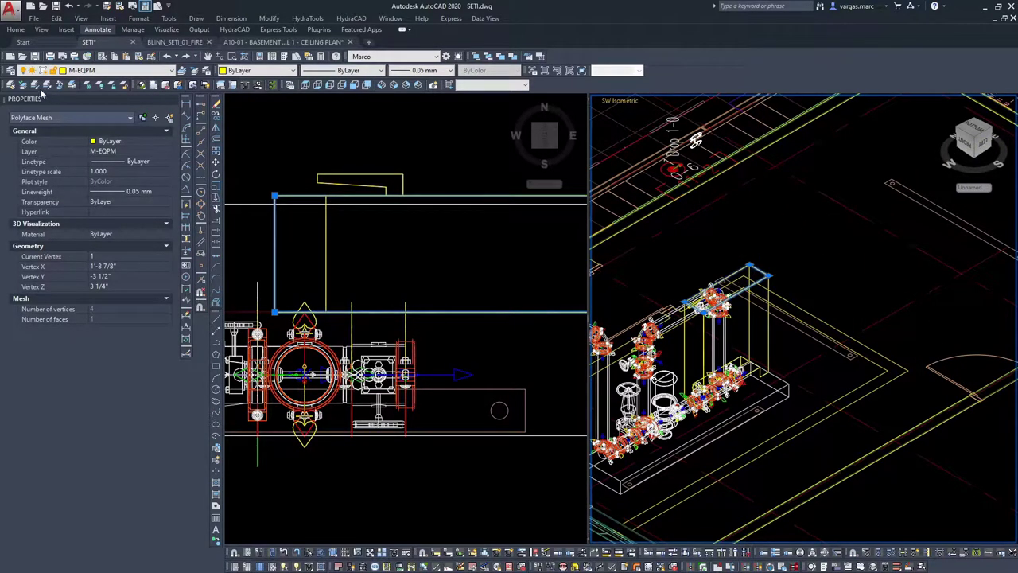
pyautogui.press('Escape')
# Step: Reassign all the controller cabinet's meshes to the 3d_detail layer and restore the isolated layers
pyautogui.click(851, 198)
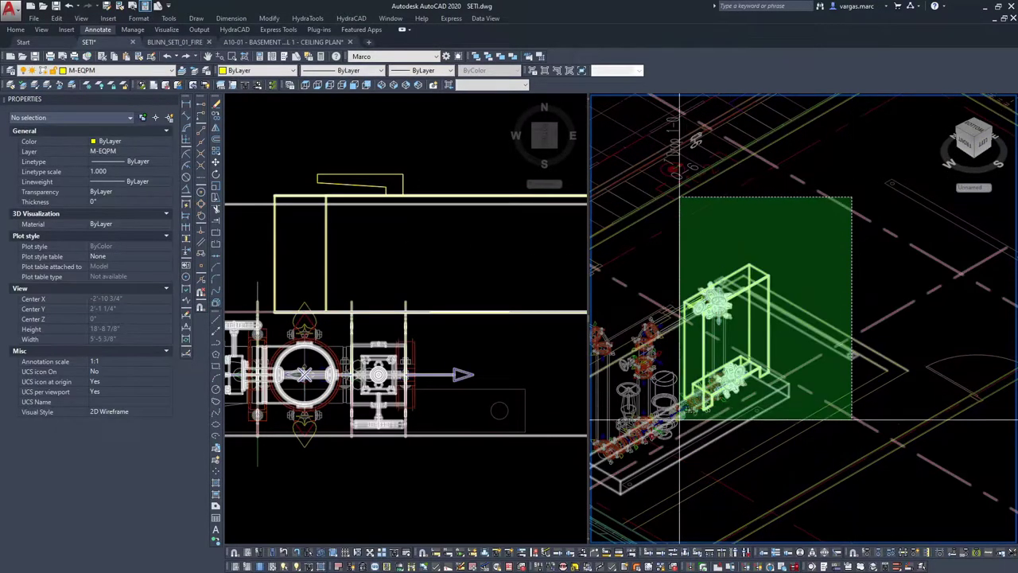
pyautogui.click(664, 463)
pyautogui.click(104, 71)
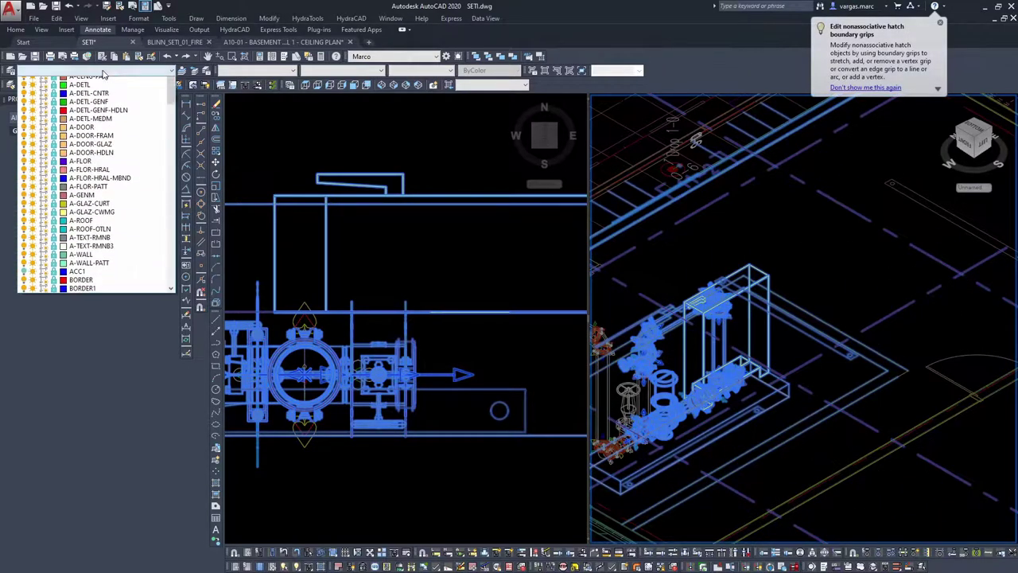
pyautogui.scroll(-1, 96, 79)
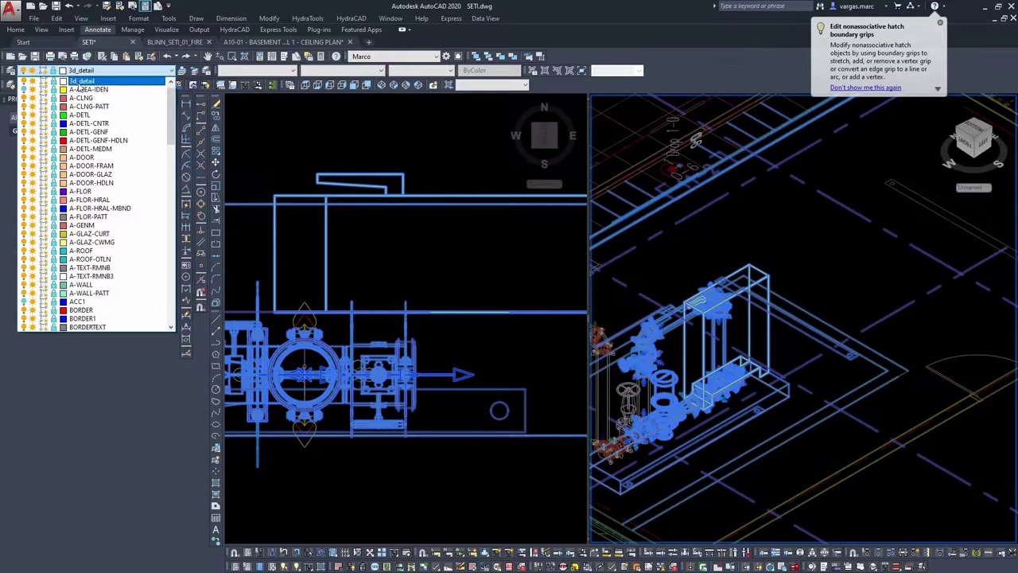
pyautogui.click(79, 84)
pyautogui.click(585, 335)
pyautogui.press('Escape')
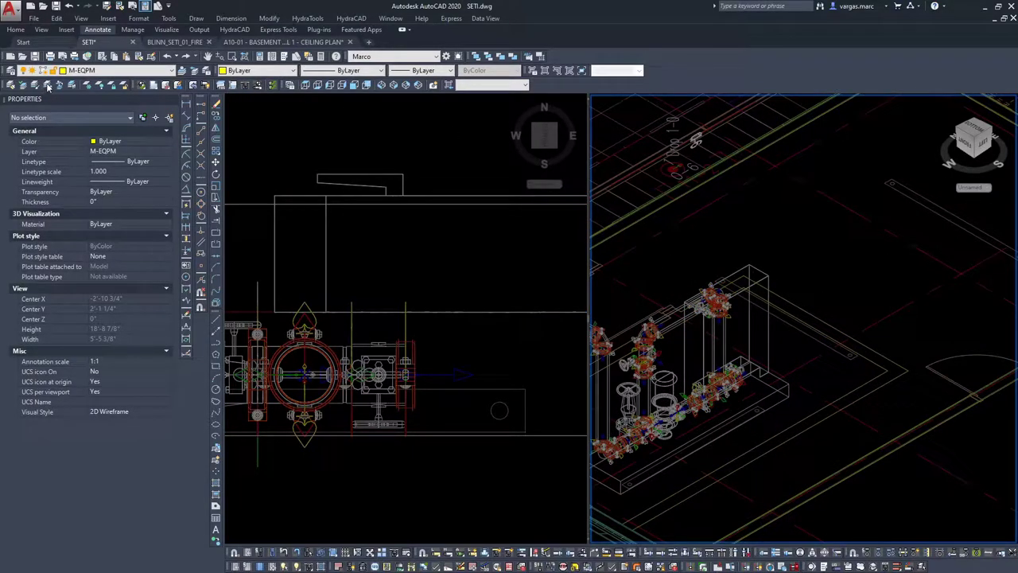
pyautogui.scroll(-1, 707, 302)
pyautogui.moveTo(719, 309); pyautogui.dragTo(814, 334, button='middle')
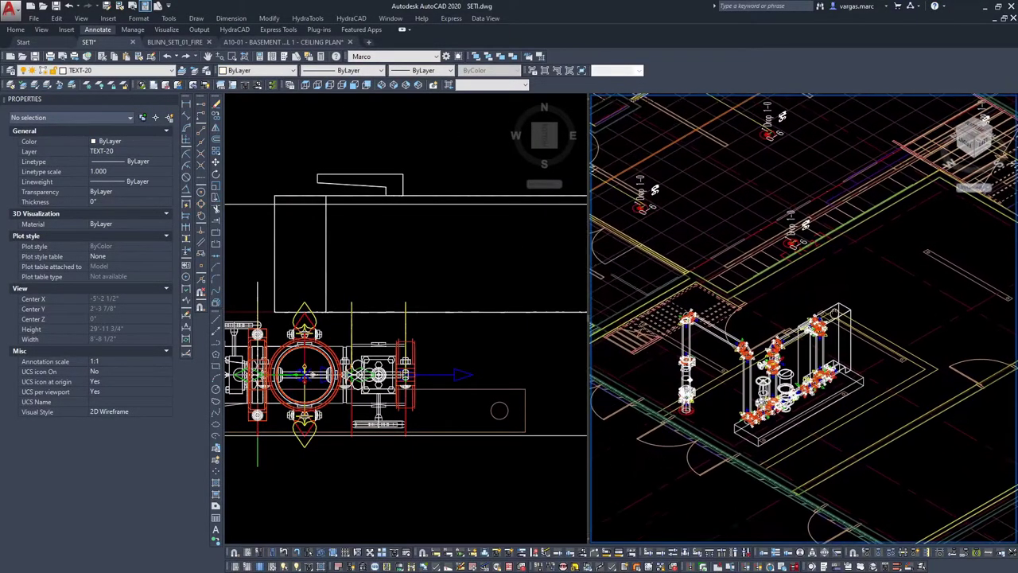
pyautogui.scroll(2, 815, 335)
pyautogui.scroll(3, 717, 368)
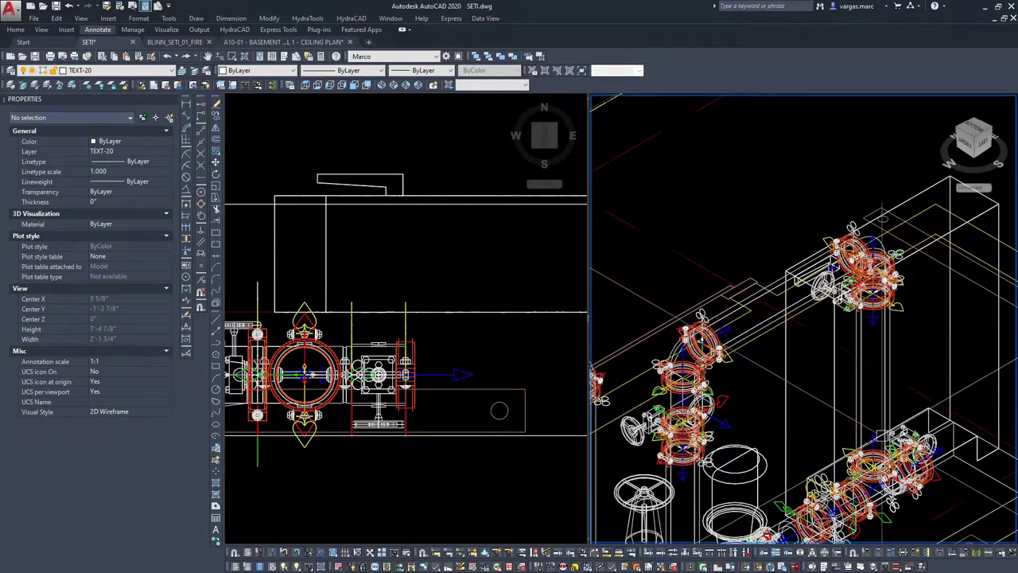
pyautogui.moveTo(717, 368); pyautogui.dragTo(667, 248, button='middle')
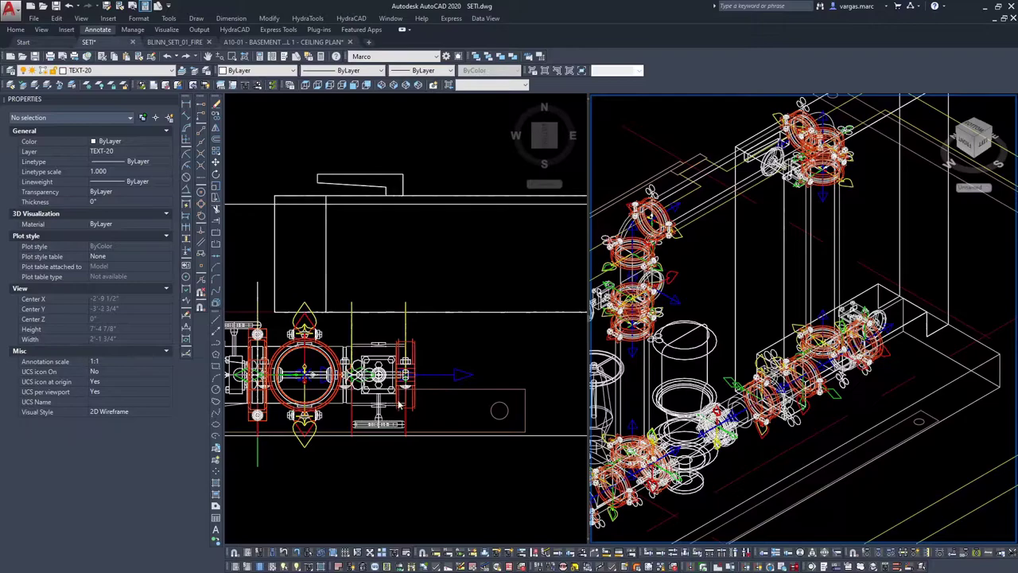
# Step: Examine the placement of the pump skid and bypass piping within the room in the plan and 3D views
pyautogui.click(473, 356)
pyautogui.scroll(-4, 473, 355)
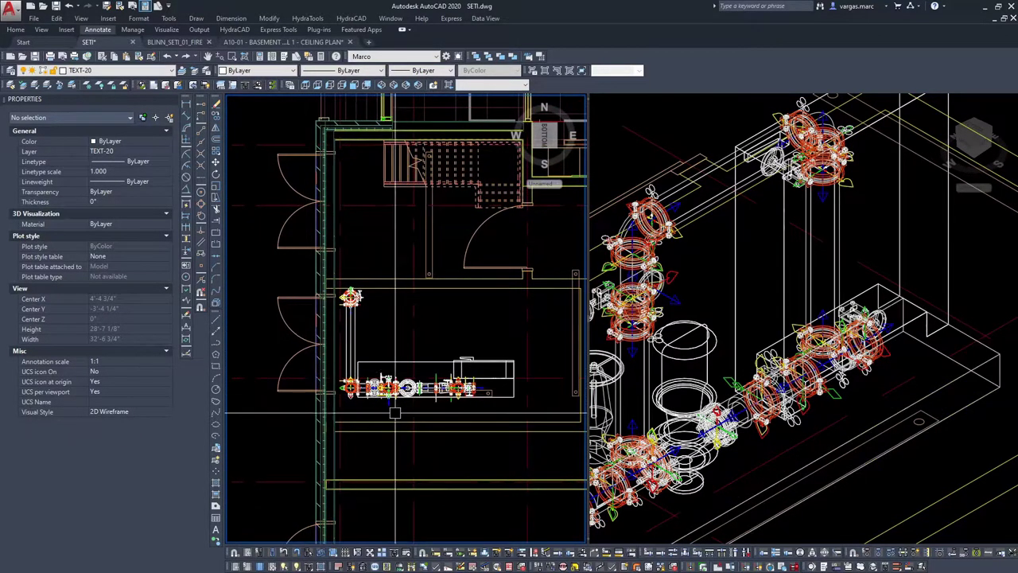
pyautogui.scroll(2, 507, 391)
pyautogui.moveTo(514, 385); pyautogui.dragTo(392, 385, button='middle')
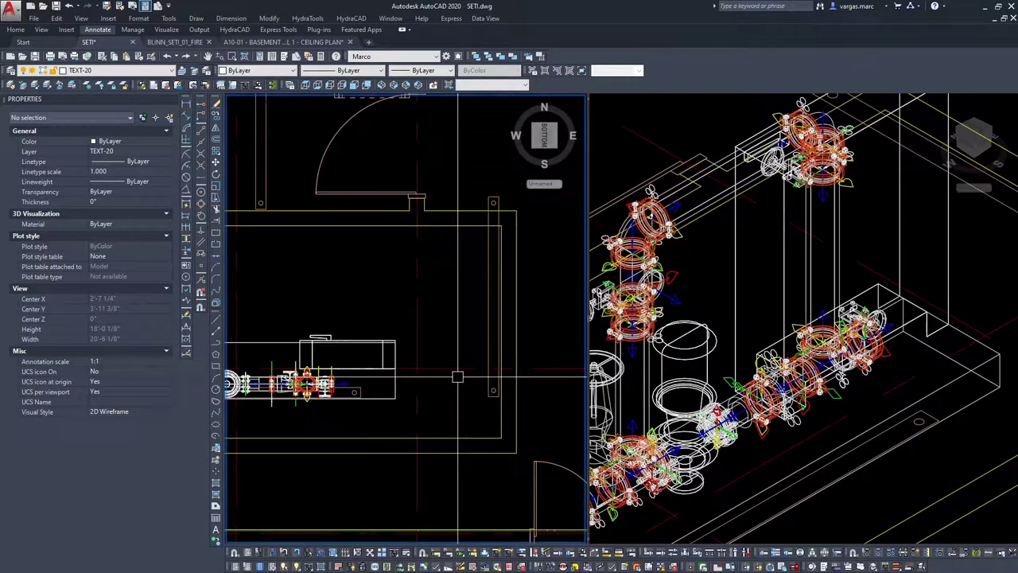
pyautogui.scroll(-4, 457, 376)
pyautogui.scroll(2, 428, 368)
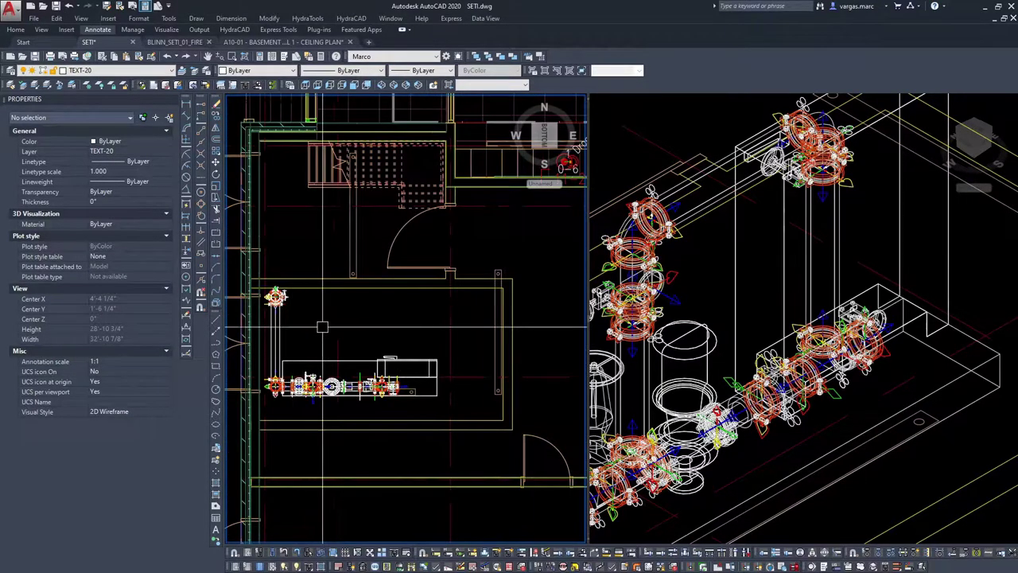
pyautogui.scroll(-8, 954, 334)
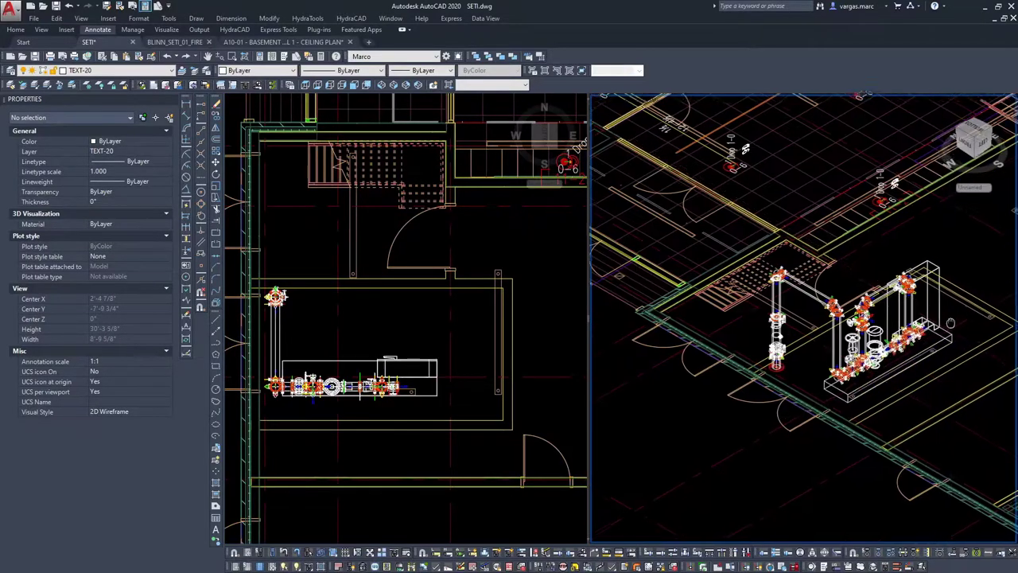
pyautogui.click(430, 387)
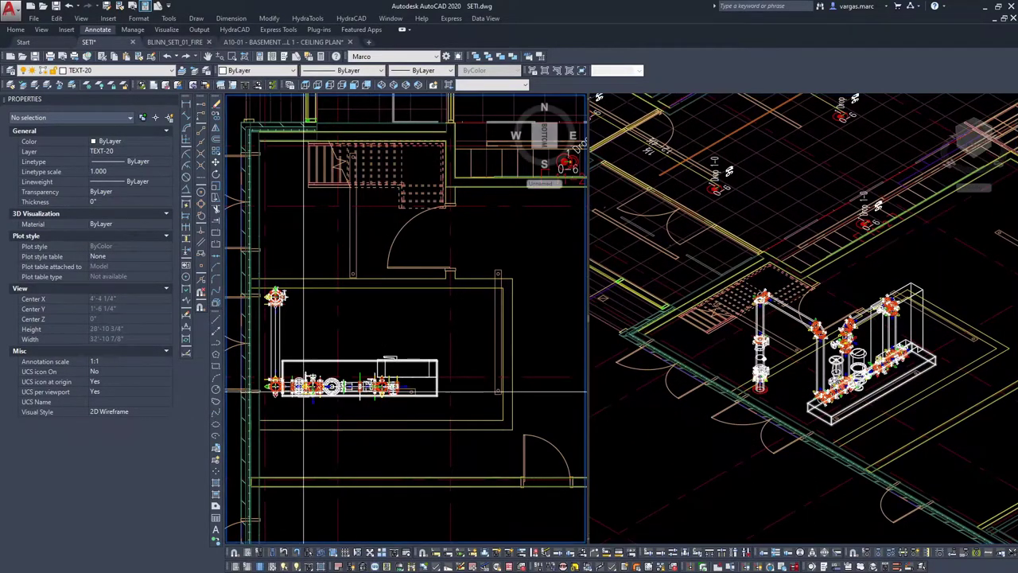
# Step: Isolate the layers of the ASR block and valve fittings on the riser at the far end of the bypass run
pyautogui.moveTo(341, 320); pyautogui.dragTo(421, 311, button='middle')
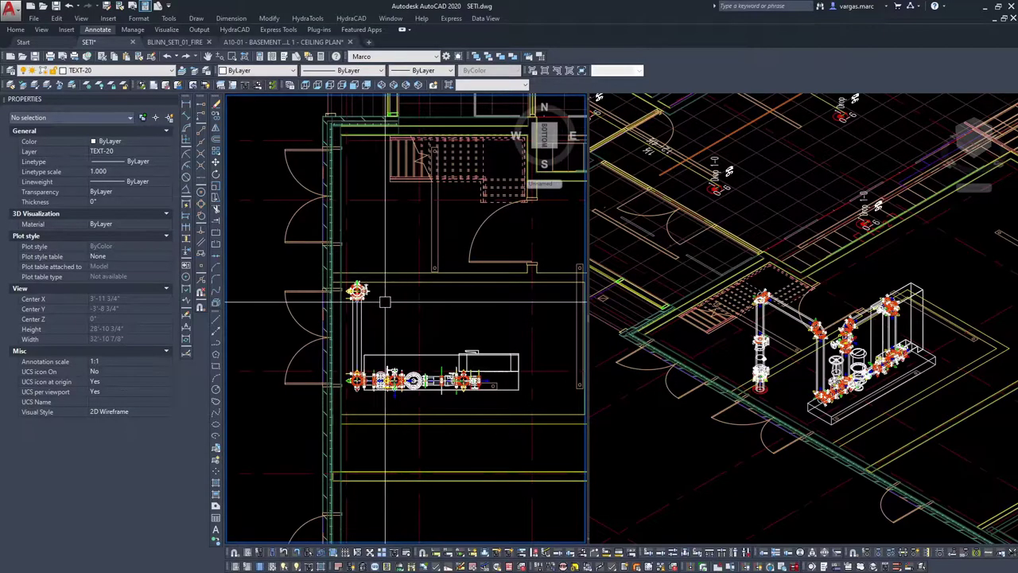
pyautogui.scroll(6, 365, 299)
pyautogui.scroll(5, 318, 235)
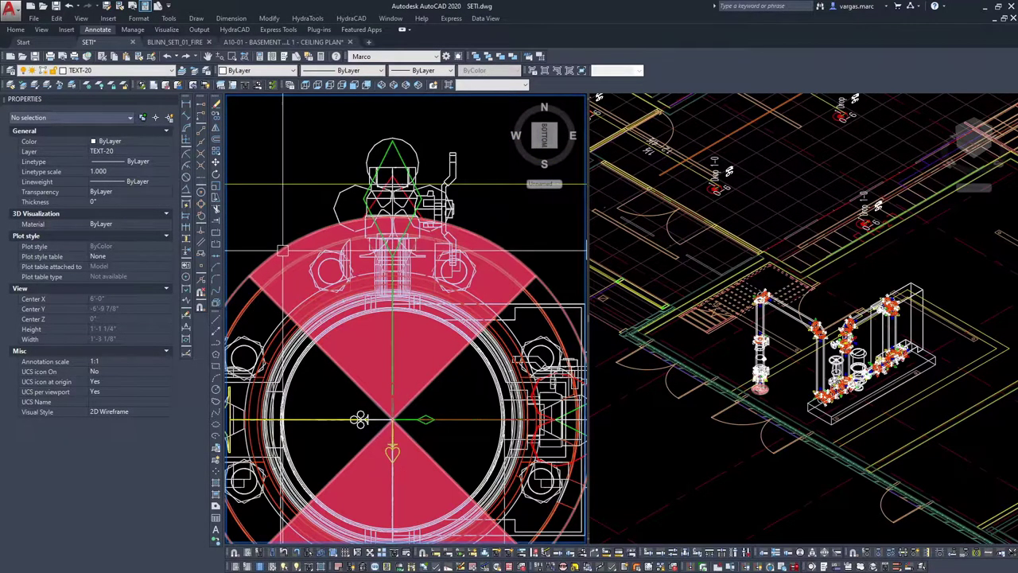
pyautogui.scroll(3, 269, 303)
pyautogui.click(299, 288)
pyautogui.scroll(-7, 333, 300)
pyautogui.click(355, 303)
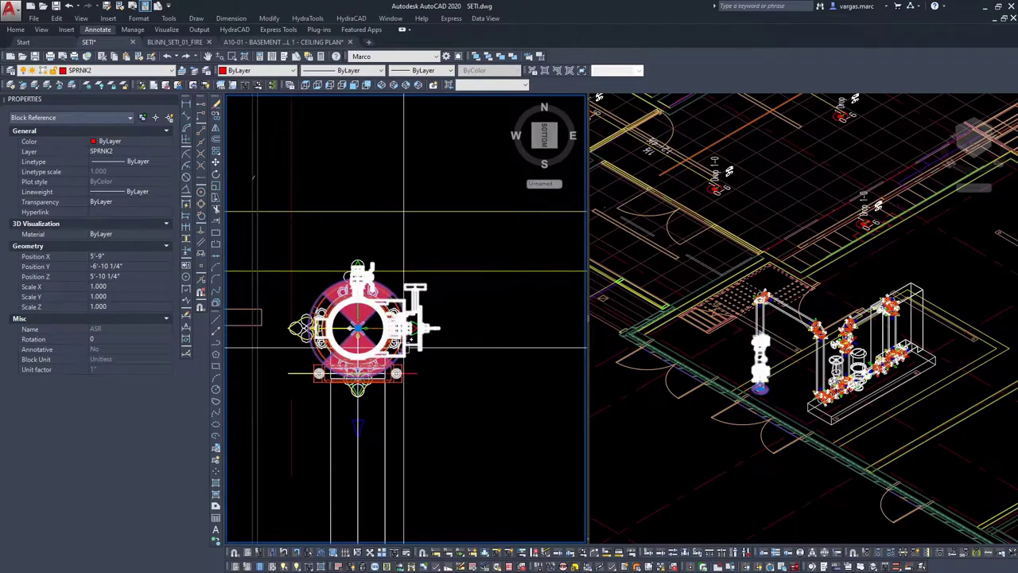
pyautogui.click(39, 86)
# Step: Copy the whole pump assembly, with skid, piping and controller, to the clipboard from the bottom-oriented plan view
pyautogui.scroll(-8, 336, 317)
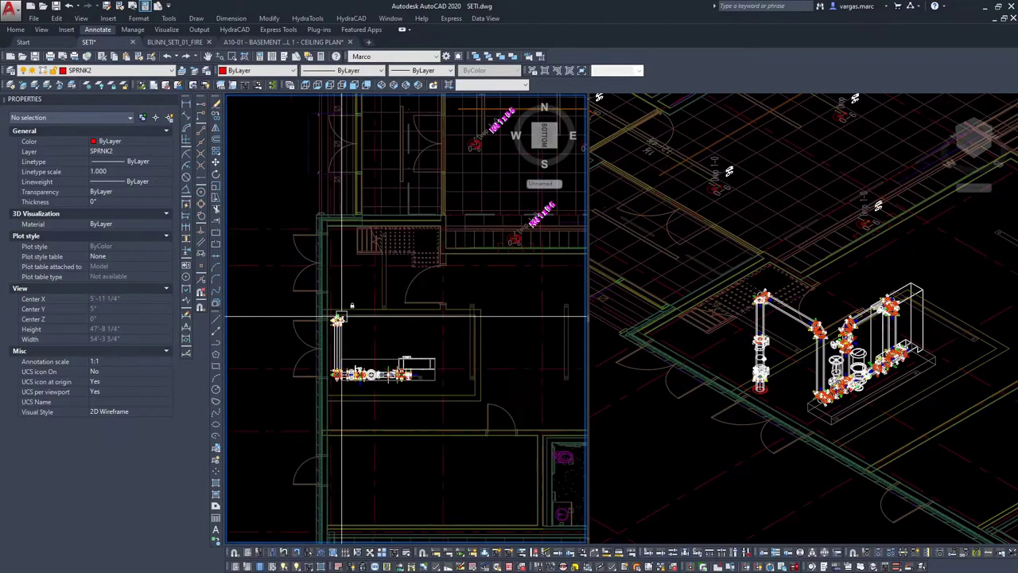
pyautogui.click(284, 297)
pyautogui.click(517, 418)
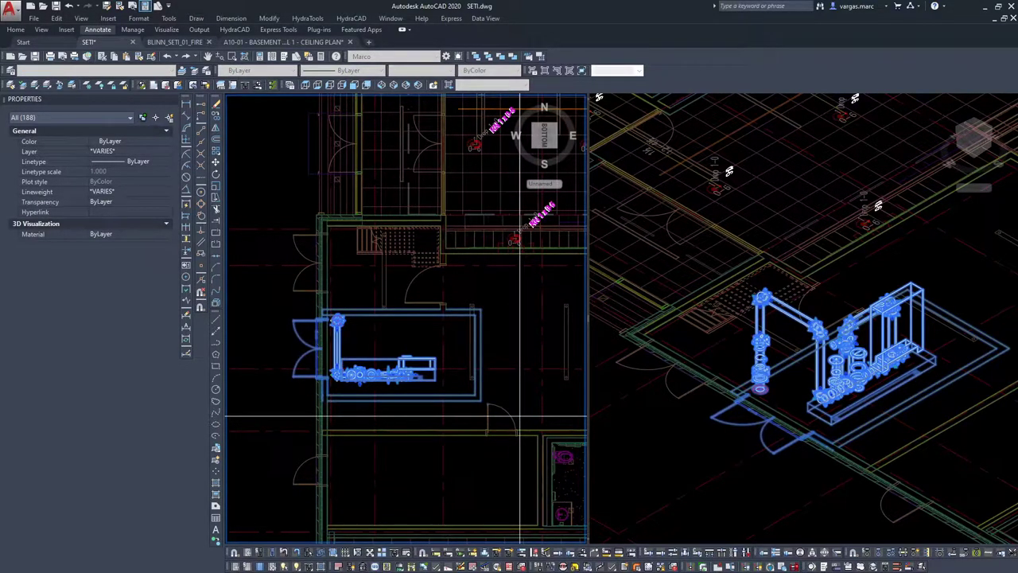
pyautogui.press('Escape')
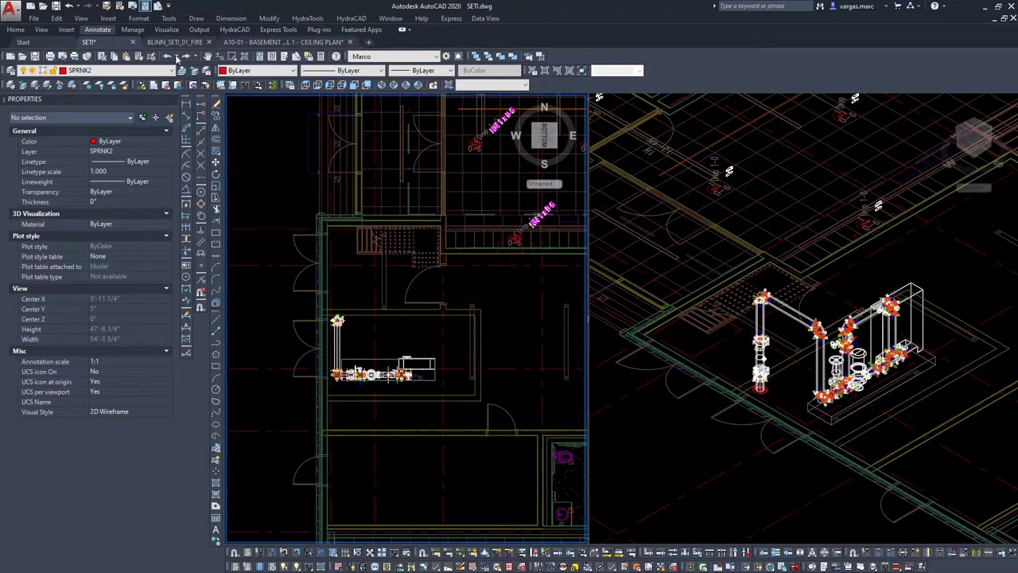
# Step: Switch to the BLINN_SETI_01_FIRE drawing and delete the old fire pump piping assembly
pyautogui.click(163, 42)
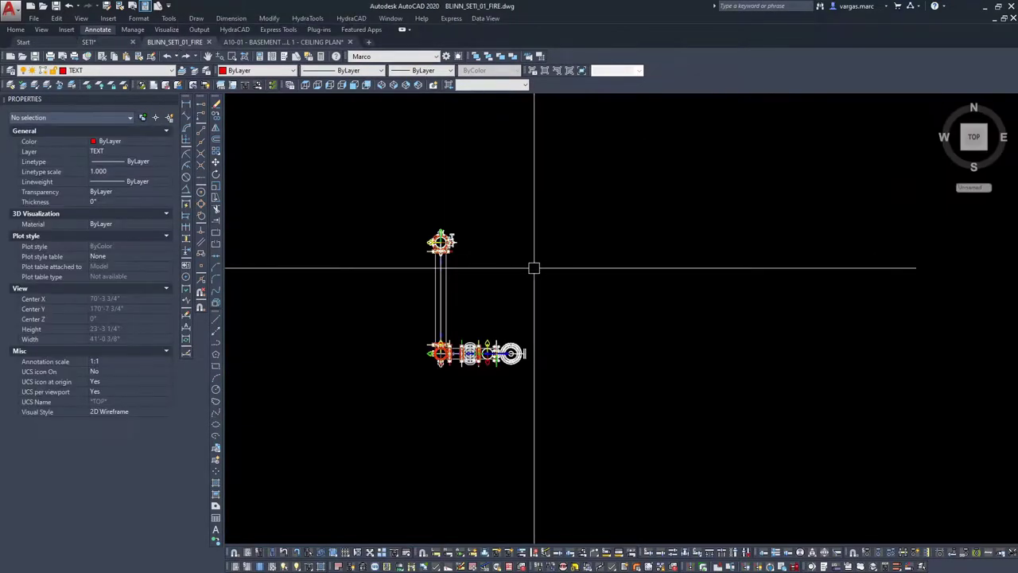
pyautogui.scroll(-1, 552, 276)
pyautogui.scroll(3, 556, 286)
pyautogui.moveTo(548, 317); pyautogui.dragTo(479, 256)
pyautogui.press('Delete')
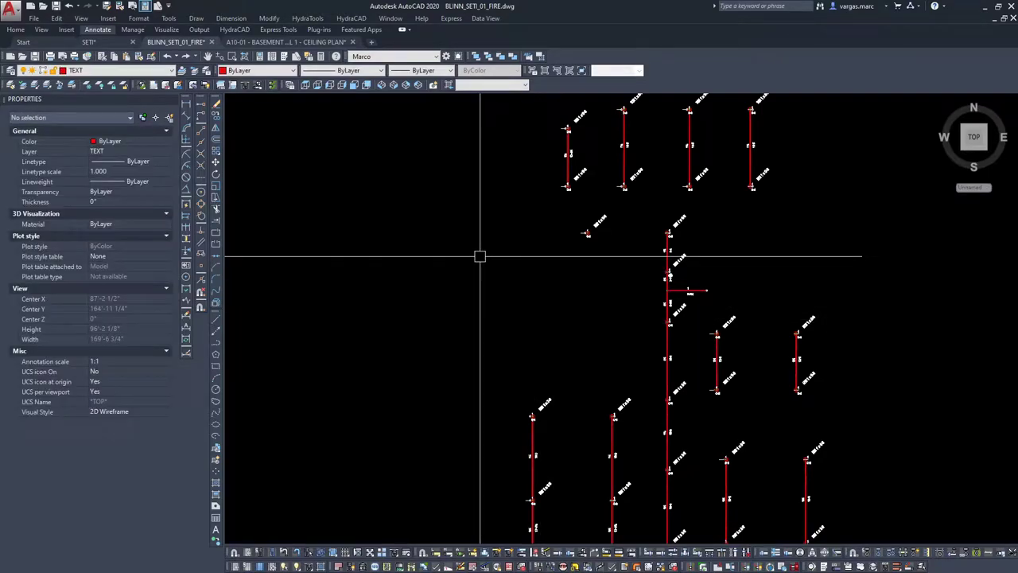
# Step: Try to paste the copied pump assembly into the fire drawing beside the sprinkler lines
pyautogui.hotkey('ctrl', 'z')
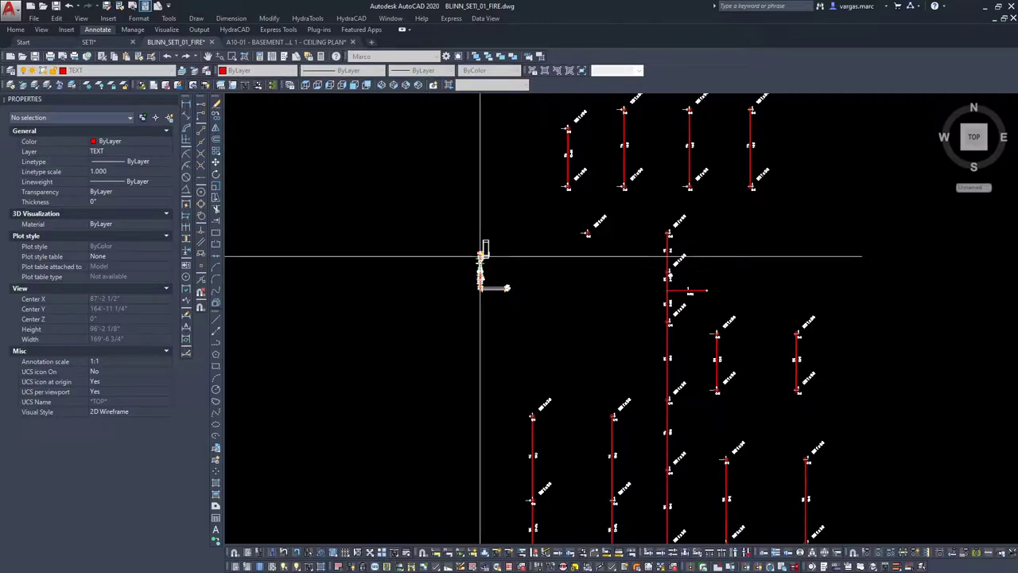
pyautogui.press('Escape')
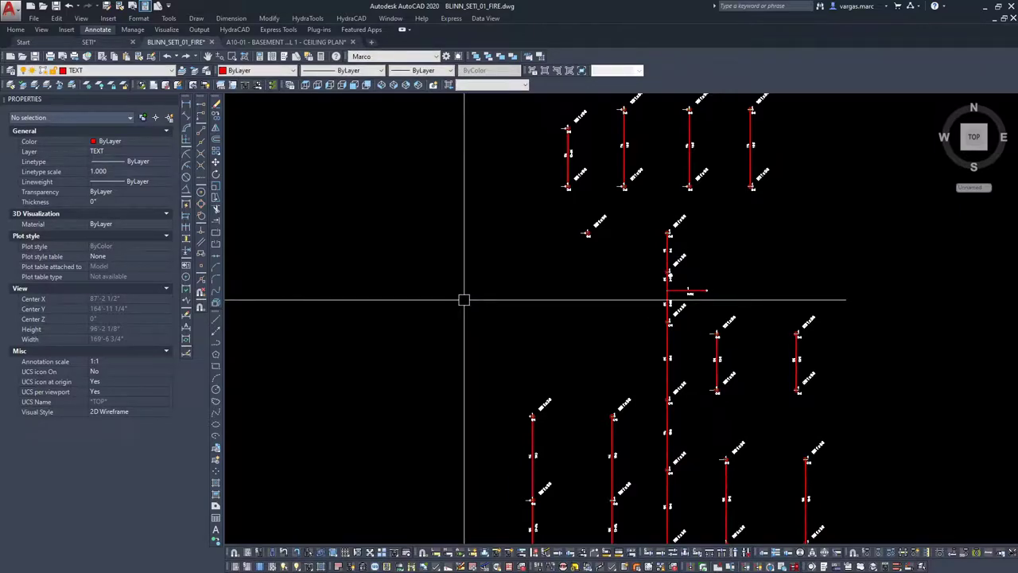
pyautogui.scroll(-5, 517, 325)
pyautogui.scroll(5, 517, 326)
pyautogui.click(530, 322)
pyautogui.click(472, 259)
pyautogui.press('Delete')
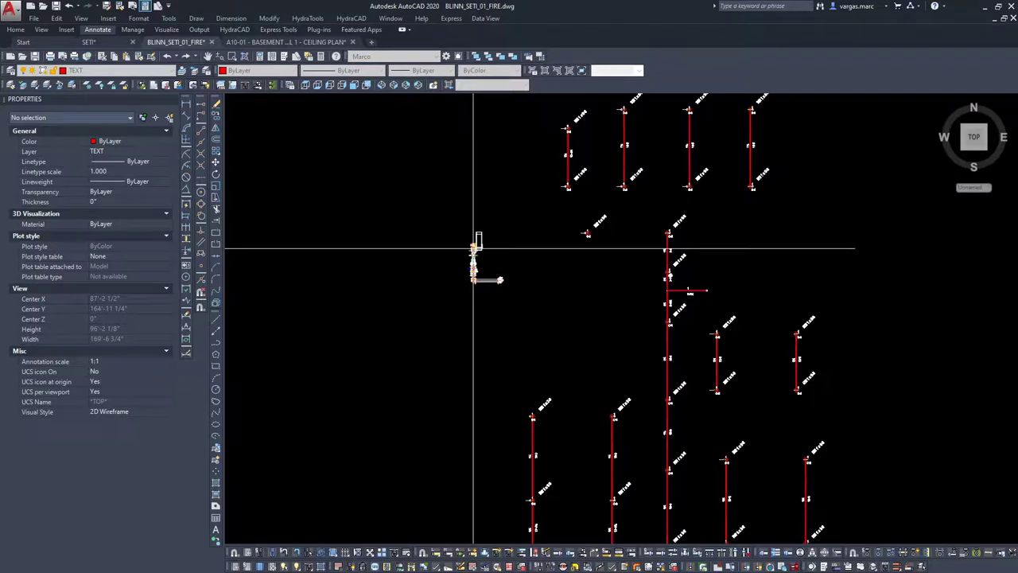
# Step: Find the misplaced pasted pump assembly away from the sprinkler lines and delete it
pyautogui.scroll(-7, 474, 248)
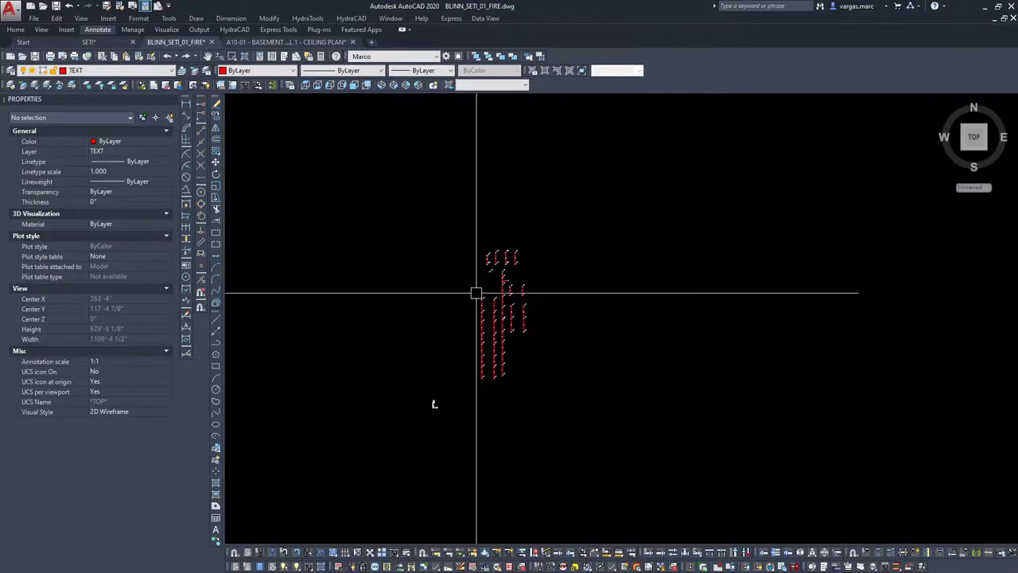
pyautogui.scroll(11, 493, 326)
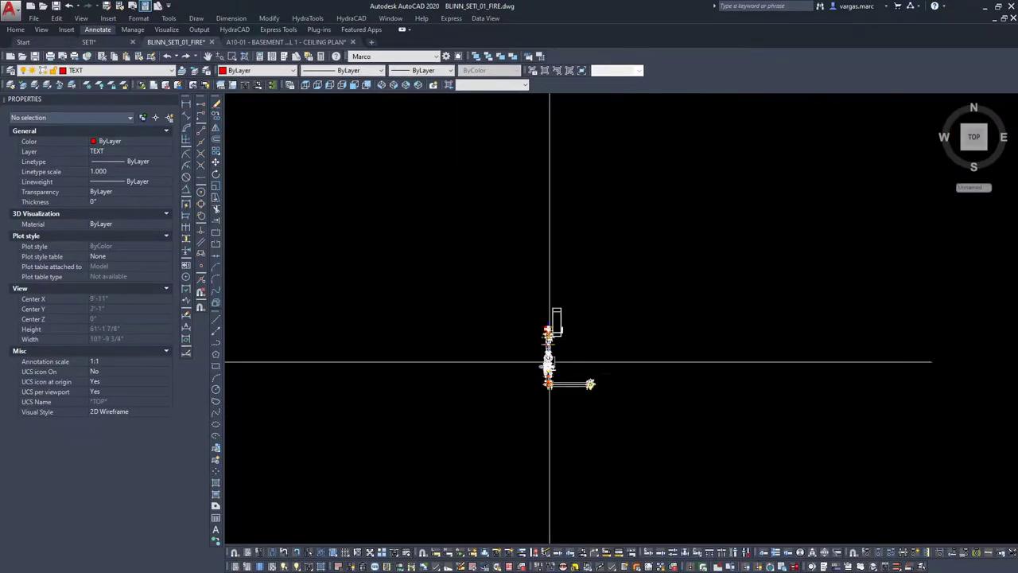
pyautogui.click(675, 466)
pyautogui.click(446, 205)
pyautogui.press('Delete')
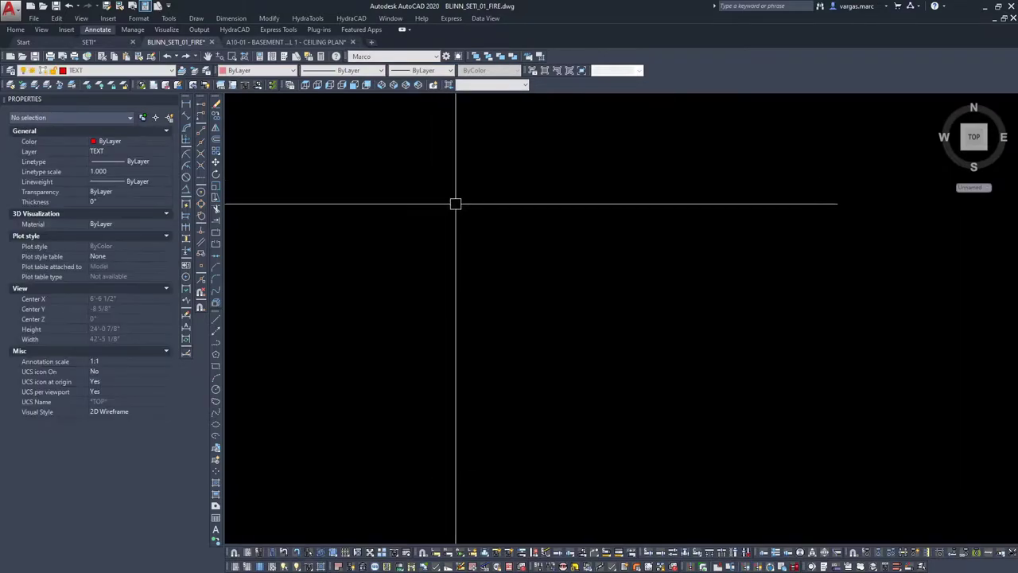
# Step: Return to the SETI drawing and set the plan viewport to the Top view, framed on the pump assembly
pyautogui.click(104, 46)
pyautogui.click(699, 400)
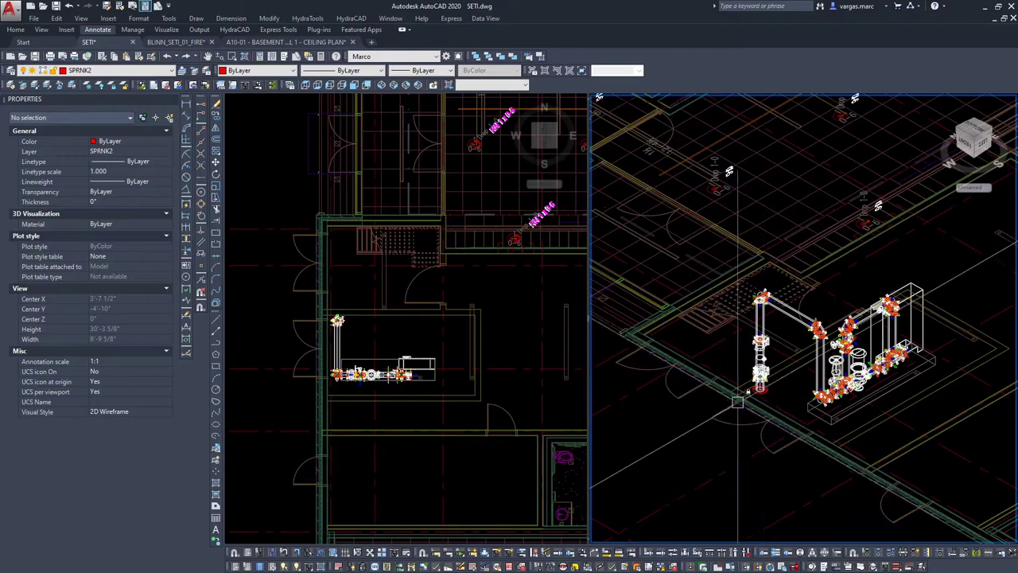
pyautogui.click(437, 351)
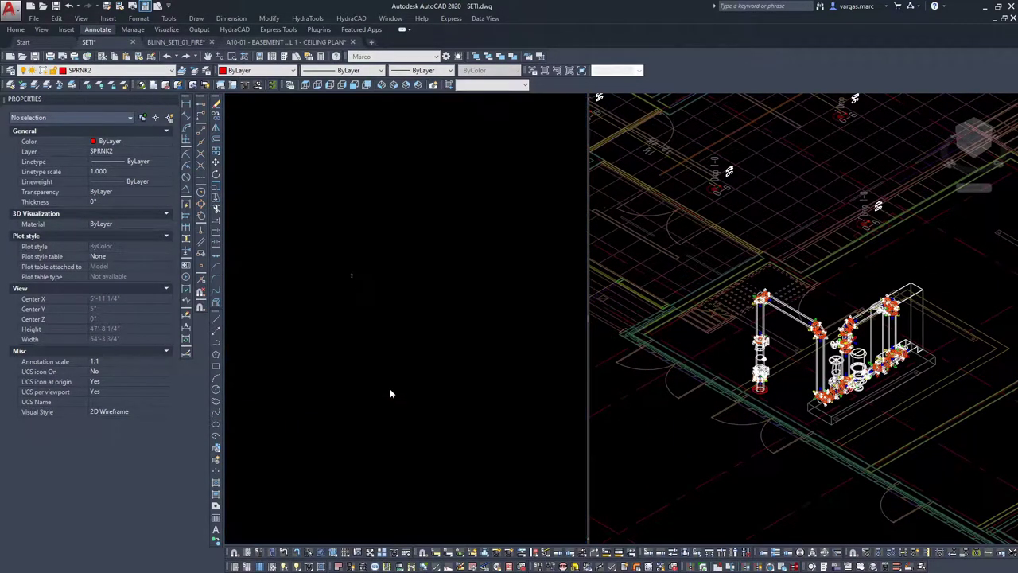
pyautogui.scroll(2, 335, 287)
pyautogui.scroll(12, 335, 287)
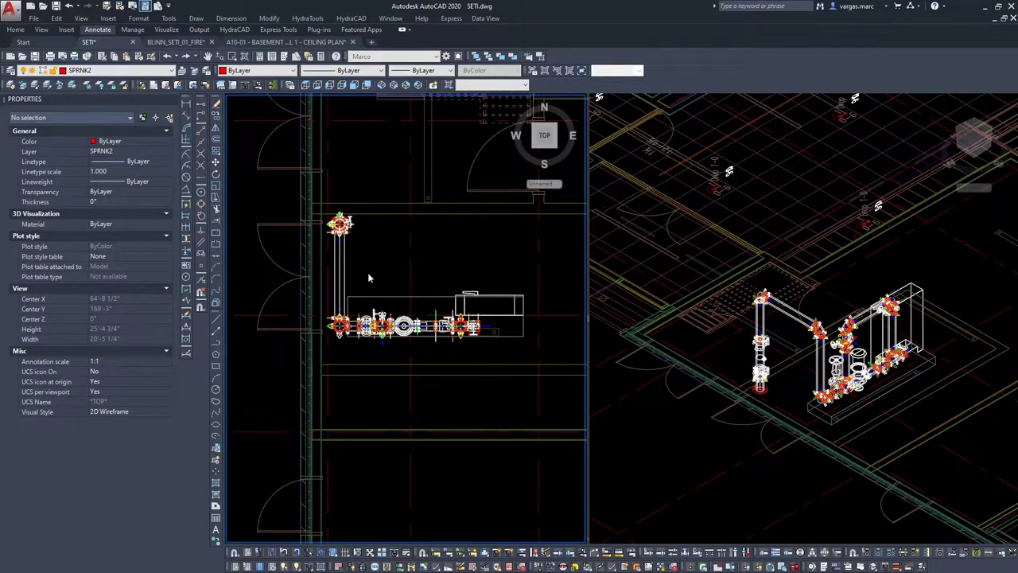
# Step: Reassign the extruded pump skid base to the 3d_detail layer
pyautogui.click(398, 295)
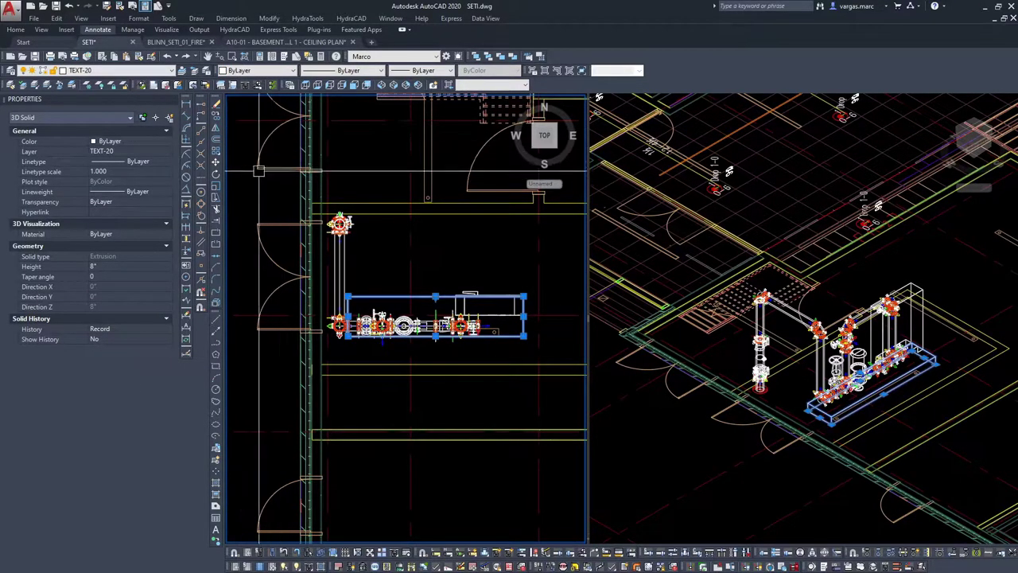
pyautogui.click(111, 72)
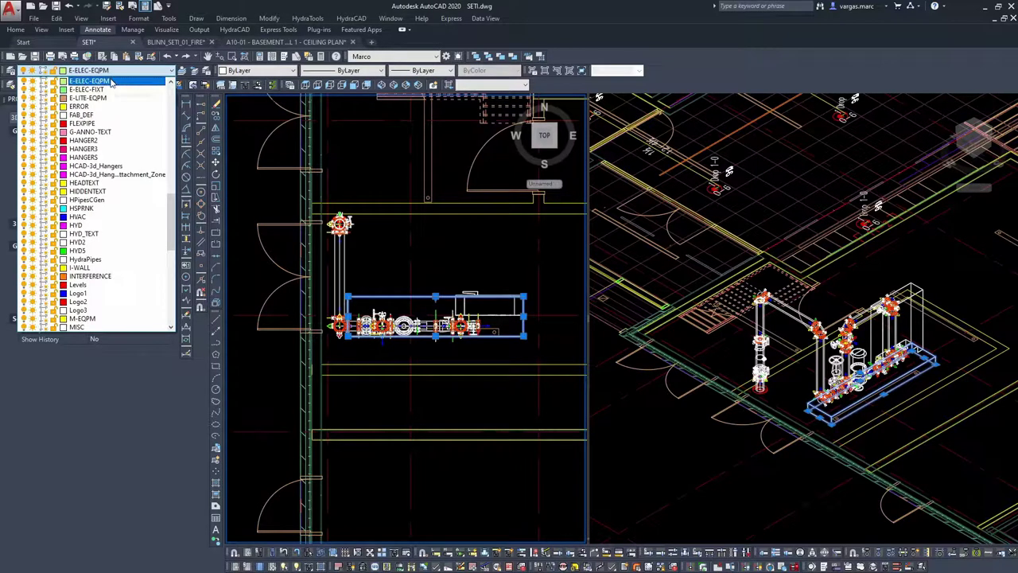
pyautogui.scroll(15, 114, 88)
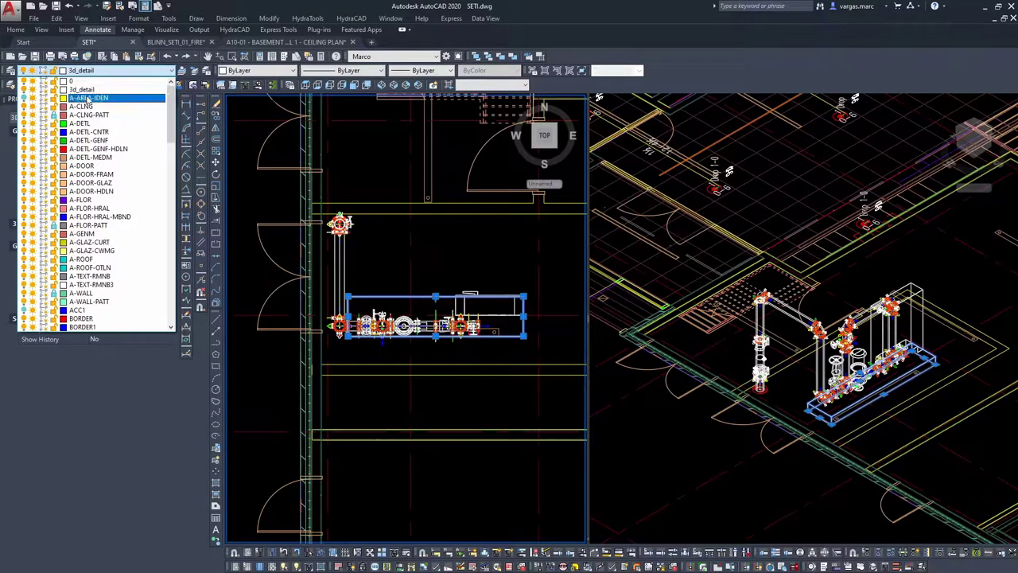
pyautogui.click(86, 89)
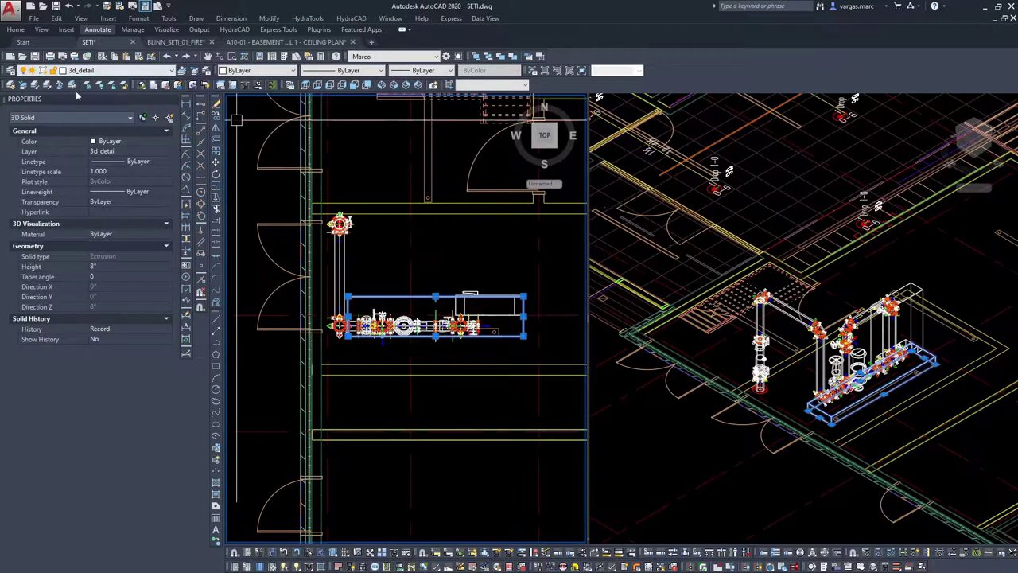
pyautogui.press('Escape')
# Step: Copy the complete pump, piping, skid and controller assembly to the clipboard from the Top view
pyautogui.click(272, 193)
pyautogui.click(583, 377)
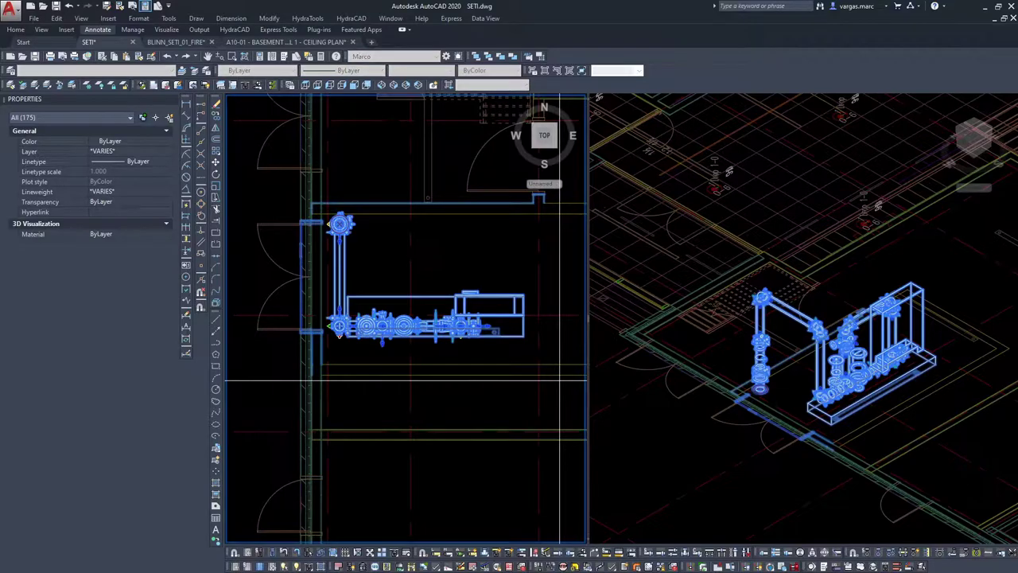
pyautogui.press('Escape')
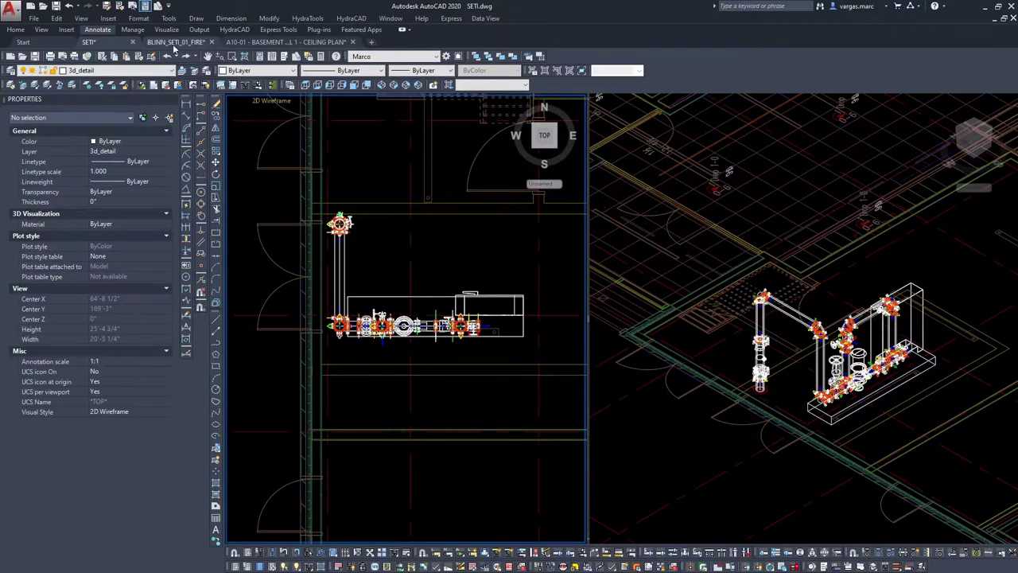
# Step: Switch to the BLINN_SETI_01_FIRE drawing and paste the copied pump assembly beside the sprinkler lines
pyautogui.click(185, 43)
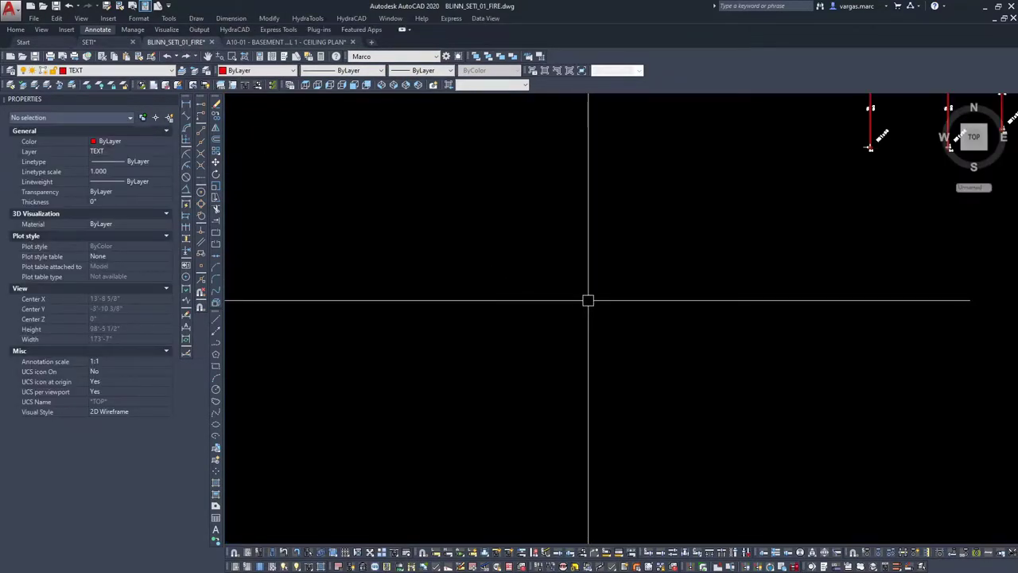
pyautogui.scroll(6, 634, 170)
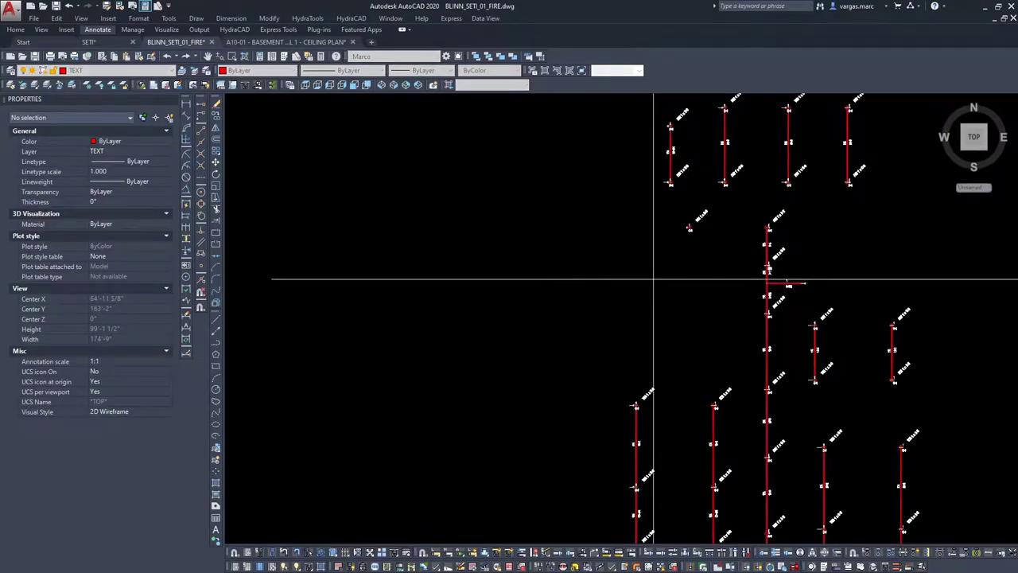
pyautogui.scroll(3, 675, 348)
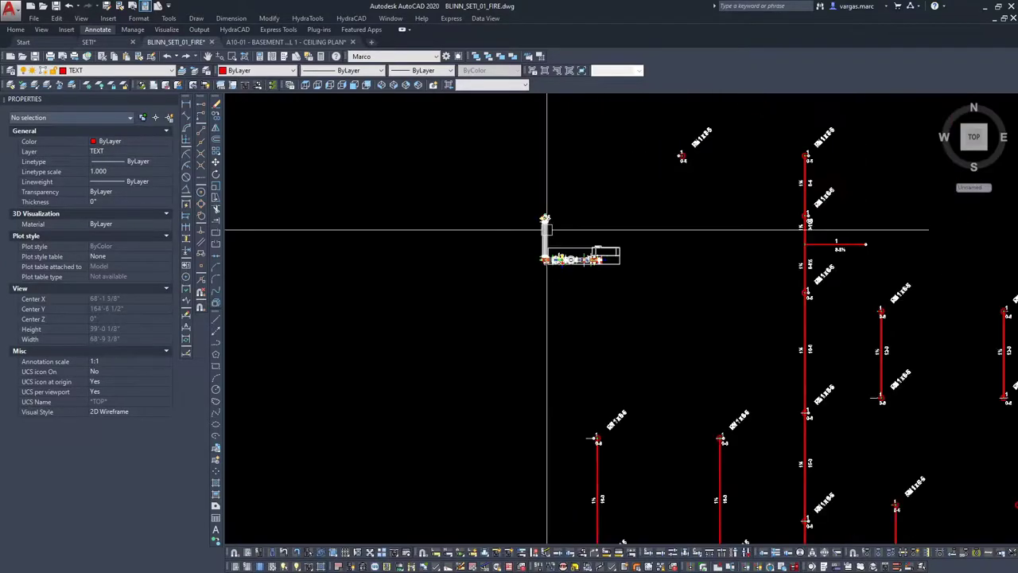
# Step: Move the pasted pump assembly in the fire drawing and save the drawing
pyautogui.click(663, 290)
pyautogui.click(483, 169)
pyautogui.write('m')
pyautogui.press('space')
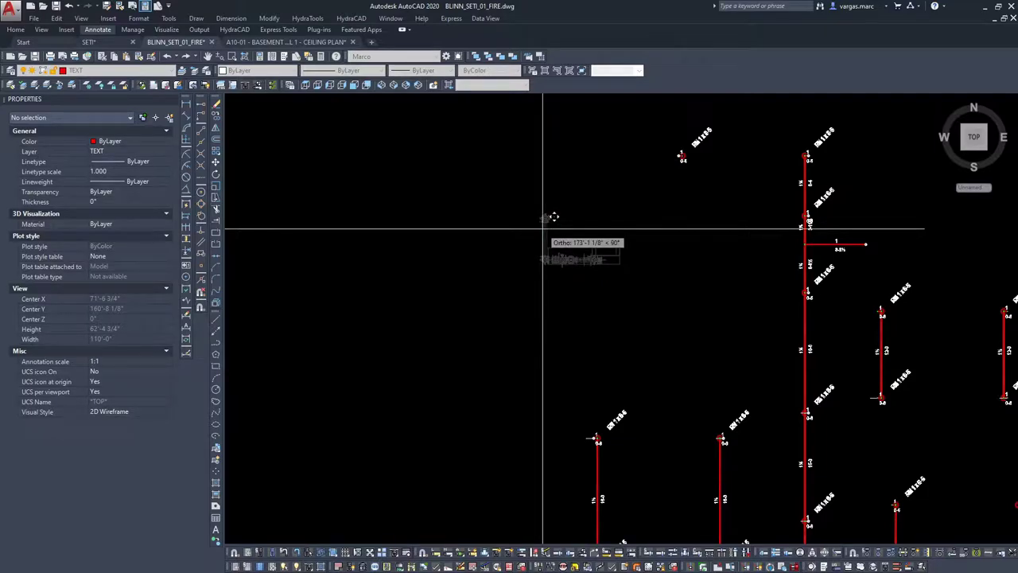
pyautogui.click(545, 219)
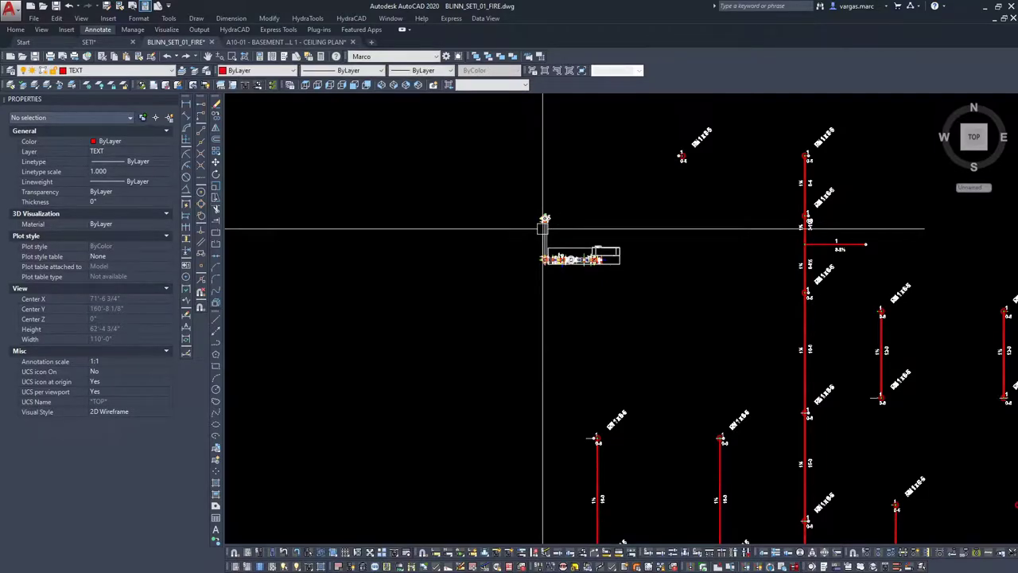
pyautogui.hotkey('ctrl', 's')
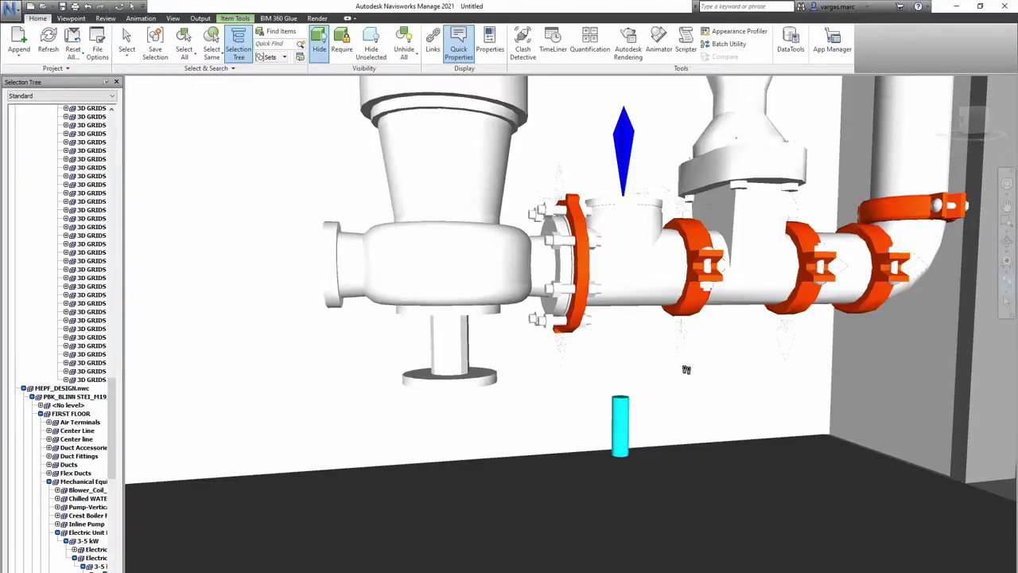
# Step: Refresh the Navisworks coordination model to load the updated fire drawing
pyautogui.scroll(5, 677, 367)
pyautogui.scroll(-5, 670, 365)
pyautogui.moveTo(752, 377); pyautogui.dragTo(749, 454)
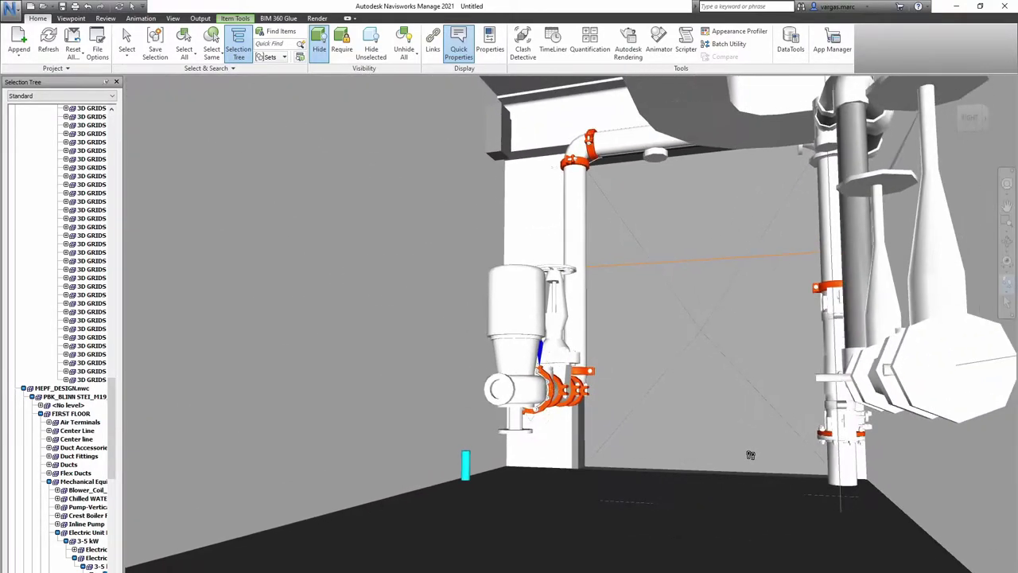
pyautogui.click(49, 43)
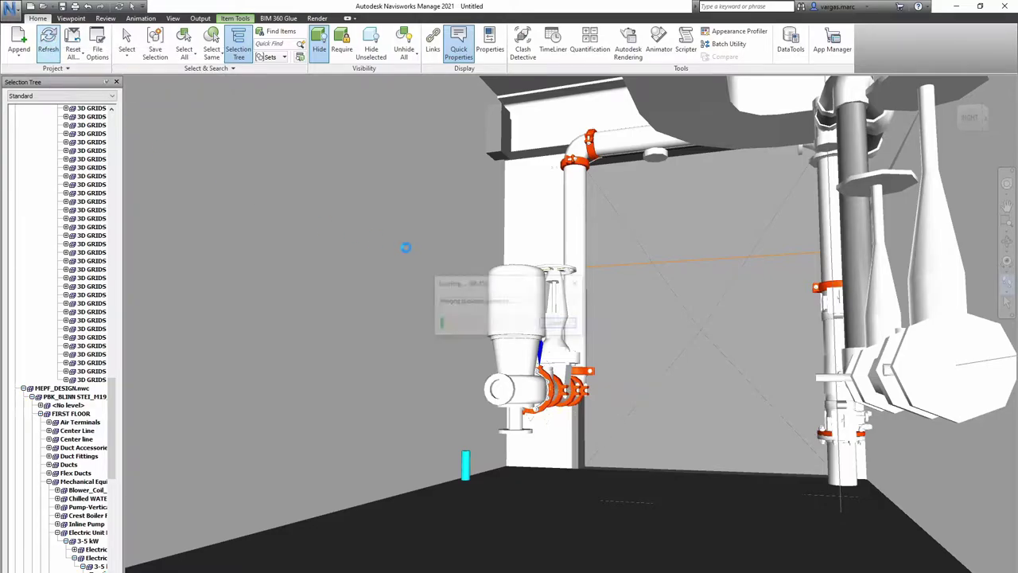
# Step: Measure the clearance between the wall-side piping and the fire pump controller box, then clear the measurement
pyautogui.moveTo(595, 358); pyautogui.dragTo(604, 386)
pyautogui.moveTo(603, 389); pyautogui.dragTo(607, 398, button='middle')
pyautogui.moveTo(607, 398); pyautogui.dragTo(678, 451)
pyautogui.moveTo(679, 403); pyautogui.dragTo(315, 330)
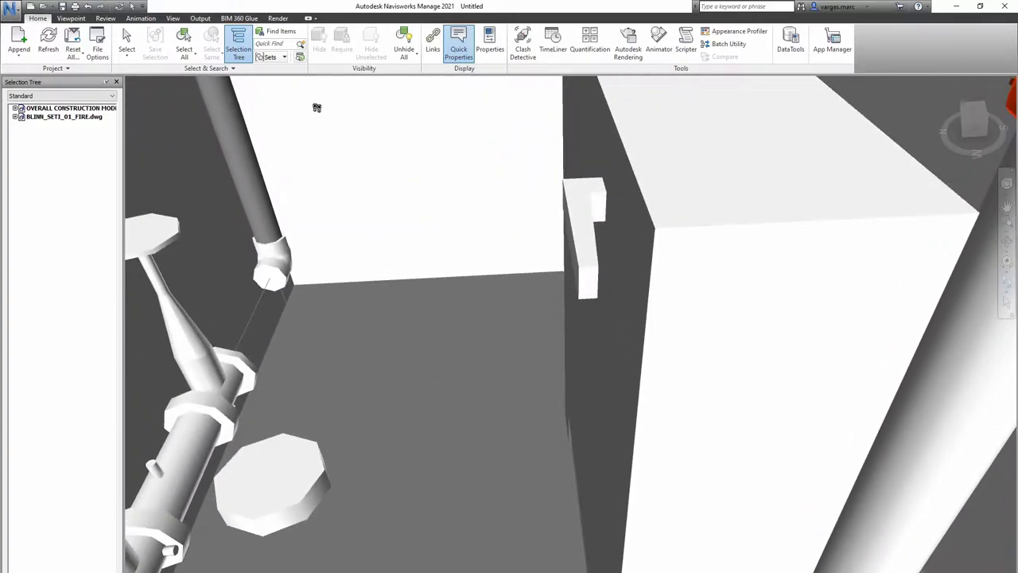
pyautogui.click(106, 19)
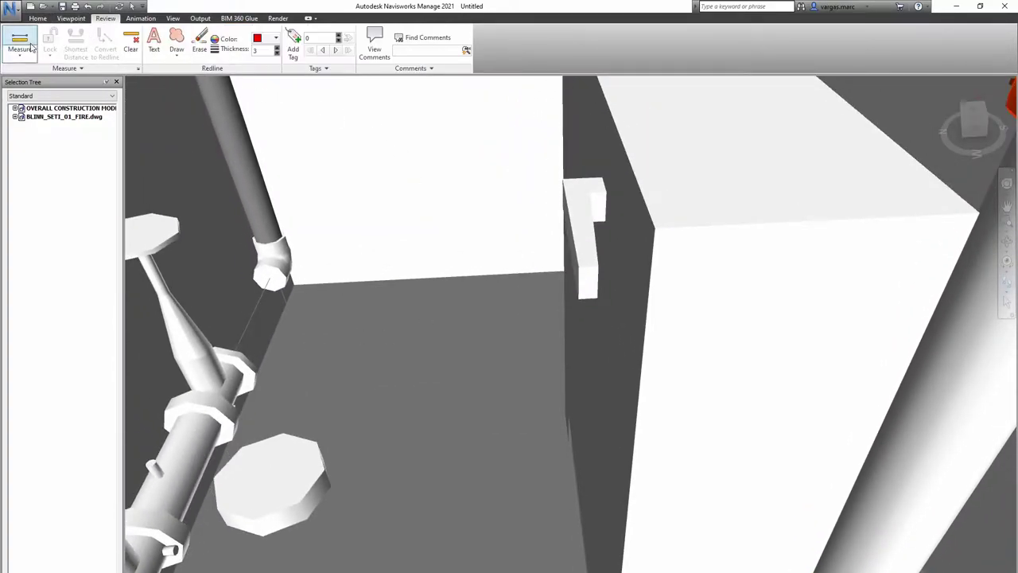
pyautogui.click(184, 468)
pyautogui.moveTo(333, 425); pyautogui.dragTo(436, 554, button='middle')
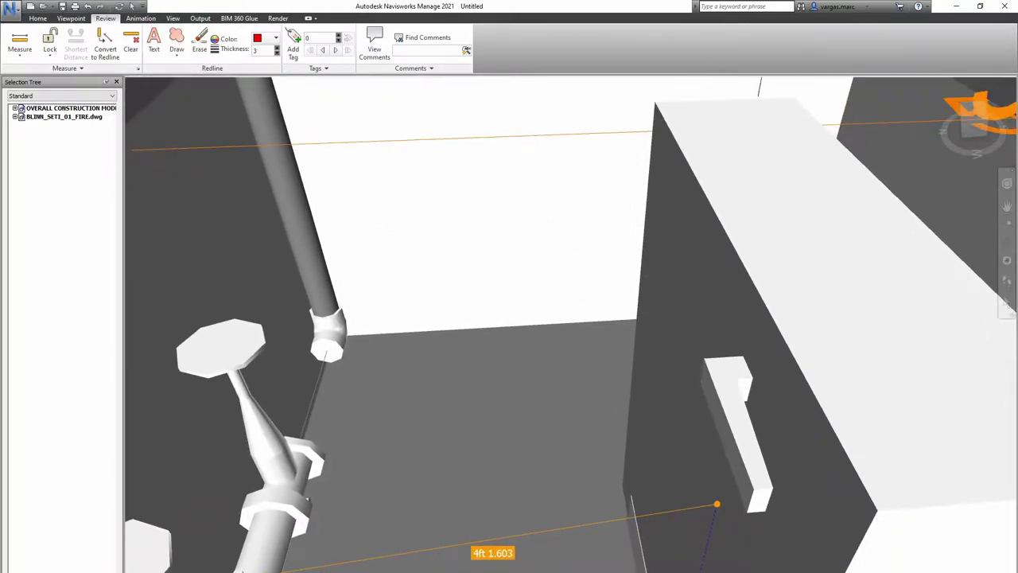
pyautogui.rightClick(515, 571)
pyautogui.click(321, 357)
pyautogui.rightClick(429, 400)
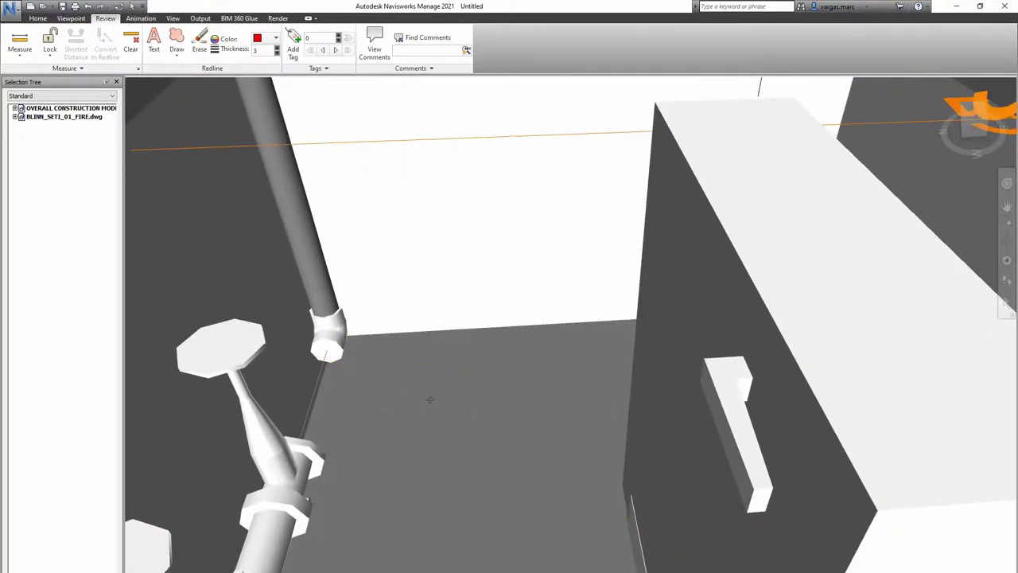
pyautogui.scroll(-1, 434, 400)
pyautogui.scroll(2, 513, 456)
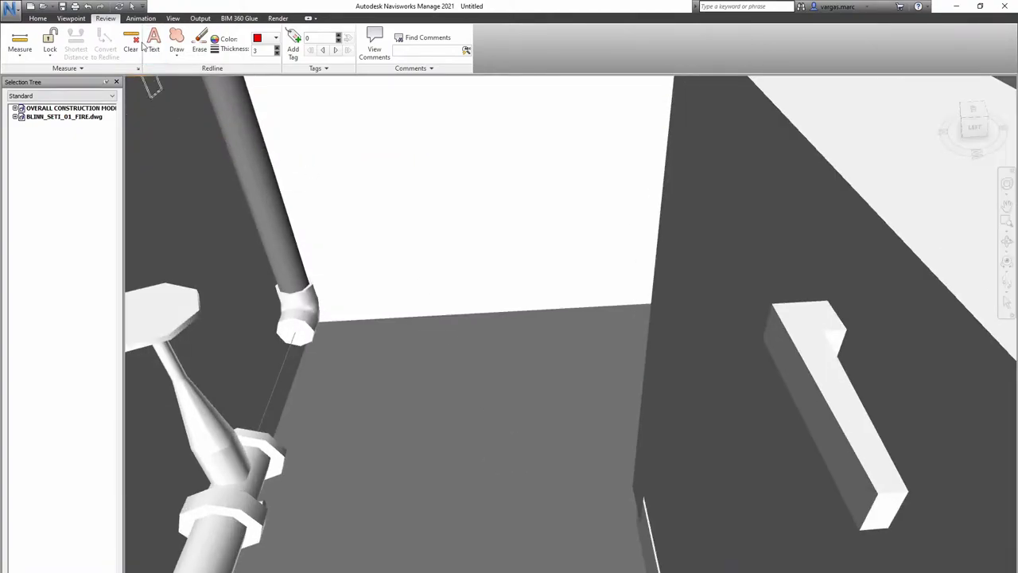
# Step: Enable sectioning with Plane 1 aligned to Top and lower the plane through the building
pyautogui.click(1007, 282)
pyautogui.keyDown('shift'); pyautogui.moveTo(573, 318); pyautogui.dragTo(423, 356, button='middle'); pyautogui.keyUp('shift')
pyautogui.moveTo(499, 362); pyautogui.dragTo(993, 386)
pyautogui.scroll(4, 696, 402)
pyautogui.moveTo(673, 389); pyautogui.dragTo(663, 316, button='middle')
pyautogui.scroll(-4, 663, 316)
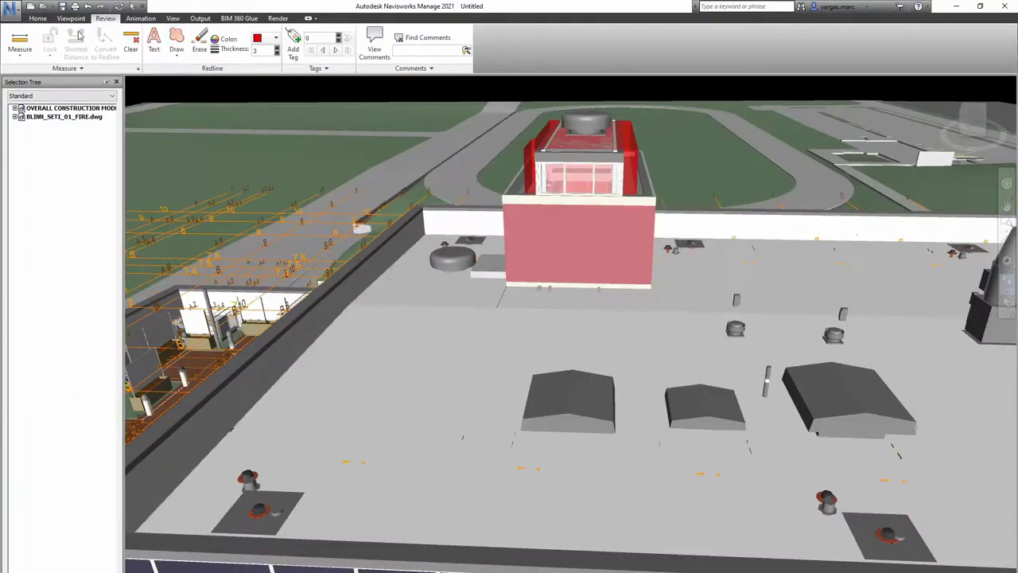
pyautogui.click(71, 20)
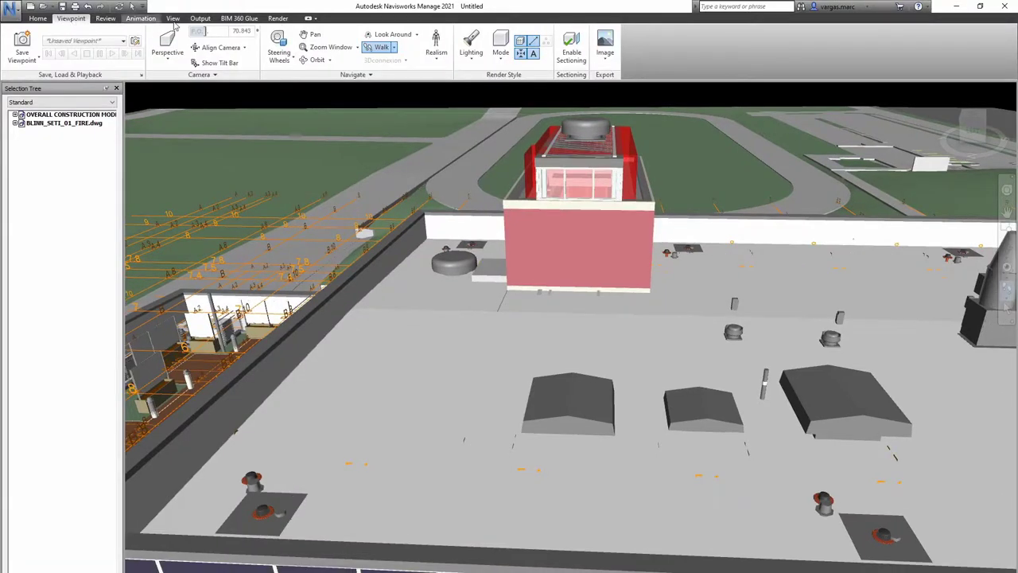
pyautogui.click(571, 47)
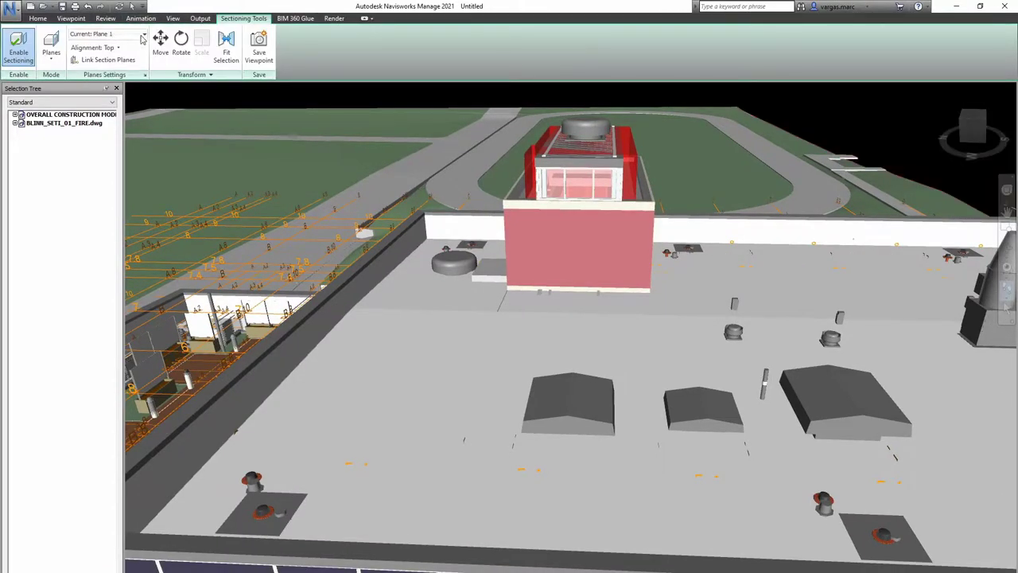
pyautogui.click(160, 44)
pyautogui.click(94, 48)
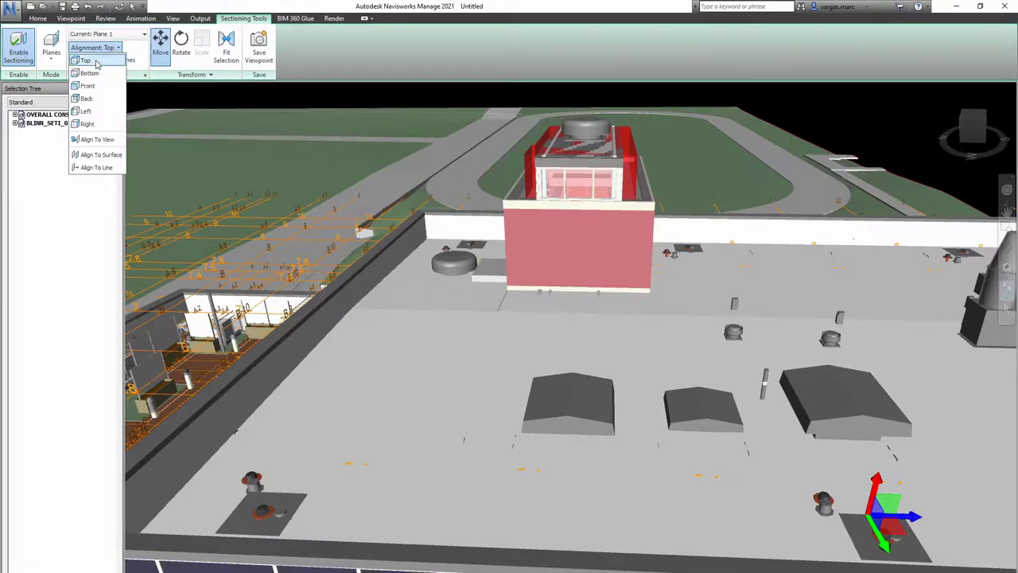
pyautogui.click(94, 61)
pyautogui.moveTo(907, 273); pyautogui.dragTo(889, 130)
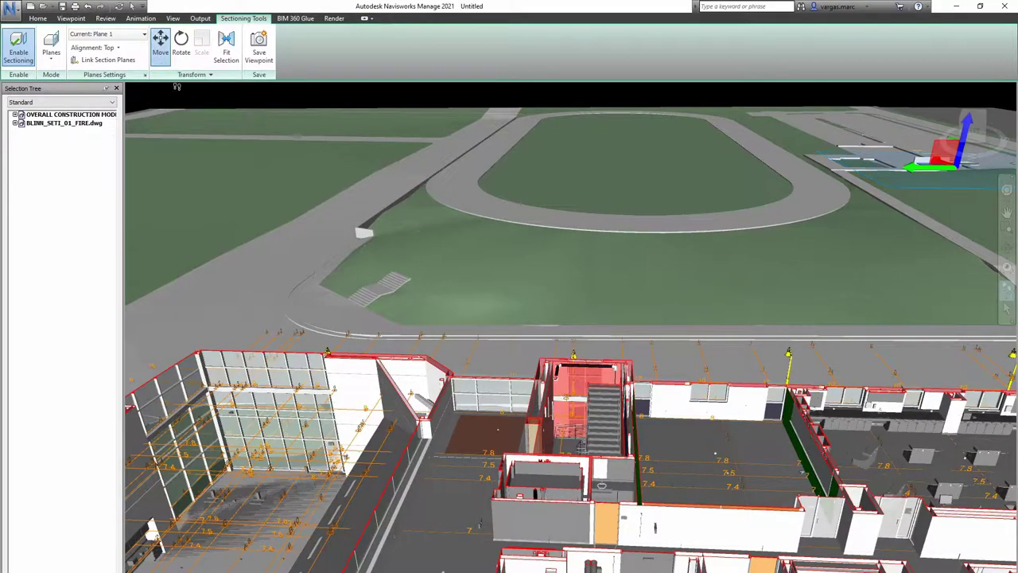
# Step: Reposition the top section plane over the pump room so it cuts just above the fire pump piping
pyautogui.moveTo(845, 154); pyautogui.dragTo(624, 294)
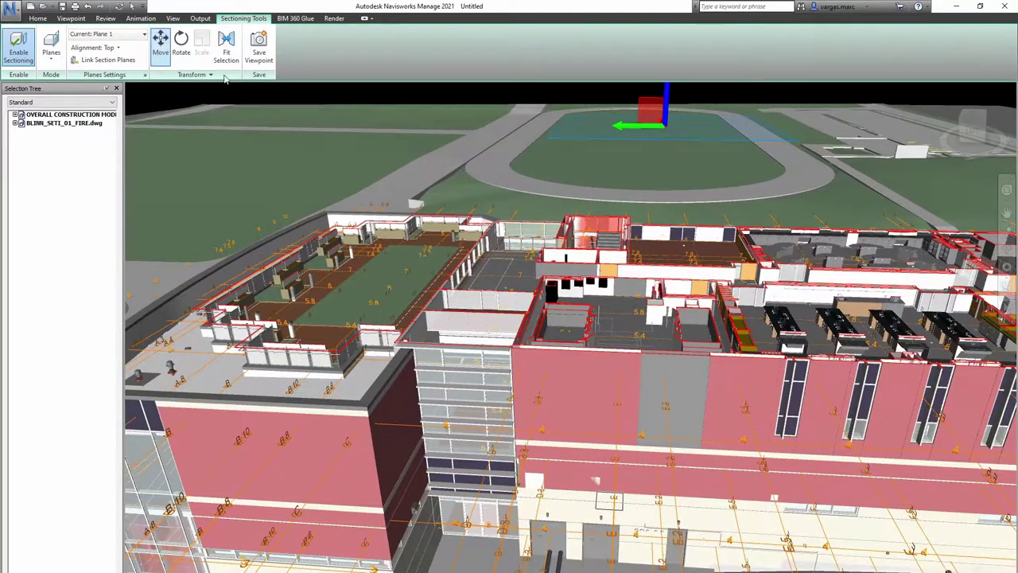
pyautogui.click(161, 46)
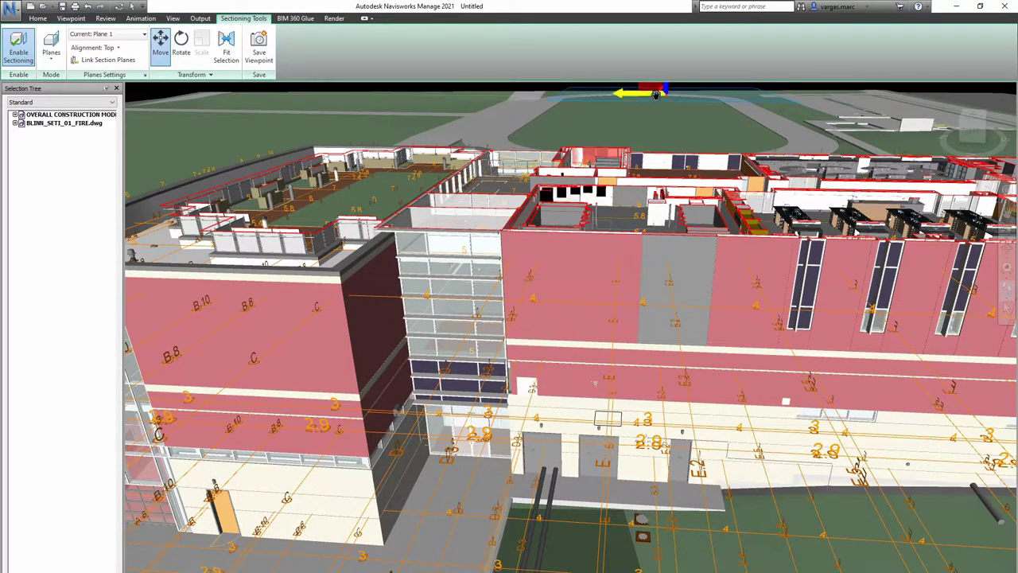
pyautogui.moveTo(655, 93); pyautogui.dragTo(442, 225)
pyautogui.moveTo(617, 549); pyautogui.dragTo(553, 290)
pyautogui.scroll(-5, 633, 455)
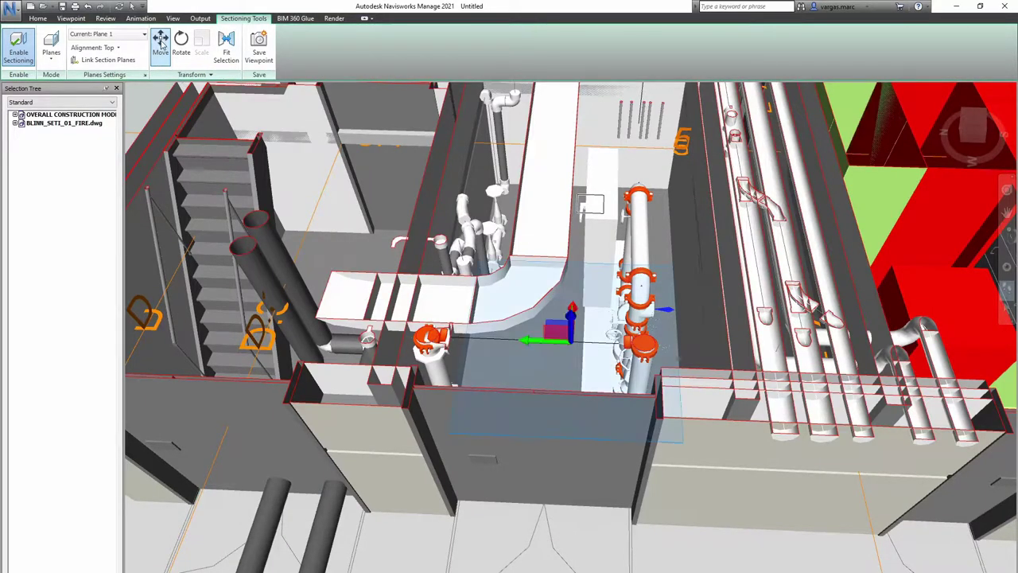
pyautogui.moveTo(570, 318); pyautogui.dragTo(571, 307)
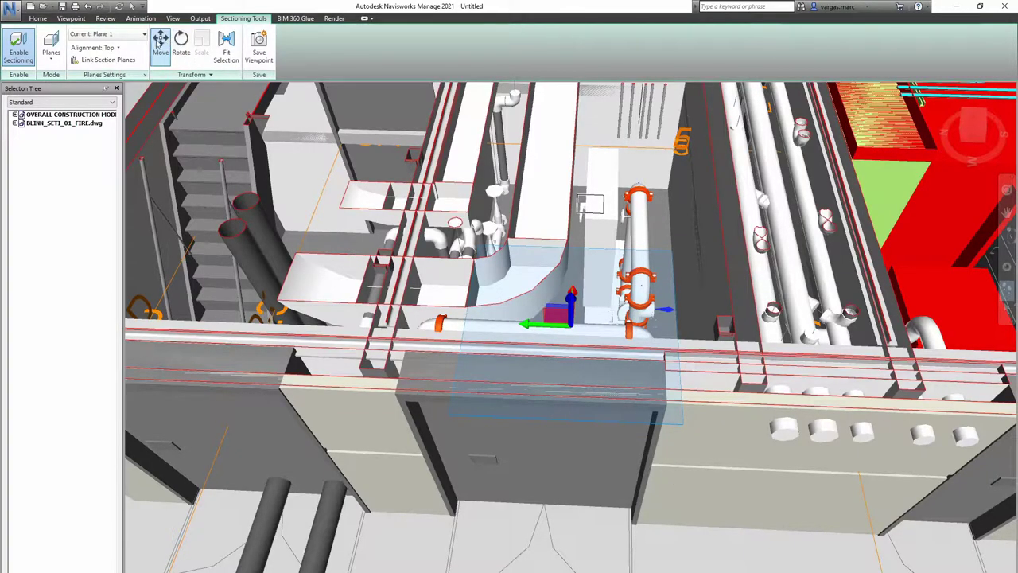
# Step: Examine the pump assembly, its bypass and the valve riser for fit against the surrounding walls and ductwork
pyautogui.keyDown('shift'); pyautogui.moveTo(568, 472); pyautogui.dragTo(545, 356, button='middle'); pyautogui.keyUp('shift')
pyautogui.moveTo(545, 356); pyautogui.dragTo(574, 340)
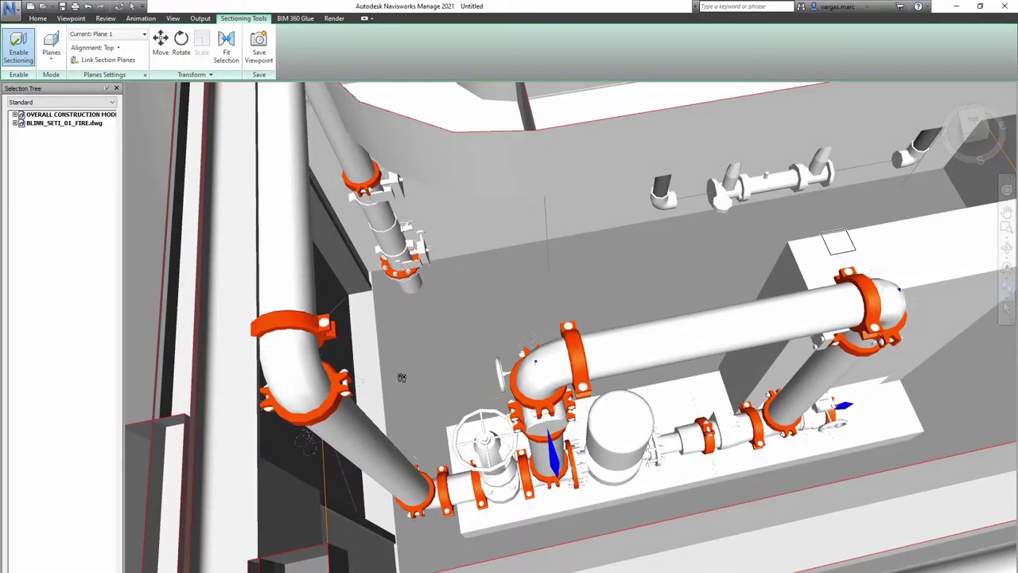
pyautogui.moveTo(402, 377); pyautogui.dragTo(482, 406)
pyautogui.keyDown('shift'); pyautogui.moveTo(483, 406); pyautogui.dragTo(483, 424, button='middle'); pyautogui.keyUp('shift')
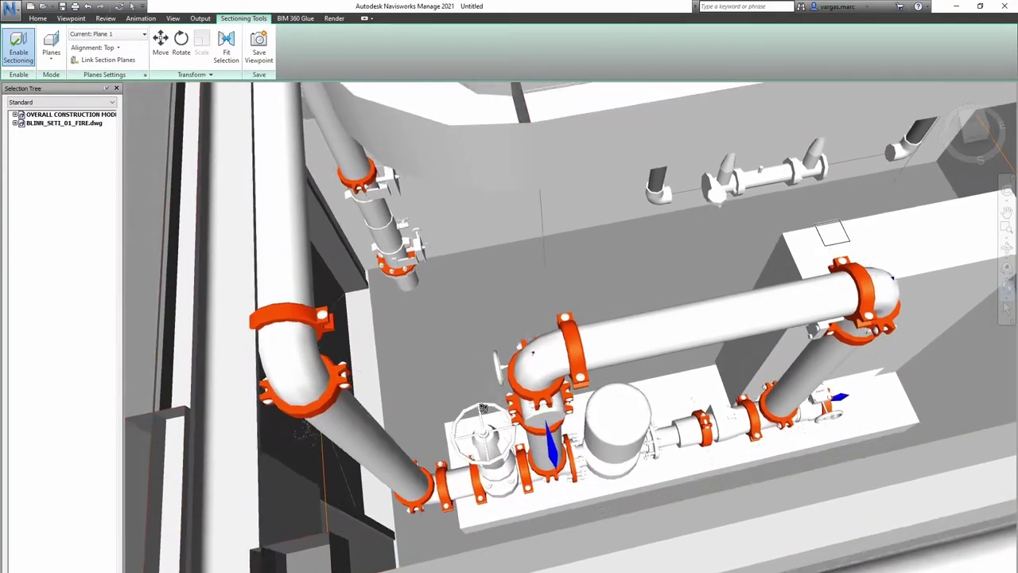
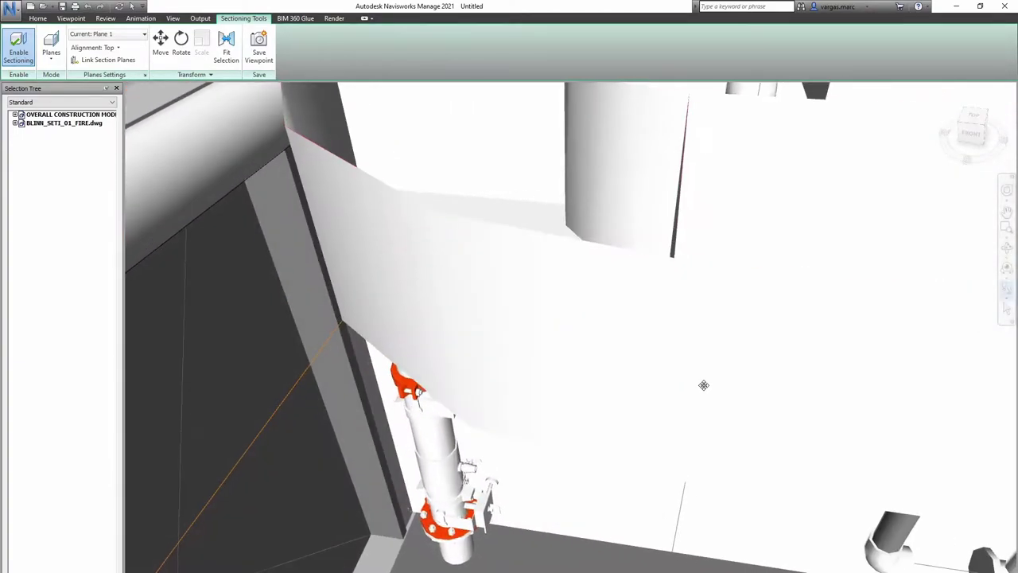
pyautogui.moveTo(680, 382); pyautogui.dragTo(707, 406, button='middle')
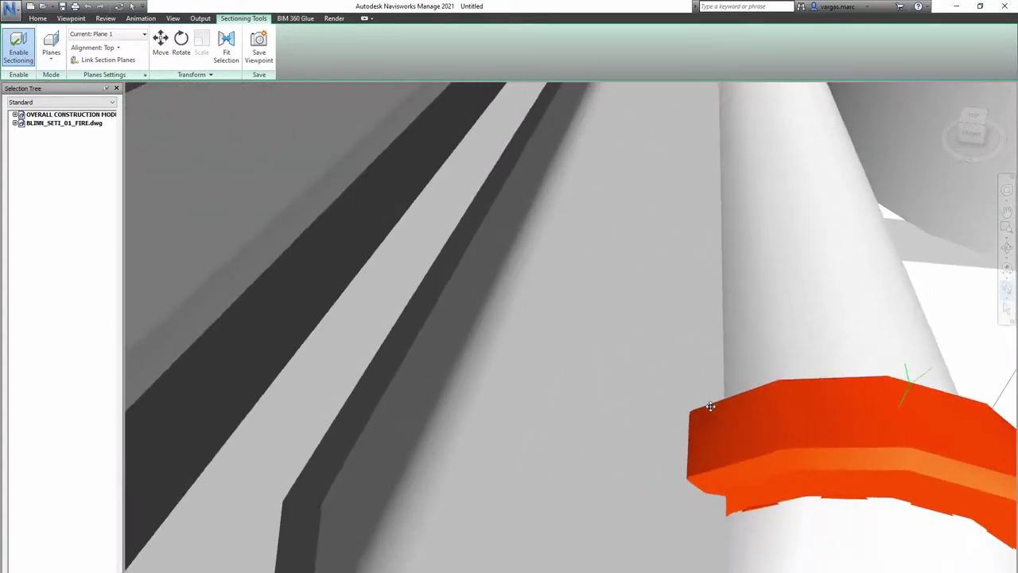
pyautogui.scroll(5, 718, 372)
pyautogui.moveTo(717, 371); pyautogui.dragTo(688, 330)
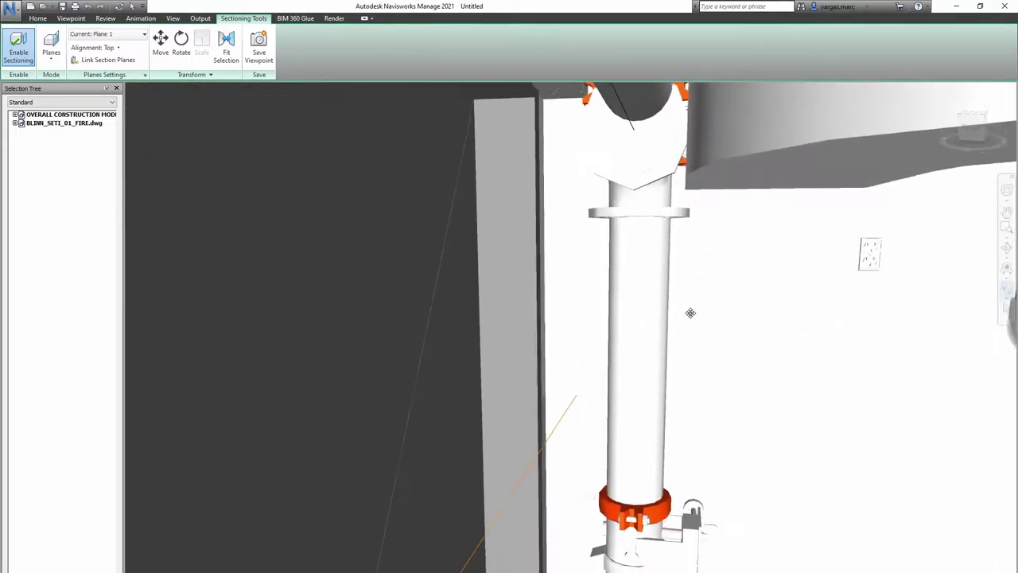
pyautogui.moveTo(688, 264); pyautogui.dragTo(673, 319, button='middle')
pyautogui.moveTo(673, 319); pyautogui.dragTo(629, 332)
pyautogui.moveTo(586, 347)
pyautogui.mouseDown(button='middle')
pyautogui.moveTo(607, 348)
pyautogui.moveTo(613, 364)
pyautogui.moveTo(601, 346)
pyautogui.mouseUp(button='middle')
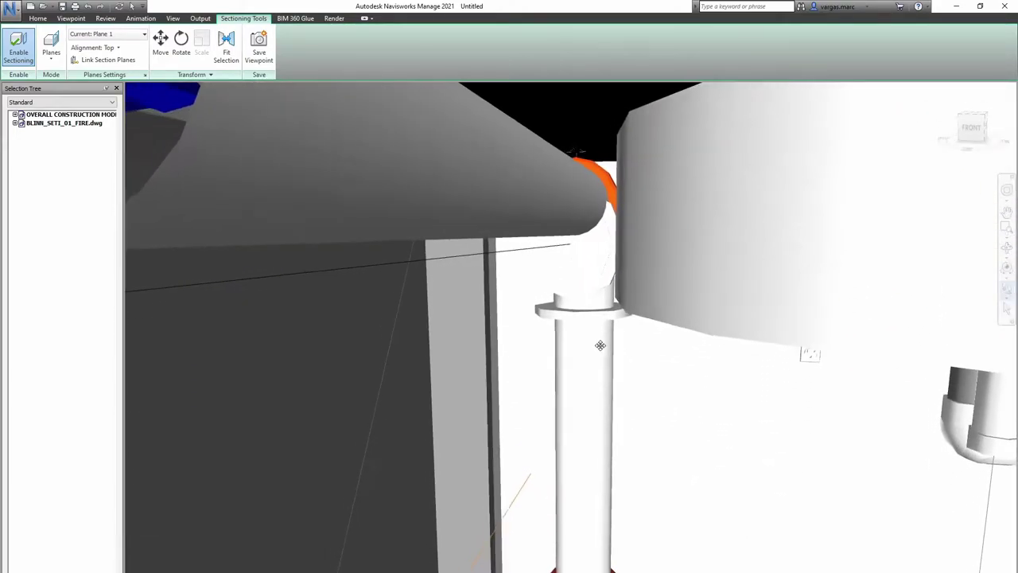
pyautogui.moveTo(568, 318); pyautogui.dragTo(350, 400)
pyautogui.moveTo(295, 420); pyautogui.dragTo(455, 333)
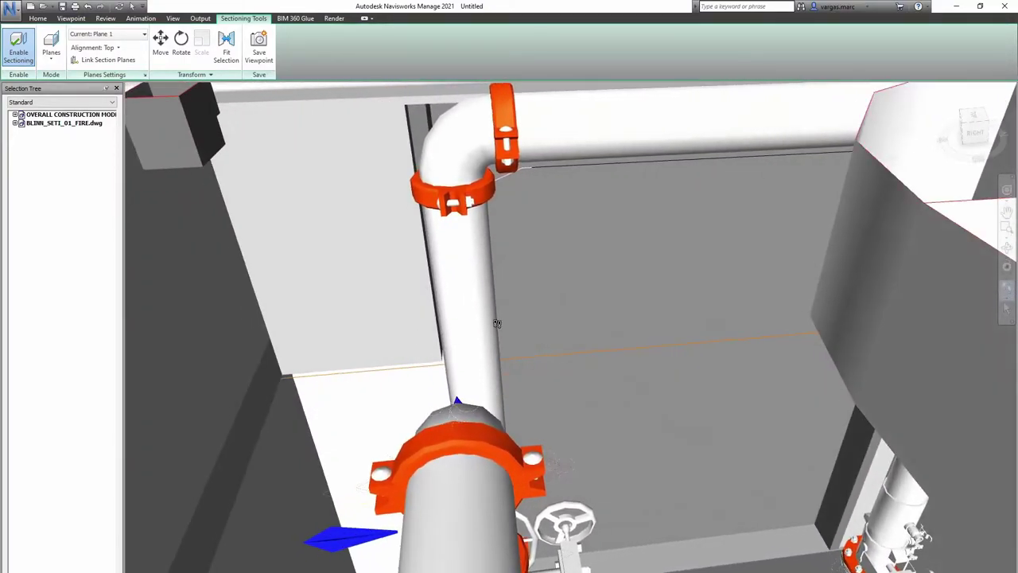
# Step: Examine the overhead fire pipe and its end elbow beside the duct, and the pump skid from above
pyautogui.scroll(-3, 707, 283)
pyautogui.moveTo(697, 289); pyautogui.dragTo(761, 348, button='middle')
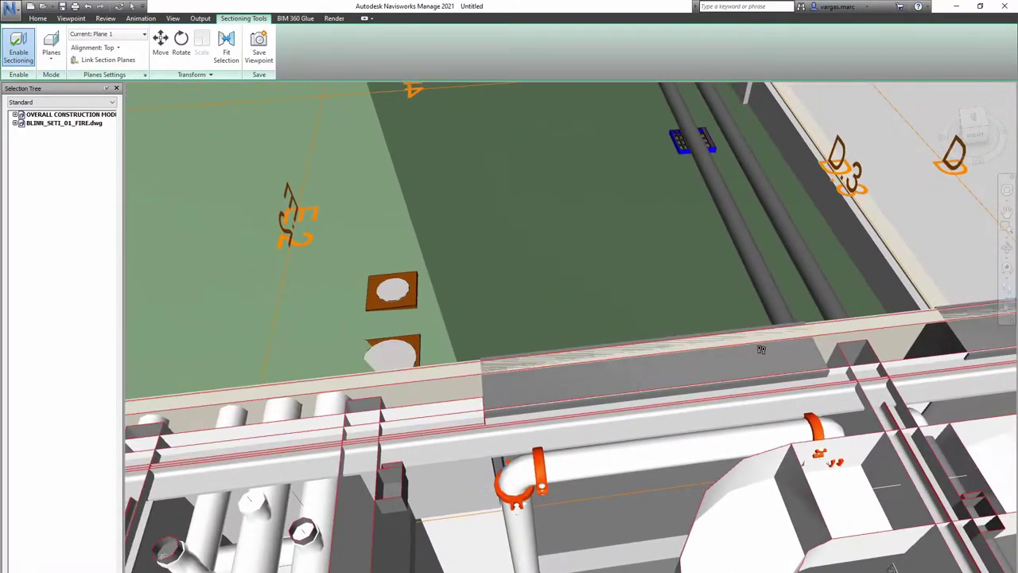
pyautogui.scroll(-4, 794, 312)
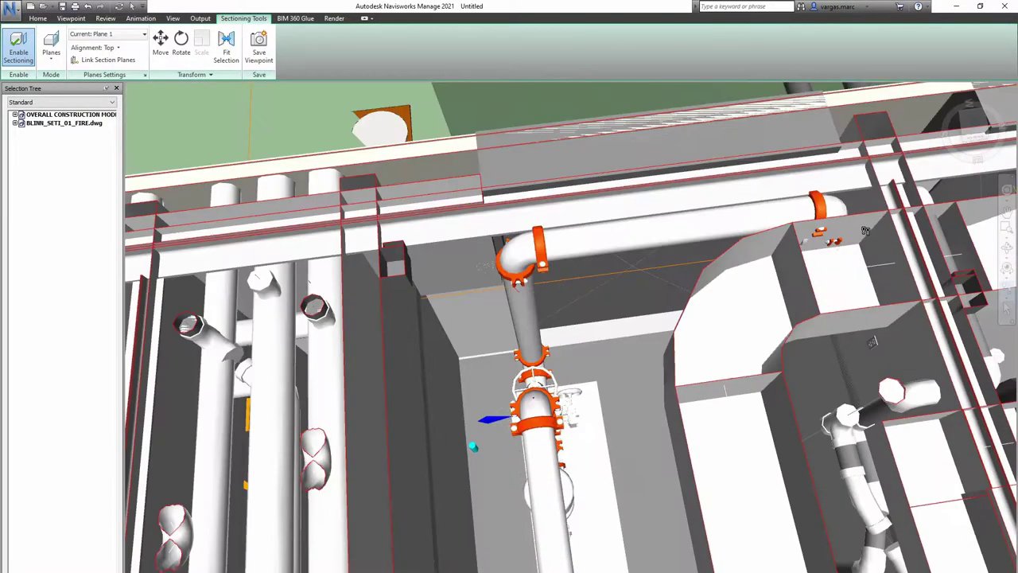
pyautogui.moveTo(865, 231); pyautogui.dragTo(701, 282, button='middle')
pyautogui.scroll(2, 614, 148)
pyautogui.moveTo(681, 205); pyautogui.dragTo(722, 359, button='middle')
pyautogui.moveTo(722, 358); pyautogui.dragTo(711, 327)
pyautogui.keyDown('shift'); pyautogui.moveTo(710, 409); pyautogui.dragTo(674, 293, button='middle'); pyautogui.keyUp('shift')
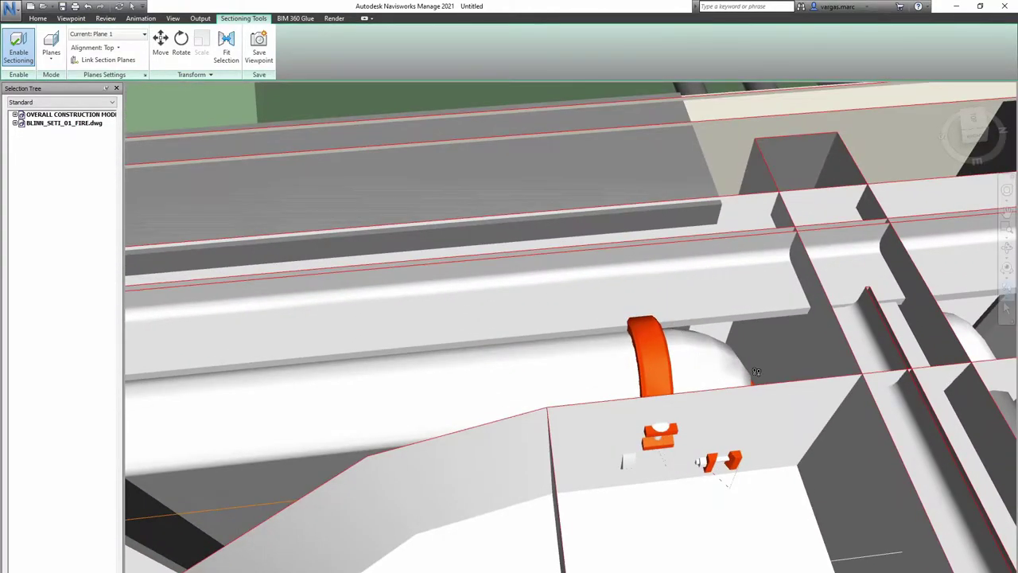
pyautogui.moveTo(736, 475)
pyautogui.keyDown('shift'); pyautogui.mouseDown(button='middle')
pyautogui.moveTo(710, 418)
pyautogui.moveTo(732, 514)
pyautogui.moveTo(723, 481)
pyautogui.moveTo(521, 424)
pyautogui.moveTo(516, 345)
pyautogui.moveTo(526, 318)
pyautogui.moveTo(568, 320)
pyautogui.moveTo(604, 380)
pyautogui.moveTo(569, 331)
pyautogui.moveTo(622, 308)
pyautogui.moveTo(610, 324)
pyautogui.moveTo(631, 307)
pyautogui.moveTo(647, 310)
pyautogui.mouseUp(button='middle'); pyautogui.keyUp('shift')
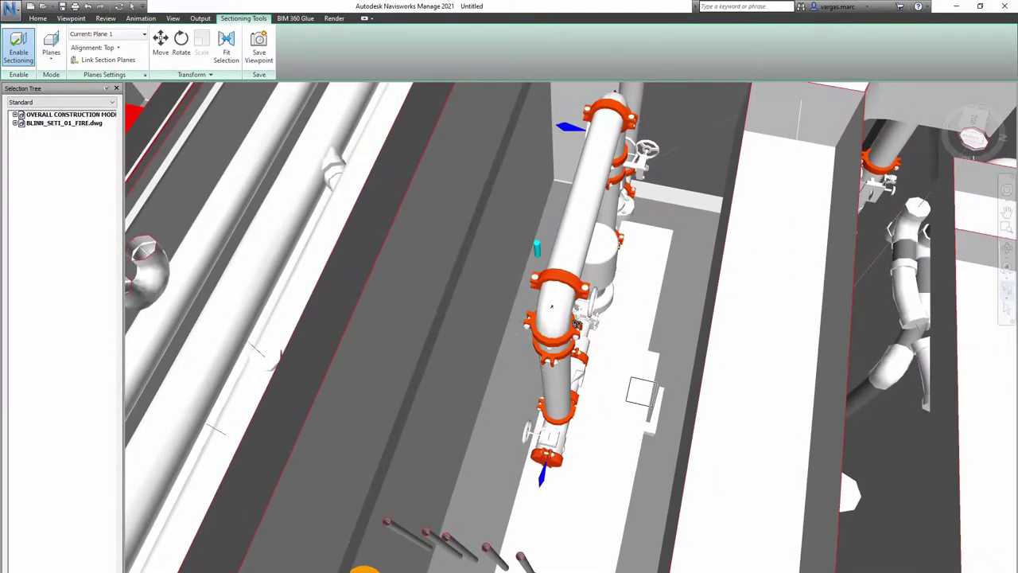
# Step: Switch to the SETI drawing in AutoCAD and search the HydraLIST miscellaneous parts for 3-WAY
pyautogui.click(949, 7)
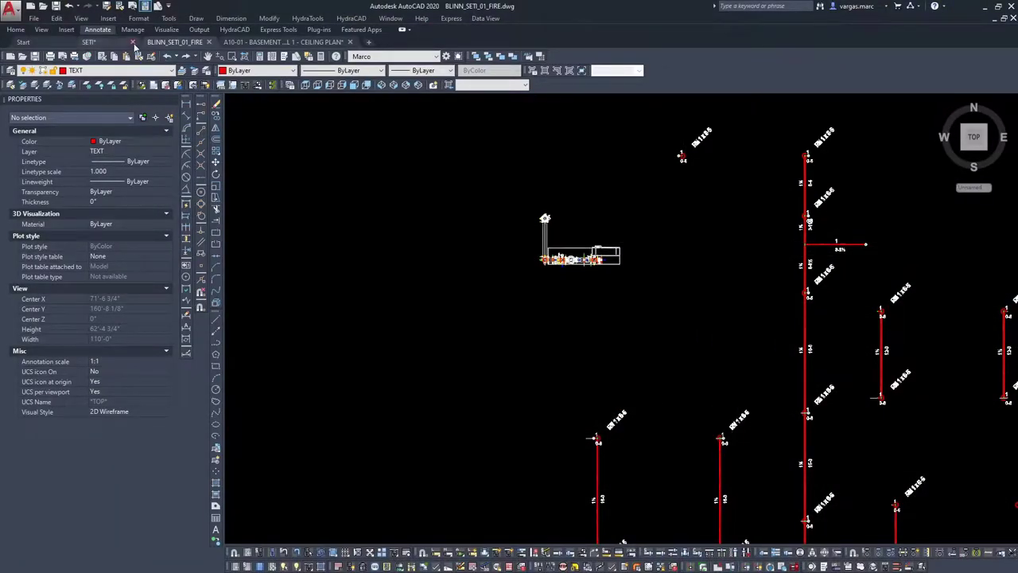
pyautogui.click(96, 44)
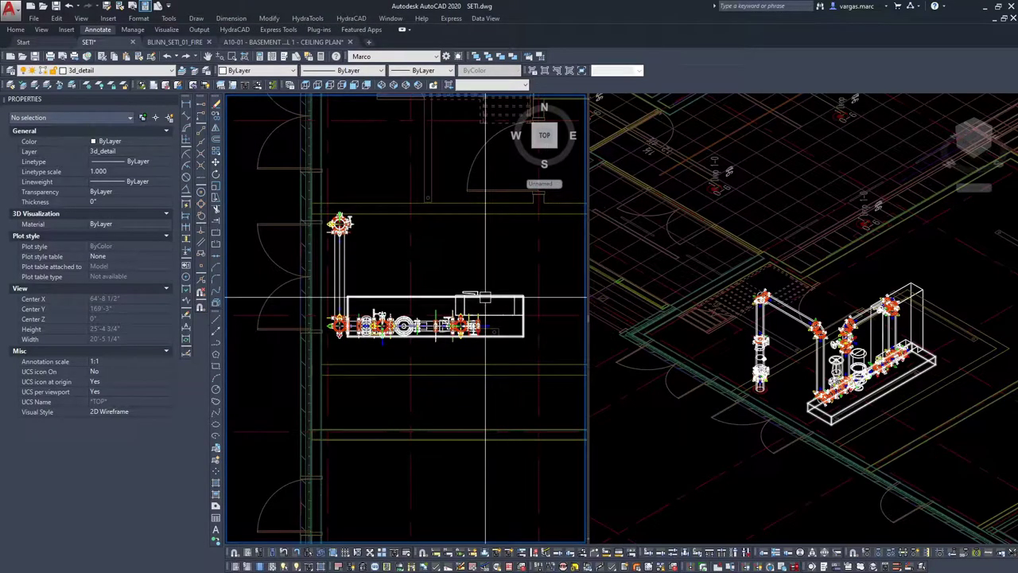
pyautogui.scroll(4, 323, 335)
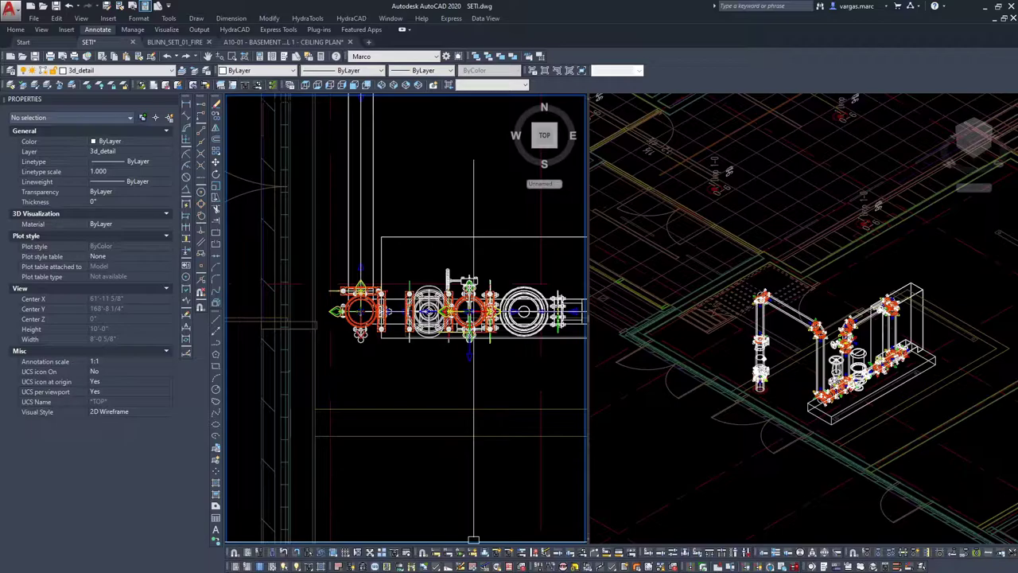
pyautogui.hotkey('alt', 'Tab')
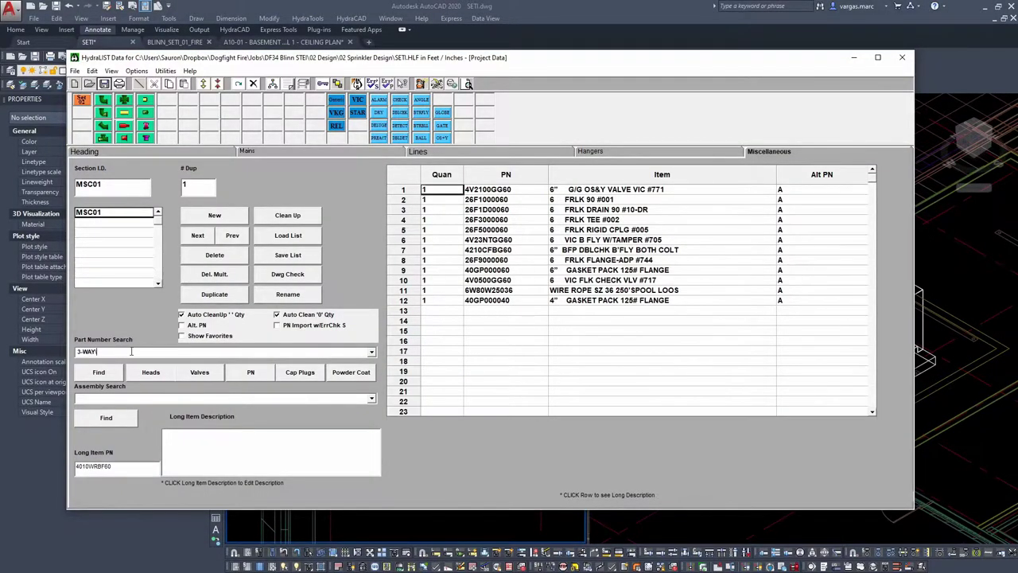
pyautogui.press('Return')
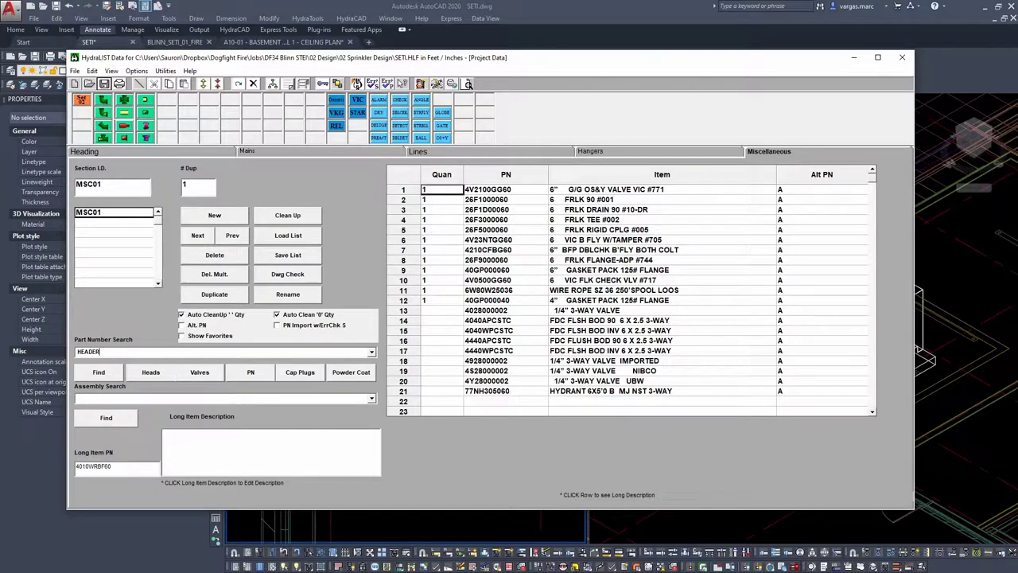
# Step: Search the part numbers for HEADER, then for TEST, and look through the matching test and drain items
pyautogui.press('Return')
pyautogui.doubleClick(109, 350)
pyautogui.write('TEST')
pyautogui.press('Return')
pyautogui.scroll(-20, 559, 302)
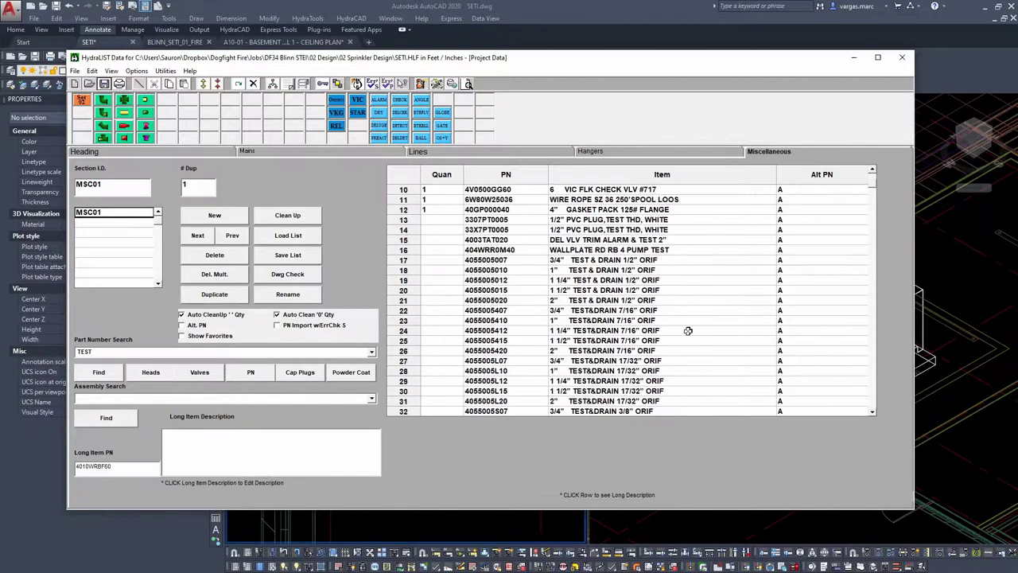
pyautogui.scroll(-20, 708, 313)
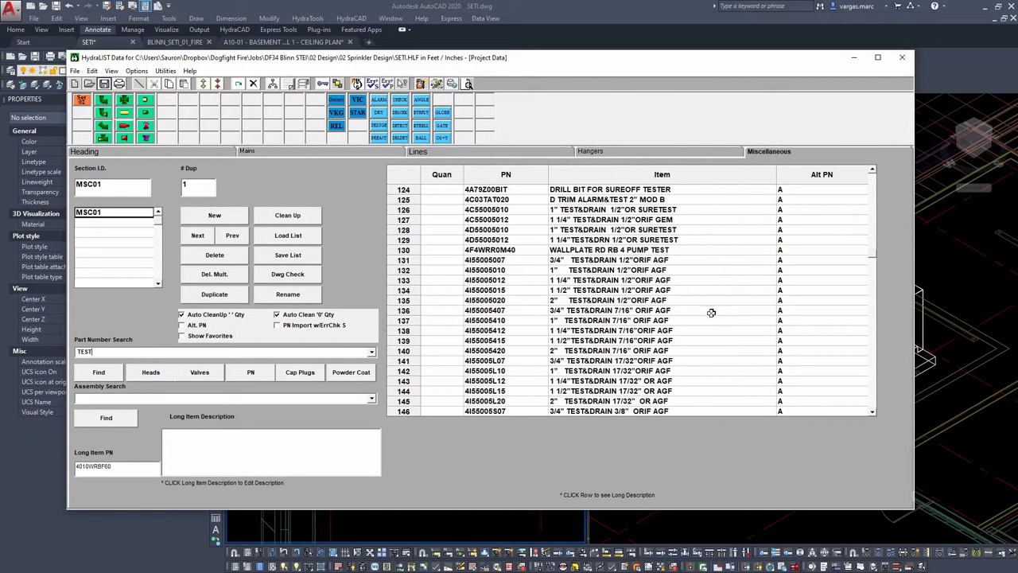
pyautogui.scroll(-7, 712, 314)
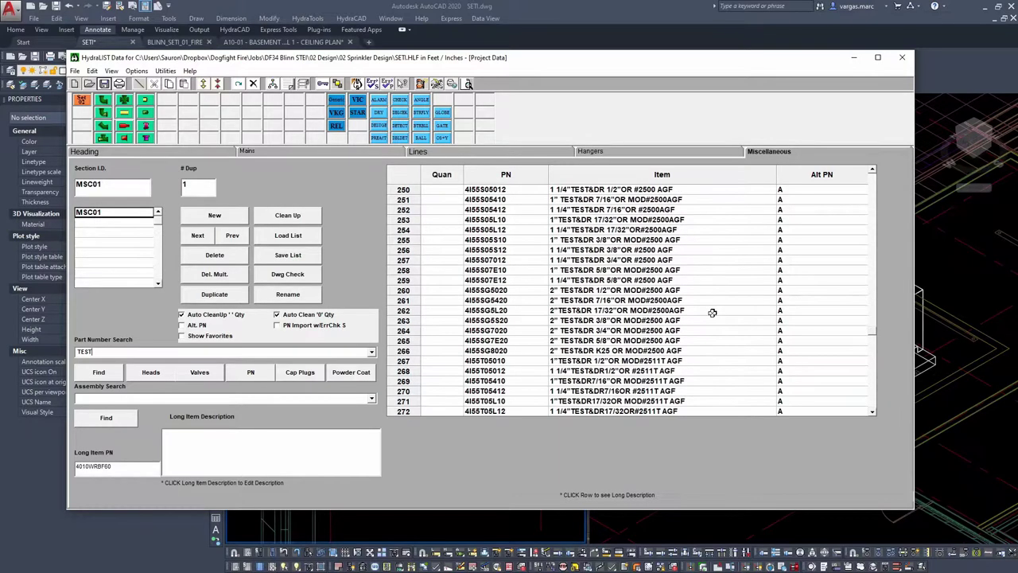
pyautogui.scroll(-10, 712, 312)
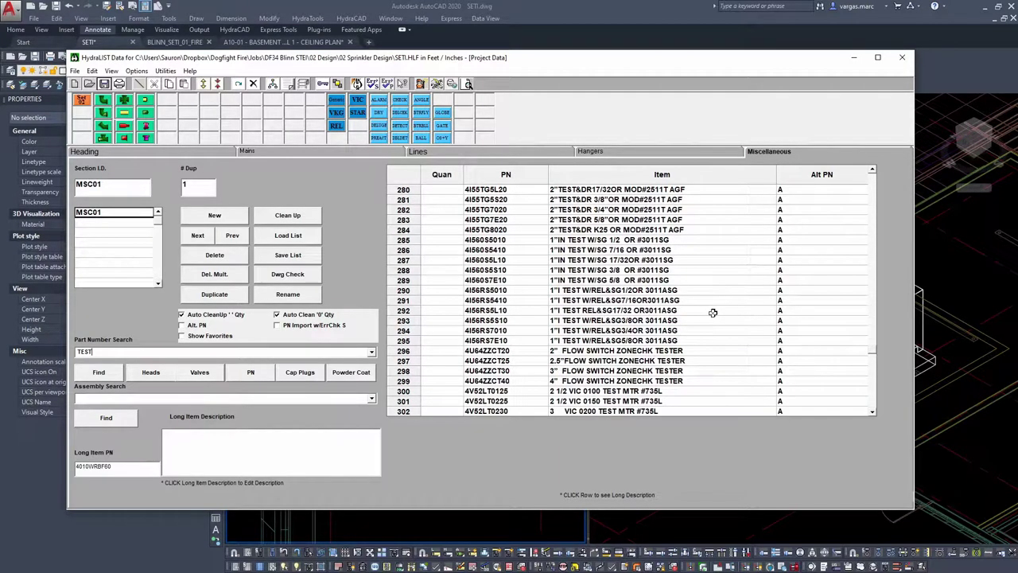
pyautogui.scroll(-19, 712, 312)
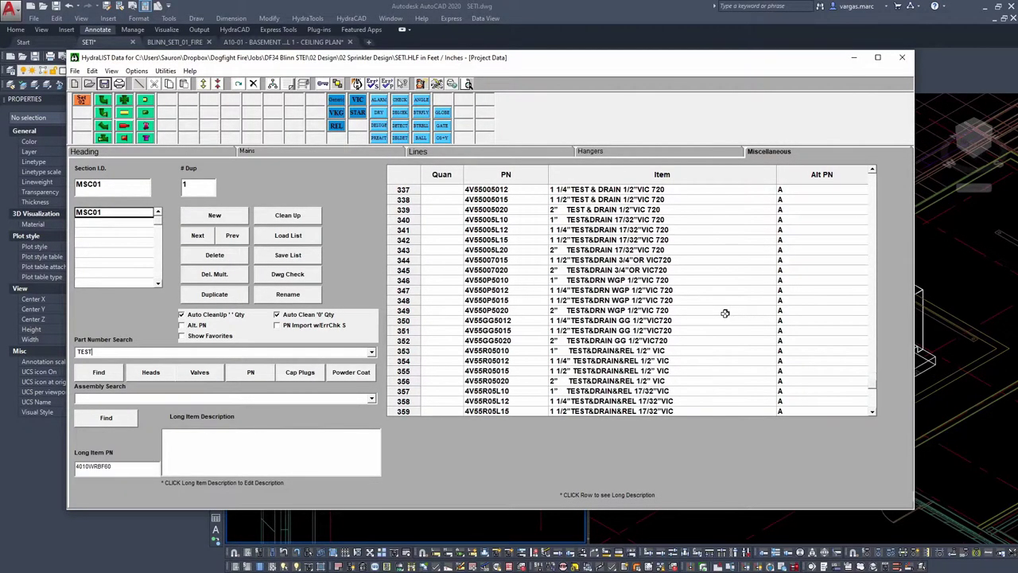
pyautogui.scroll(-5, 724, 313)
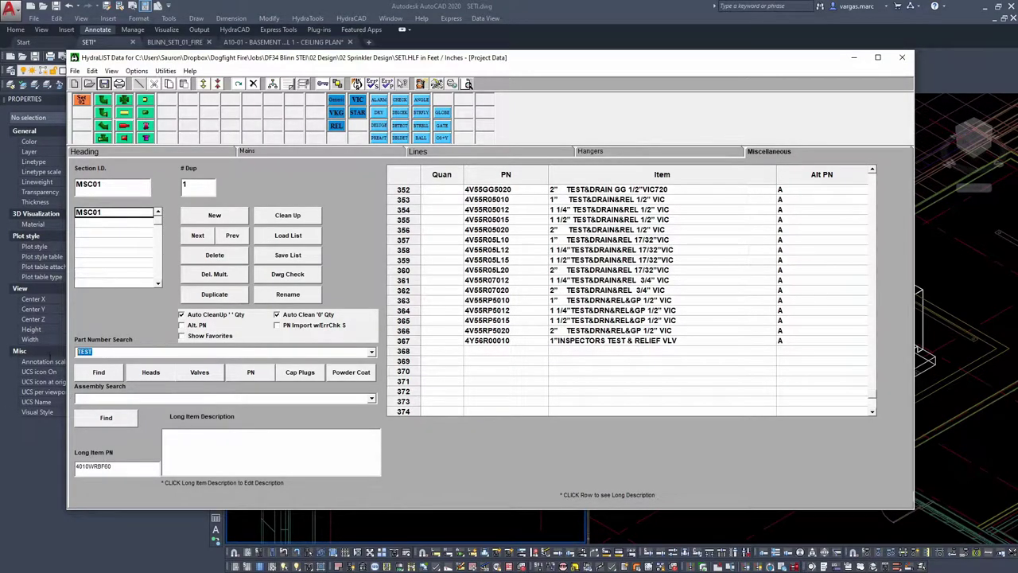
# Step: Search the parts for PUMP, set the quantity of the 6" PUMP MANIFOLD 3 X 2 1/2" 125# (4A4PM13260) to 1 and save the list
pyautogui.write('PUMP')
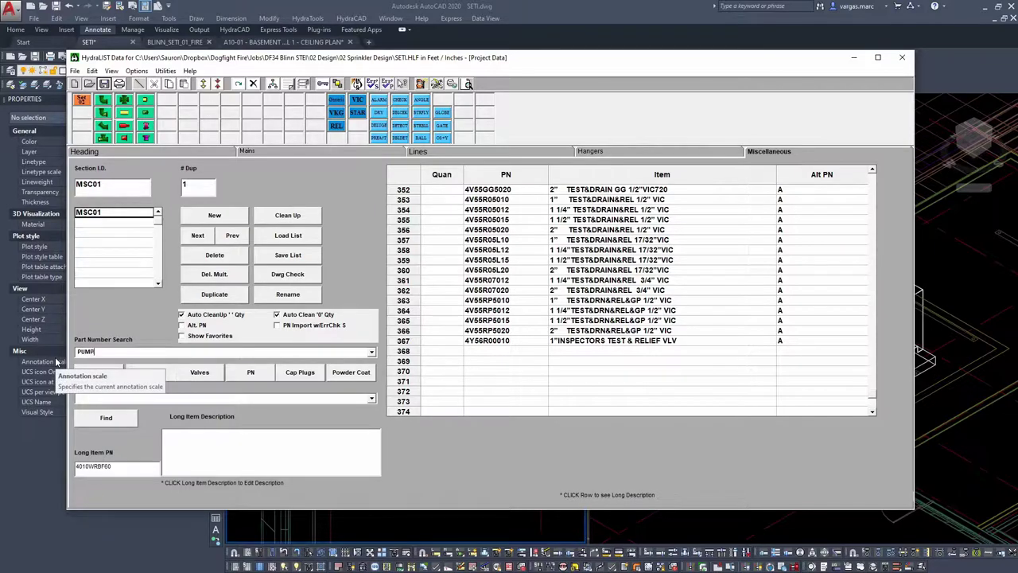
pyautogui.press('Return')
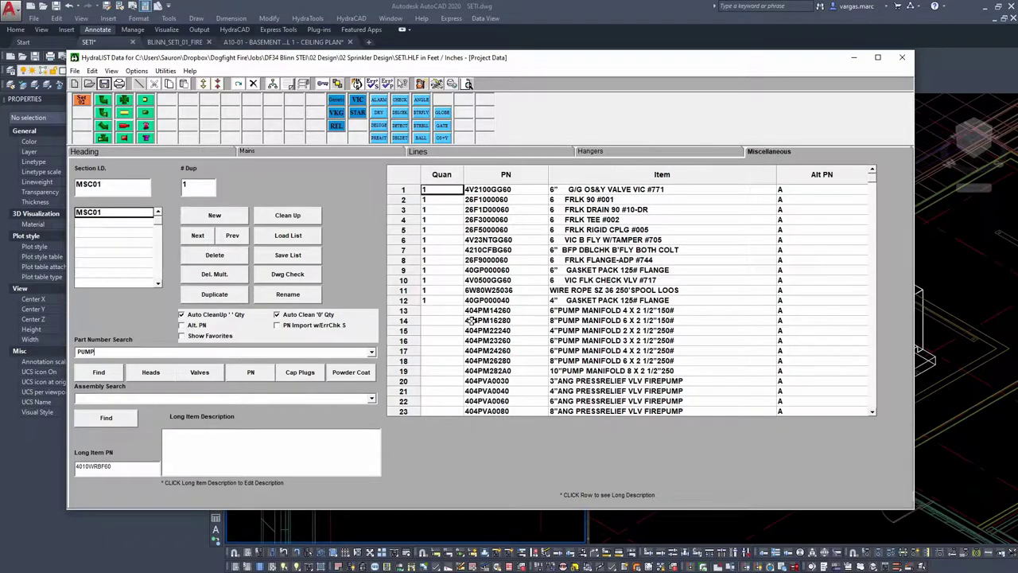
pyautogui.scroll(-3, 730, 316)
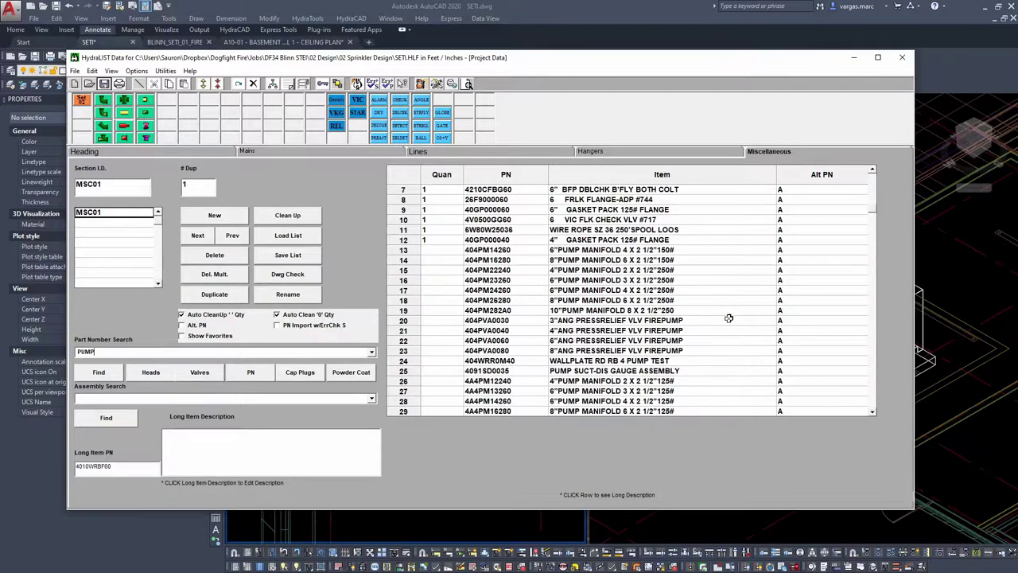
pyautogui.scroll(-1, 727, 320)
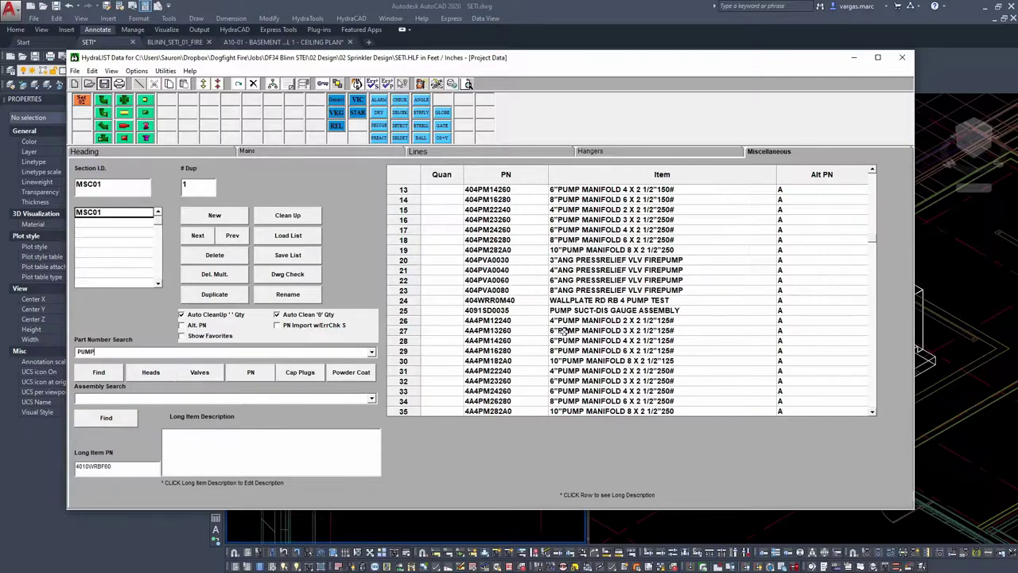
pyautogui.click(440, 331)
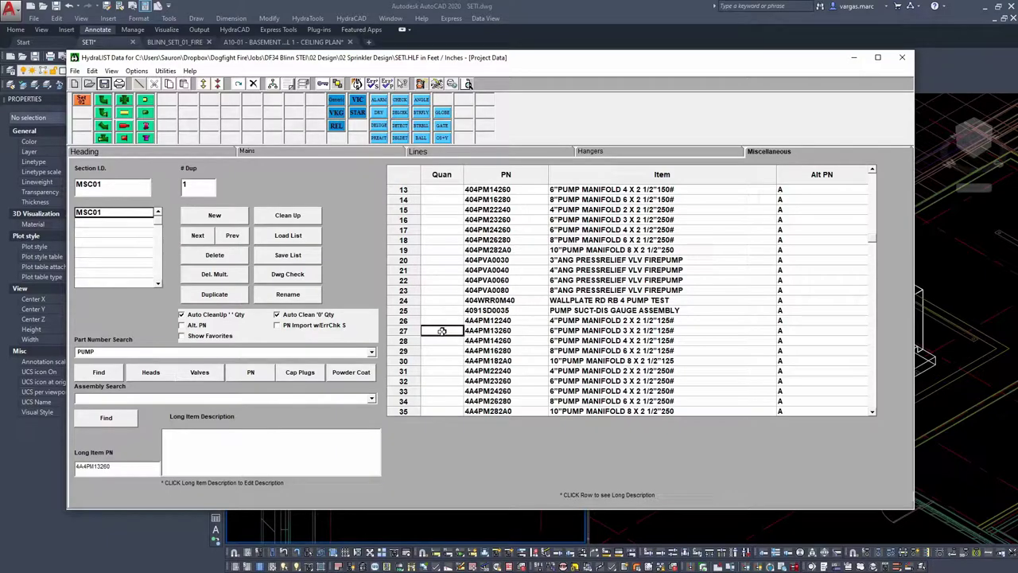
pyautogui.write('1')
pyautogui.click(672, 320)
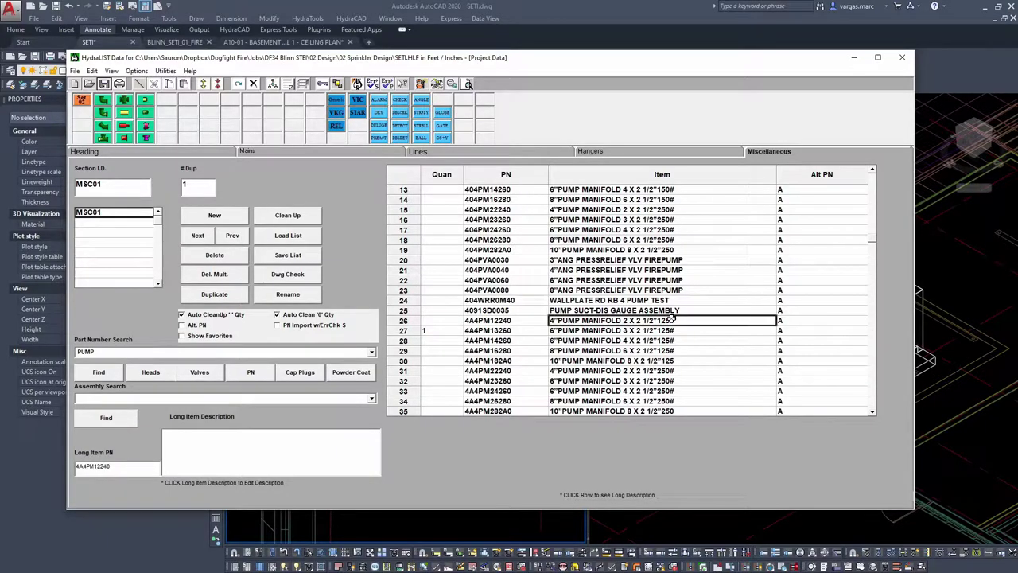
pyautogui.scroll(-3, 672, 318)
pyautogui.scroll(-1, 672, 319)
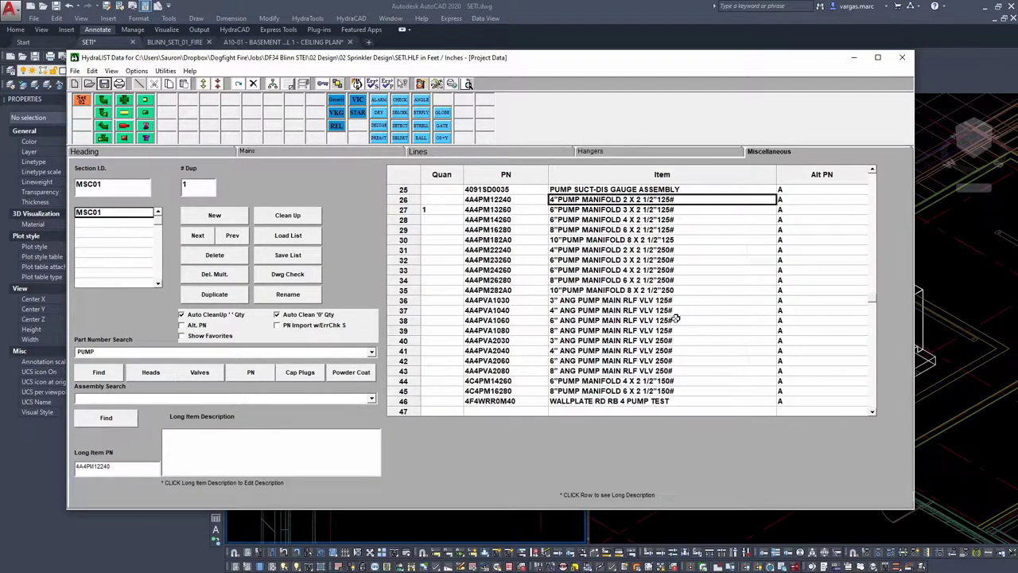
pyautogui.scroll(2, 682, 320)
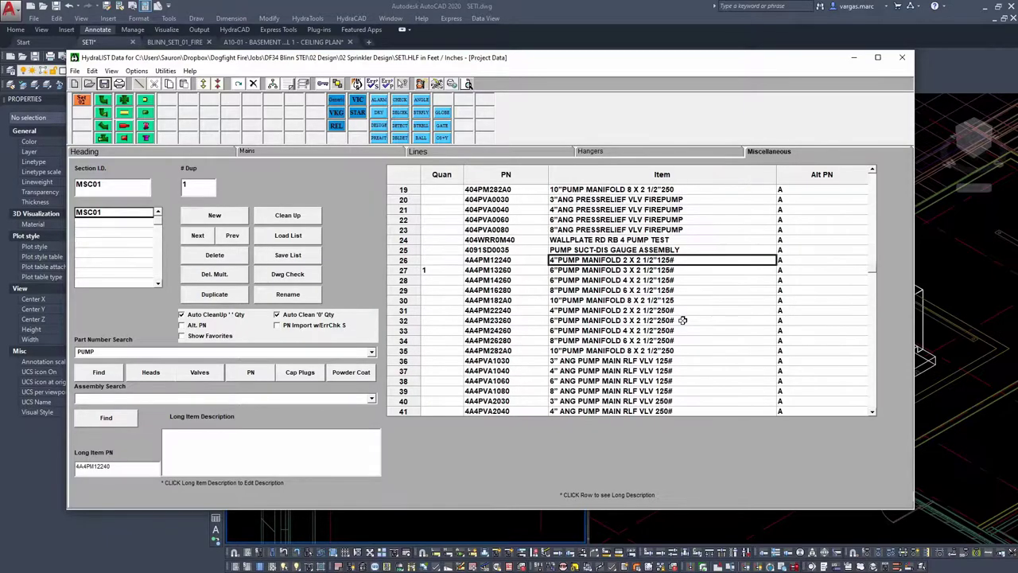
pyautogui.click(103, 84)
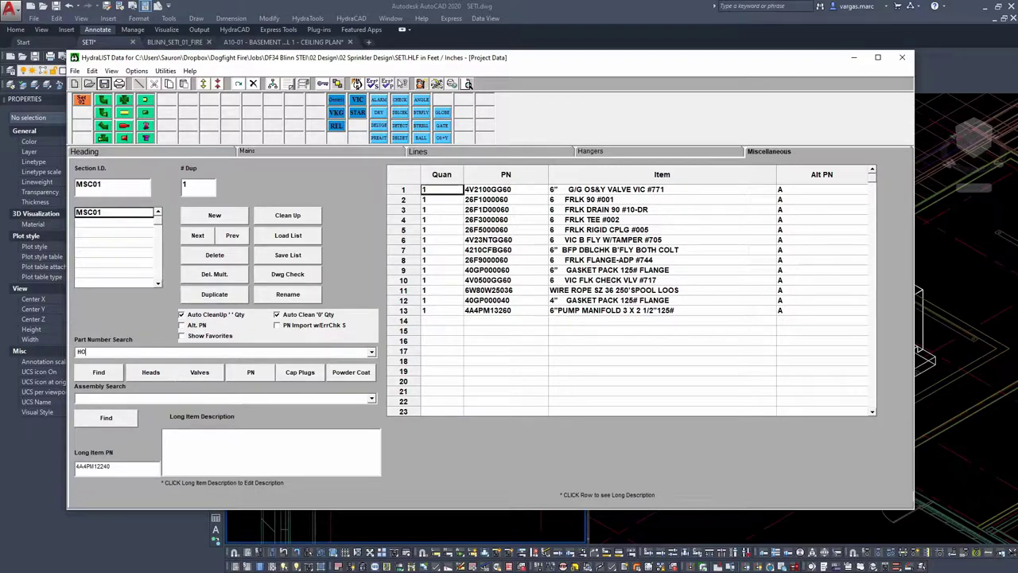
# Step: Search the parts for ANGLE, set the quantity of ANGLE HOSE VL PC 2.5 F X M NST (4014ACFN25) to 1 and save the list
pyautogui.write('ANGLE')
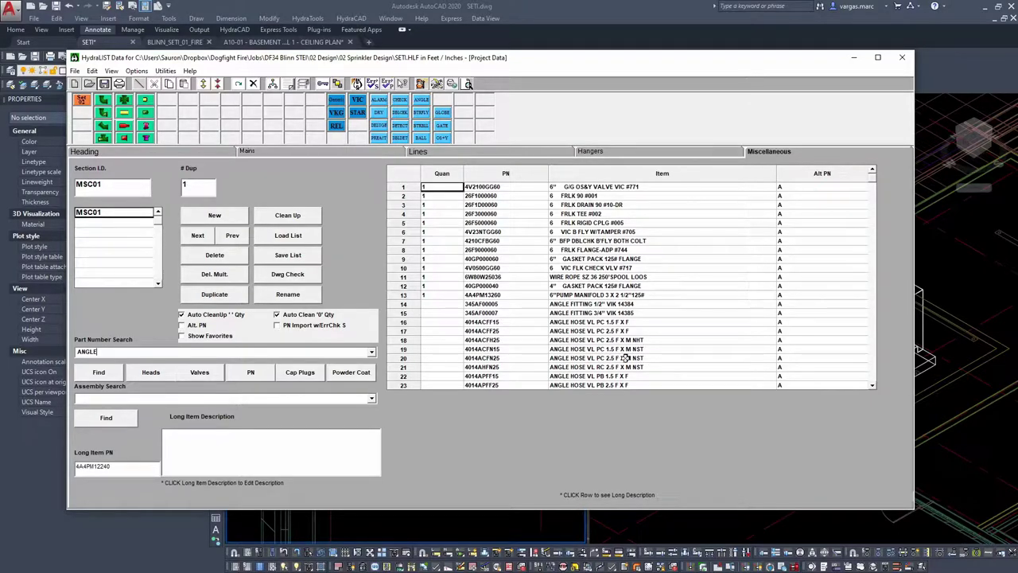
pyautogui.click(445, 359)
pyautogui.write('1')
pyautogui.click(104, 83)
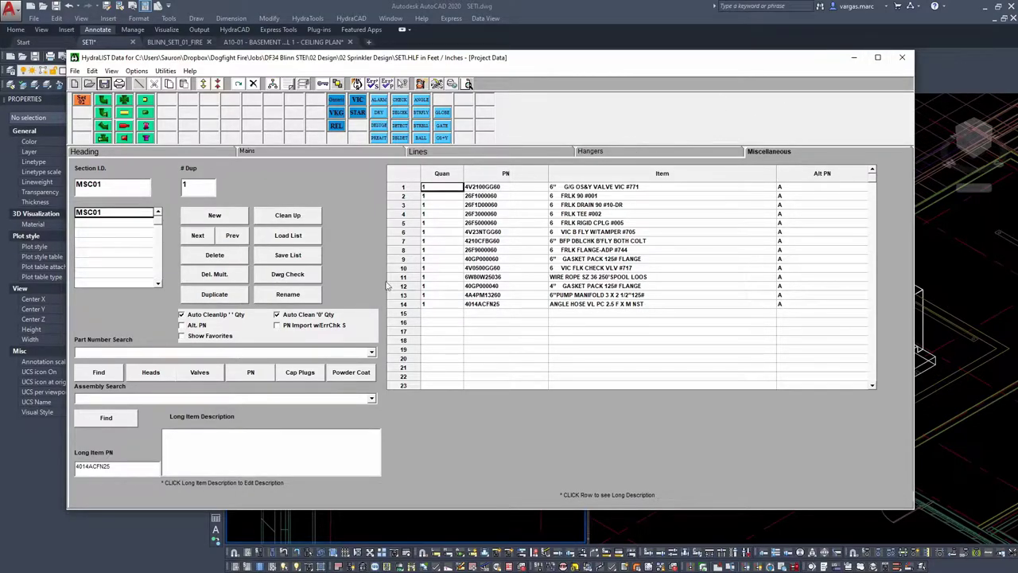
# Step: Switch back to the AutoCAD drawing and examine the pump piping assembly in both the plan and 3D views
pyautogui.click(853, 58)
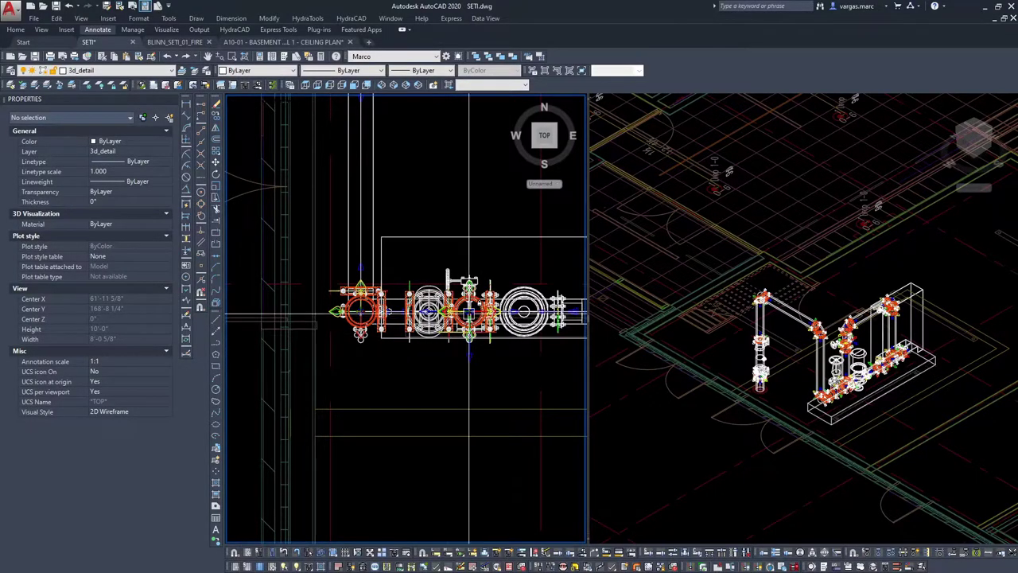
pyautogui.moveTo(442, 290); pyautogui.dragTo(333, 335, button='middle')
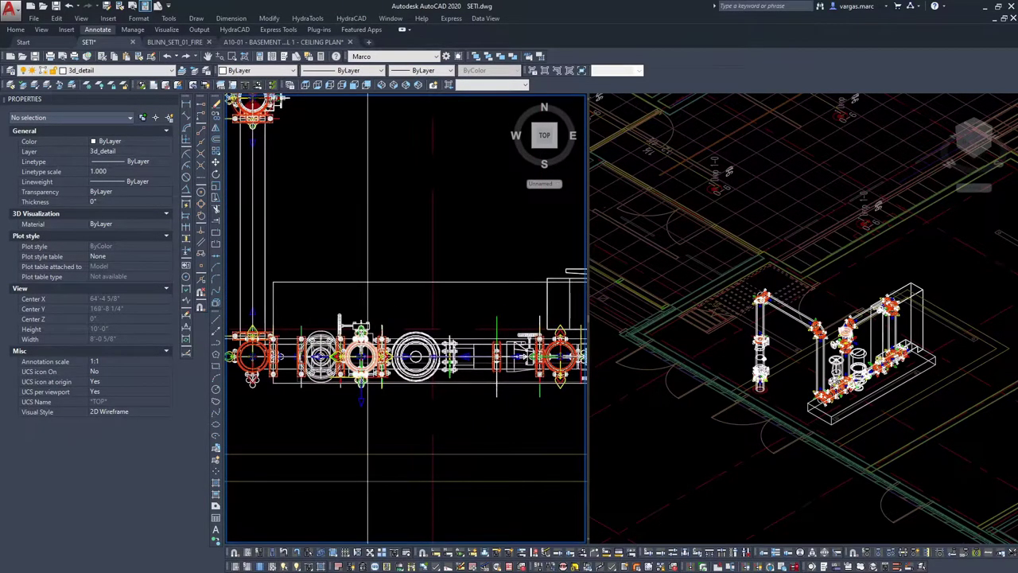
pyautogui.click(809, 308)
pyautogui.scroll(6, 854, 351)
pyautogui.scroll(2, 897, 350)
pyautogui.moveTo(894, 322); pyautogui.dragTo(825, 241, button='middle')
pyautogui.scroll(-7, 853, 175)
pyautogui.scroll(3, 842, 197)
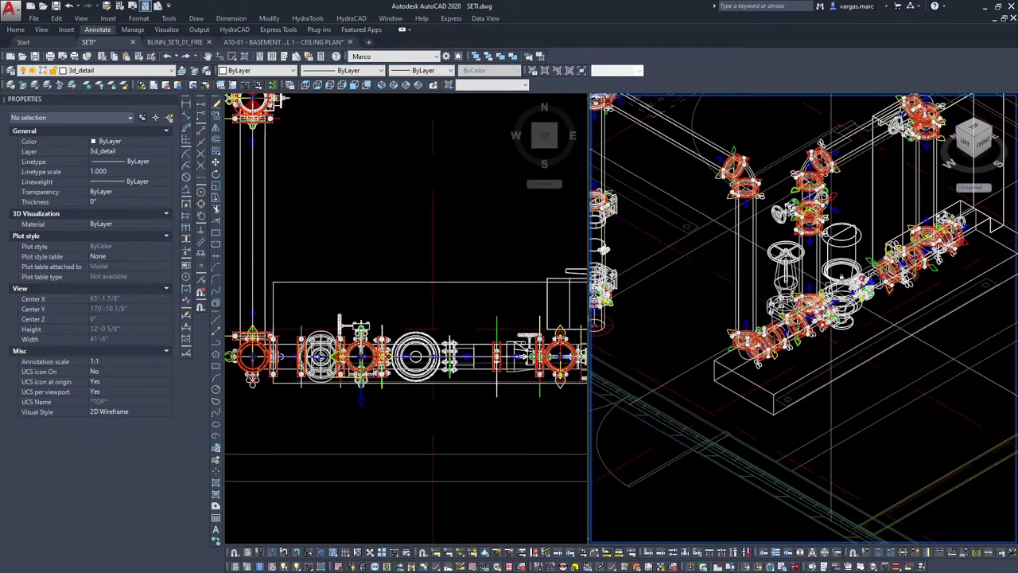
pyautogui.scroll(-2, 774, 337)
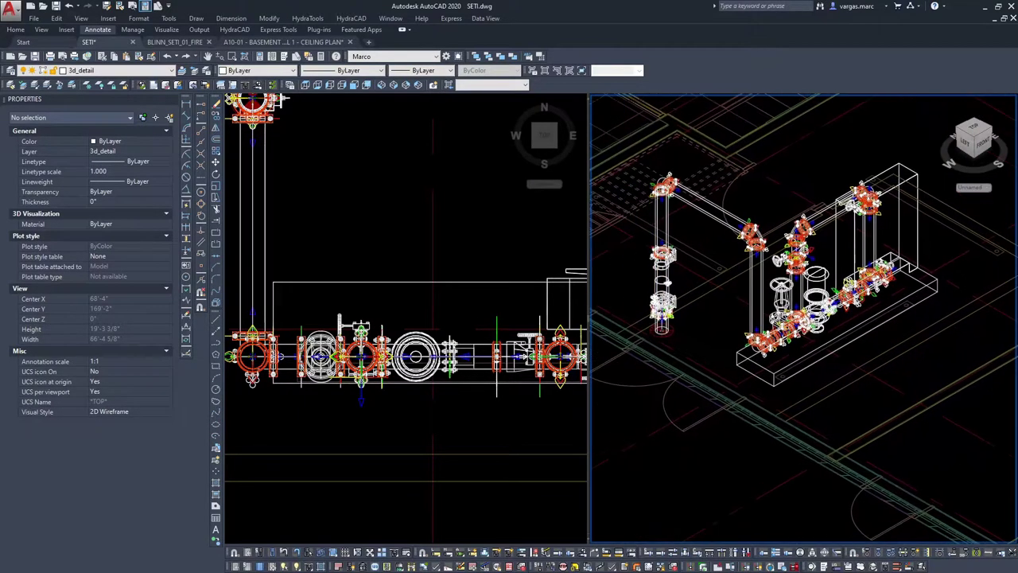
pyautogui.click(340, 390)
pyautogui.moveTo(341, 391); pyautogui.dragTo(613, 360, button='middle')
pyautogui.moveTo(471, 382)
pyautogui.mouseDown(button='middle')
pyautogui.moveTo(449, 370)
pyautogui.moveTo(421, 326)
pyautogui.moveTo(378, 333)
pyautogui.mouseUp(button='middle')
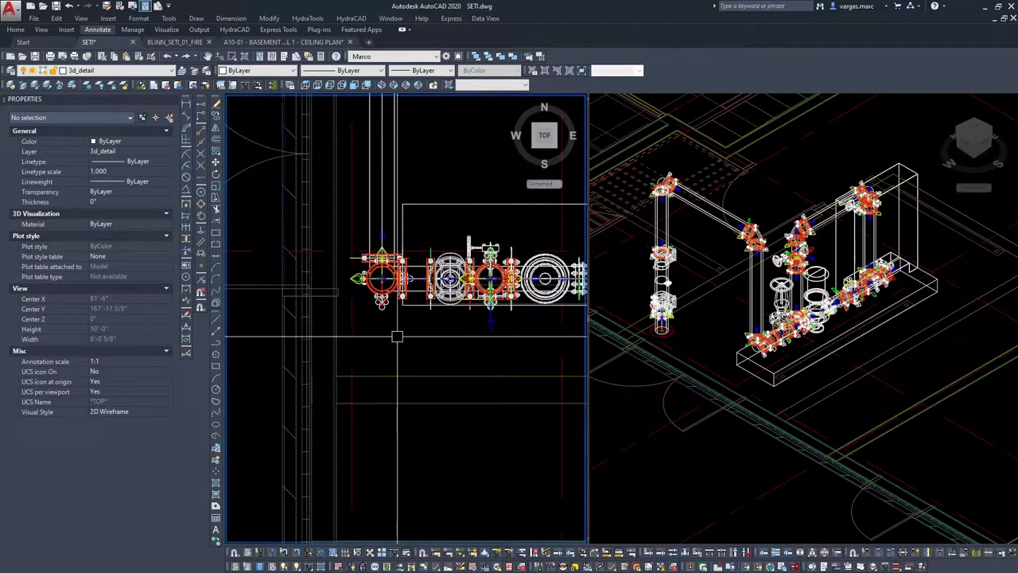
# Step: Insert a 6" FRLK 90 #001 elbow on the open south-facing branch of the riser tee, using the green insertion rotation
pyautogui.click(800, 250)
pyautogui.scroll(4, 803, 248)
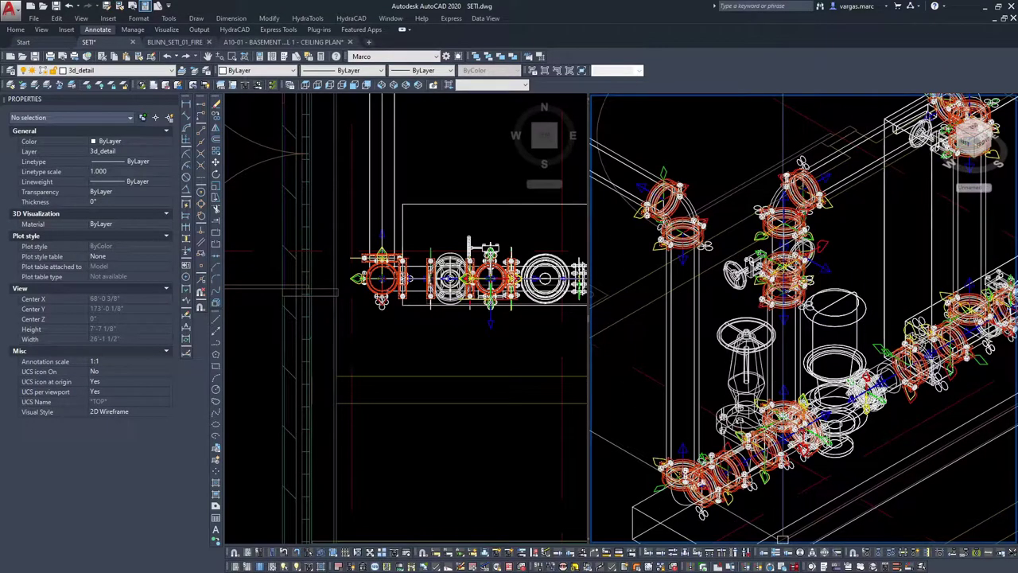
pyautogui.moveTo(690, 571)
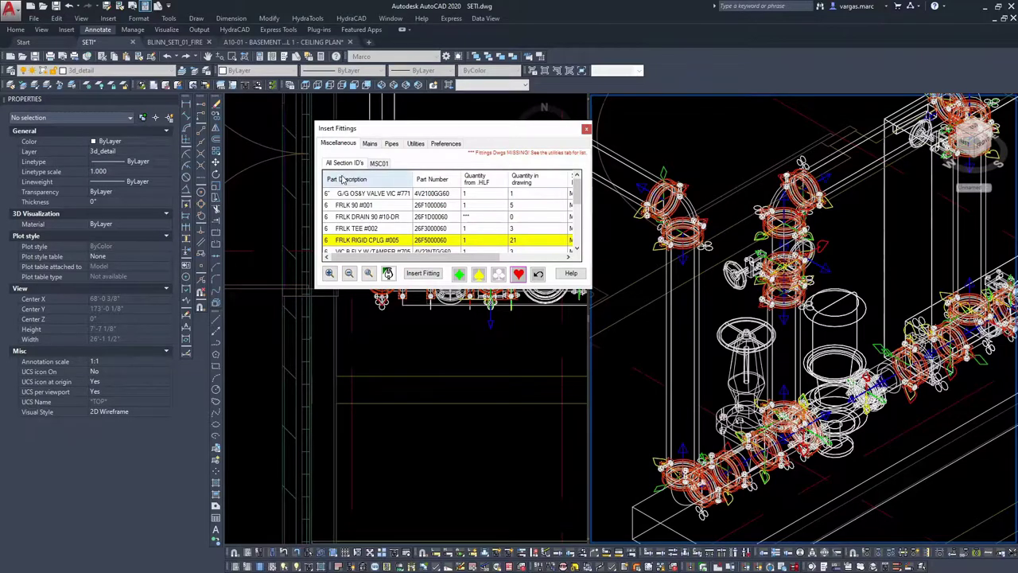
pyautogui.click(354, 205)
pyautogui.click(422, 272)
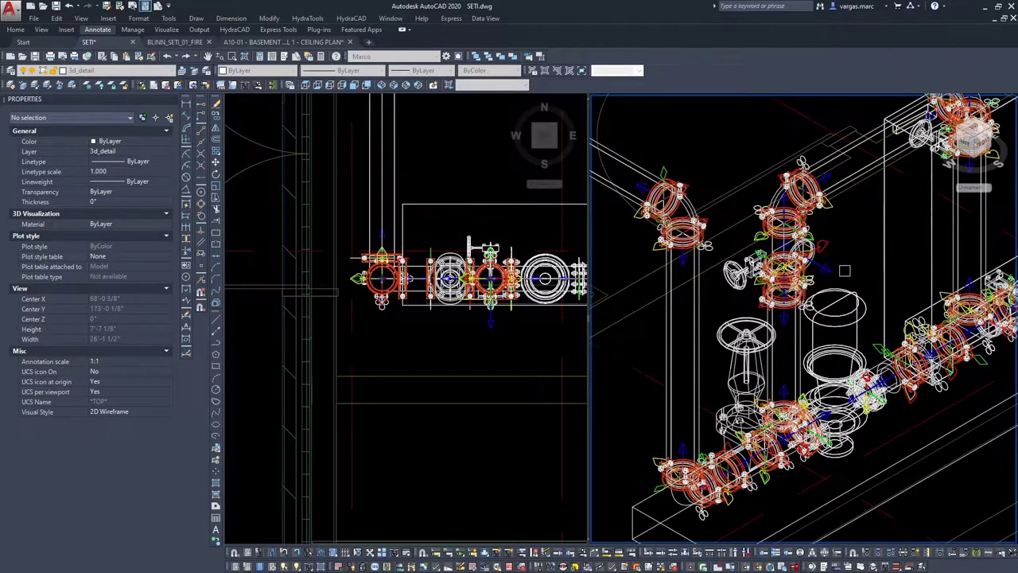
pyautogui.press('Escape')
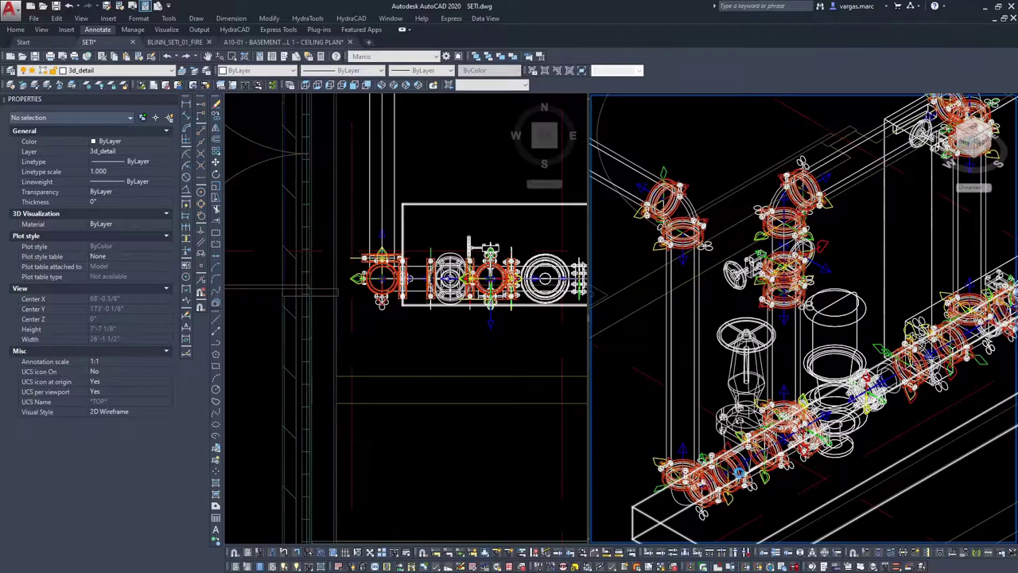
pyautogui.click(749, 472)
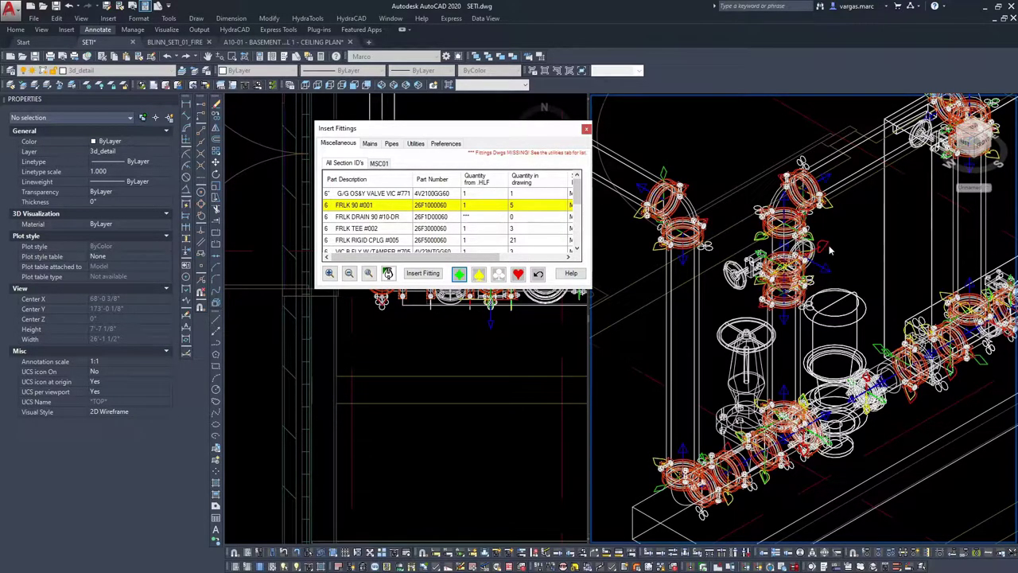
pyautogui.click(426, 275)
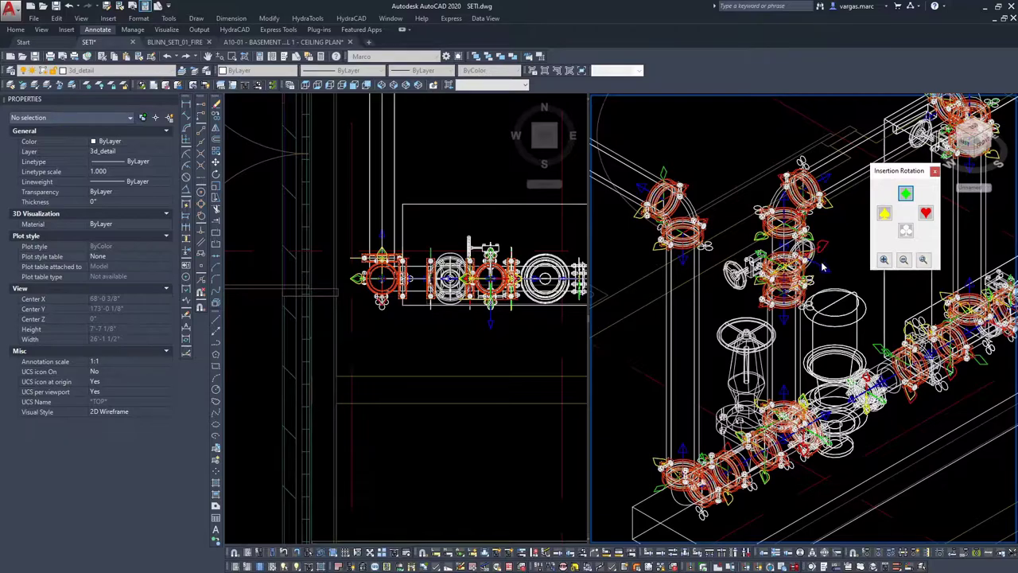
pyautogui.click(905, 194)
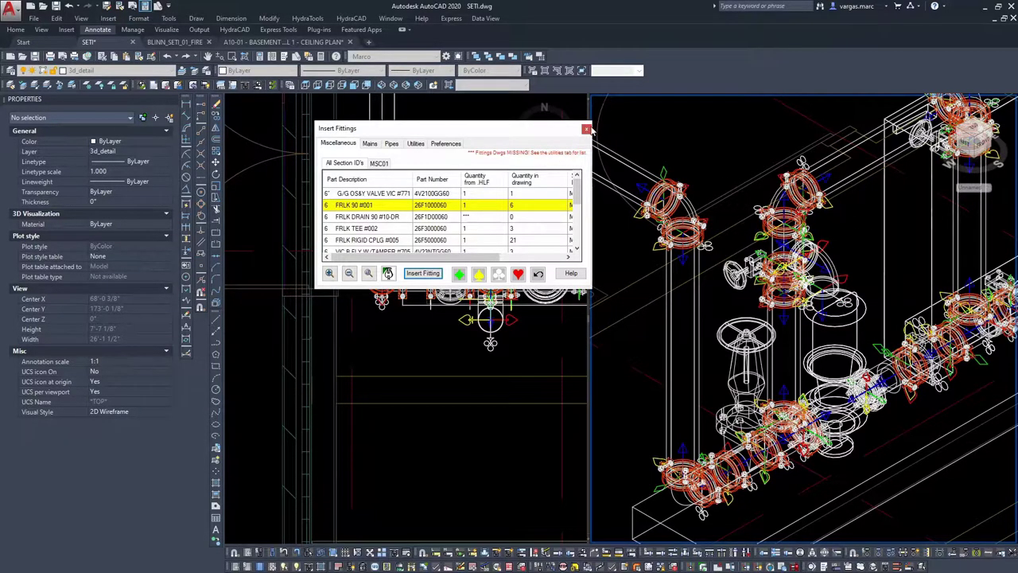
# Step: Insert a second FRLK 90 #001 elbow on the lower outlet of the new elbow and close the fitting list
pyautogui.click(426, 275)
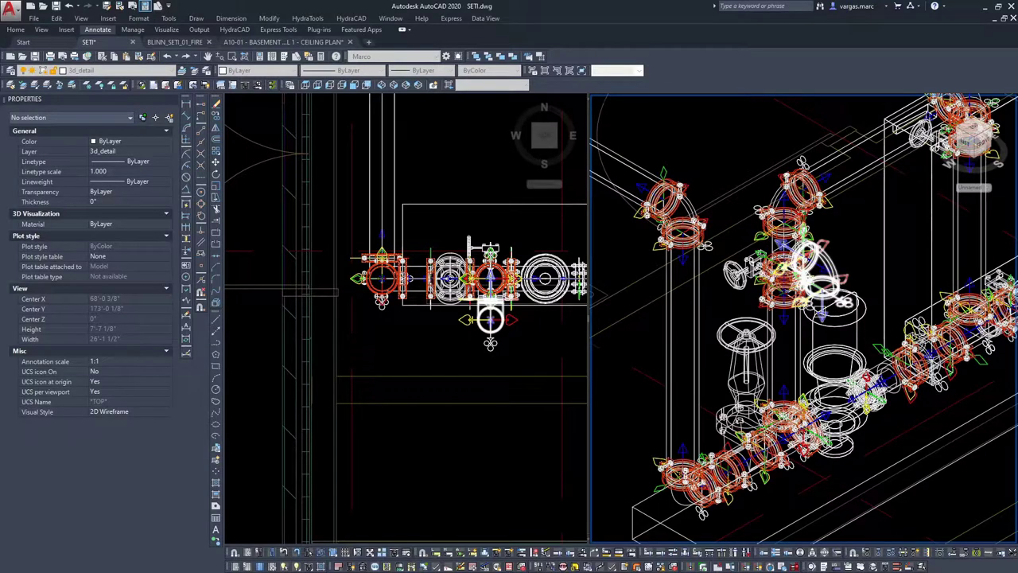
pyautogui.click(820, 311)
pyautogui.click(586, 129)
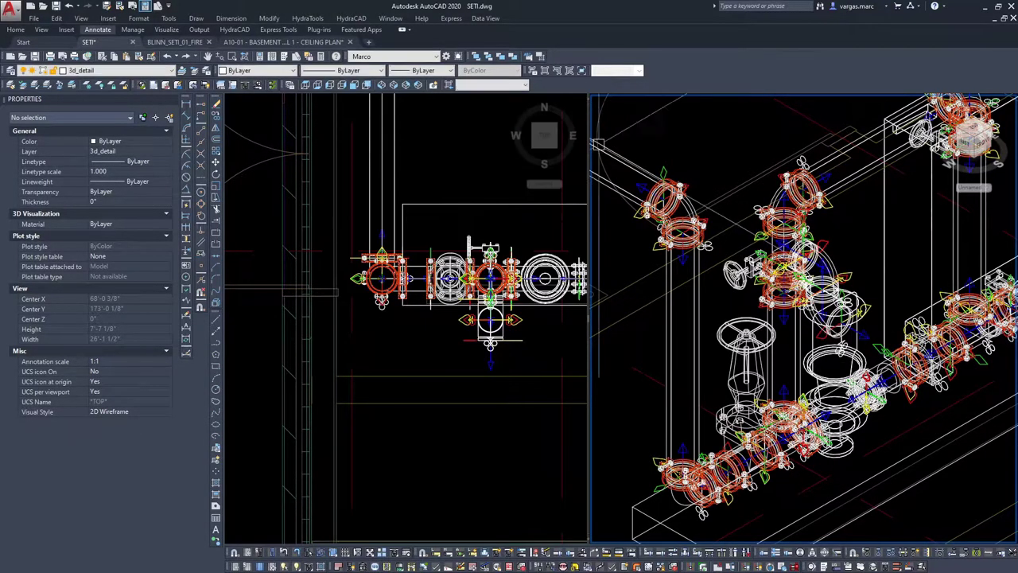
# Step: Rotate the lower elbow about its vertical axis so that its outlet faces west in plan
pyautogui.scroll(5, 795, 342)
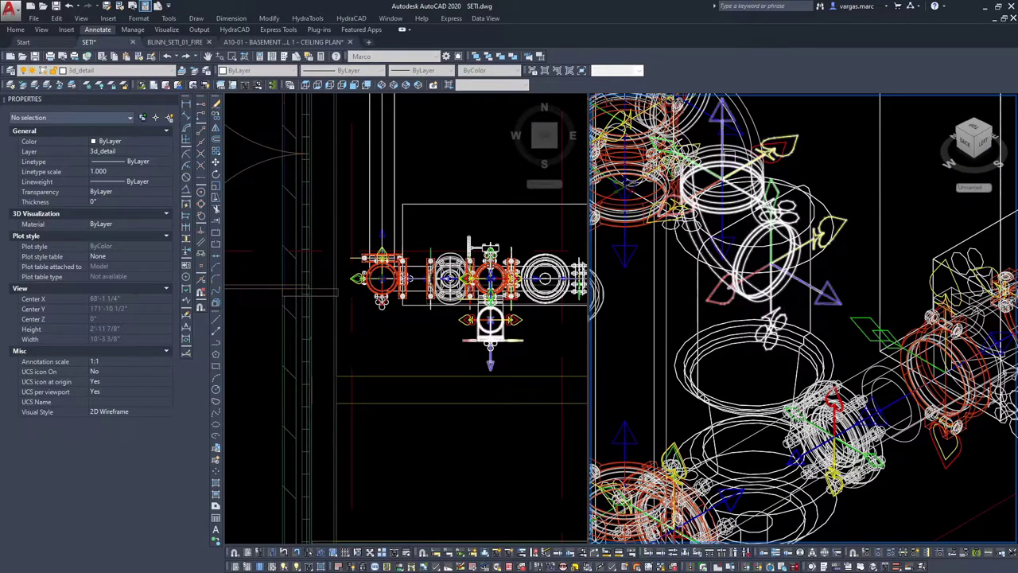
pyautogui.click(745, 284)
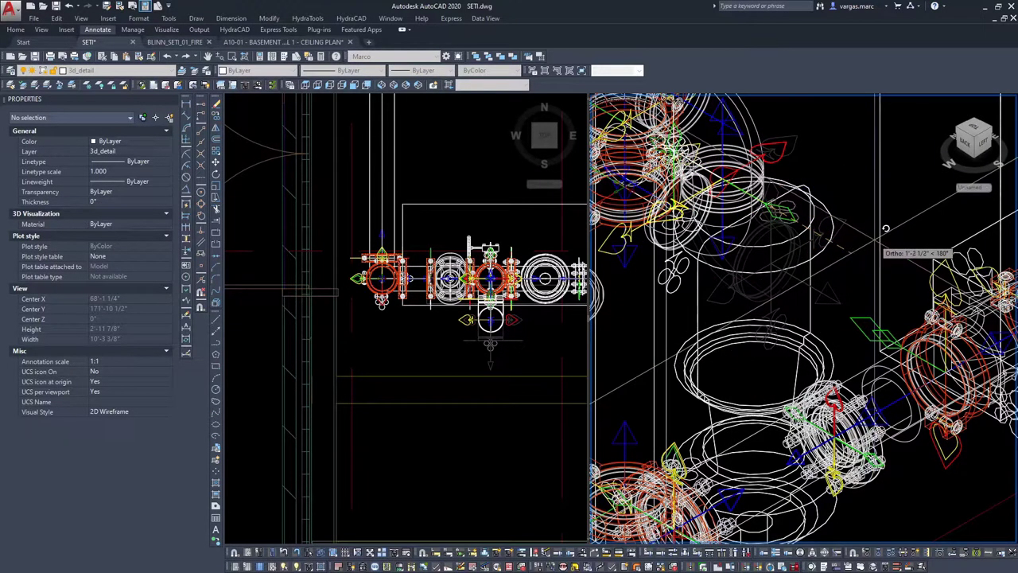
pyautogui.scroll(-6, 819, 149)
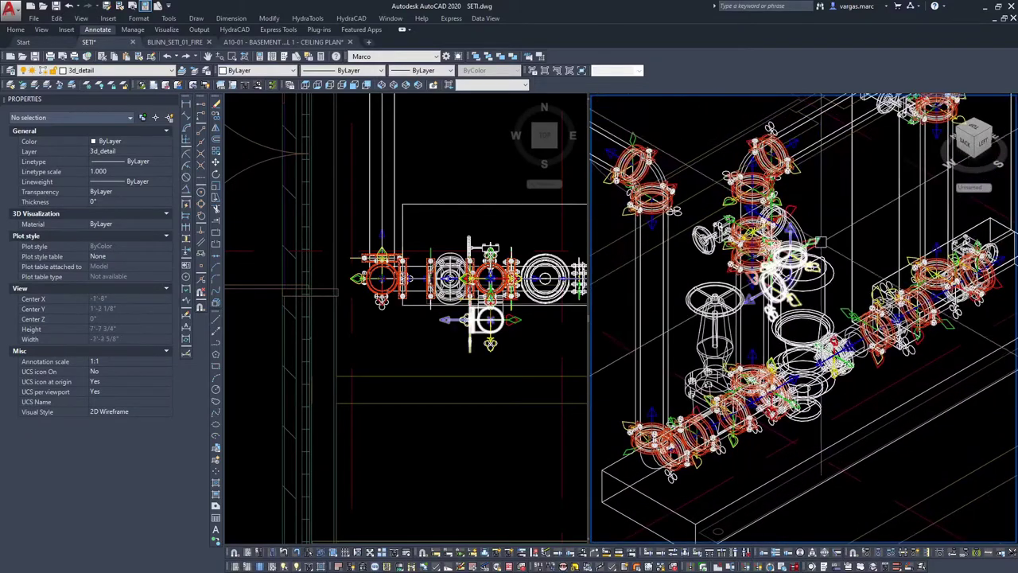
pyautogui.click(477, 356)
pyautogui.scroll(4, 477, 345)
pyautogui.scroll(-2, 461, 272)
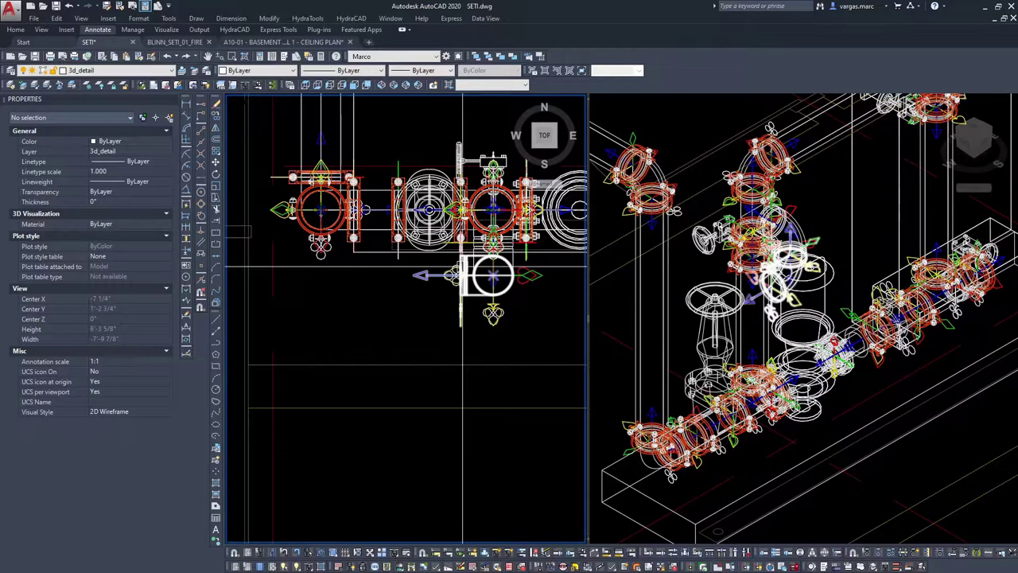
# Step: Move both FRLK 90 elbows straight south in plan, away from the riser tee's branch
pyautogui.moveTo(351, 301); pyautogui.dragTo(371, 294, button='middle')
pyautogui.scroll(-4, 370, 294)
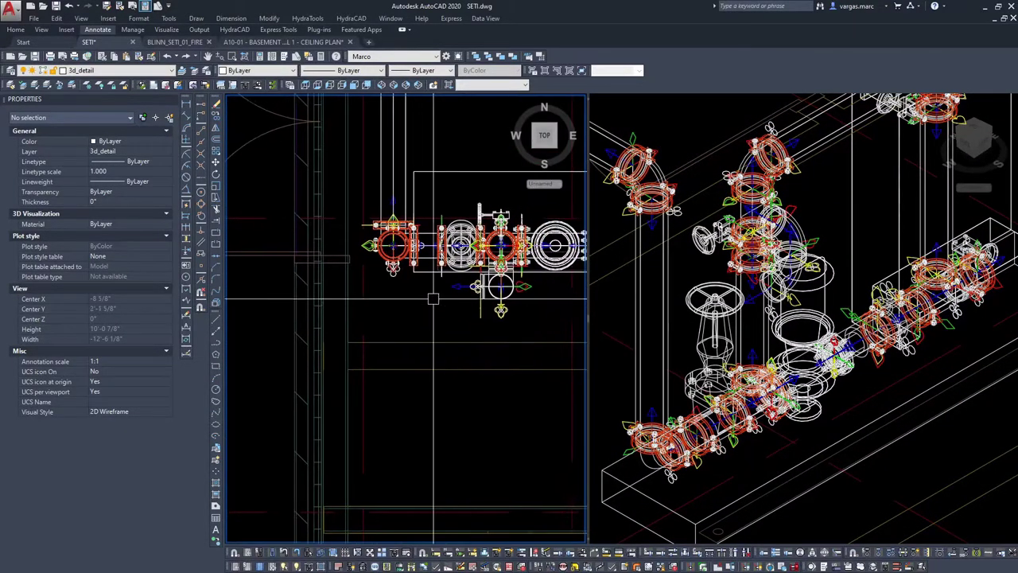
pyautogui.click(490, 286)
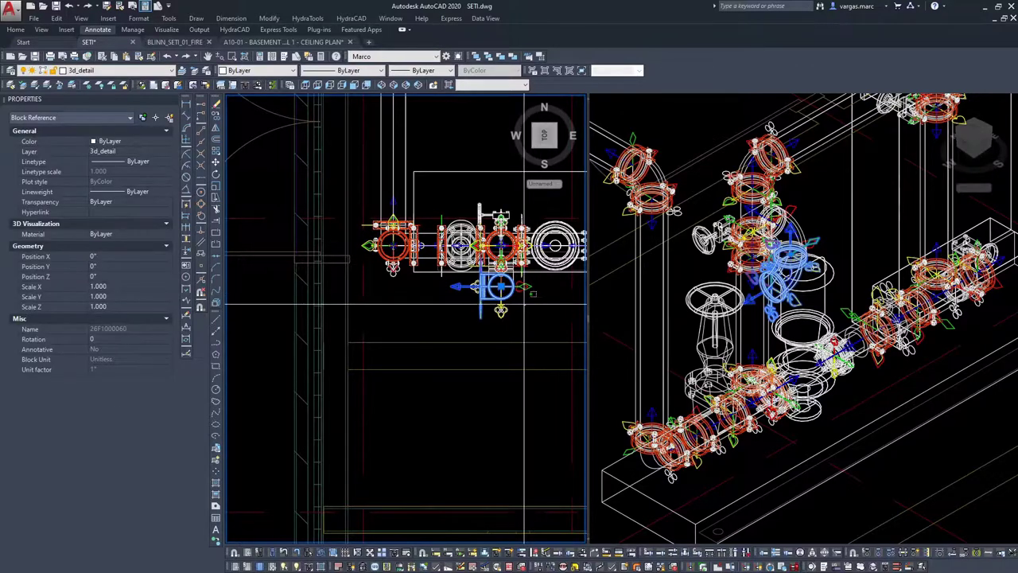
pyautogui.scroll(4, 508, 292)
pyautogui.press('Escape')
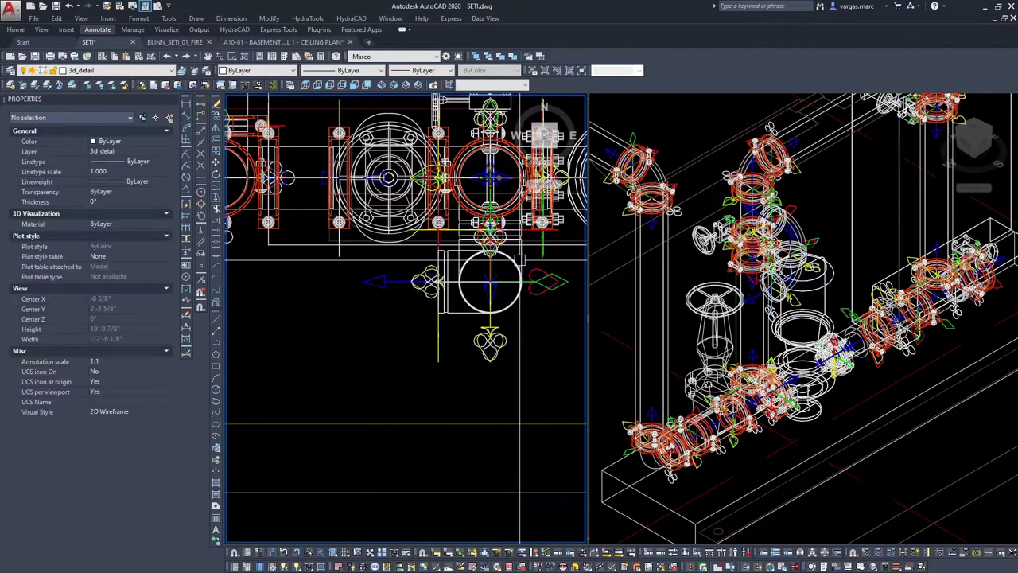
pyautogui.click(521, 257)
pyautogui.click(452, 314)
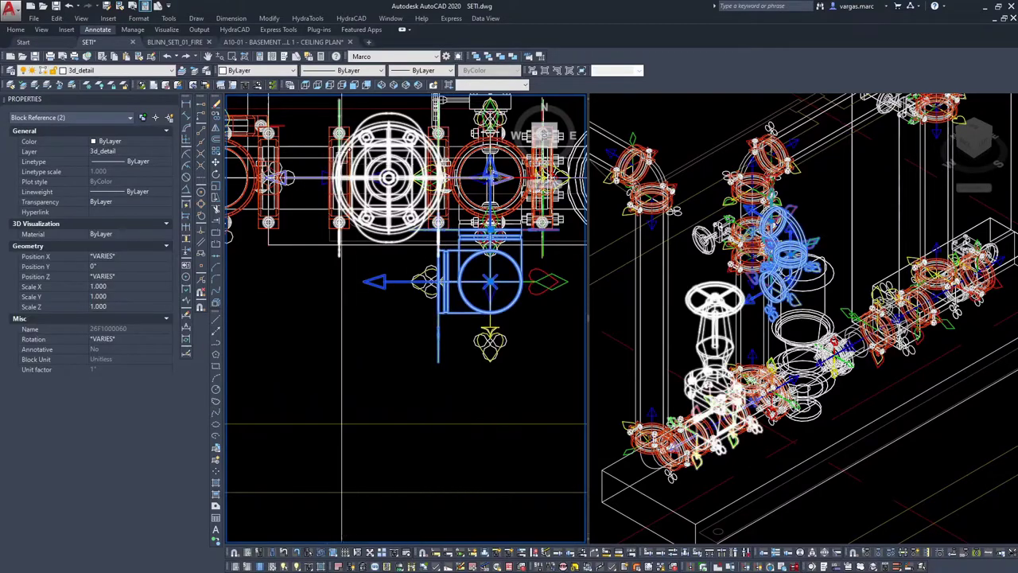
pyautogui.scroll(-2, 537, 307)
pyautogui.moveTo(537, 307); pyautogui.dragTo(449, 282, button='middle')
pyautogui.write('m')
pyautogui.press('space')
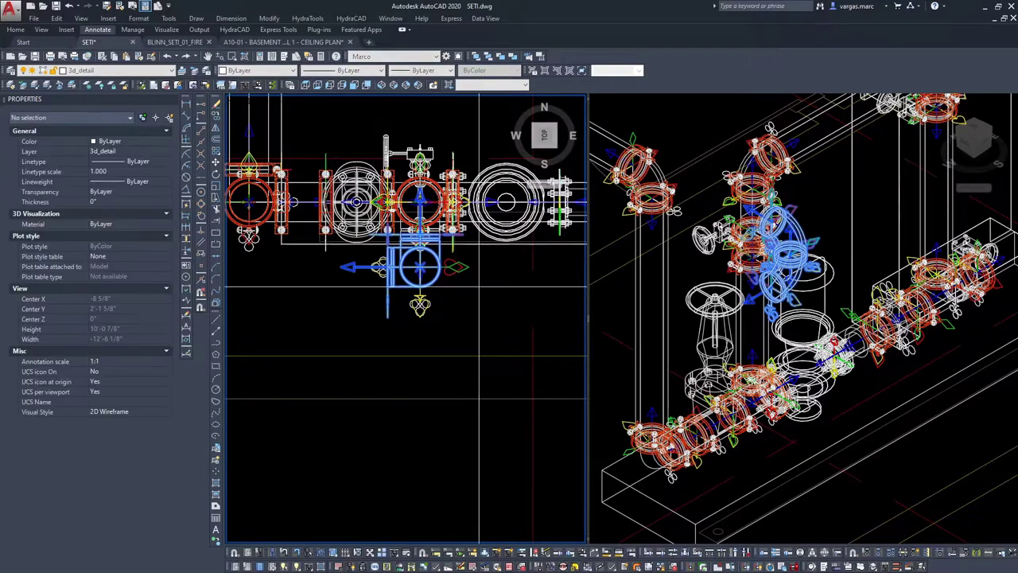
pyautogui.click(482, 287)
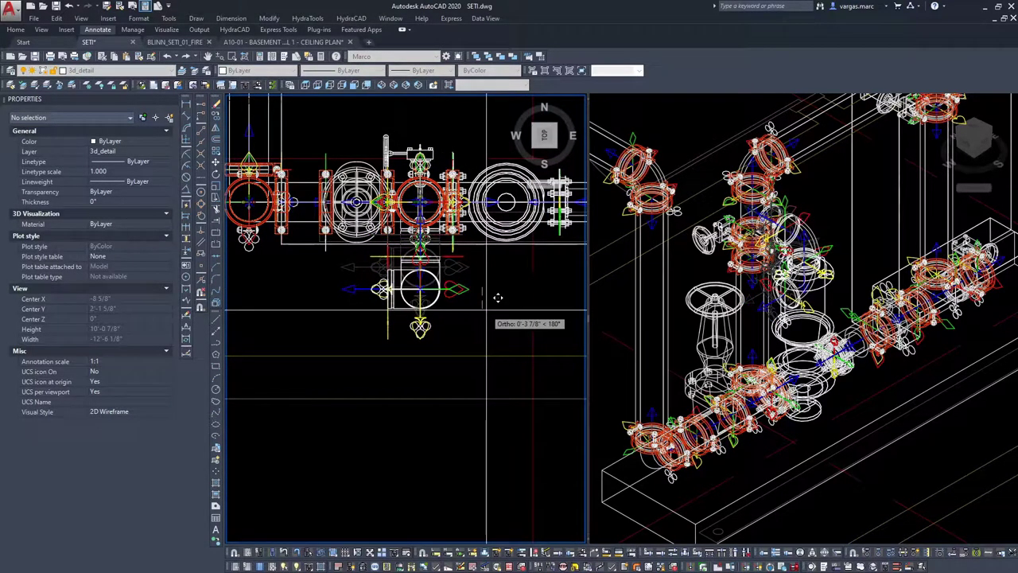
pyautogui.click(485, 310)
pyautogui.scroll(-4, 486, 309)
pyautogui.scroll(2, 415, 311)
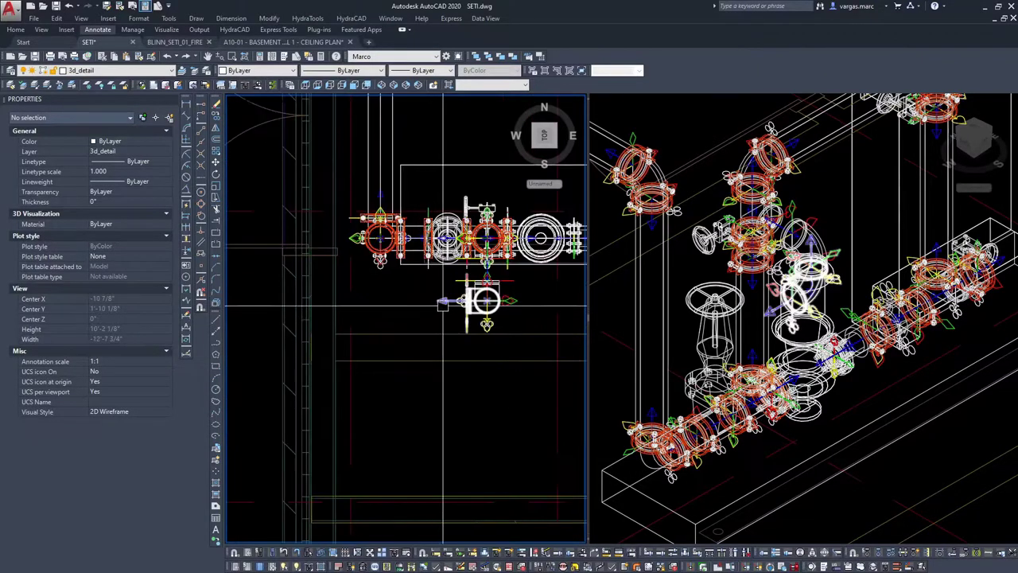
# Step: Set the 3D viewport to the Front view and bring the pump piping assembly into view
pyautogui.scroll(2, 431, 316)
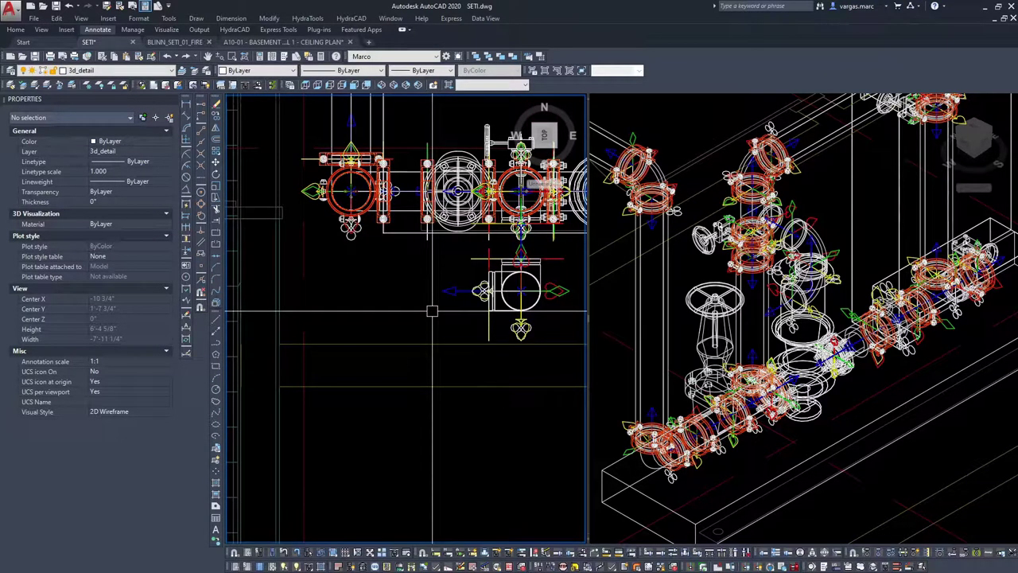
pyautogui.scroll(-1, 431, 311)
pyautogui.scroll(1, 445, 310)
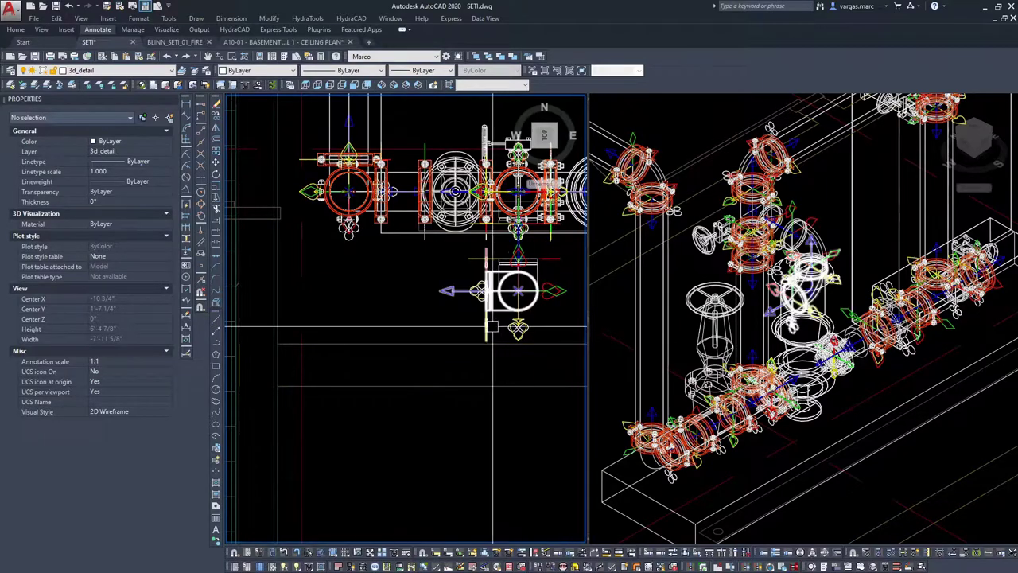
pyautogui.click(699, 139)
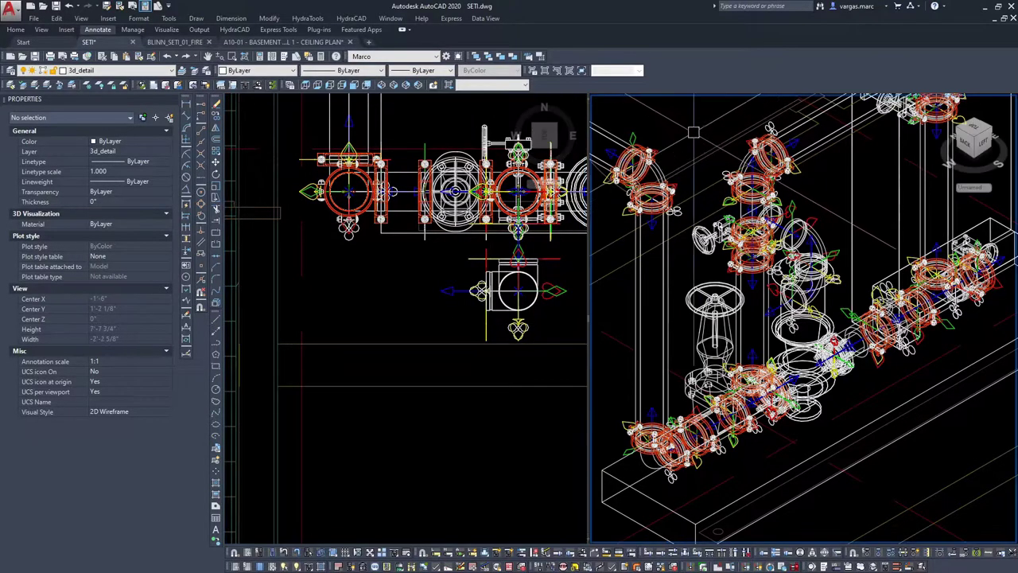
pyautogui.click(616, 105)
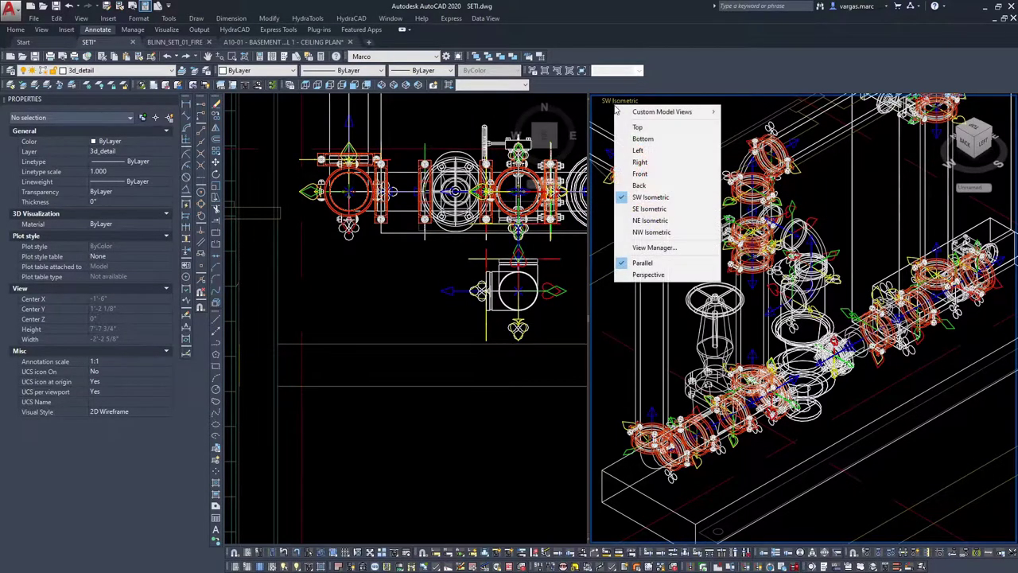
pyautogui.click(643, 174)
pyautogui.scroll(6, 676, 294)
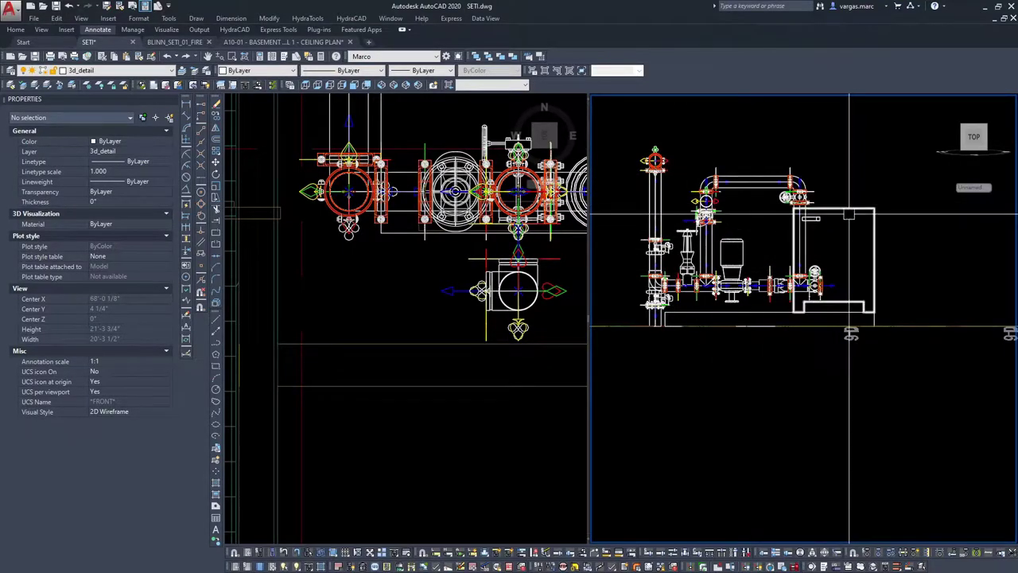
pyautogui.scroll(5, 656, 191)
pyautogui.scroll(2, 726, 230)
pyautogui.moveTo(726, 230); pyautogui.dragTo(791, 190, button='middle')
pyautogui.scroll(-2, 792, 191)
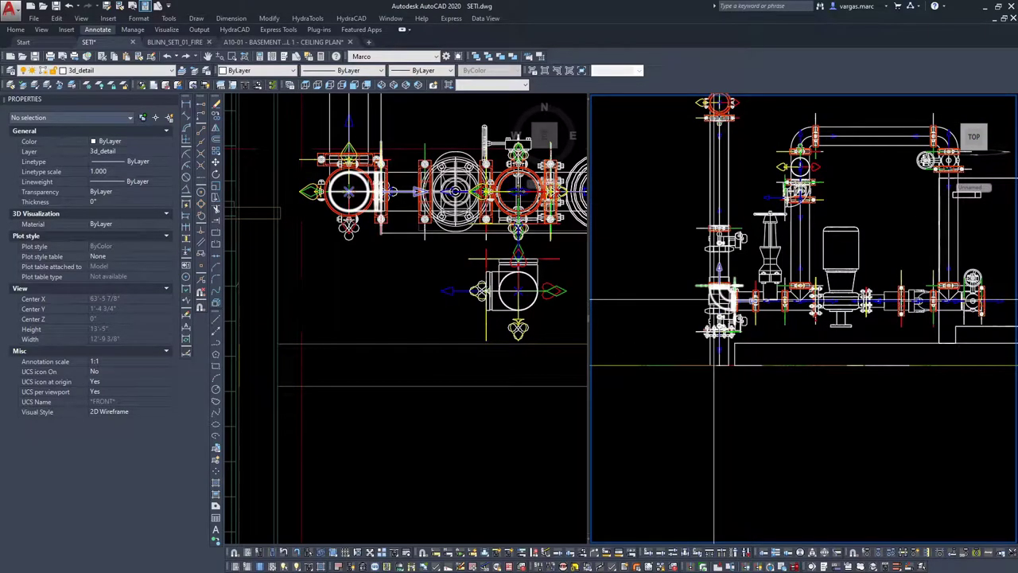
# Step: Draw a horizontal reference line above the floor, running west from the vertical riser pipe in the front view
pyautogui.scroll(3, 725, 366)
pyautogui.keyDown('shift'); pyautogui.rightClick(725, 366); pyautogui.keyUp('shift')
pyautogui.press('r')
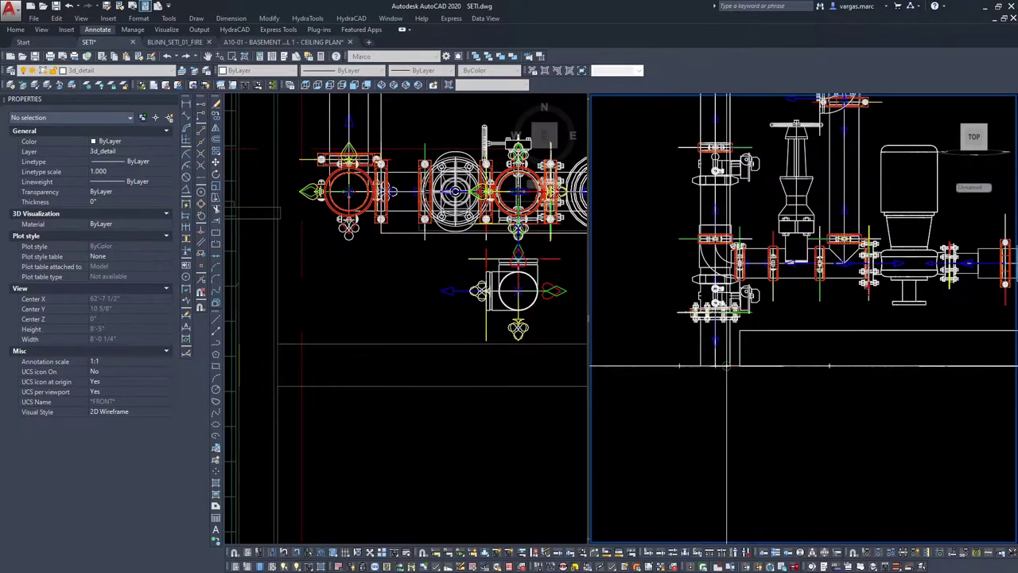
pyautogui.scroll(6, 725, 366)
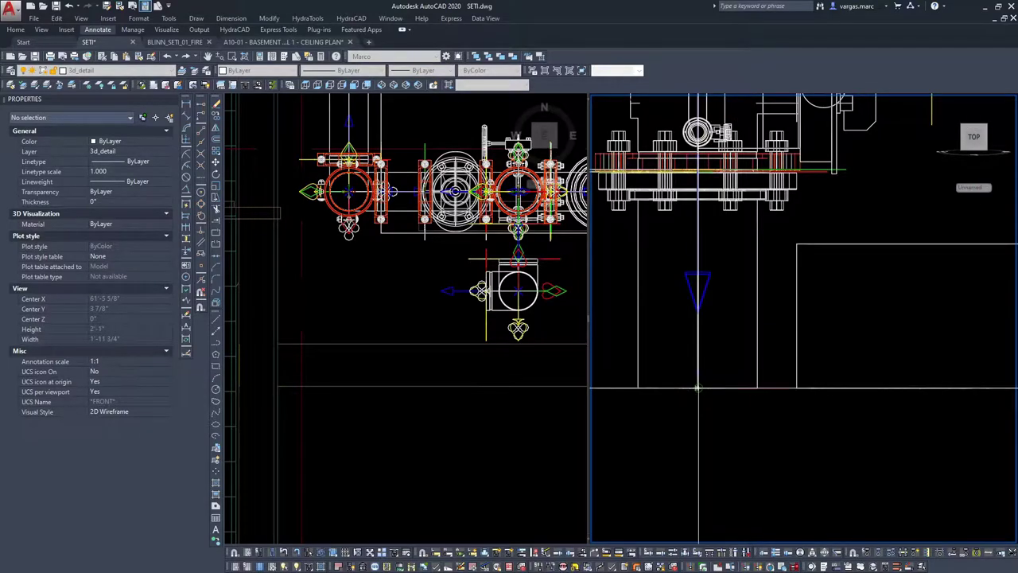
pyautogui.scroll(-5, 698, 381)
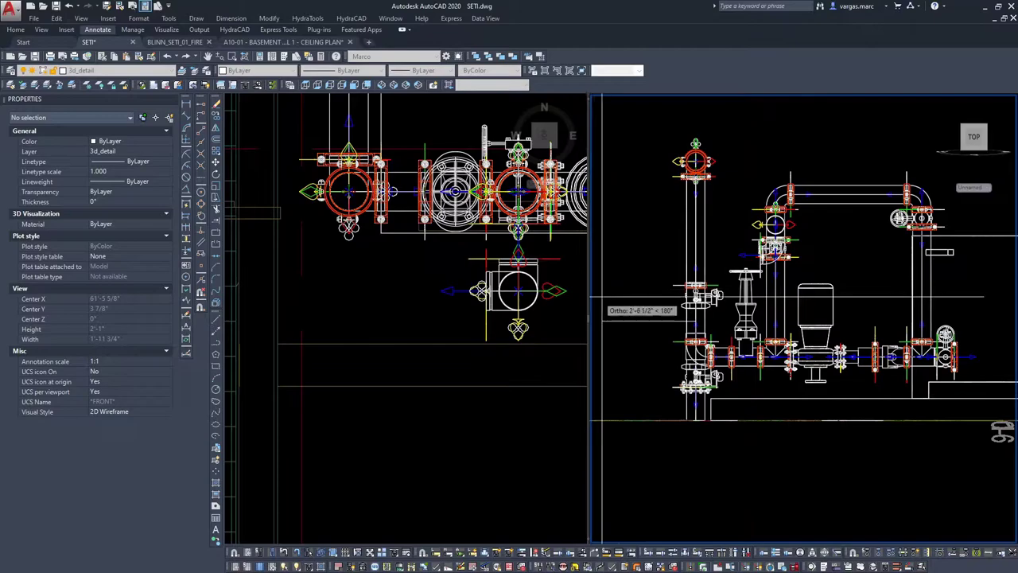
pyautogui.scroll(6, 687, 335)
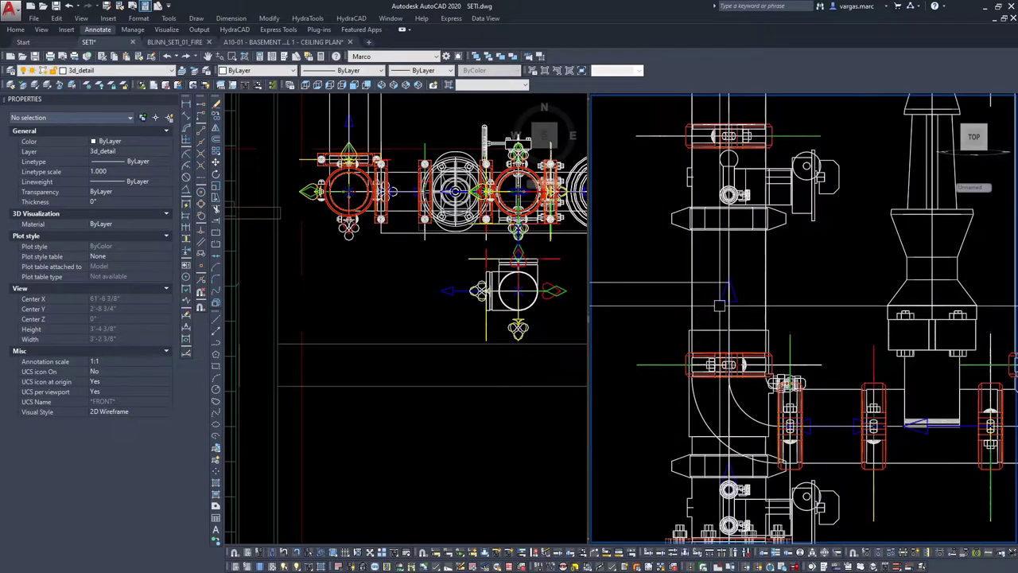
pyautogui.click(728, 334)
pyautogui.scroll(-5, 677, 316)
pyautogui.press('Escape')
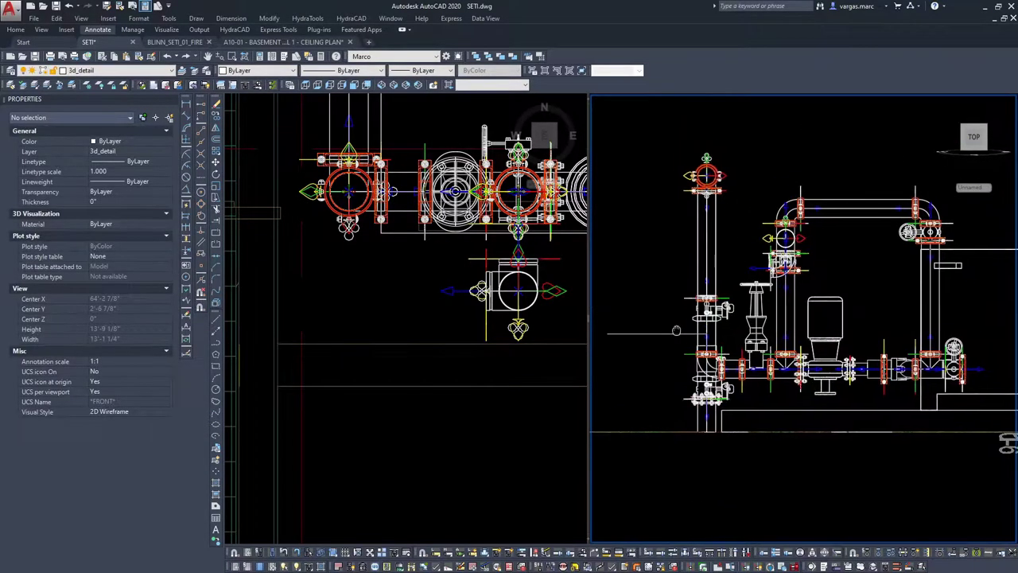
# Step: Move the lower FRLK 90 elbow straight down in the front view to about the reference line's height
pyautogui.click(784, 267)
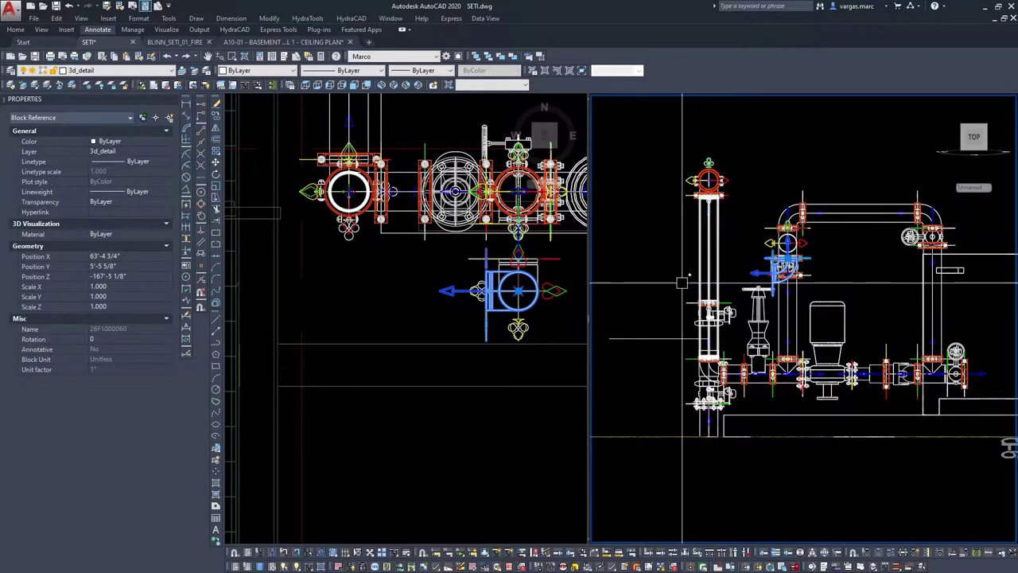
pyautogui.press('m')
pyautogui.press('space')
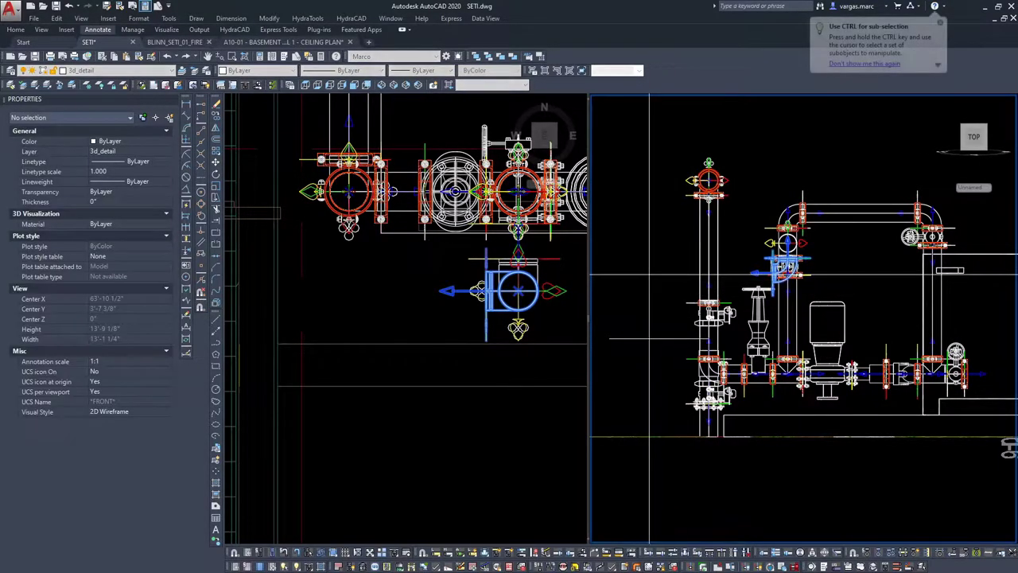
pyautogui.click(651, 274)
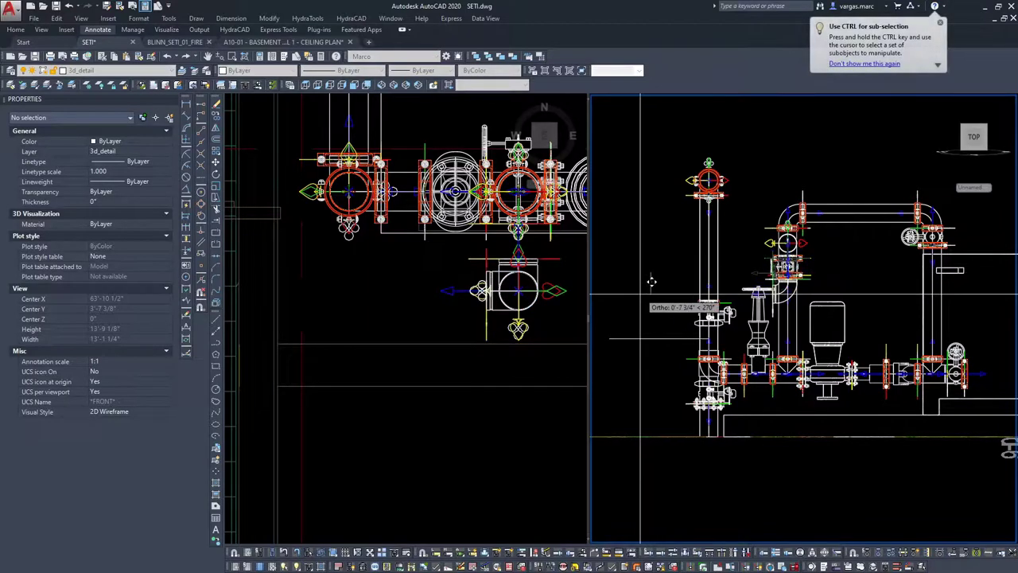
pyautogui.click(643, 326)
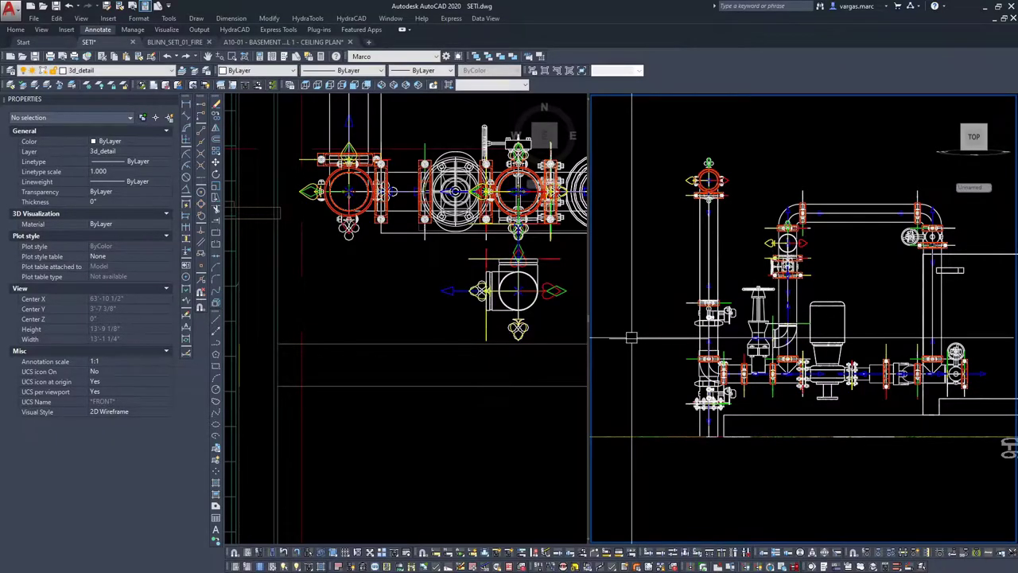
# Step: Return the front-view viewport to SW Isometric, focused on the elbows beside the riser tee
pyautogui.click(477, 253)
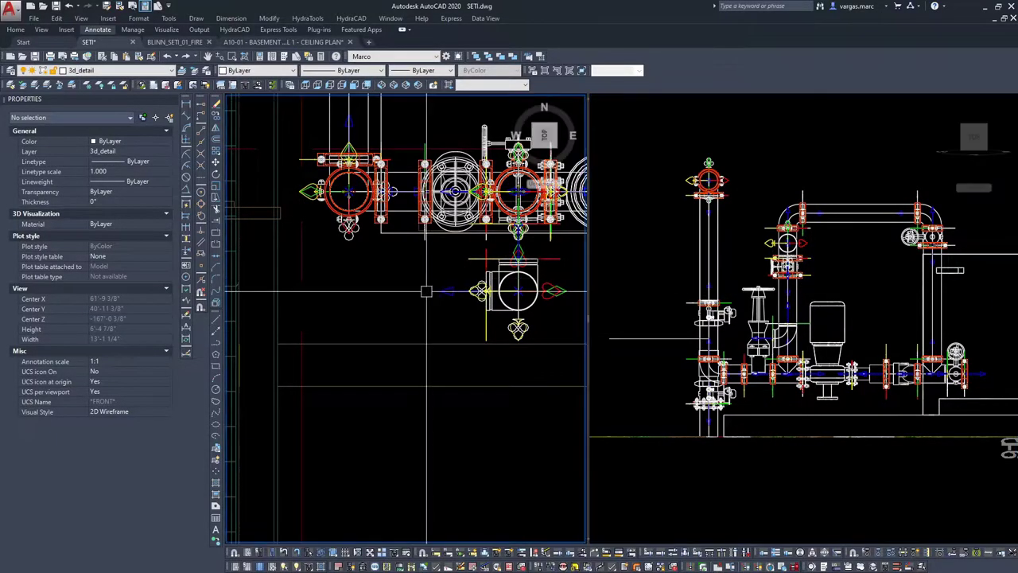
pyautogui.moveTo(502, 253); pyautogui.dragTo(456, 304, button='middle')
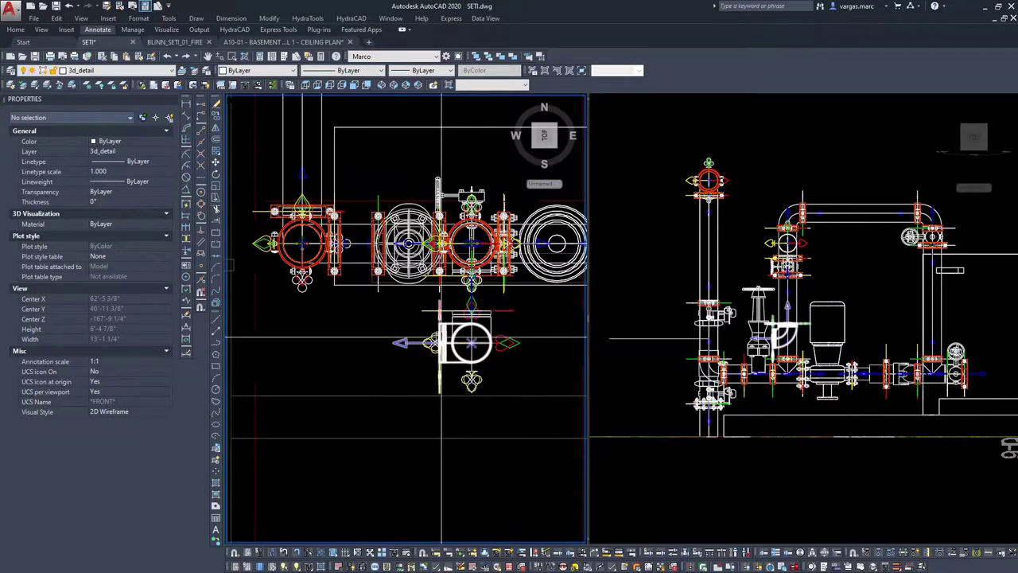
pyautogui.click(607, 100)
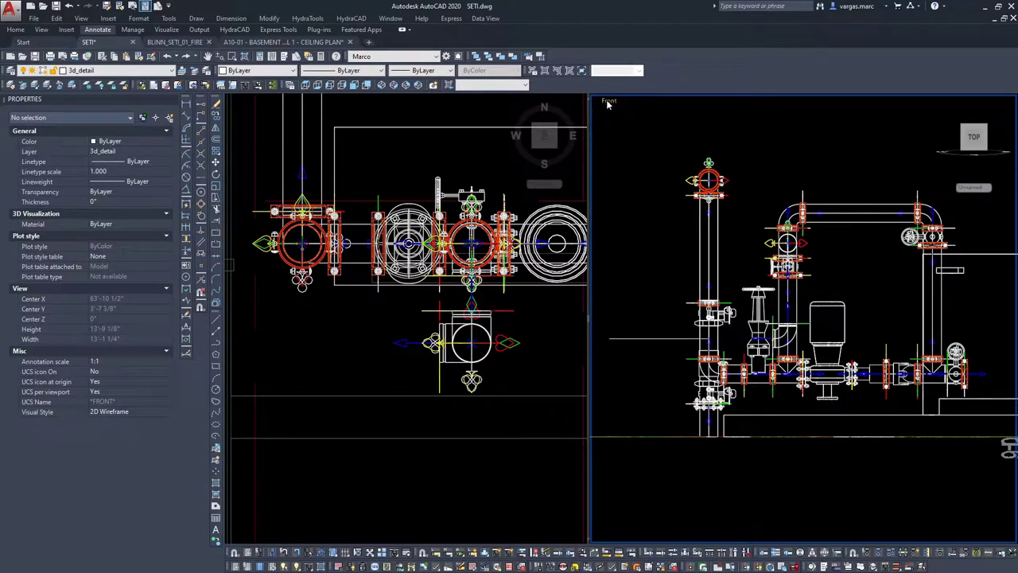
pyautogui.click(609, 101)
pyautogui.click(659, 204)
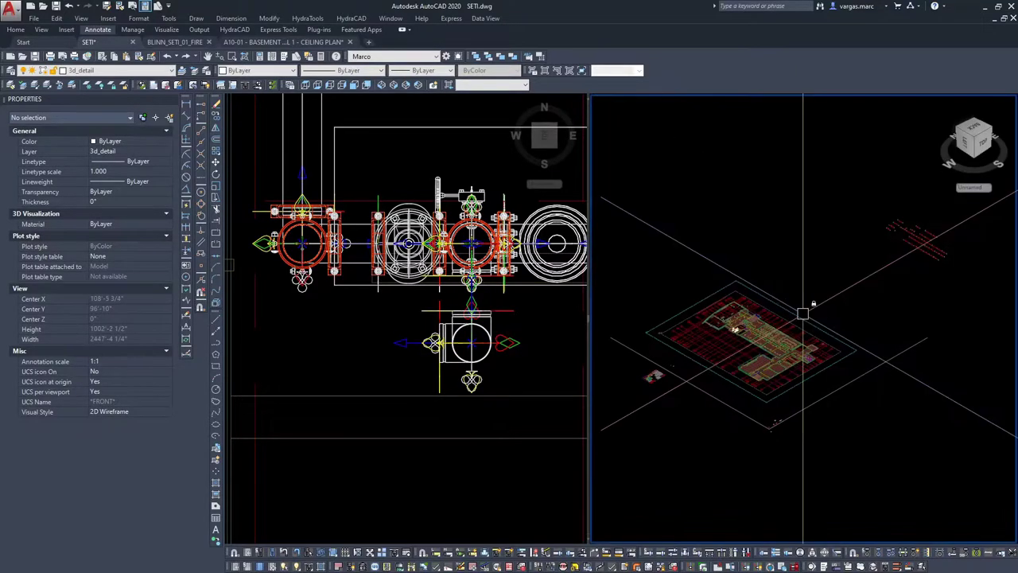
pyautogui.scroll(3, 739, 342)
pyautogui.scroll(8, 769, 326)
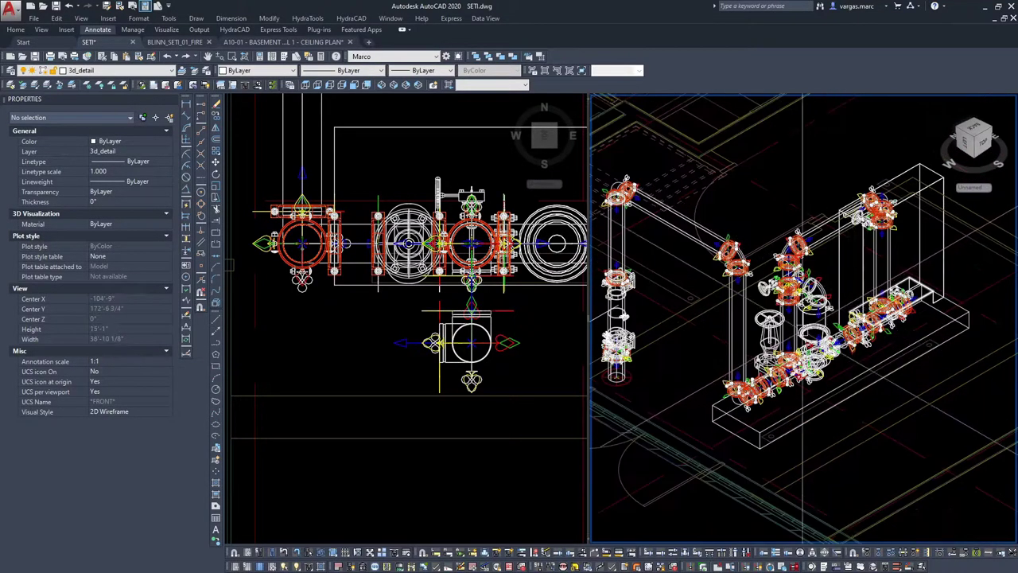
pyautogui.scroll(5, 795, 303)
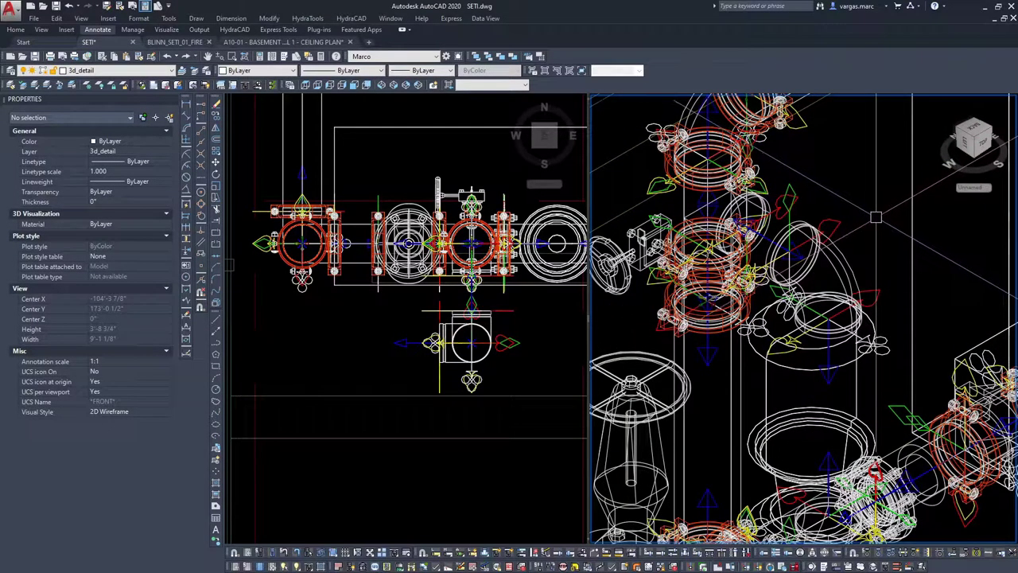
# Step: Delete both FRLK 90 elbows south of the riser tee
pyautogui.click(837, 247)
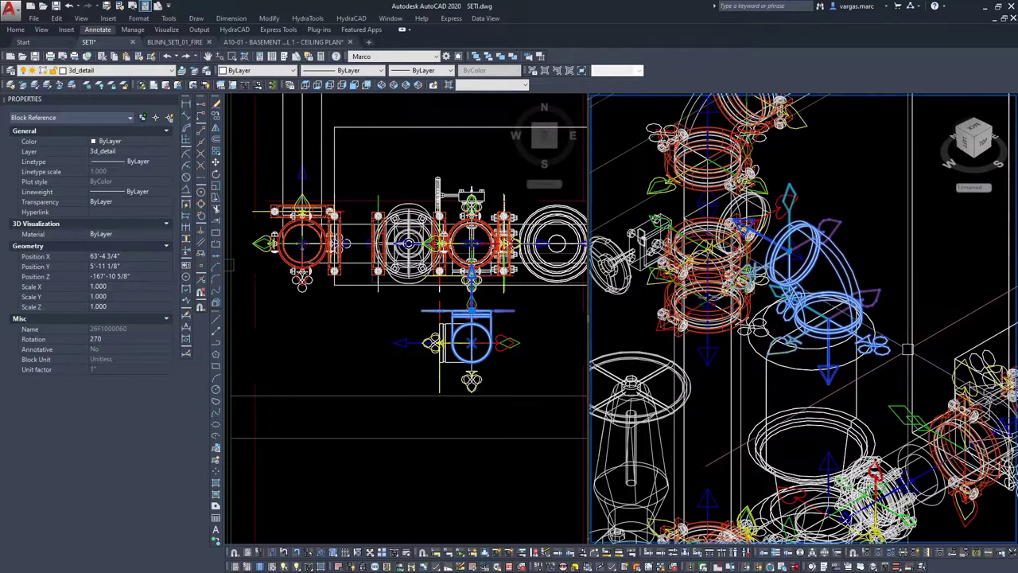
pyautogui.scroll(-2, 867, 398)
pyautogui.moveTo(866, 398); pyautogui.dragTo(790, 229, button='middle')
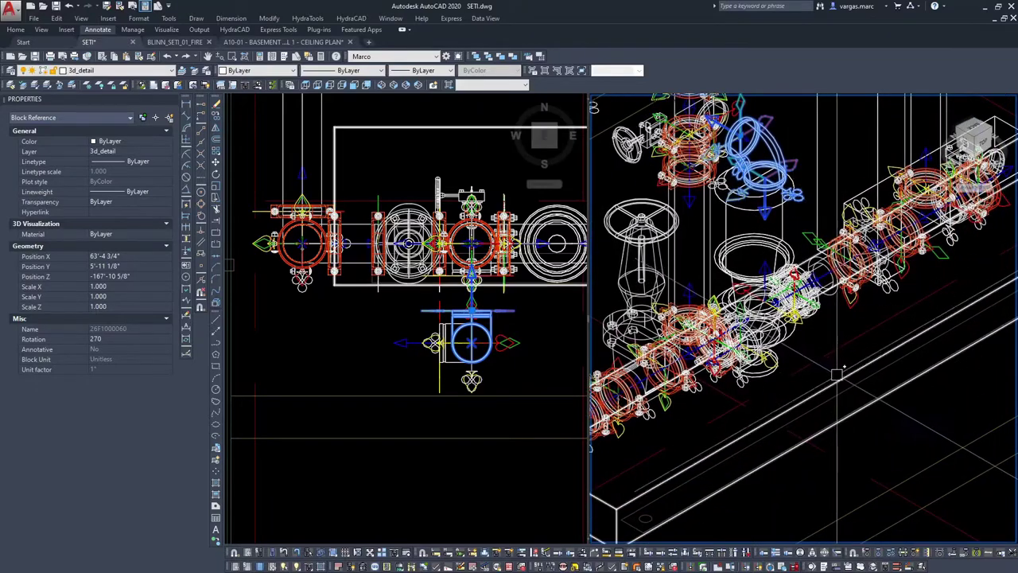
pyautogui.keyDown('shift'); pyautogui.moveTo(840, 375); pyautogui.dragTo(803, 350, button='middle'); pyautogui.keyUp('shift')
pyautogui.click(482, 365)
pyautogui.click(446, 361)
pyautogui.press('Delete')
pyautogui.moveTo(554, 305); pyautogui.dragTo(536, 347, button='middle')
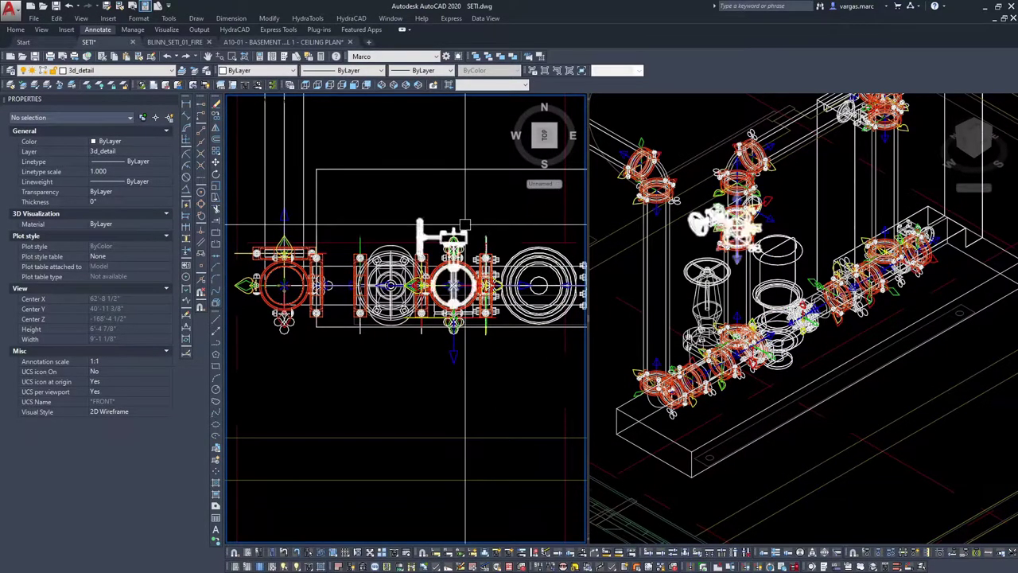
pyautogui.click(350, 304)
pyautogui.press('Delete')
# Step: Examine the riser tee's open branch, and check the pump's TOP VIEW in the reference drawing for the branch layout
pyautogui.scroll(4, 724, 237)
pyautogui.click(724, 237)
pyautogui.scroll(4, 727, 241)
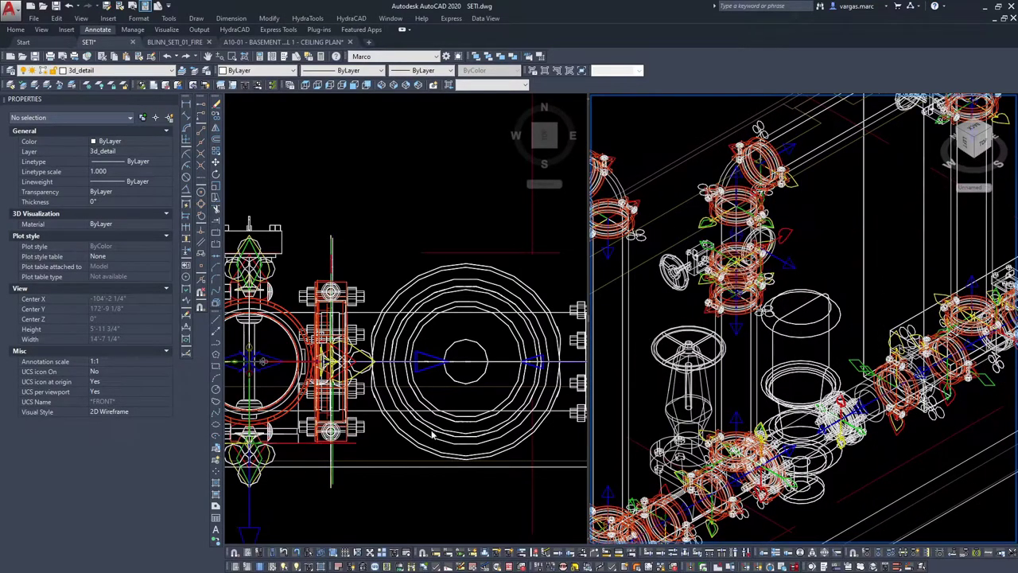
pyautogui.scroll(-5, 450, 382)
pyautogui.click(449, 381)
pyautogui.scroll(-12, 423, 358)
pyautogui.moveTo(335, 327); pyautogui.dragTo(404, 343, button='middle')
pyautogui.scroll(-5, 404, 342)
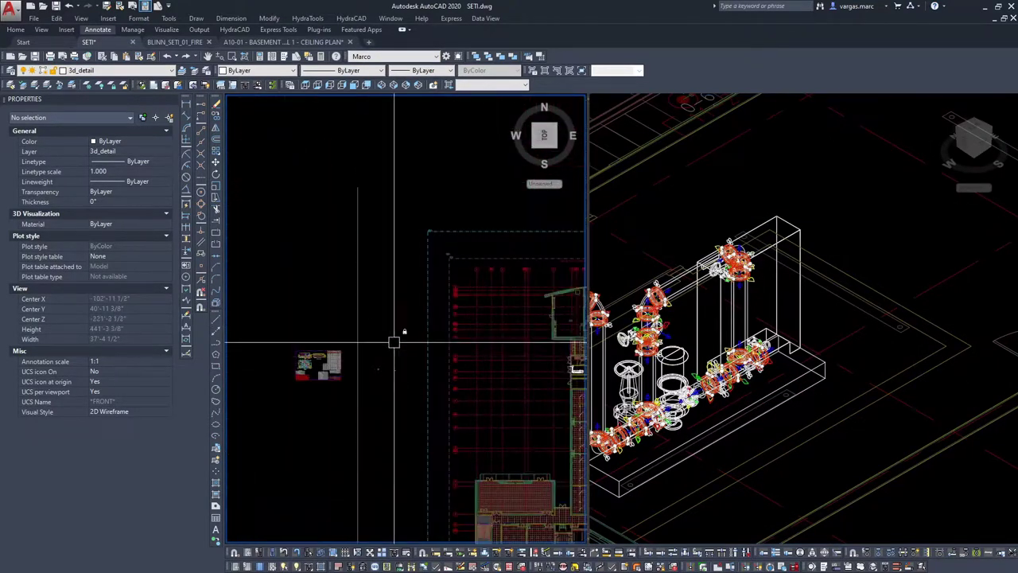
pyautogui.scroll(8, 279, 363)
pyautogui.scroll(4, 412, 343)
pyautogui.scroll(5, 458, 447)
pyautogui.scroll(-6, 458, 430)
pyautogui.scroll(6, 454, 374)
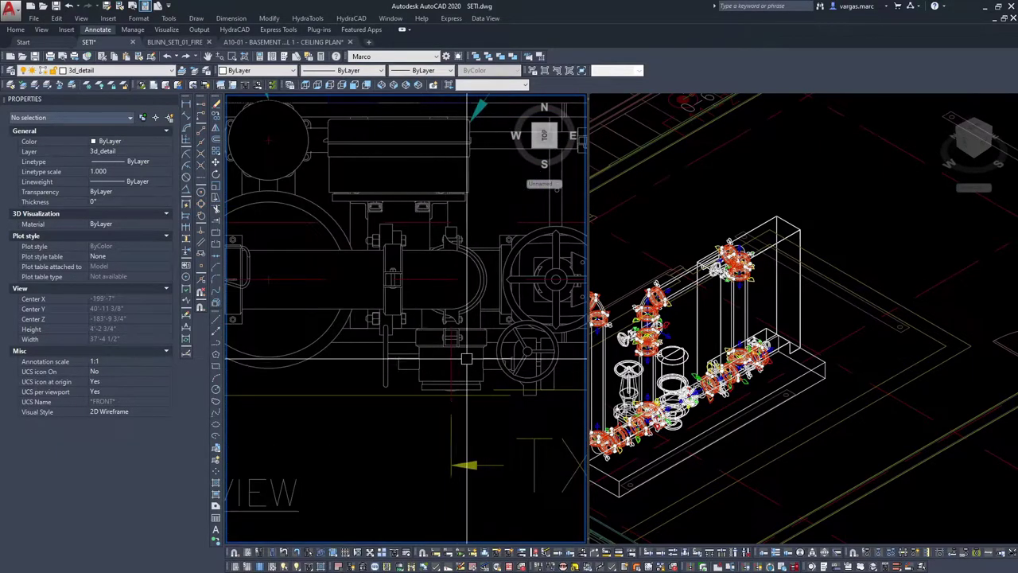
pyautogui.scroll(-5, 474, 356)
# Step: Insert a 6" VIC B'FLY W/TAMPER #705 valve on the riser tee's open branch with the red heart rotation, handwheel upright
pyautogui.click(660, 97)
pyautogui.scroll(4, 660, 100)
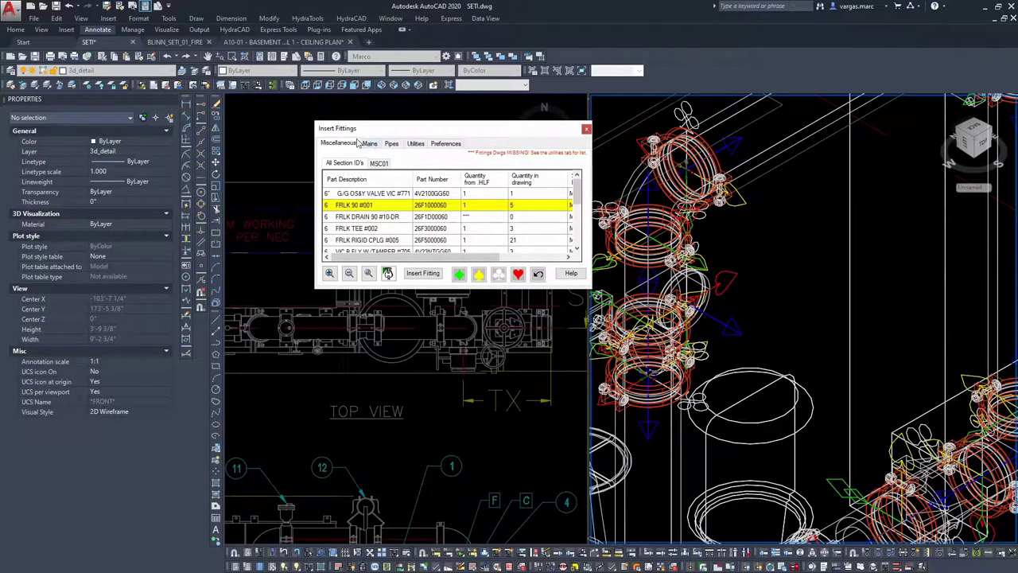
pyautogui.scroll(-2, 398, 225)
pyautogui.scroll(-1, 397, 228)
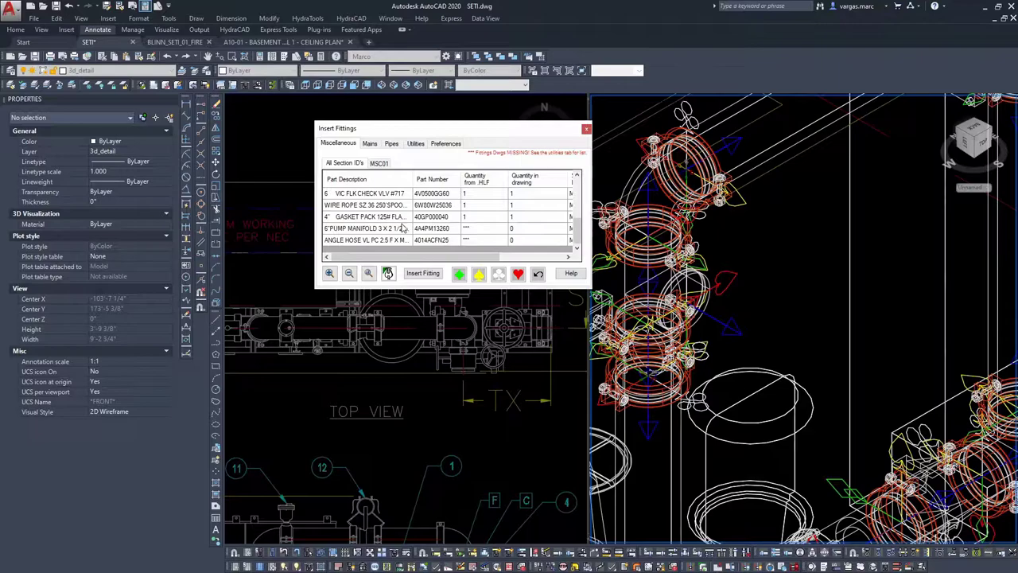
pyautogui.scroll(1, 350, 235)
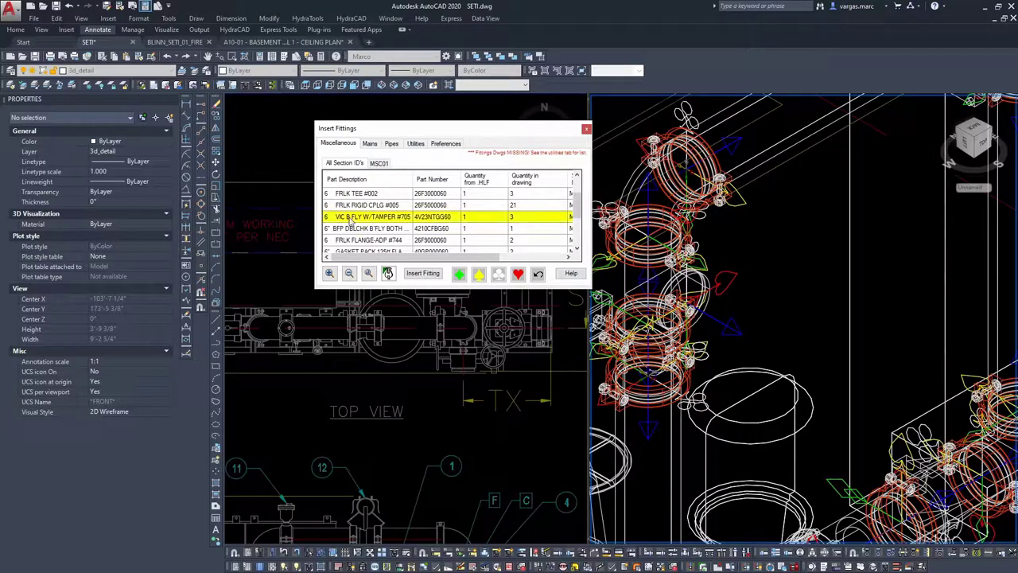
pyautogui.click(422, 272)
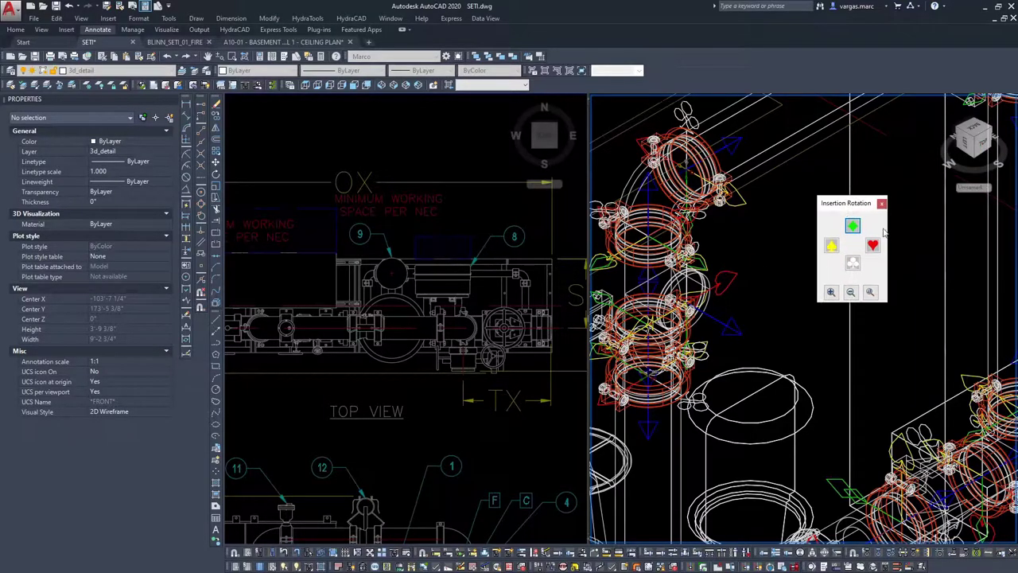
pyautogui.click(878, 243)
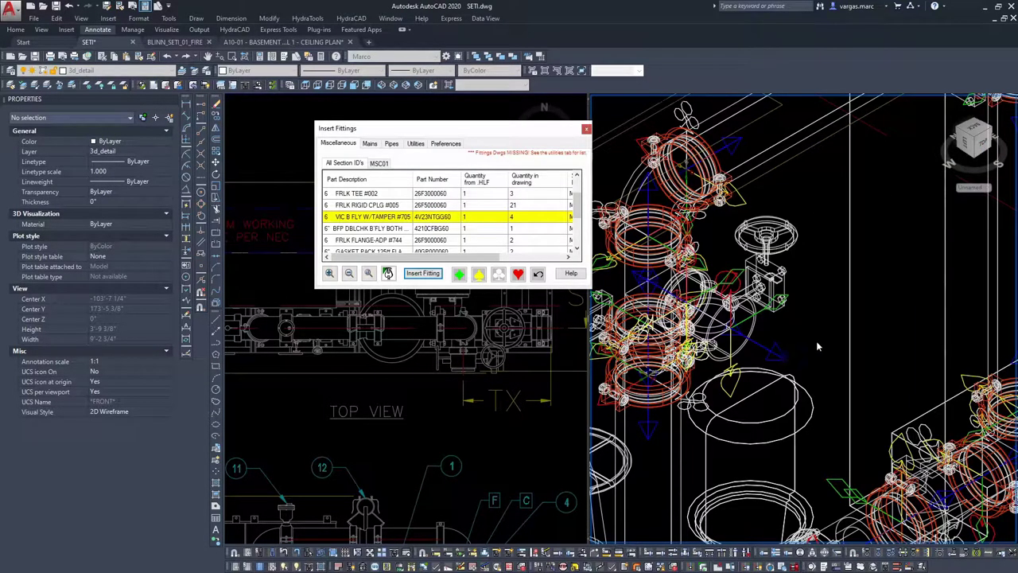
# Step: Insert a 6" FRLK 90 #001 elbow on the butterfly valve's outlet with the yellow spade rotation, turning it down
pyautogui.click(367, 240)
pyautogui.scroll(-1, 373, 238)
pyautogui.scroll(2, 398, 217)
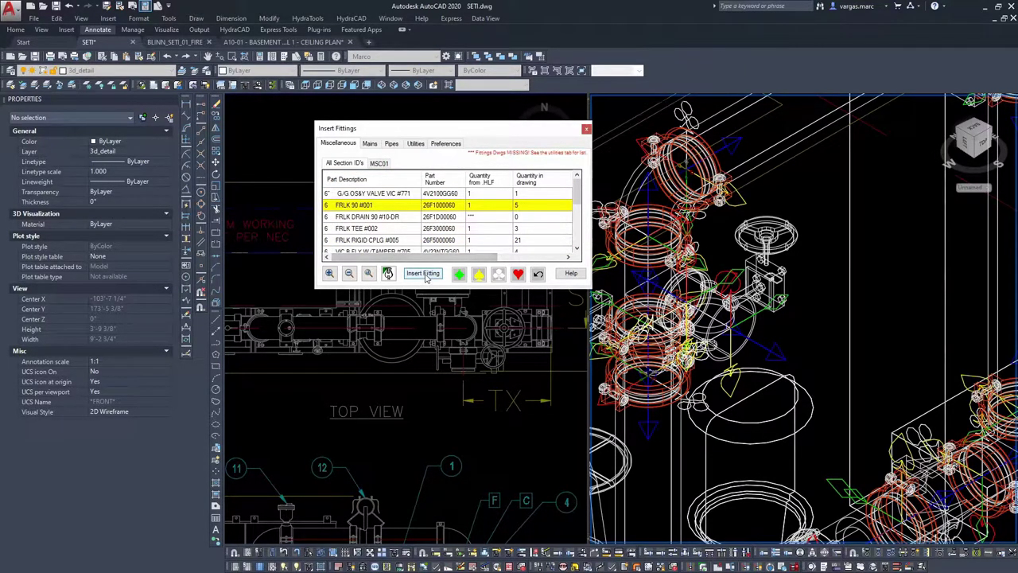
pyautogui.click(423, 274)
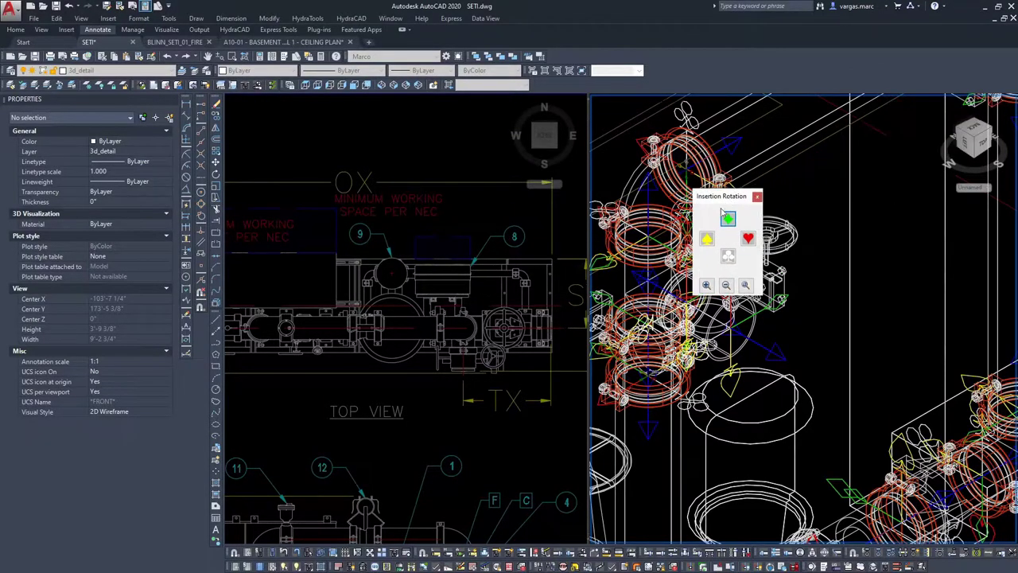
pyautogui.click(708, 240)
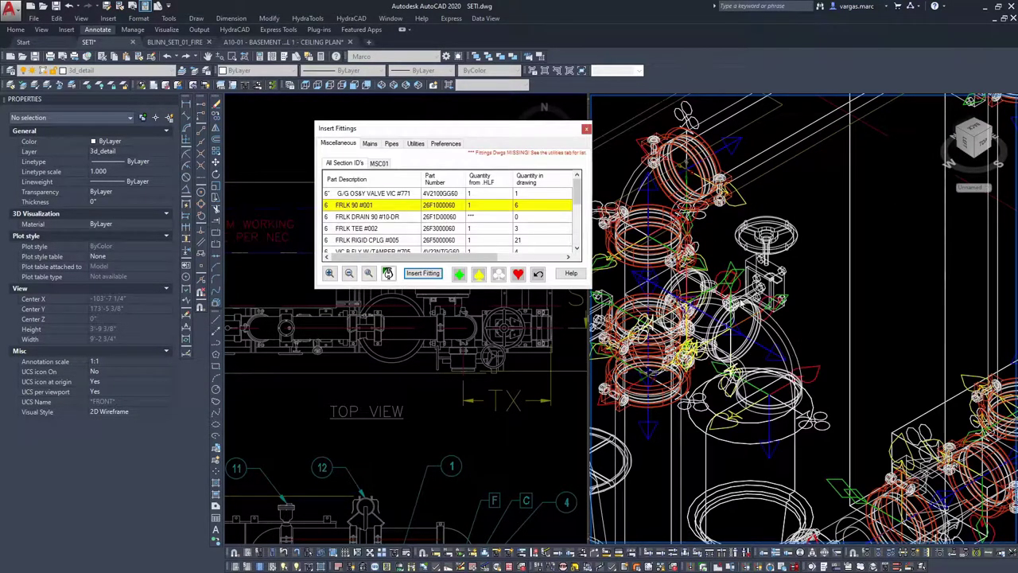
# Step: Insert a second 6" FRLK 90 #001 elbow on the downturned outlet of the first elbow
pyautogui.click(434, 277)
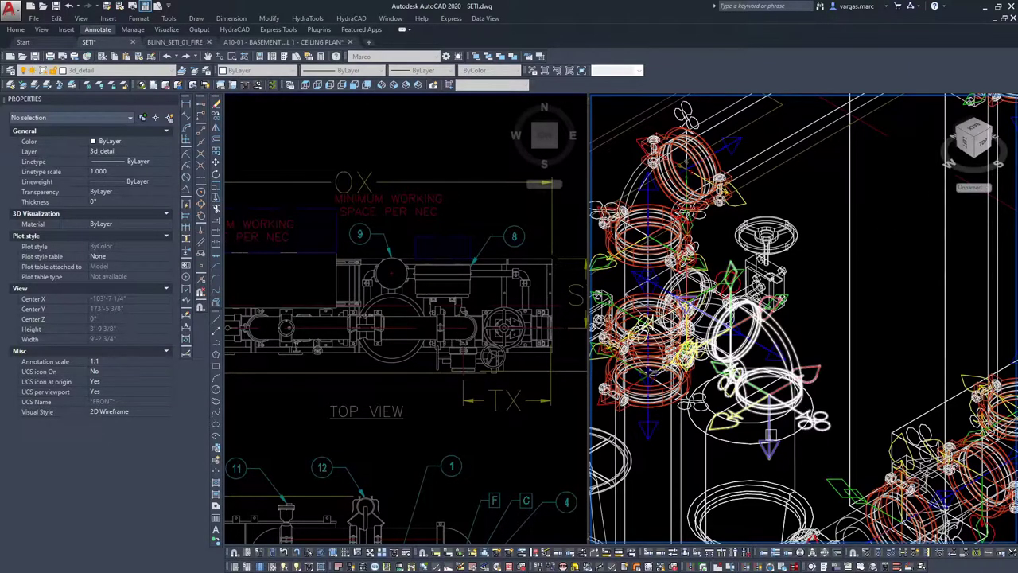
pyautogui.click(779, 436)
pyautogui.click(587, 130)
# Step: Move the second FRLK 90 elbow straight down to the level of the lower pump piping
pyautogui.moveTo(909, 414); pyautogui.dragTo(871, 246, button='middle')
pyautogui.scroll(-2, 871, 247)
pyautogui.click(784, 285)
pyautogui.press('m')
pyautogui.press('space')
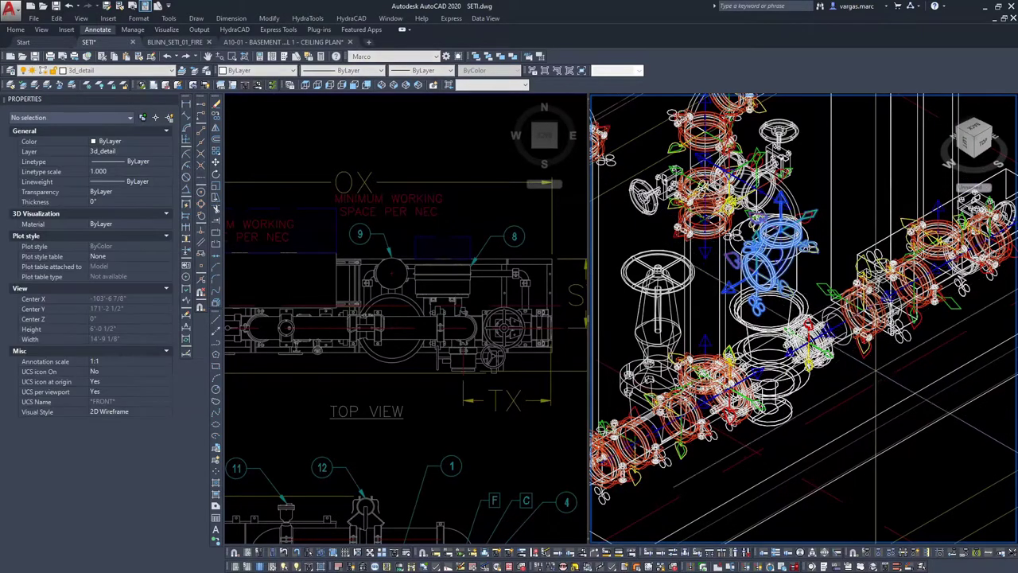
pyautogui.click(875, 370)
pyautogui.press('Return')
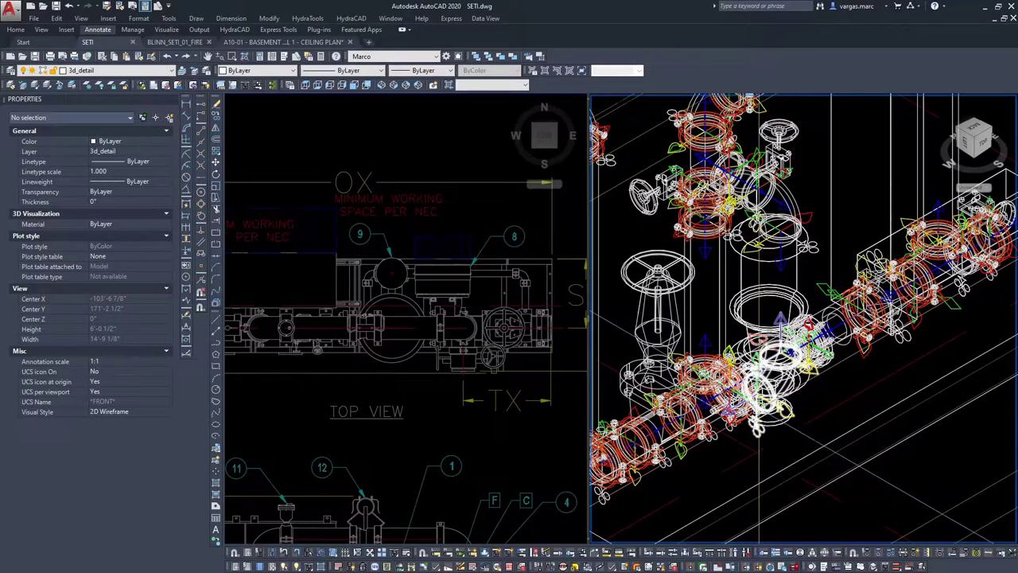
# Step: Check the lowered elbow's position among the surrounding fittings in a hidden-line display
pyautogui.keyDown('shift'); pyautogui.moveTo(758, 408); pyautogui.dragTo(760, 408, button='middle'); pyautogui.keyUp('shift')
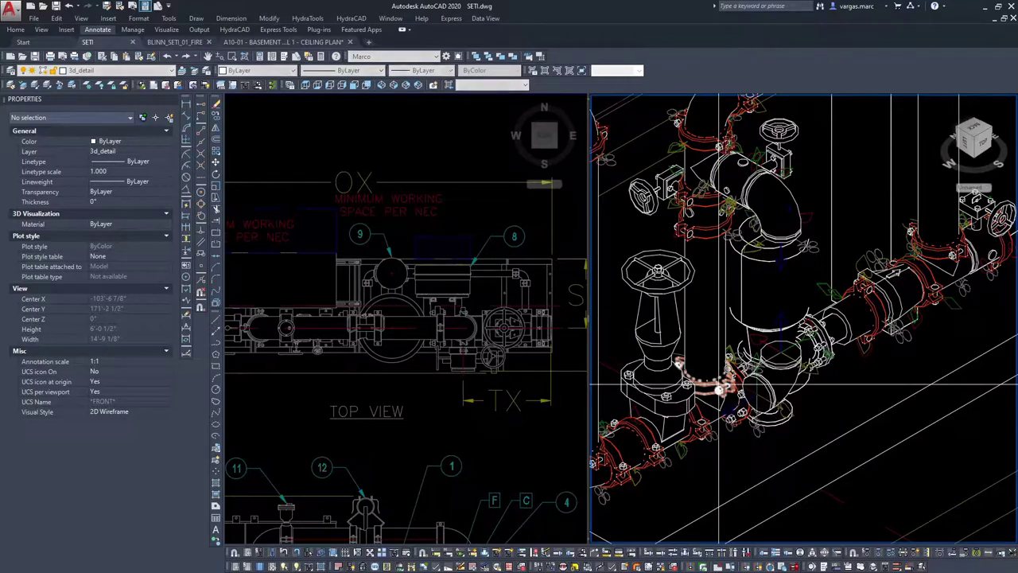
pyautogui.scroll(2, 720, 388)
pyautogui.scroll(-2, 802, 318)
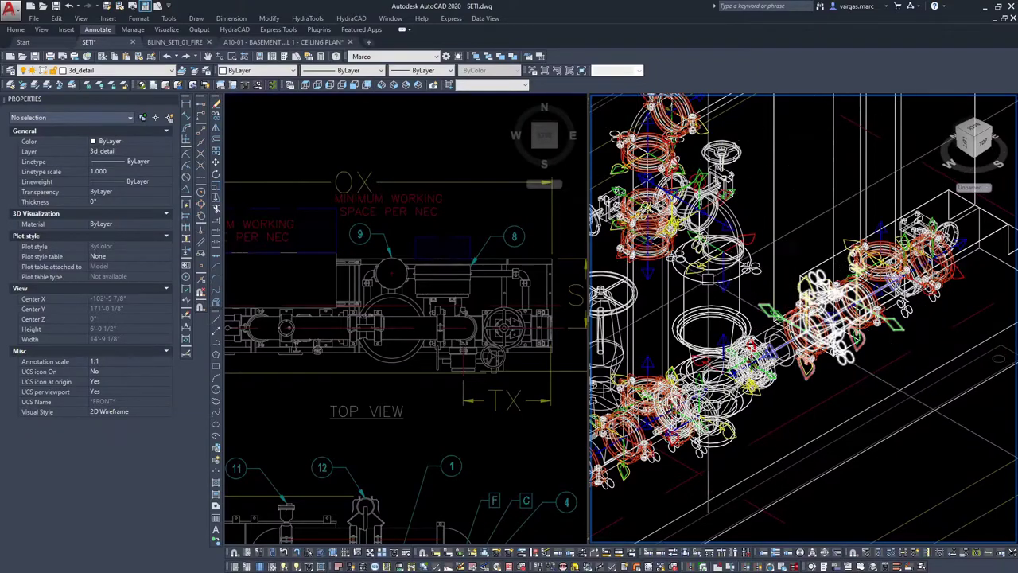
pyautogui.scroll(2, 821, 282)
pyautogui.moveTo(821, 281); pyautogui.dragTo(827, 305, button='middle')
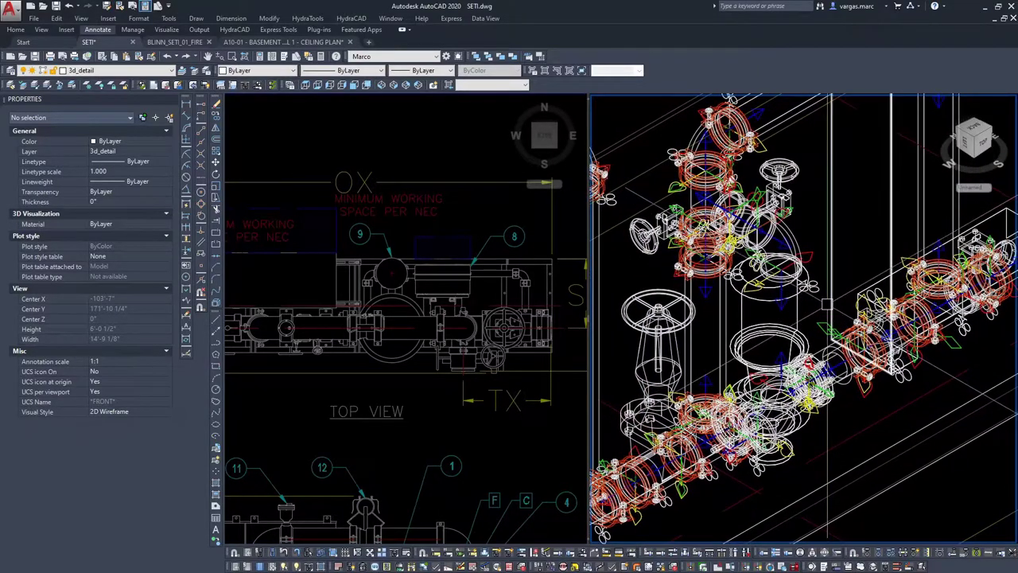
# Step: Set the 2D model space uniform background color to White in the display options
pyautogui.write('op')
pyautogui.press('Return')
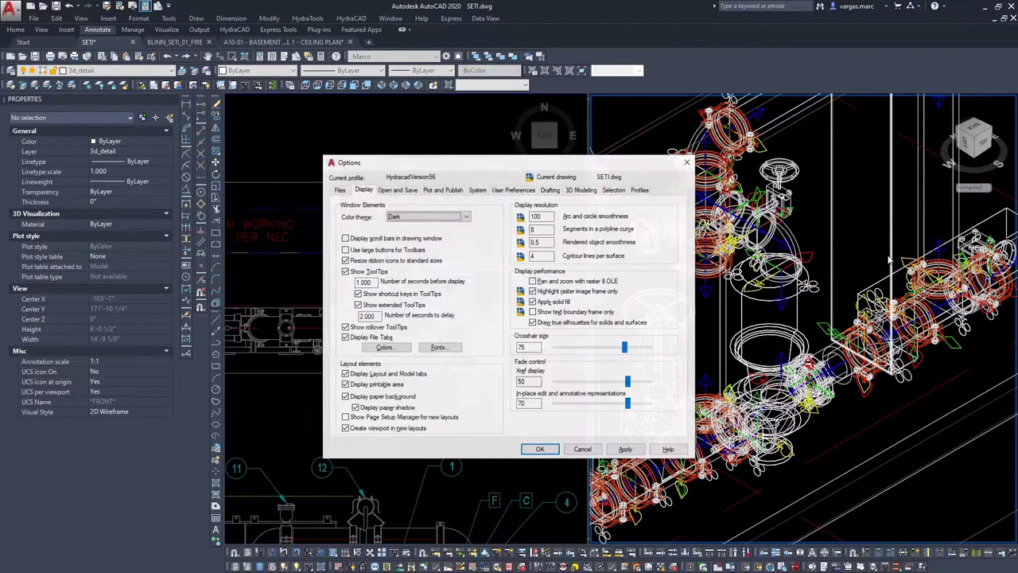
pyautogui.click(383, 349)
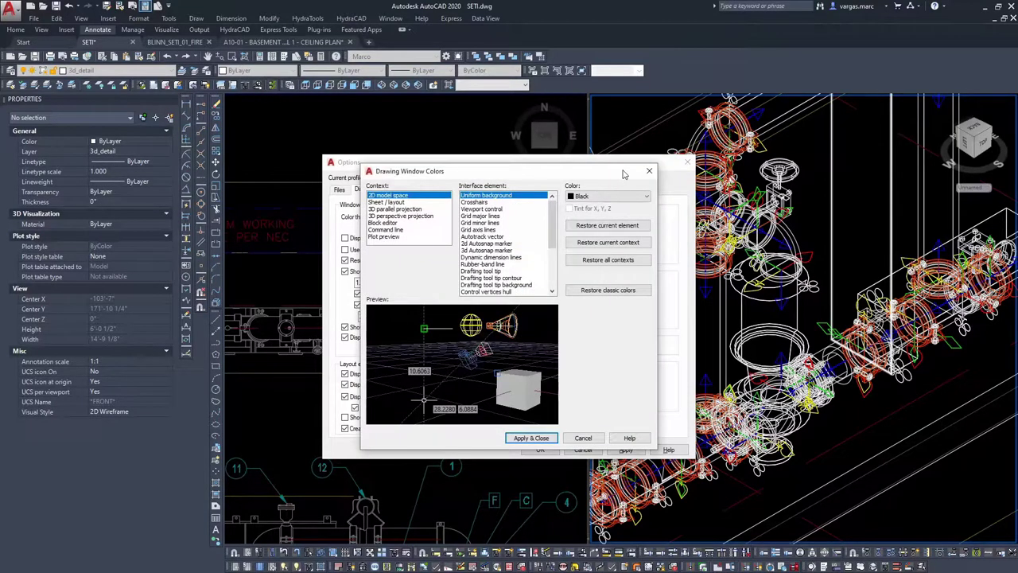
pyautogui.click(614, 199)
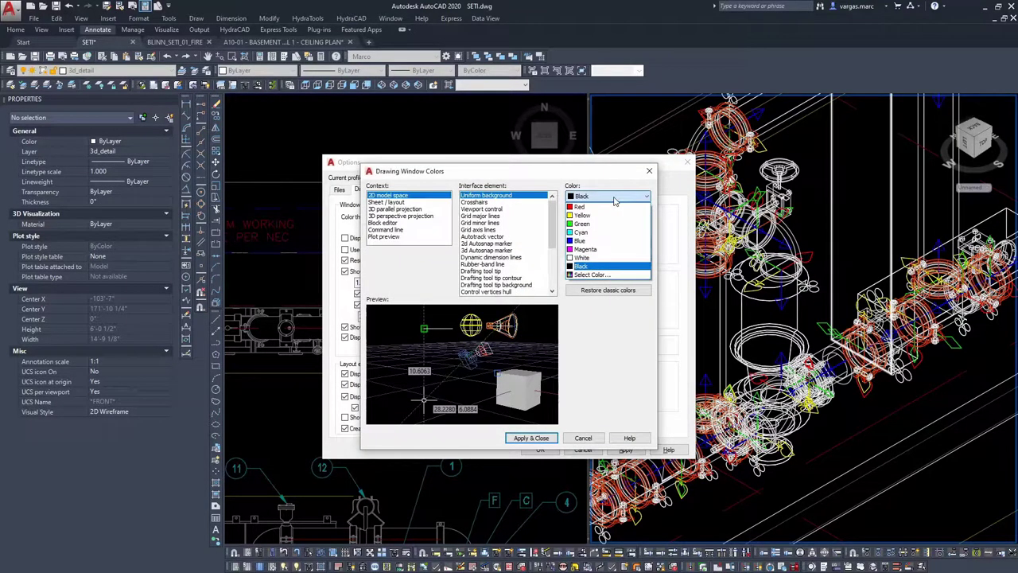
pyautogui.click(585, 257)
pyautogui.click(531, 438)
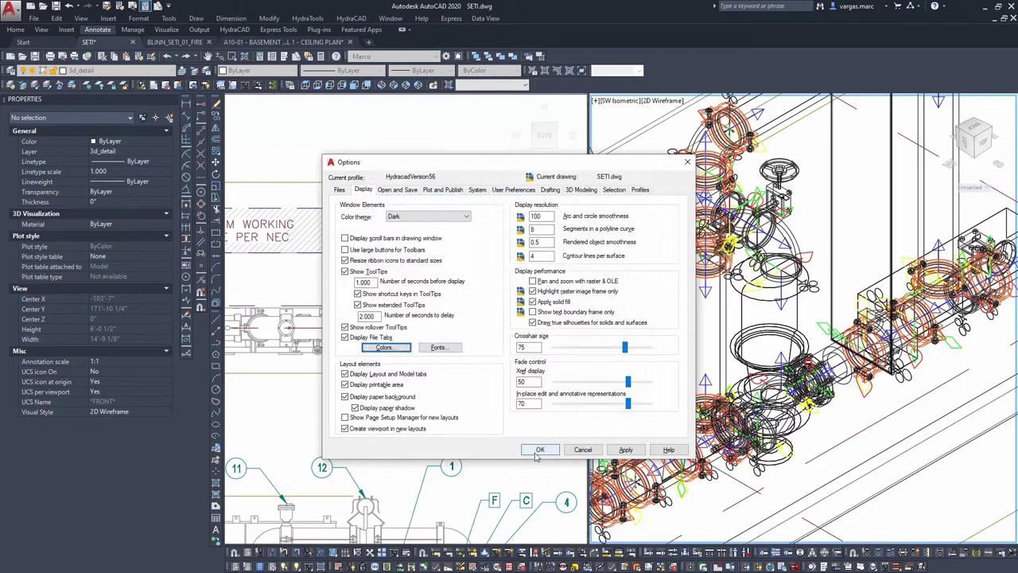
pyautogui.click(626, 449)
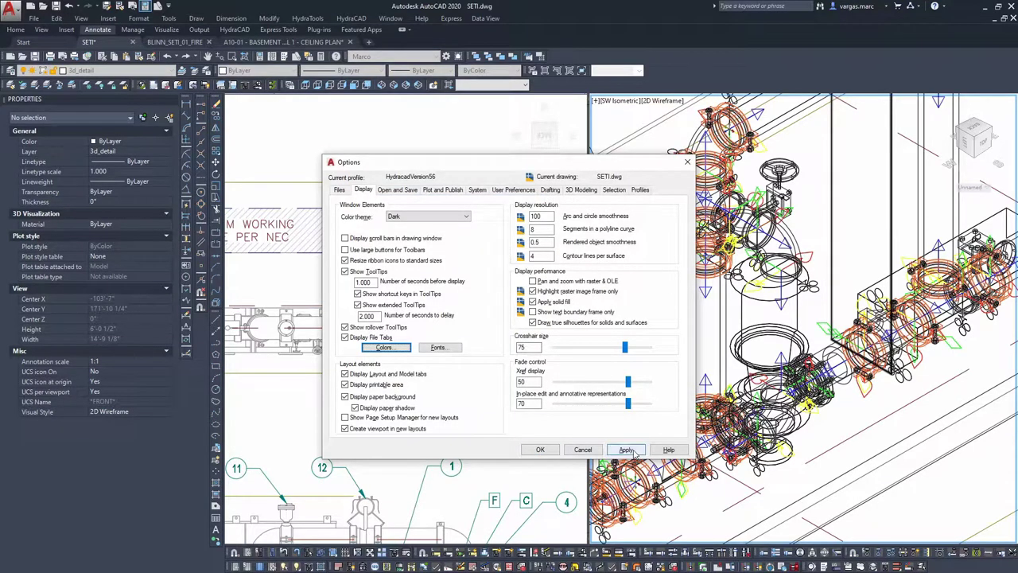
pyautogui.click(540, 450)
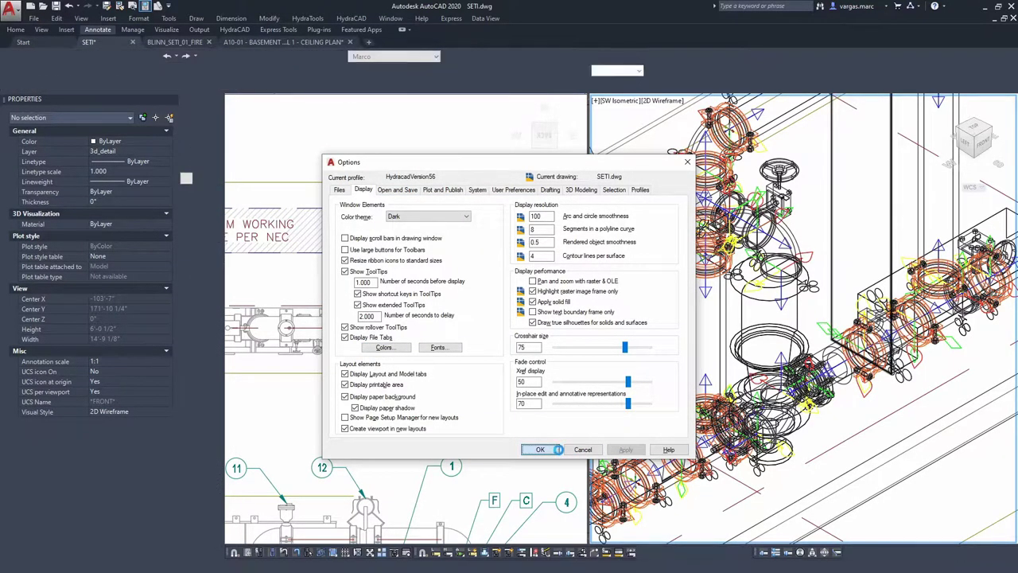
# Step: Examine the whole pump assembly against the white background, then focus on the two branch elbows
pyautogui.scroll(-4, 827, 220)
pyautogui.moveTo(825, 222); pyautogui.dragTo(781, 216, button='middle')
pyautogui.scroll(2, 763, 264)
pyautogui.moveTo(701, 264); pyautogui.dragTo(713, 285, button='middle')
pyautogui.scroll(-3, 799, 234)
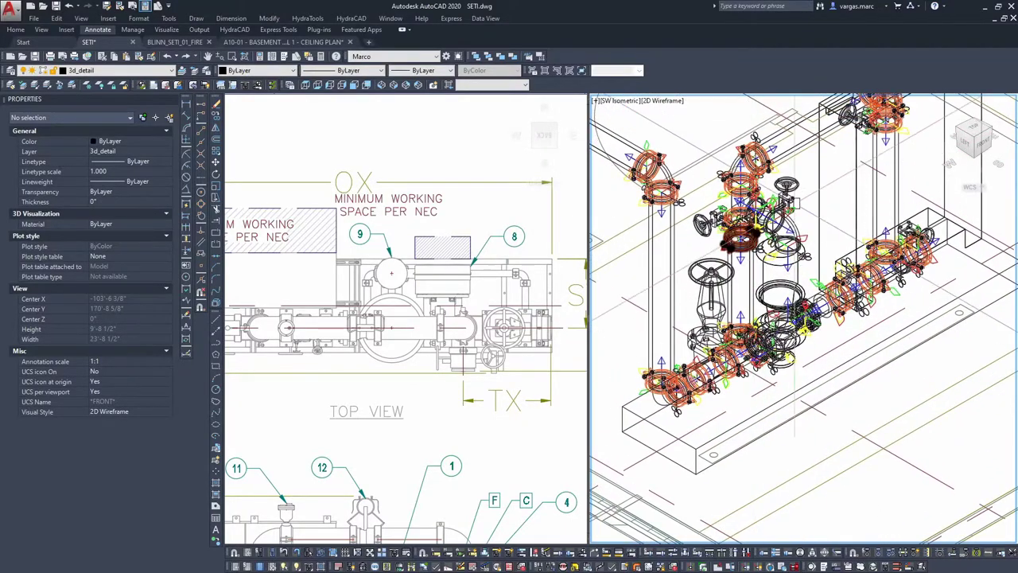
pyautogui.scroll(3, 819, 204)
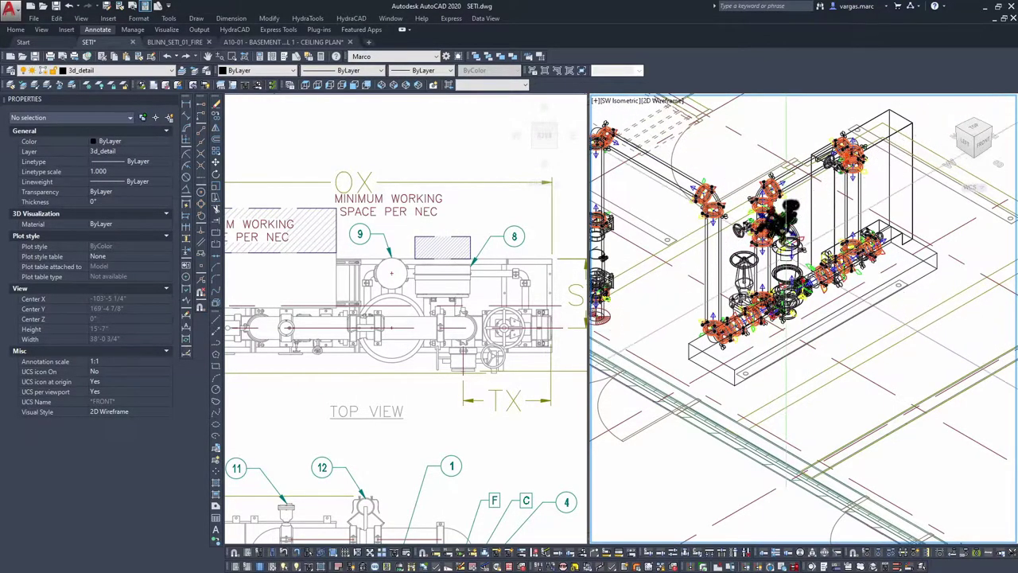
pyautogui.scroll(-2, 787, 242)
pyautogui.scroll(5, 821, 256)
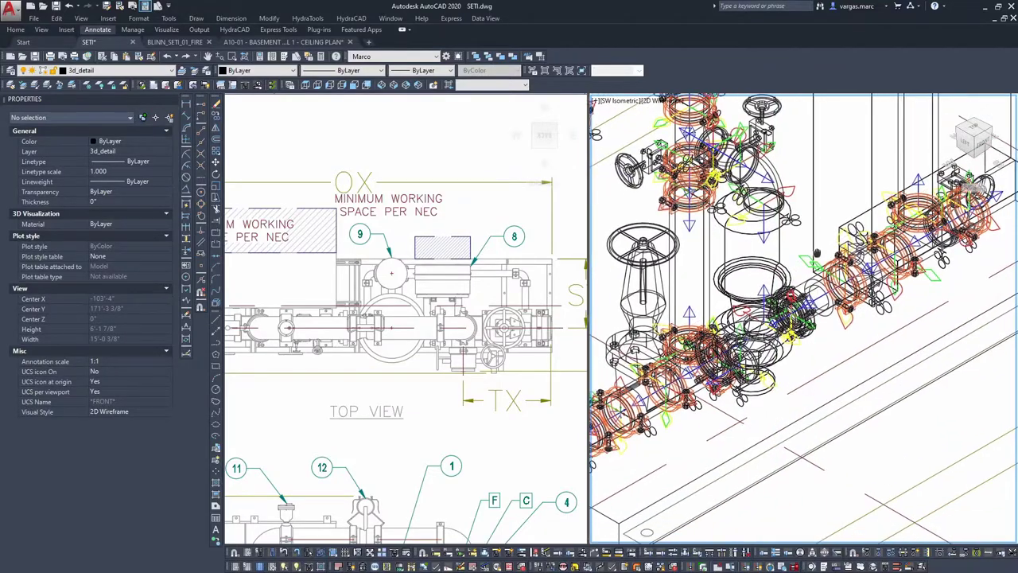
pyautogui.moveTo(821, 245); pyautogui.dragTo(821, 246, button='middle')
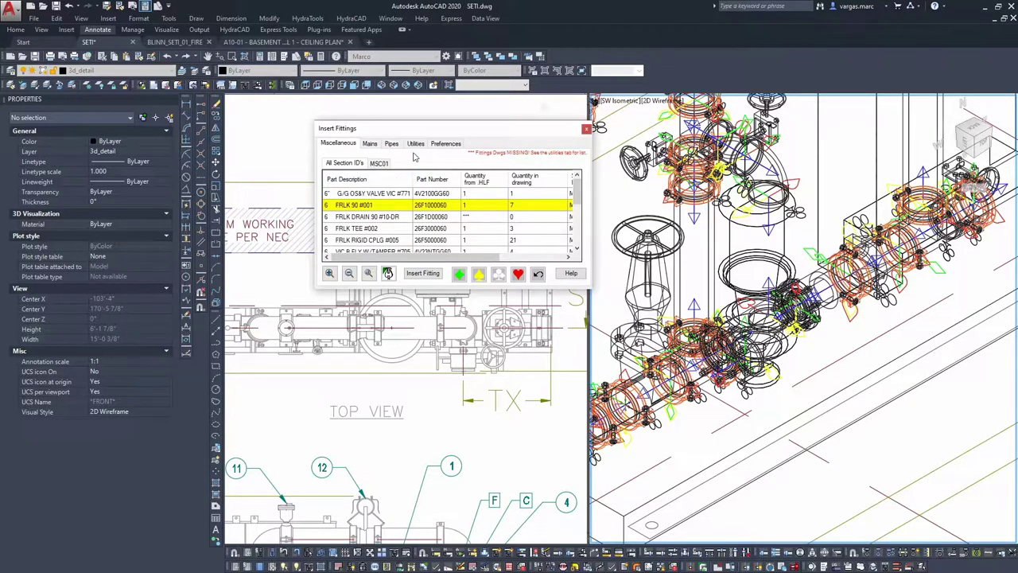
# Step: Insert a 6" pipe with grooved ends between the two branch elbows, taking its length from their ski poles
pyautogui.click(392, 144)
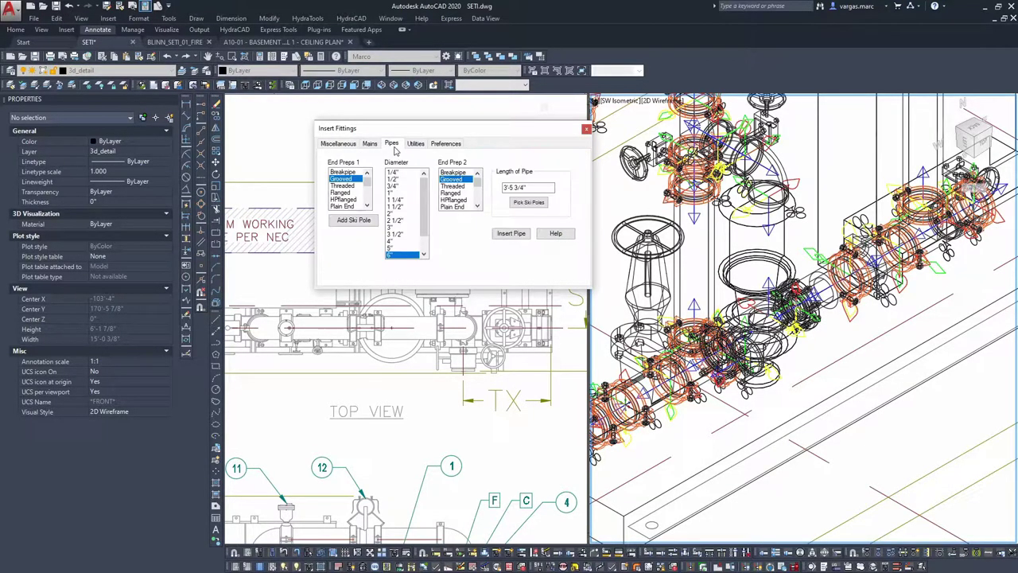
pyautogui.click(529, 202)
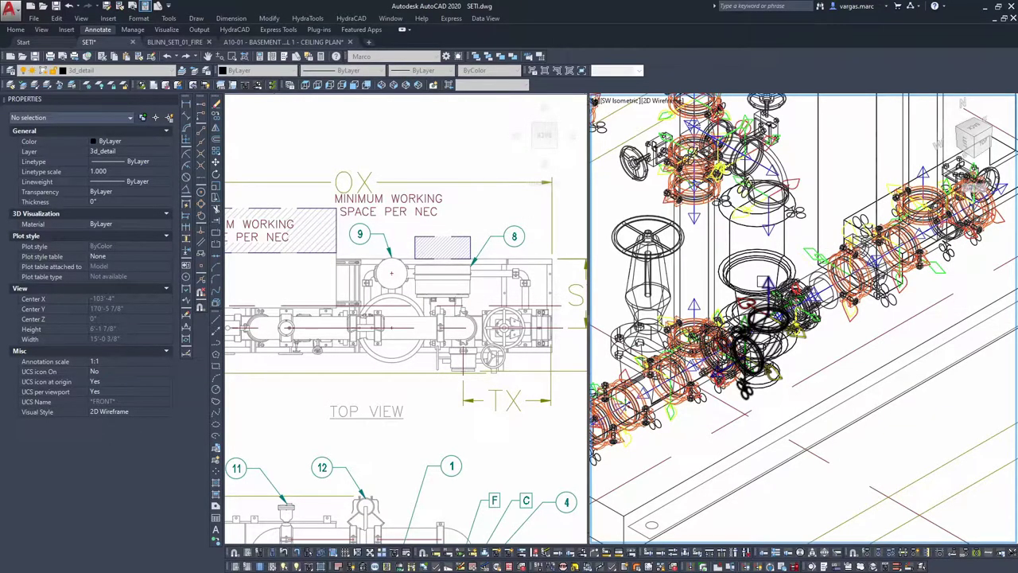
pyautogui.click(764, 280)
pyautogui.click(519, 236)
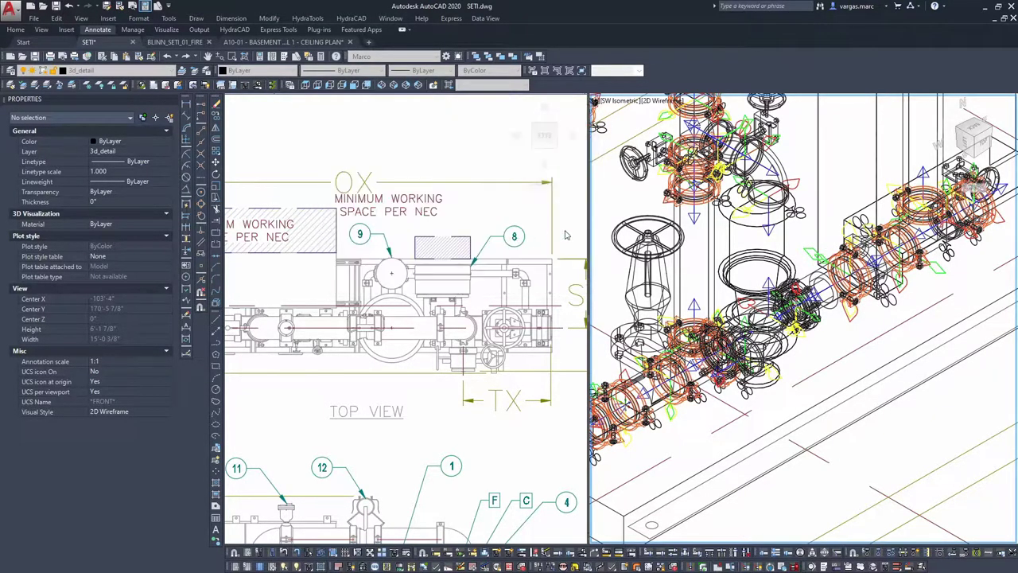
pyautogui.click(763, 239)
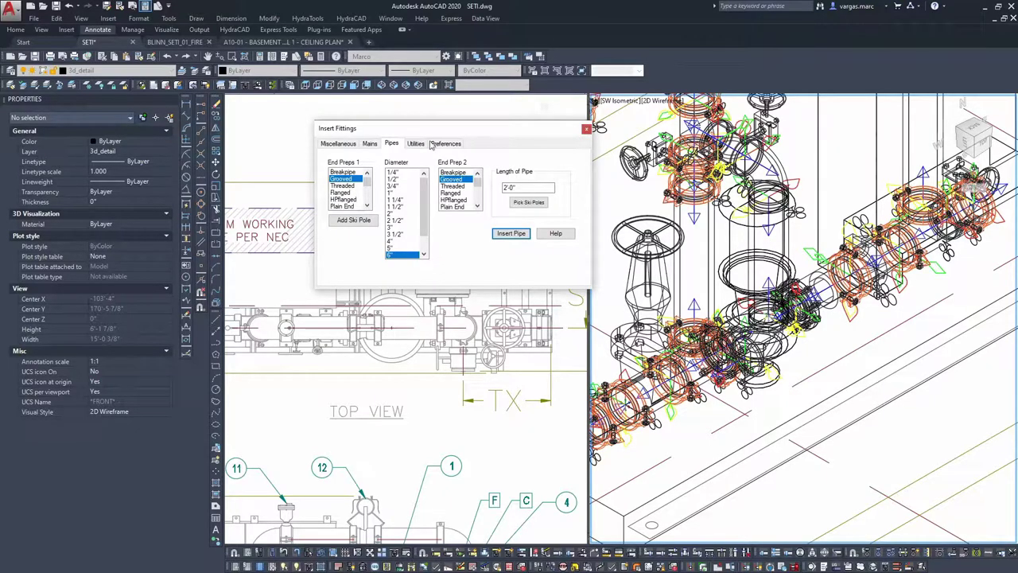
# Step: Insert the 6" PUMP MANIFOLD 3 X 2 1/2" on the lower elbow's open end with the green diamond rotation
pyautogui.click(338, 143)
pyautogui.scroll(-5, 384, 230)
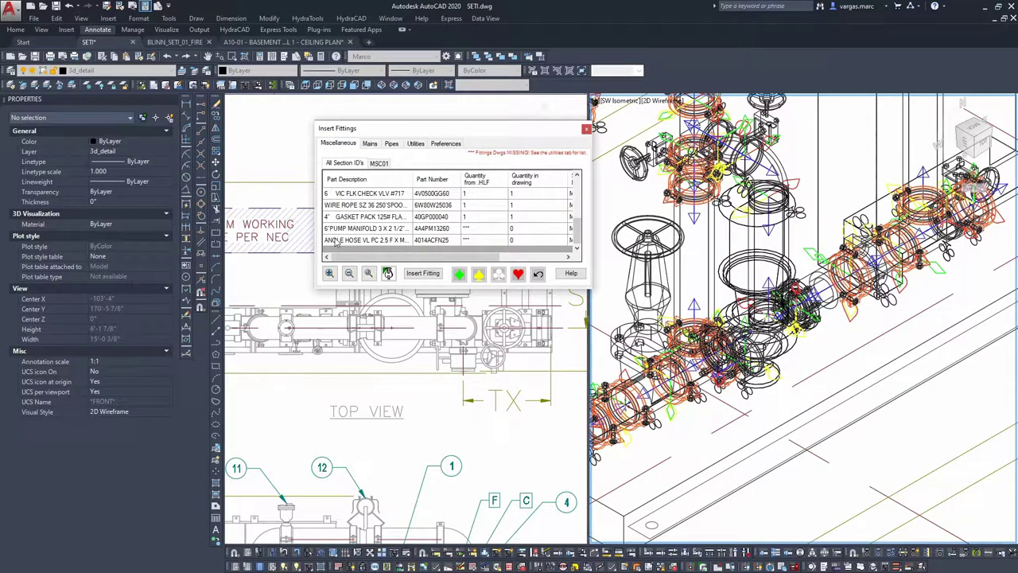
pyautogui.click(354, 229)
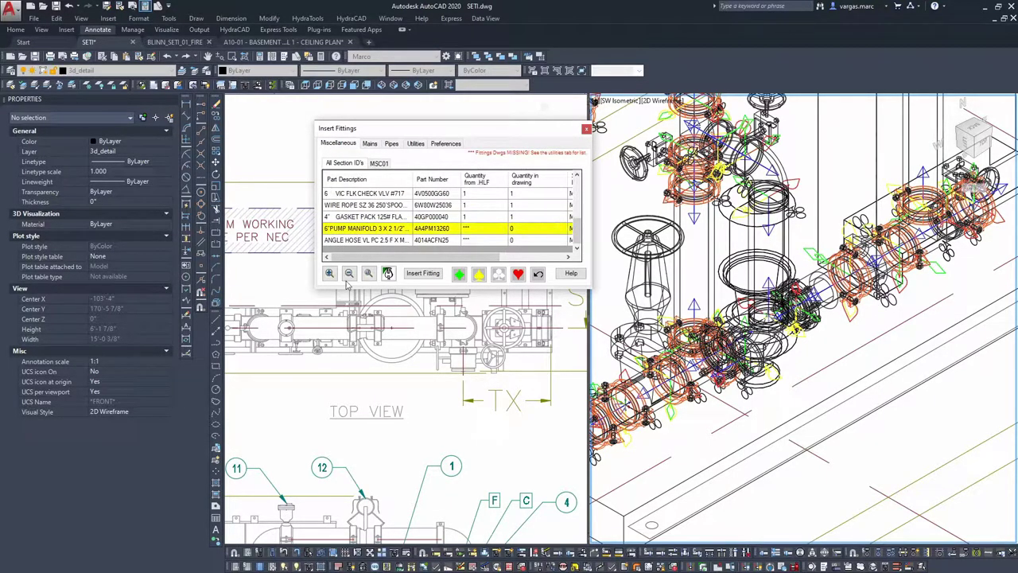
pyautogui.click(425, 274)
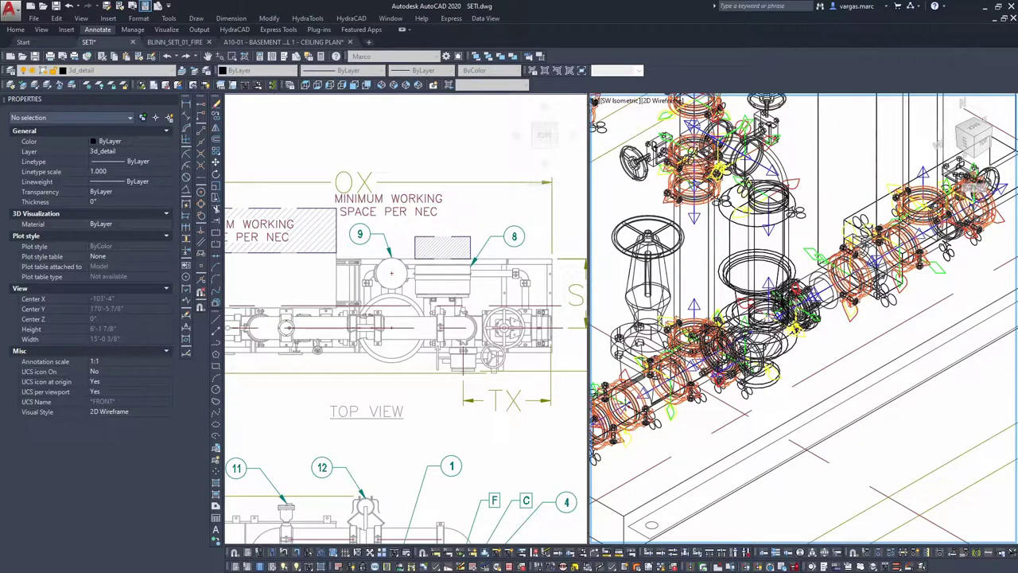
pyautogui.moveTo(1015, 101); pyautogui.dragTo(879, 274)
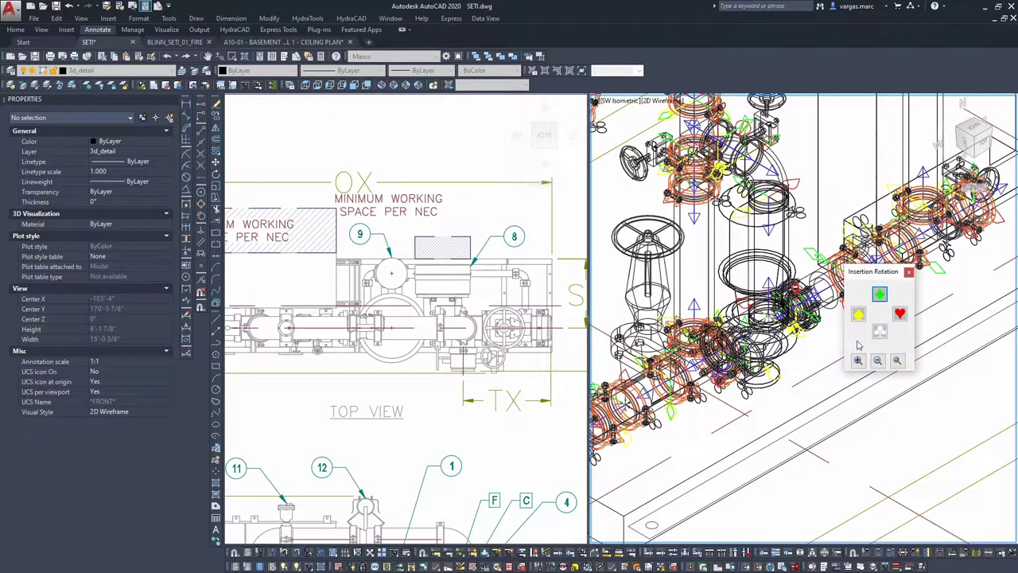
pyautogui.click(878, 294)
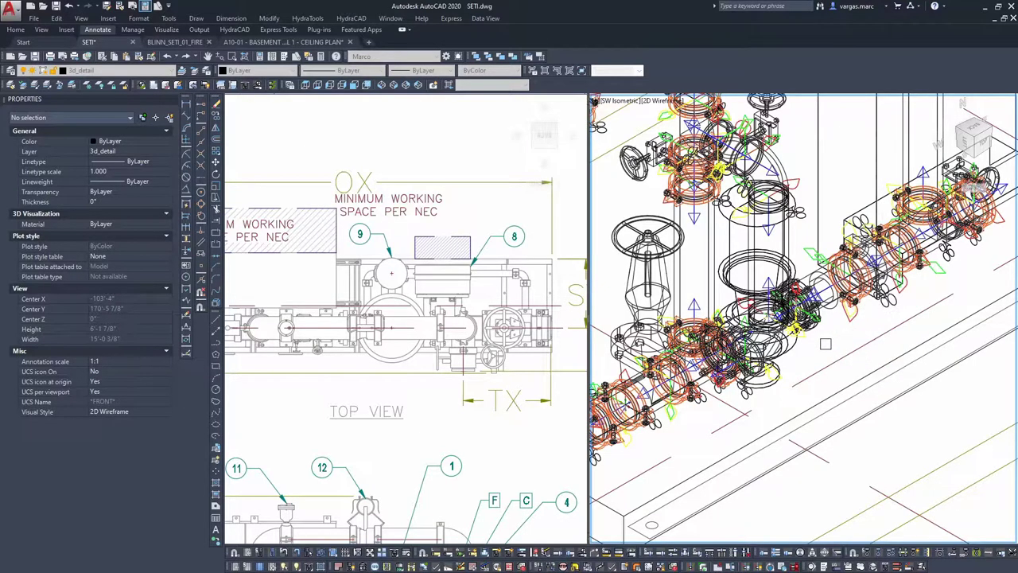
pyautogui.scroll(5, 859, 381)
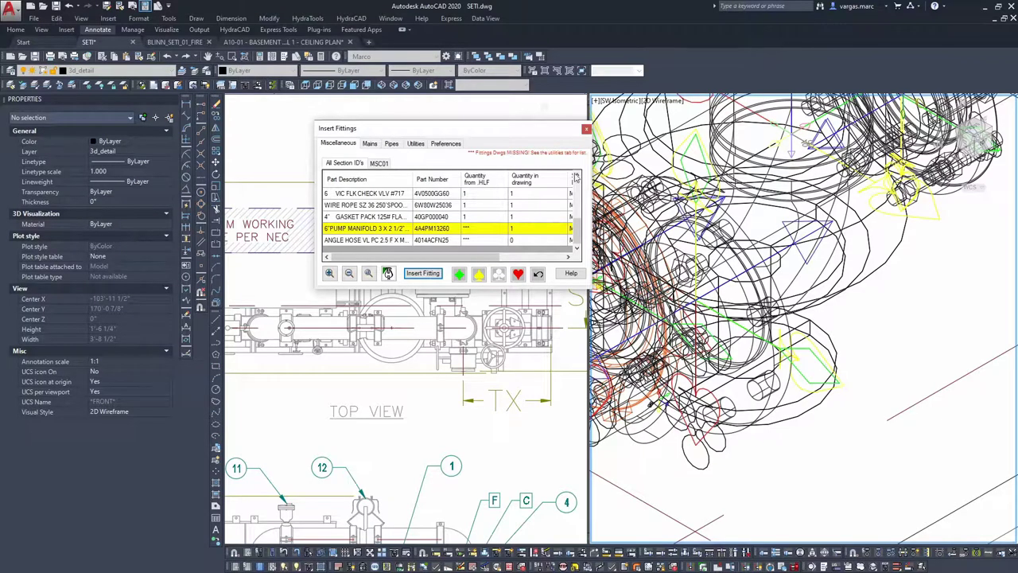
pyautogui.click(586, 129)
# Step: Move the pump manifold about 4'-4" straight away from the lower branch elbow, to the other side of the wall, in the top view
pyautogui.click(461, 310)
pyautogui.scroll(-15, 460, 310)
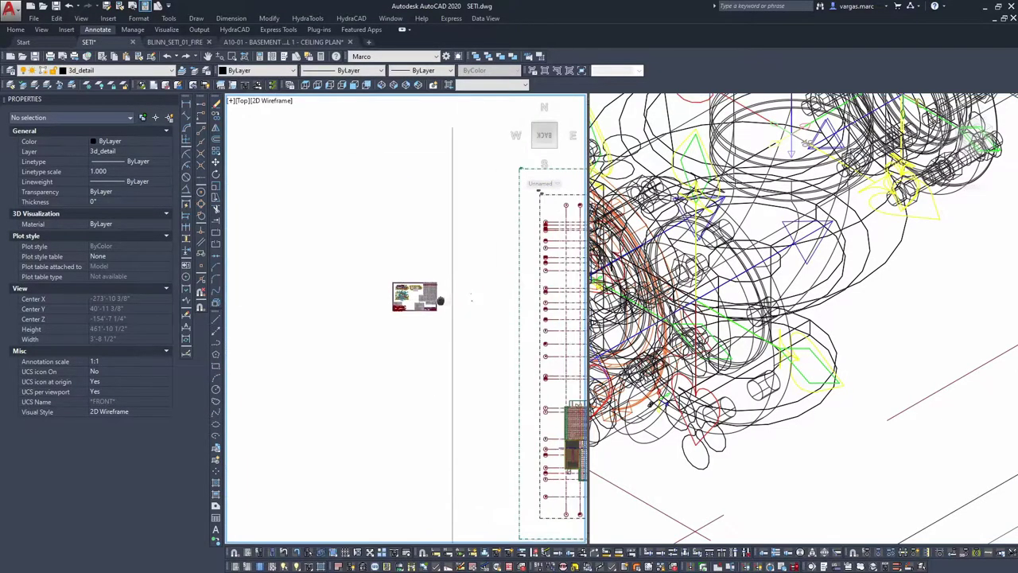
pyautogui.scroll(15, 404, 317)
pyautogui.moveTo(466, 334); pyautogui.dragTo(415, 338, button='middle')
pyautogui.scroll(5, 420, 325)
pyautogui.click(421, 324)
pyautogui.scroll(-5, 420, 324)
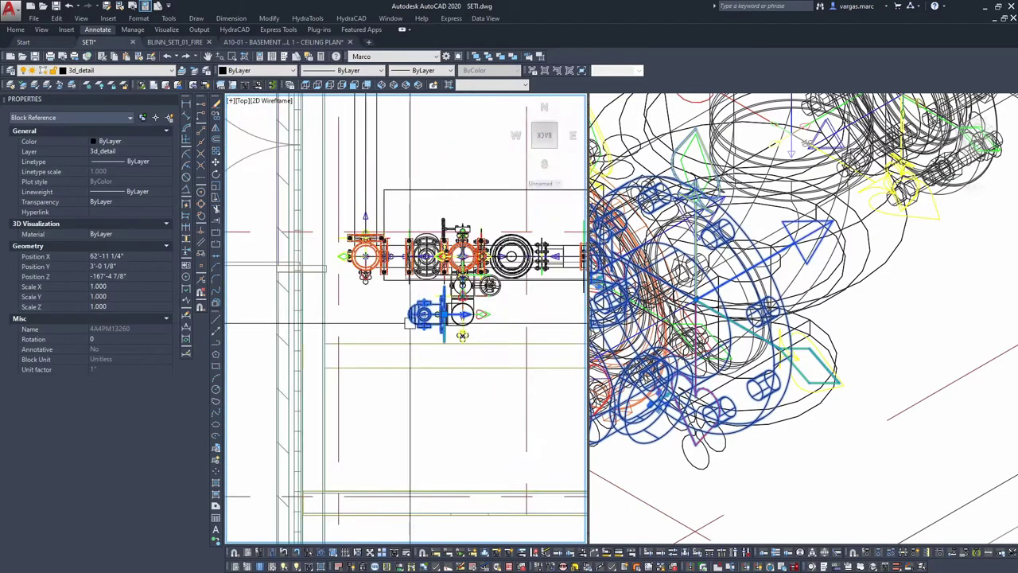
pyautogui.write('m')
pyautogui.press('space')
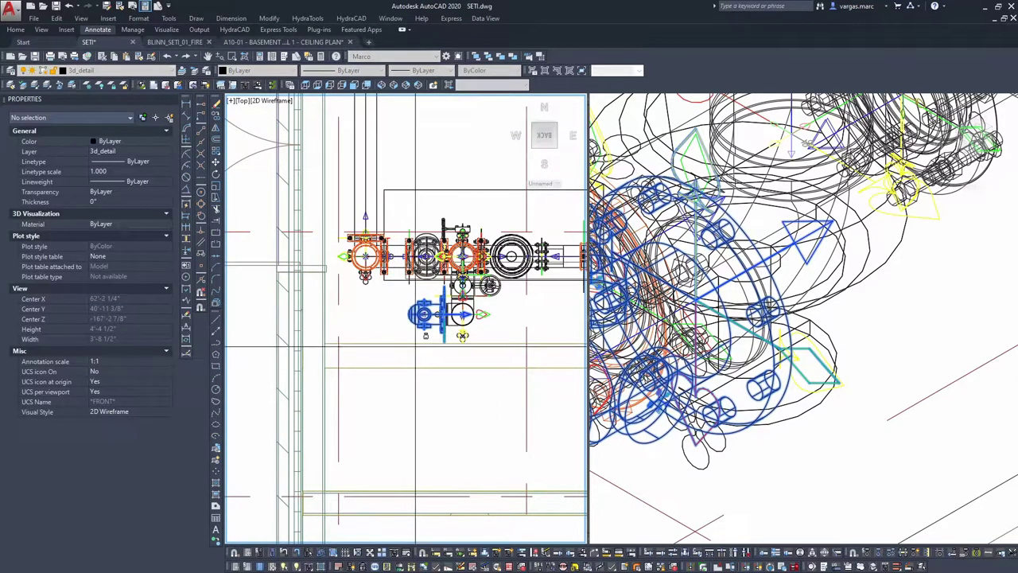
pyautogui.click(430, 355)
pyautogui.moveTo(268, 373); pyautogui.dragTo(348, 366, button='middle')
pyautogui.scroll(4, 350, 360)
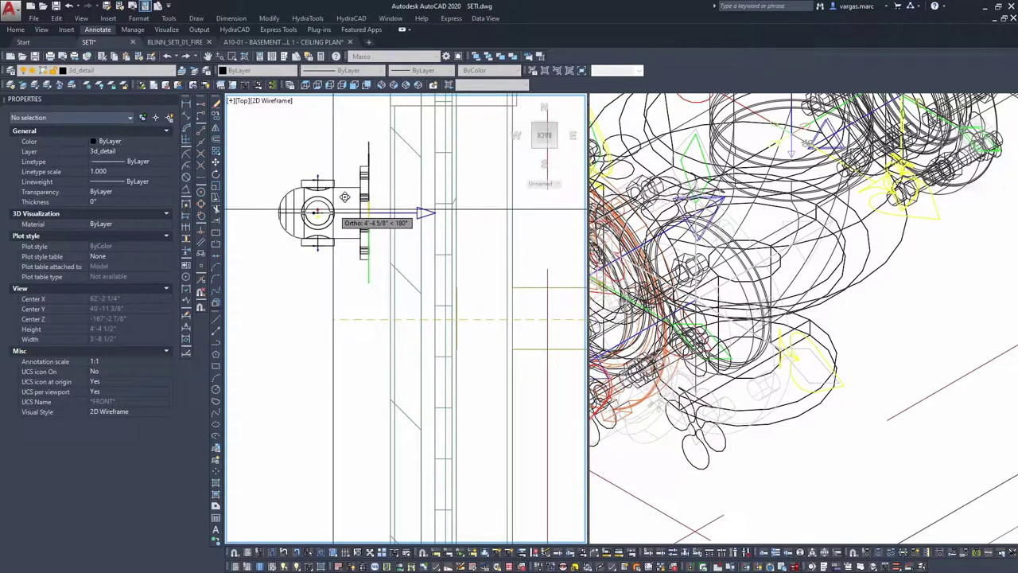
pyautogui.click(350, 197)
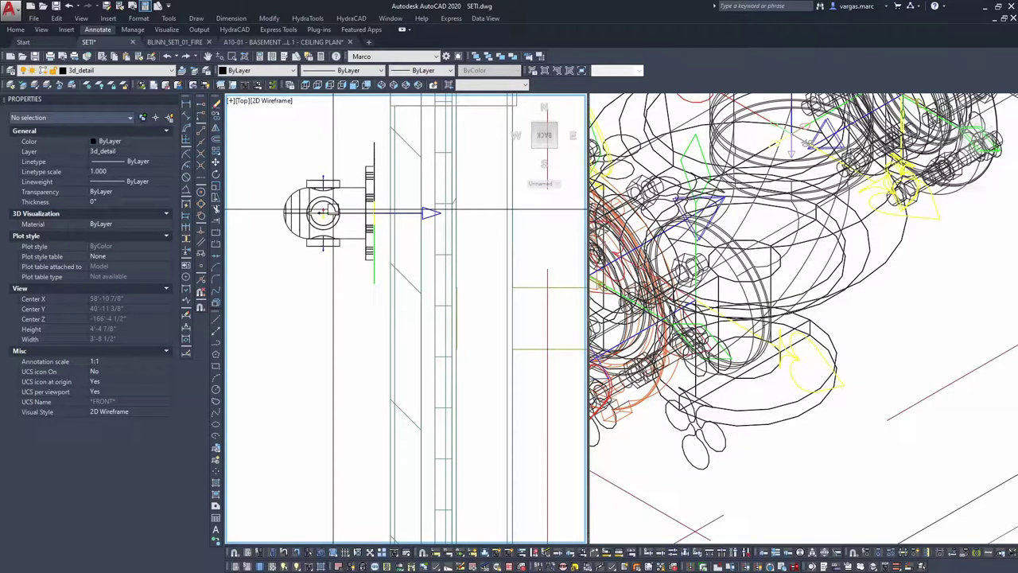
# Step: Insert a 6" pipe from the pump manifold to the lower elbow, flanged at end 1 and grooved at end 2, taking its length from their ski poles
pyautogui.scroll(-5, 322, 211)
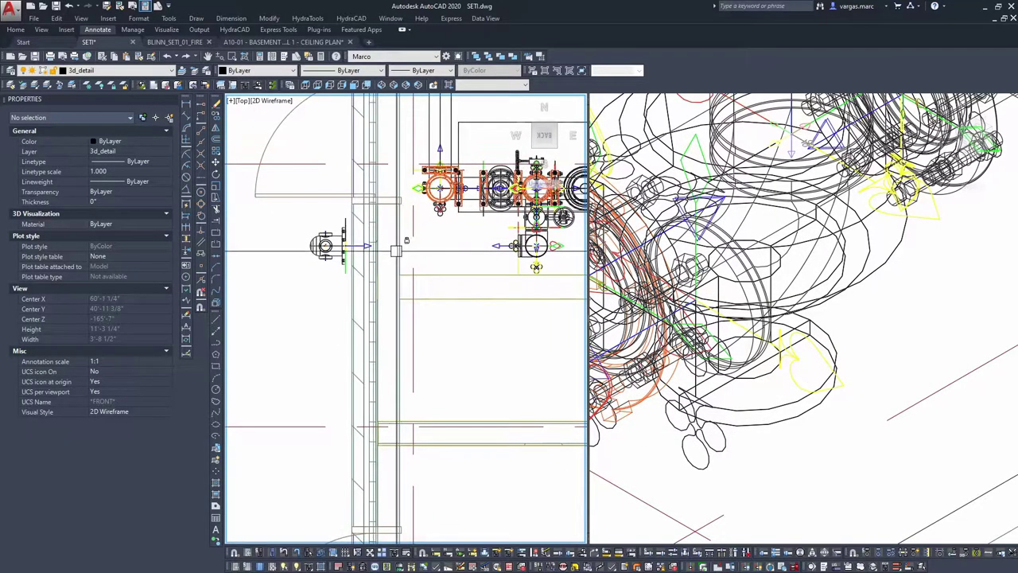
pyautogui.scroll(4, 341, 254)
pyautogui.scroll(-2, 517, 260)
pyautogui.moveTo(550, 258); pyautogui.dragTo(438, 263, button='middle')
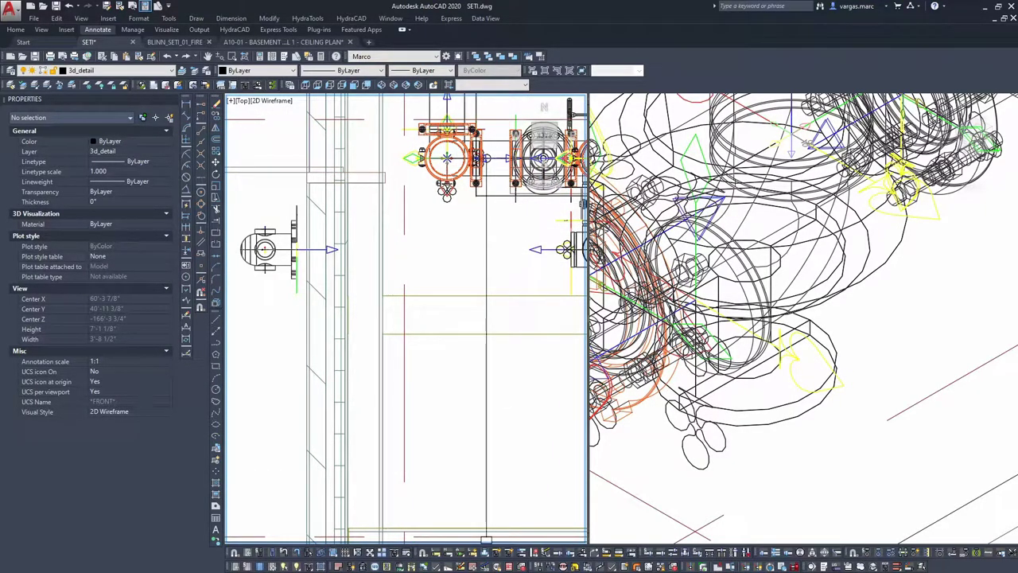
pyautogui.click(690, 568)
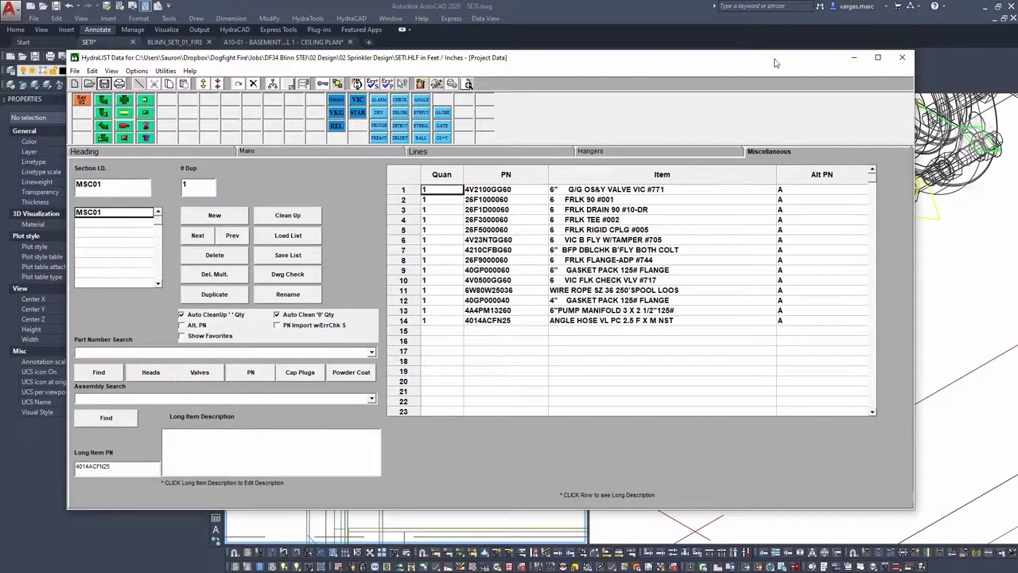
pyautogui.click(853, 57)
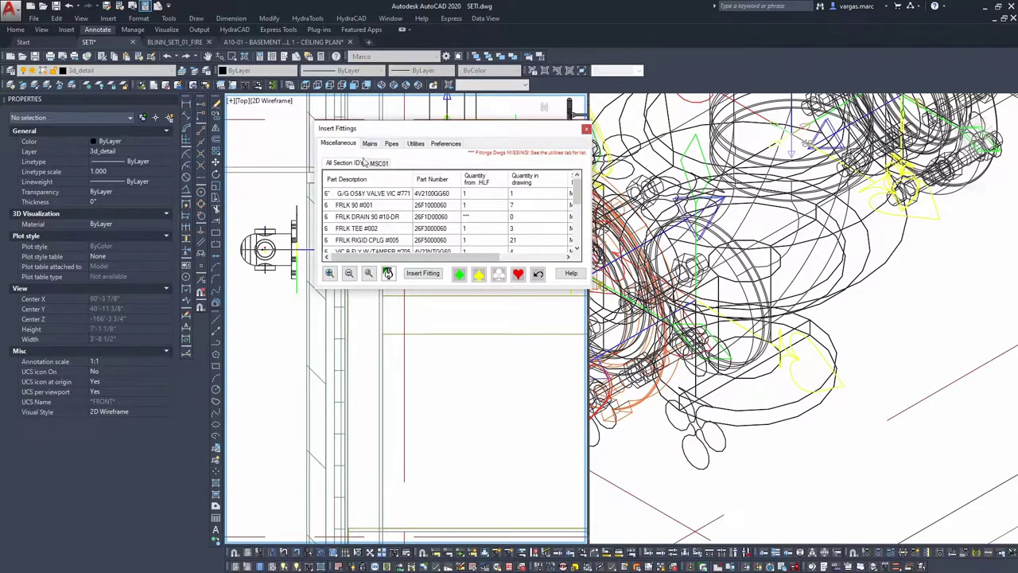
pyautogui.click(391, 143)
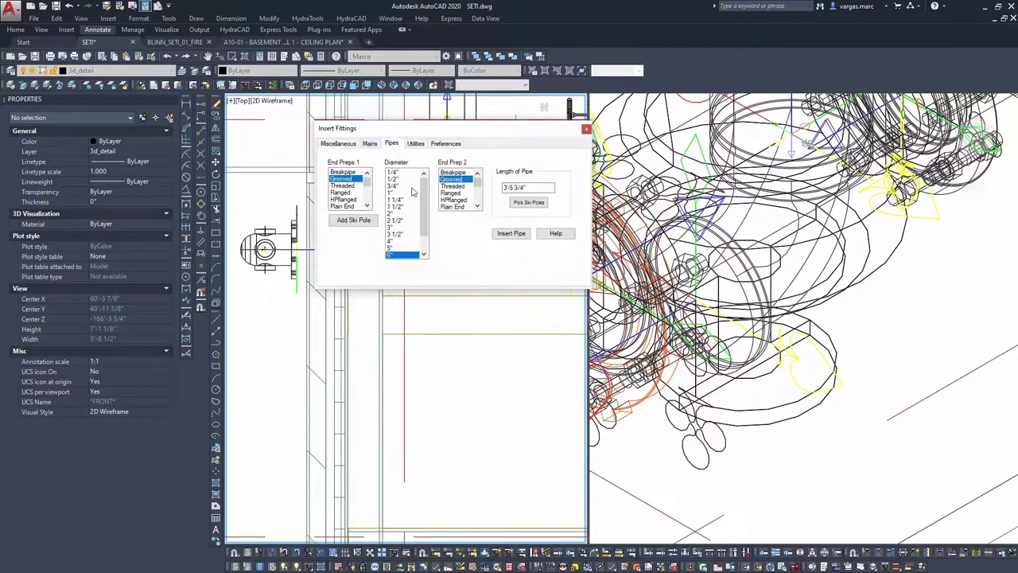
pyautogui.click(342, 192)
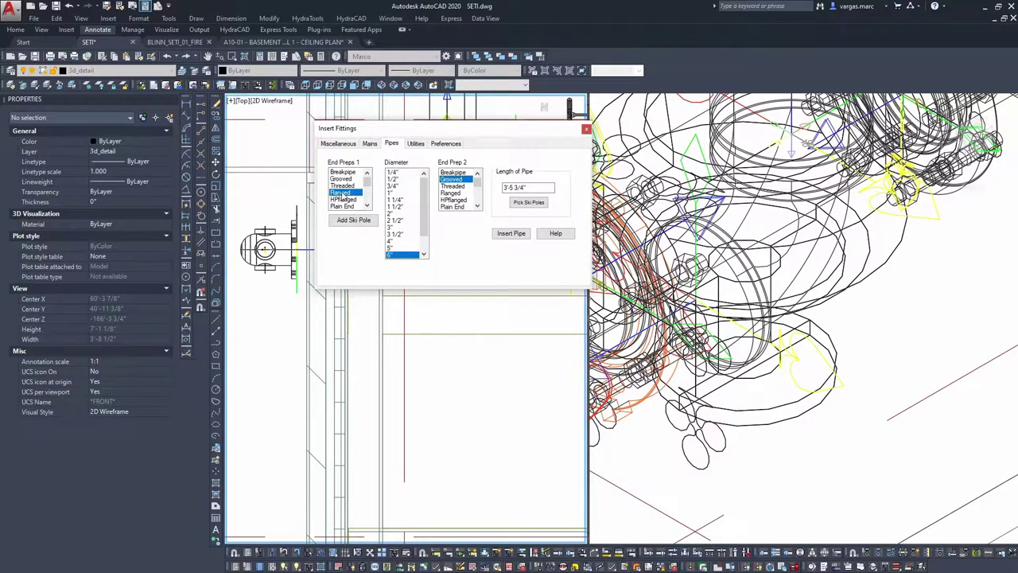
pyautogui.click(528, 202)
pyautogui.click(334, 252)
pyautogui.click(531, 250)
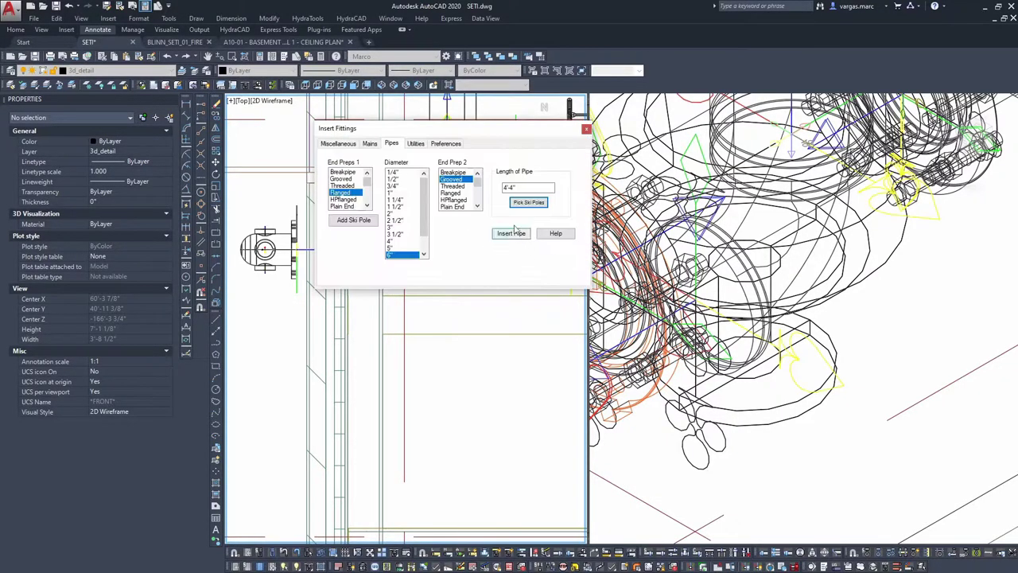
pyautogui.click(515, 238)
pyautogui.click(511, 234)
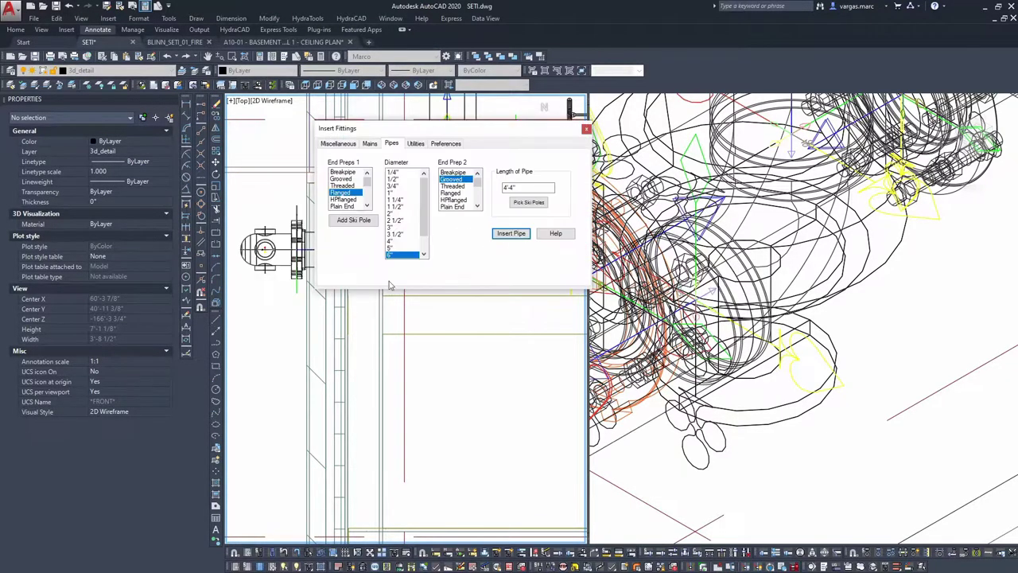
# Step: Insert the 6" GASKET PACK 125# fitting at the pump manifold's flange joint and close the Insert Fittings dialog
pyautogui.click(338, 143)
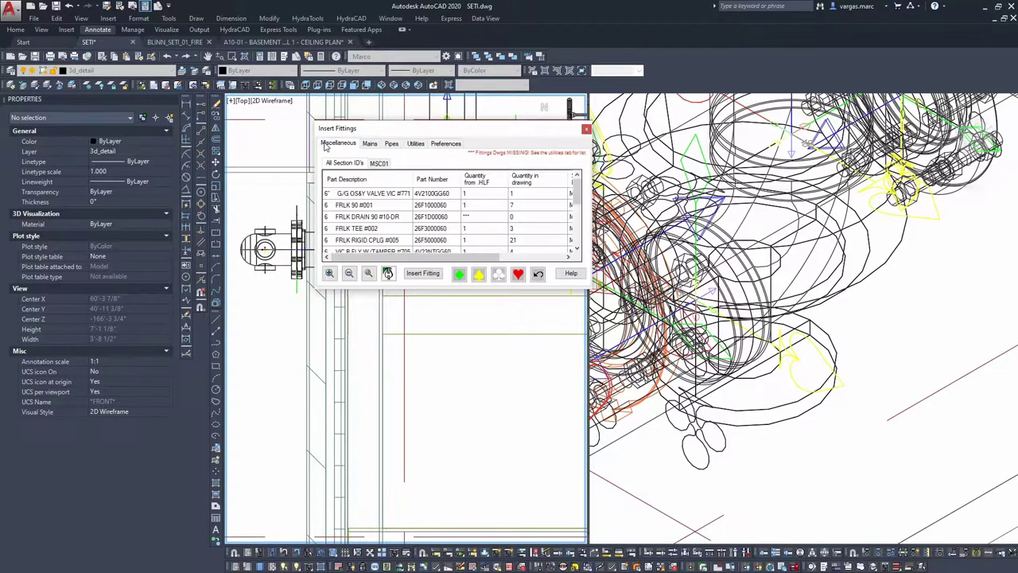
pyautogui.scroll(-3, 376, 224)
pyautogui.click(381, 229)
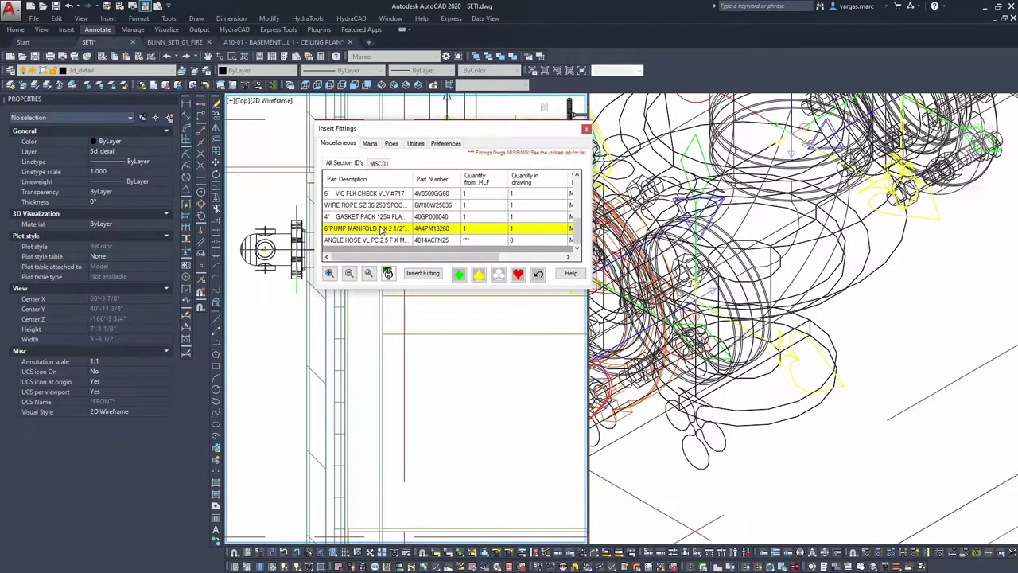
pyautogui.click(365, 217)
pyautogui.scroll(1, 367, 228)
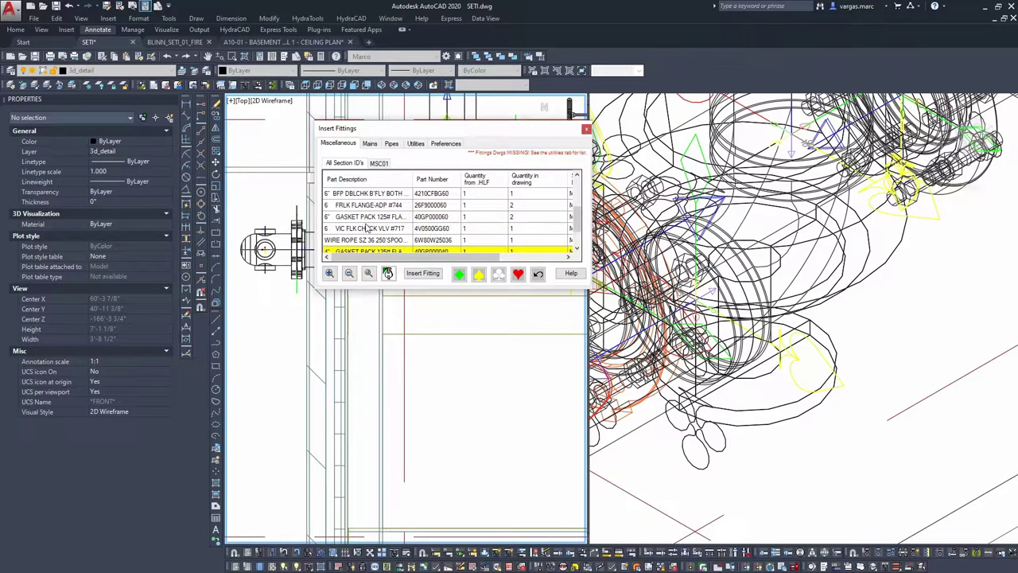
pyautogui.click(358, 218)
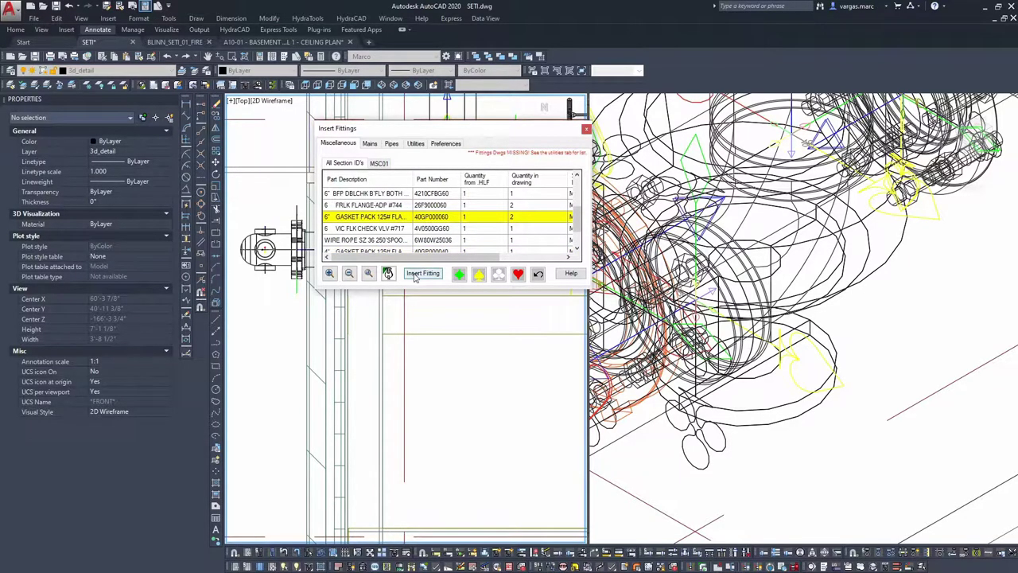
pyautogui.click(423, 274)
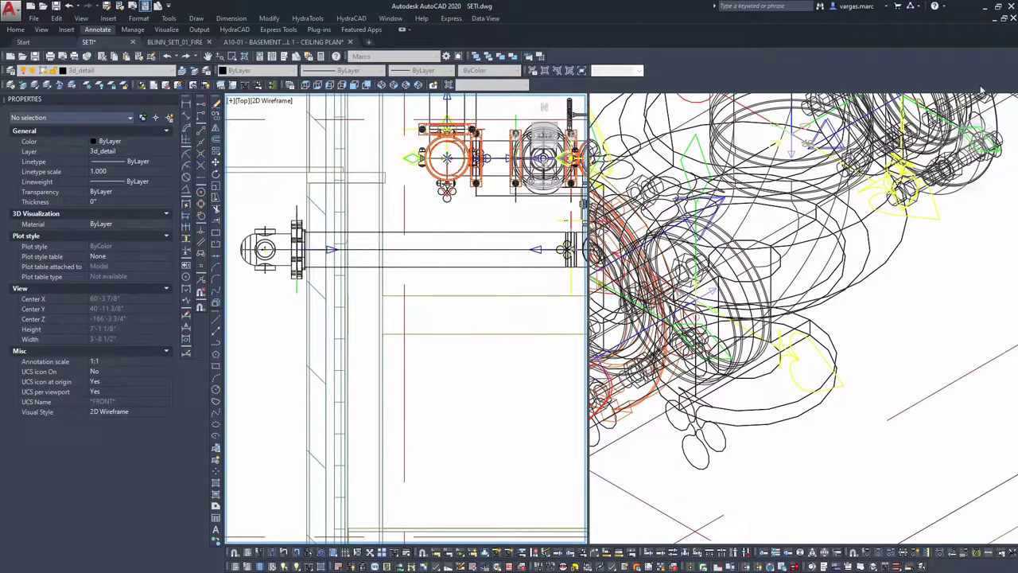
pyautogui.click(508, 188)
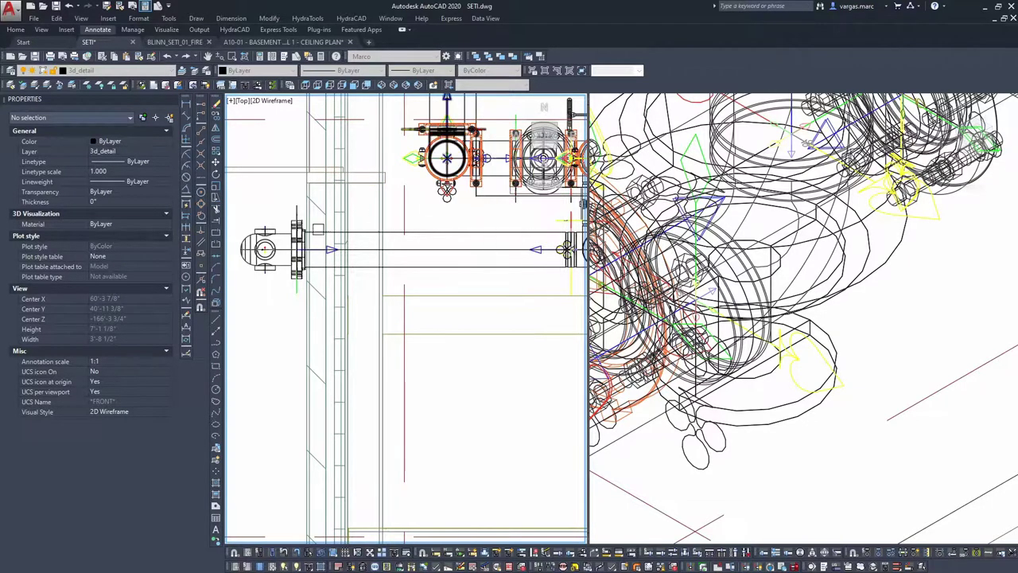
pyautogui.click(294, 289)
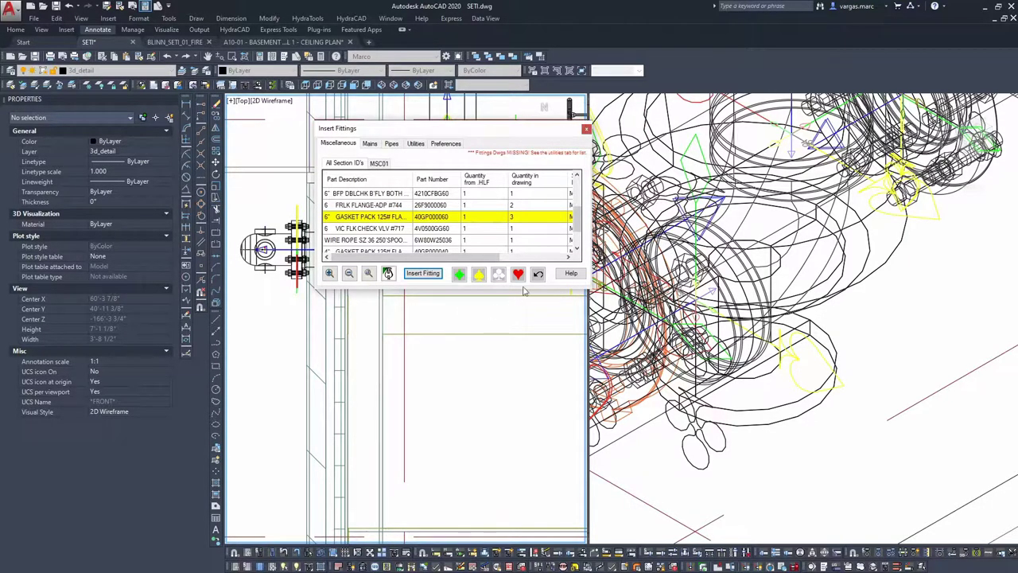
pyautogui.click(586, 130)
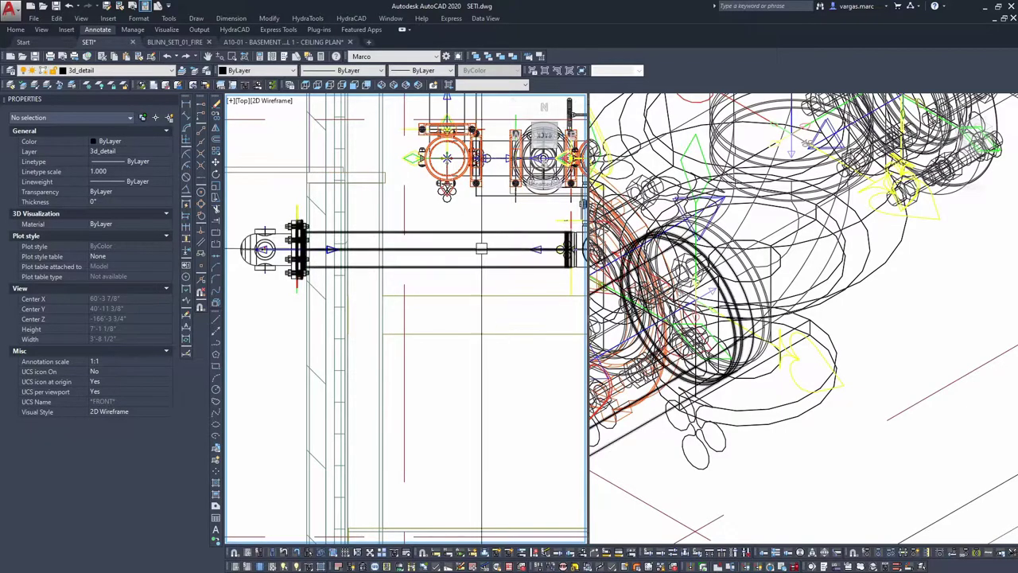
# Step: Insert a 6" FRLK RIGID CPLG #005 on the riser tee's branch outlet with the green diamond rotation
pyautogui.scroll(-4, 818, 332)
pyautogui.moveTo(818, 333); pyautogui.dragTo(776, 396, button='middle')
pyautogui.scroll(-2, 777, 397)
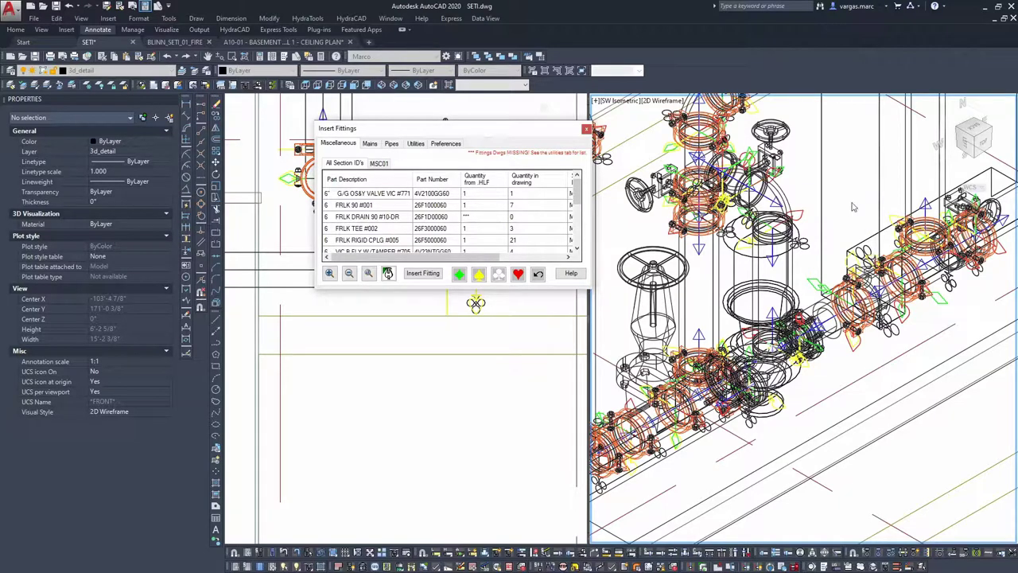
pyautogui.click(388, 220)
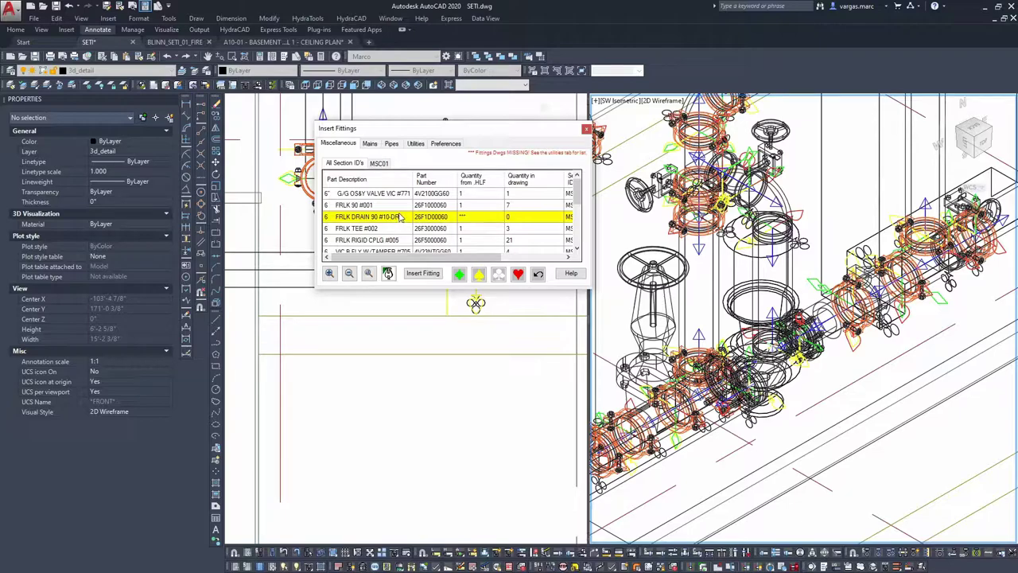
pyautogui.scroll(-1, 395, 227)
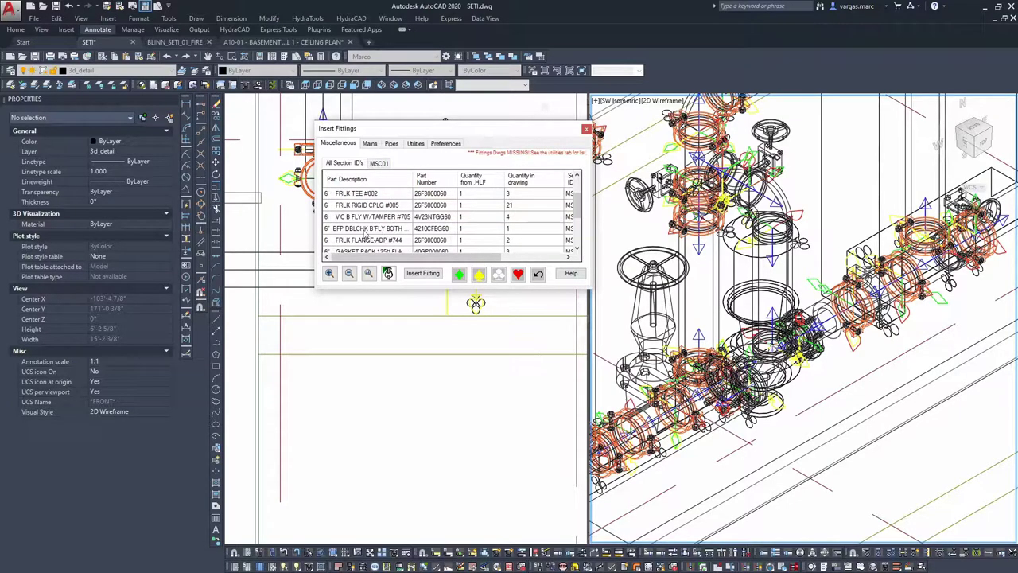
pyautogui.scroll(-1, 355, 224)
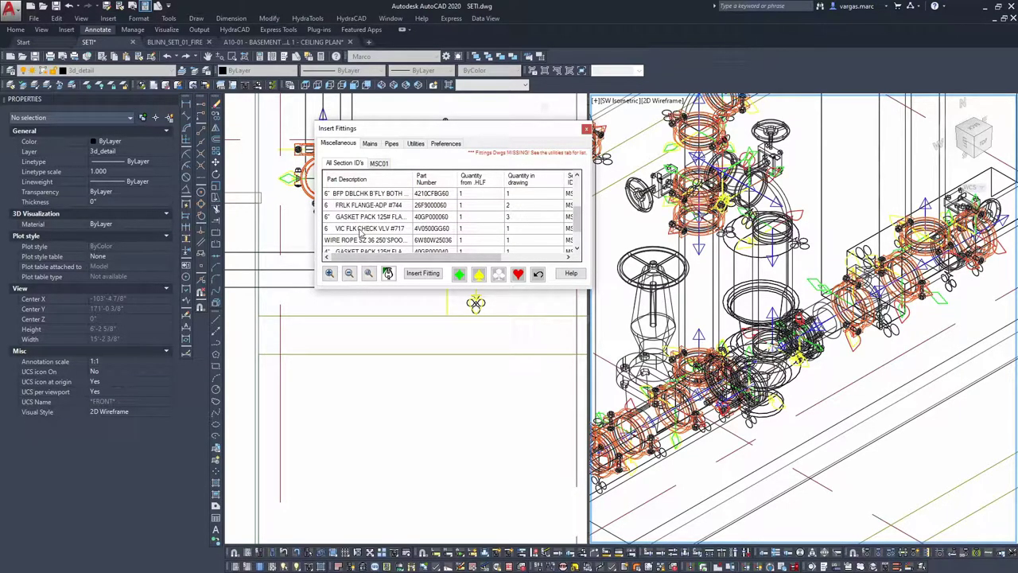
pyautogui.scroll(1, 367, 235)
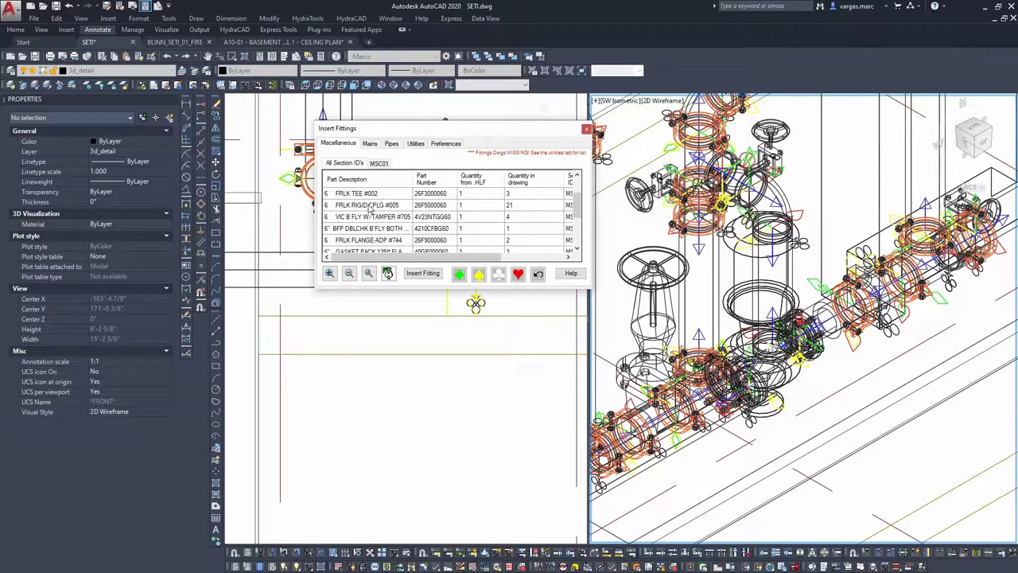
pyautogui.click(369, 207)
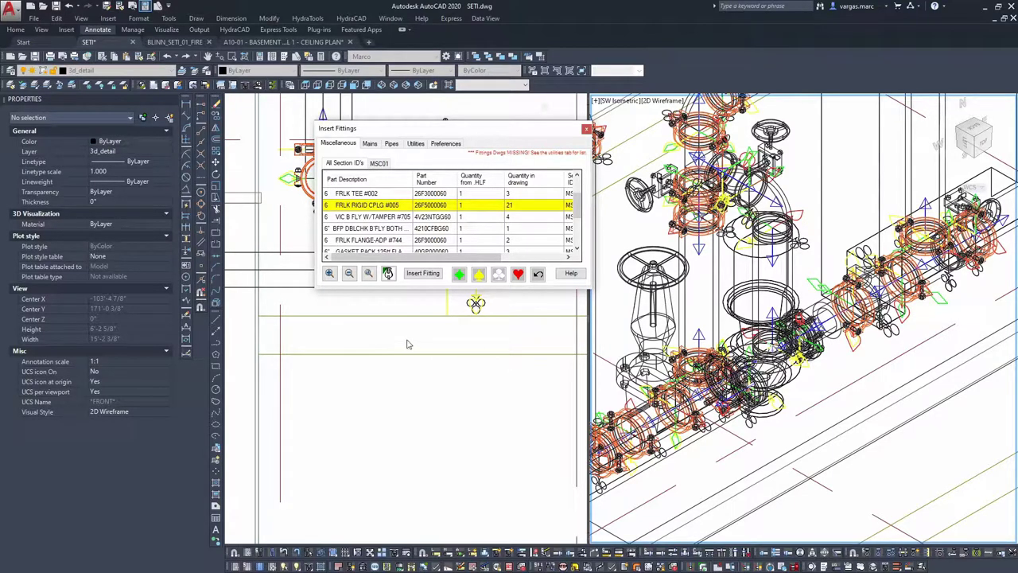
pyautogui.click(423, 273)
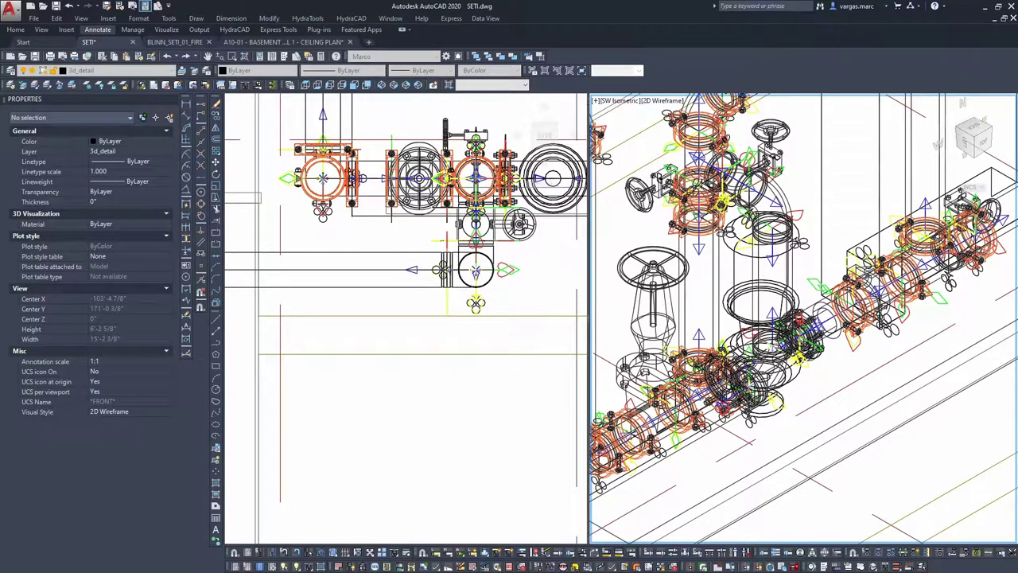
pyautogui.moveTo(608, 111); pyautogui.dragTo(394, 162)
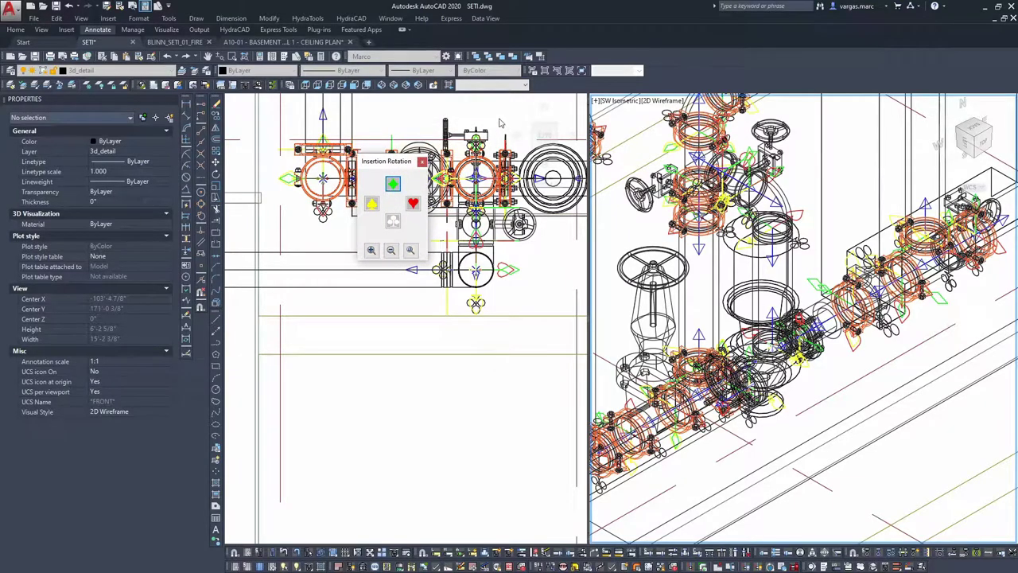
pyautogui.click(394, 184)
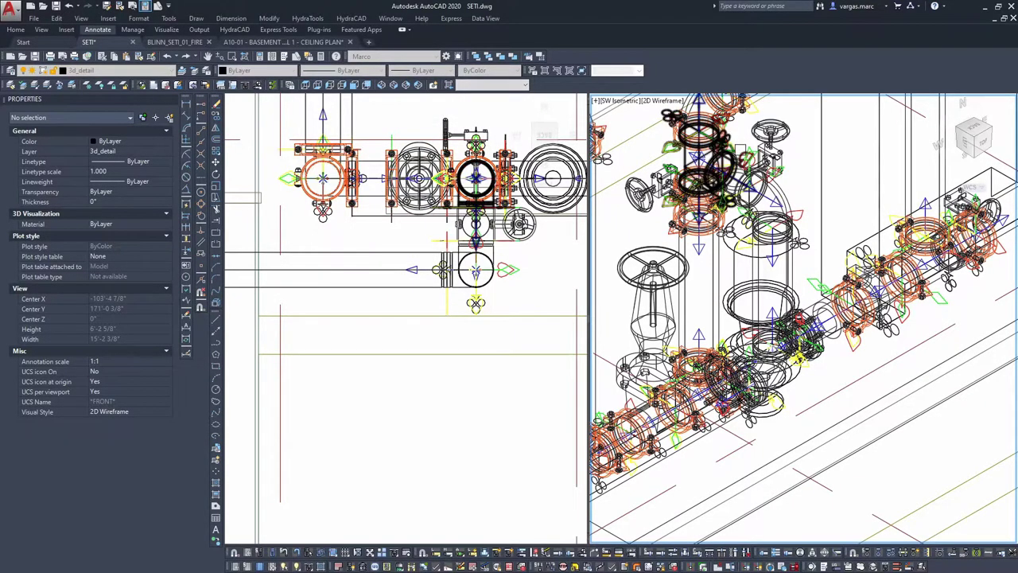
# Step: Insert another 6" FRLK RIGID CPLG #005 on the upper branch elbow's horizontal end
pyautogui.scroll(5, 743, 160)
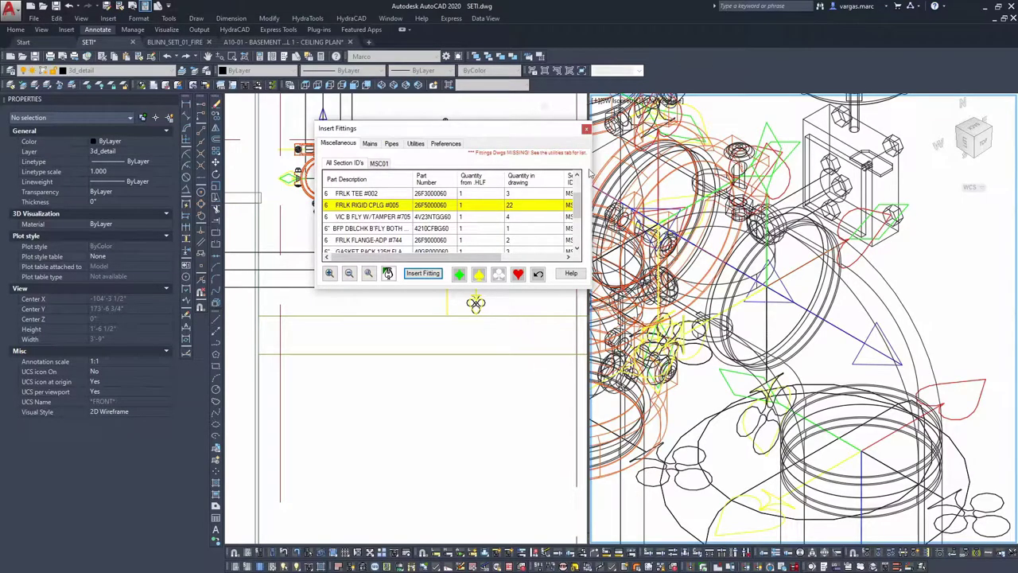
pyautogui.click(423, 274)
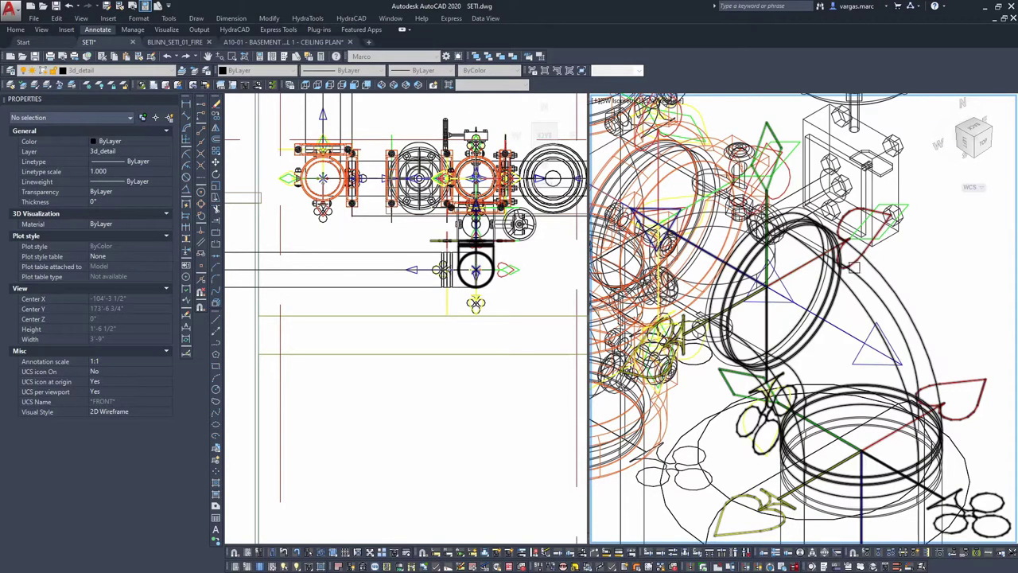
pyautogui.click(854, 261)
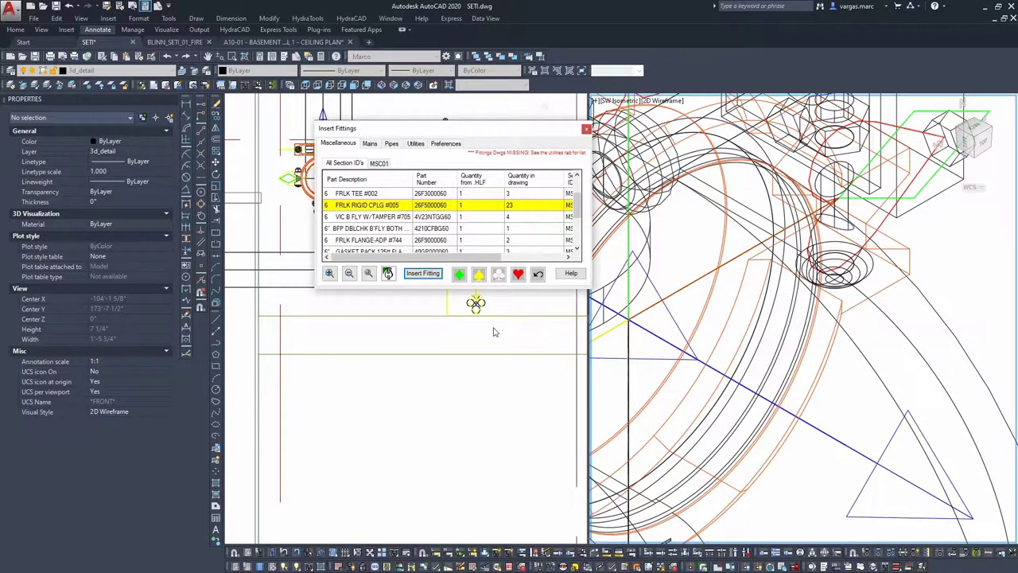
# Step: Insert a 6" FRLK RIGID CPLG #005 on the upper branch elbow's downward end and close the Insert Fittings dialog
pyautogui.click(423, 275)
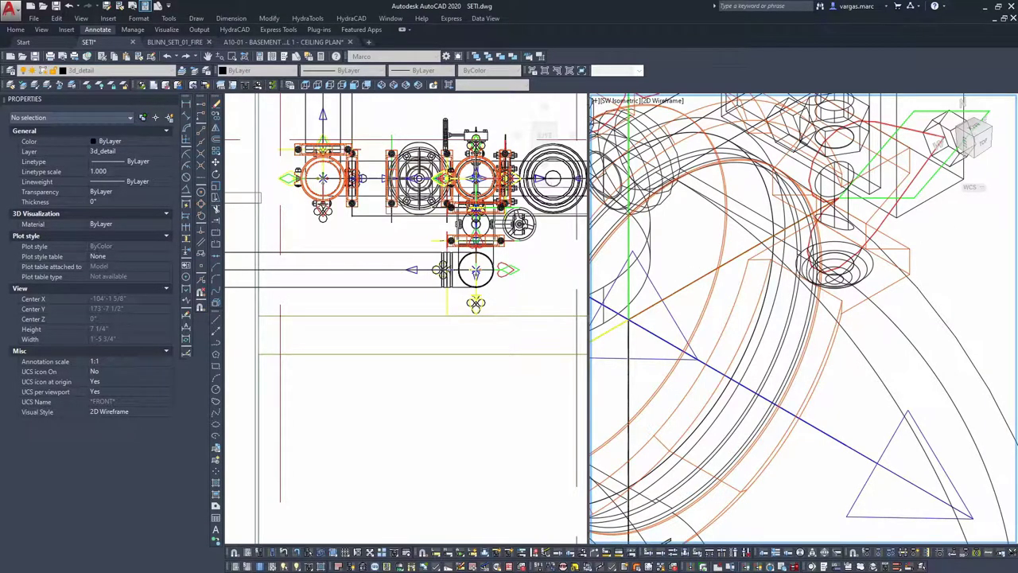
pyautogui.scroll(-4, 766, 267)
pyautogui.scroll(1, 824, 324)
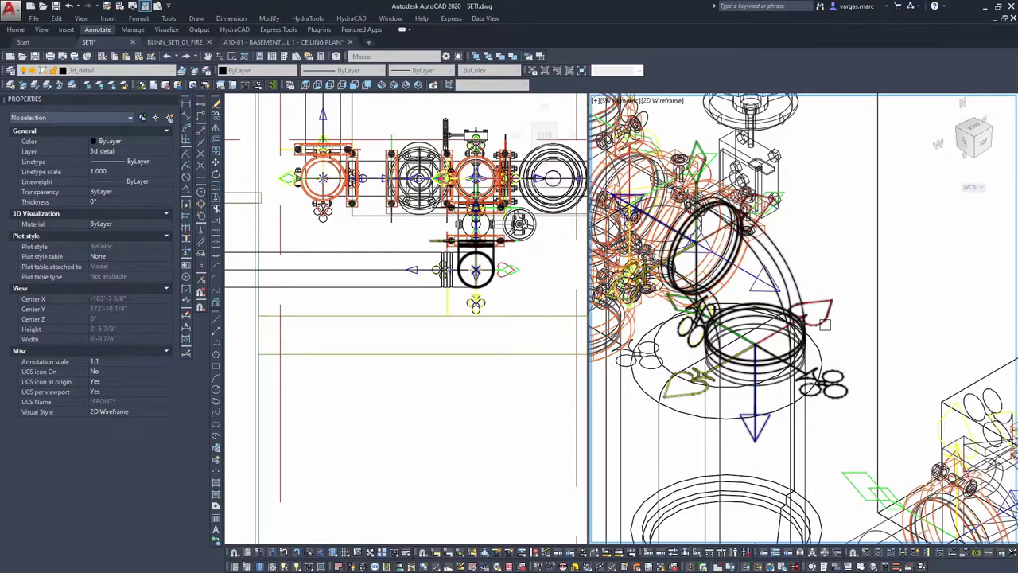
pyautogui.click(824, 324)
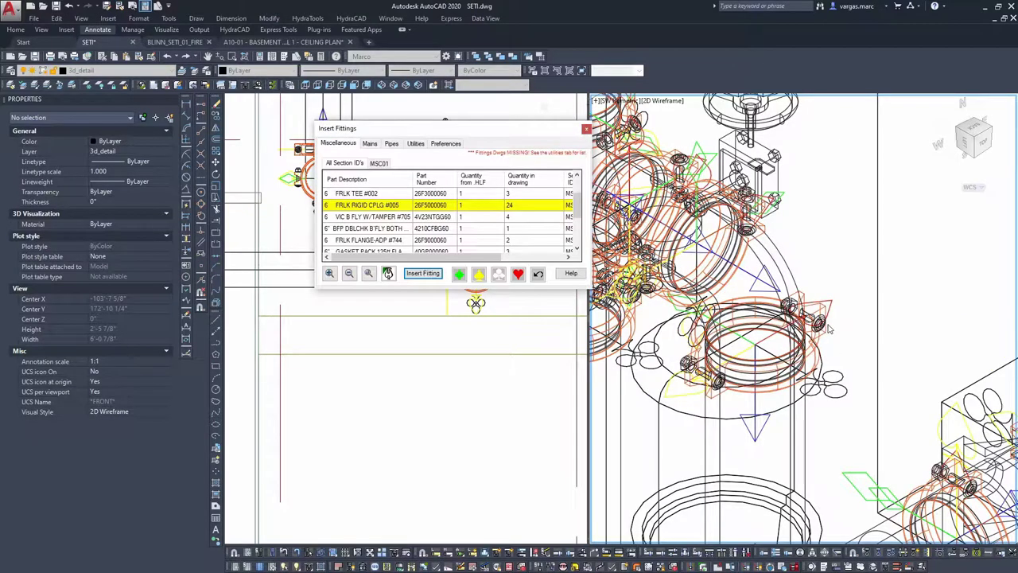
pyautogui.click(586, 128)
# Step: Insert a 6" FRLK RIGID CPLG #005 on each of the lower elbow's two ends, vertical and horizontal, and close the Insert Fittings dialog
pyautogui.scroll(-3, 749, 273)
pyautogui.scroll(3, 749, 273)
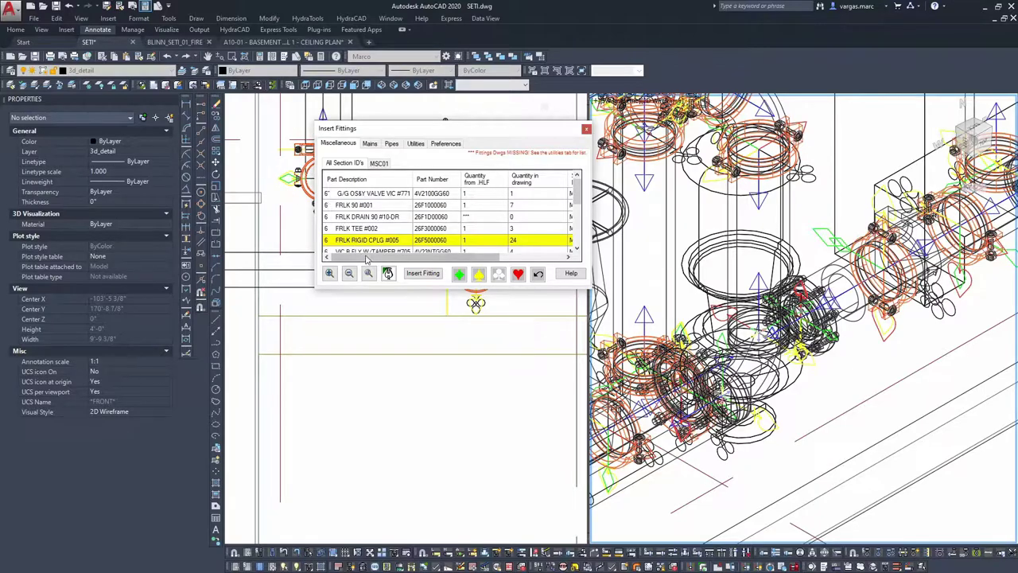
pyautogui.click(421, 274)
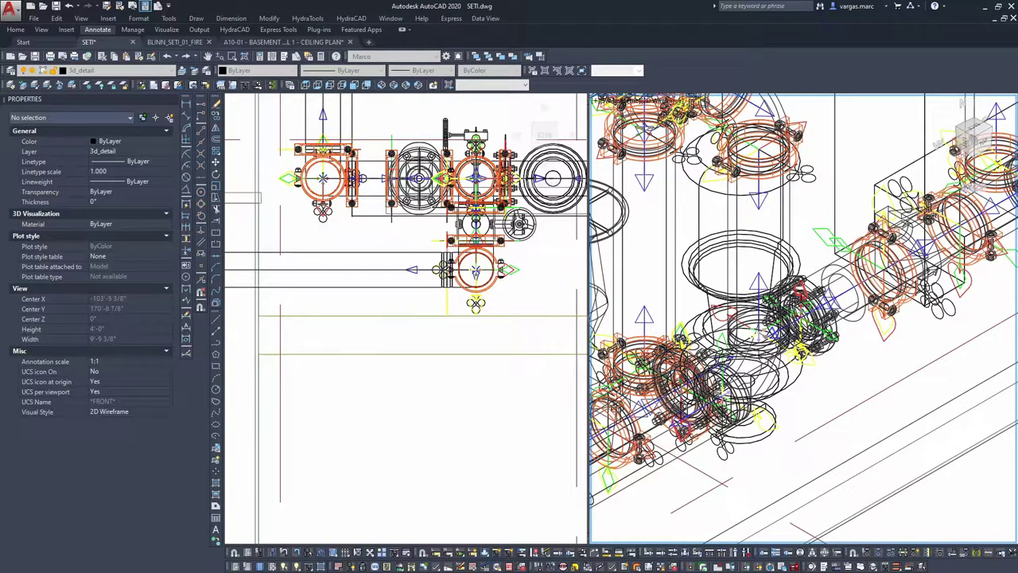
pyautogui.click(778, 271)
pyautogui.click(719, 316)
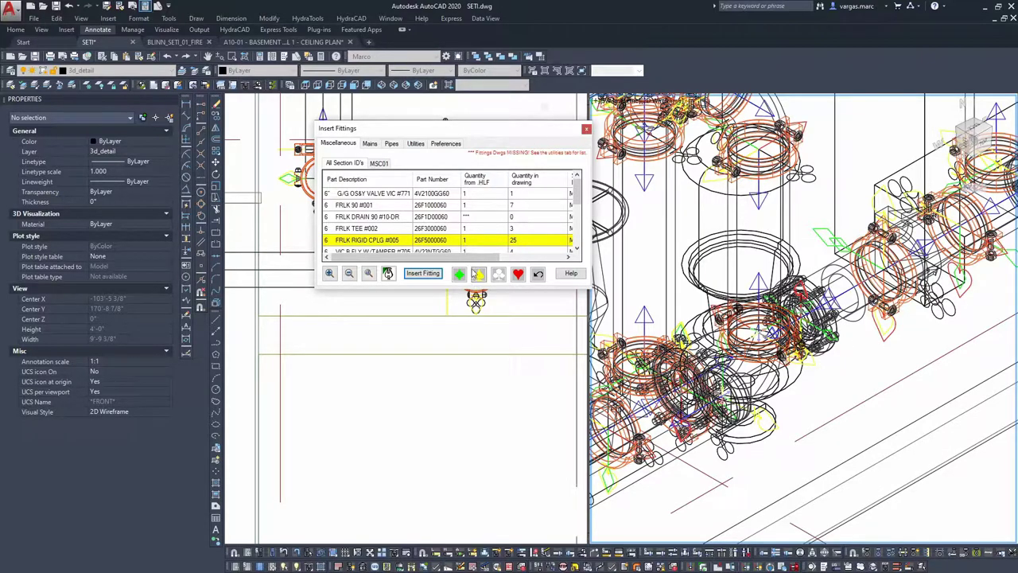
pyautogui.click(422, 274)
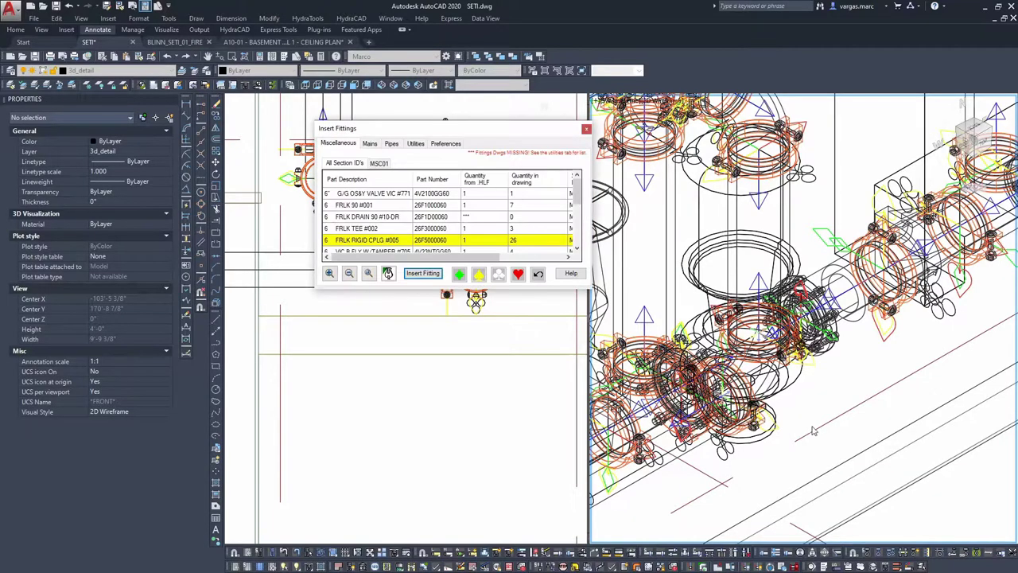
pyautogui.click(586, 129)
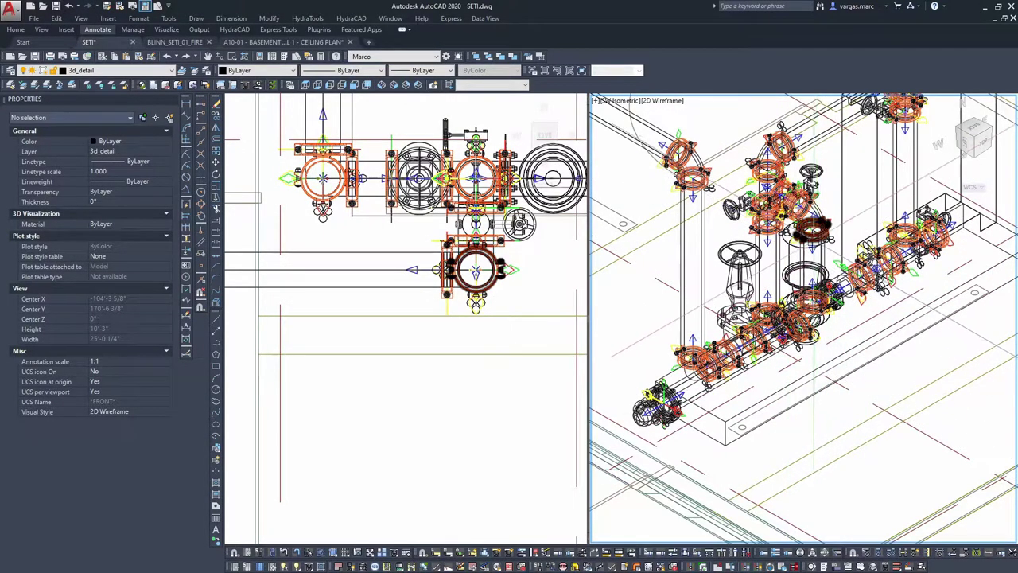
# Step: Insert a 2 1/2" pipe on each of the pump manifold's three outlets, threaded at both ends, with the length set to 4
pyautogui.click(439, 344)
pyautogui.scroll(-4, 405, 317)
pyautogui.moveTo(337, 311); pyautogui.dragTo(457, 324, button='middle')
pyautogui.scroll(3, 456, 323)
pyautogui.click(626, 388)
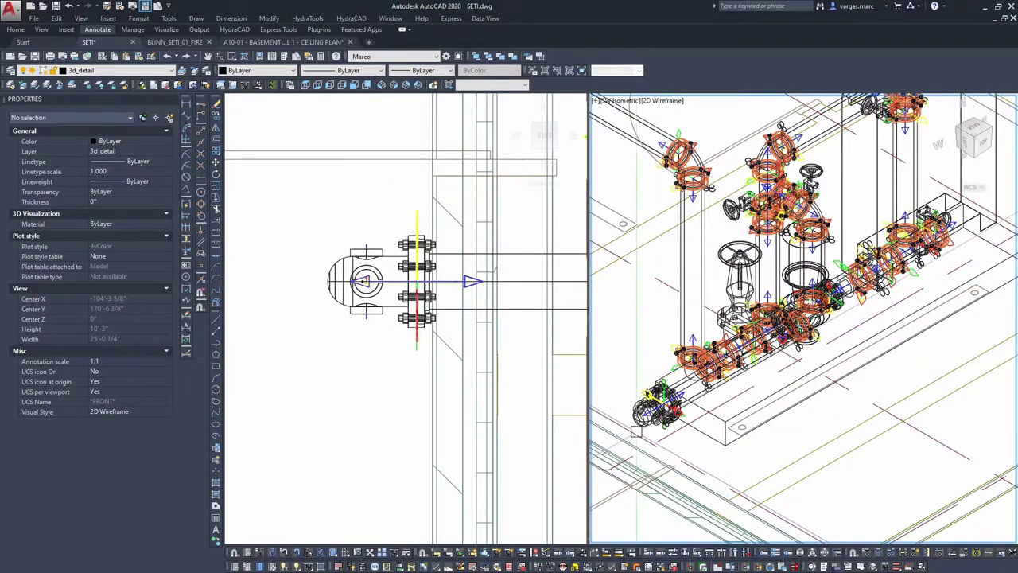
pyautogui.scroll(3, 627, 389)
pyautogui.moveTo(627, 388); pyautogui.dragTo(676, 352, button='middle')
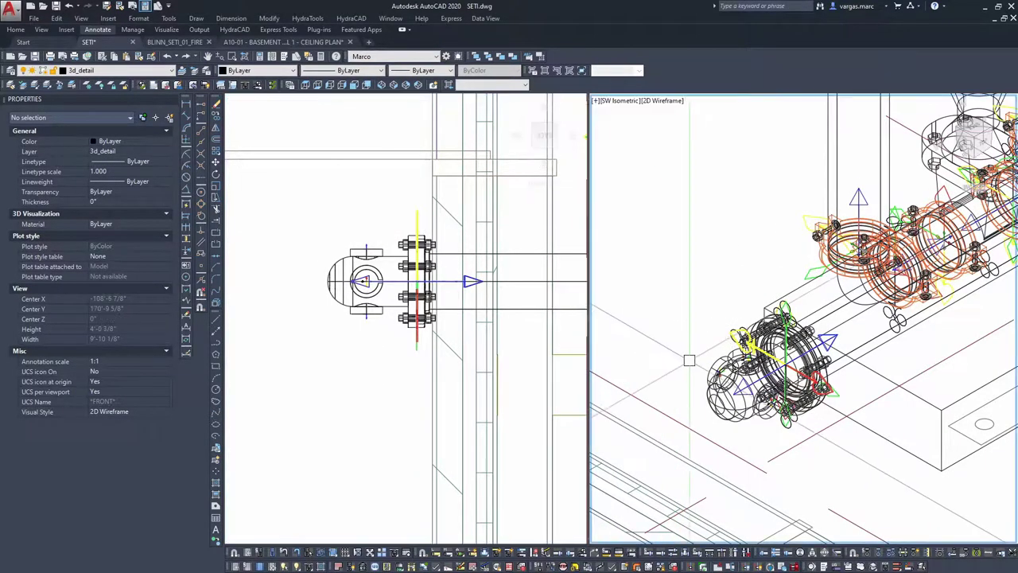
pyautogui.scroll(3, 690, 366)
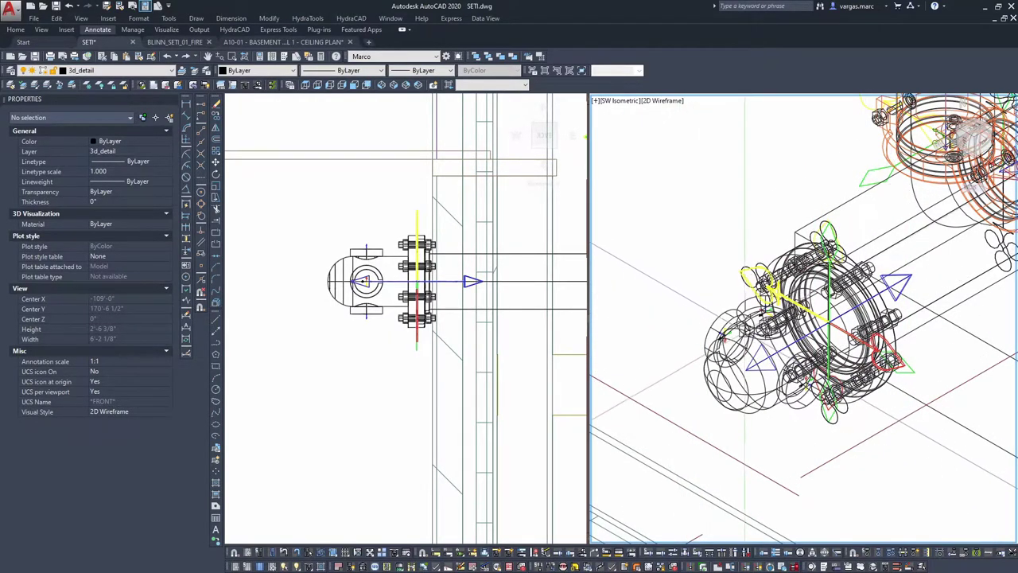
pyautogui.scroll(4, 756, 300)
pyautogui.scroll(-5, 787, 303)
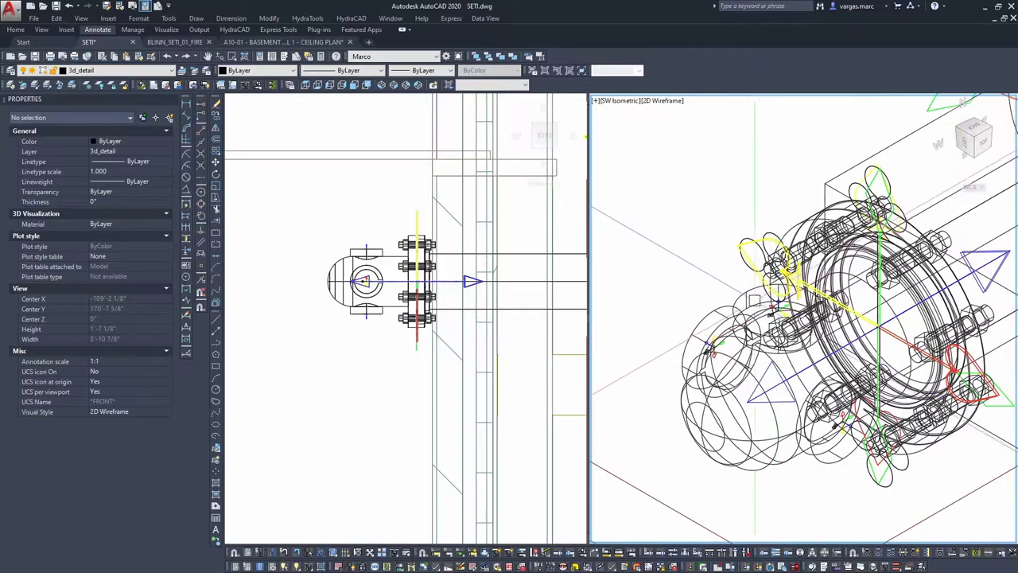
pyautogui.scroll(5, 730, 342)
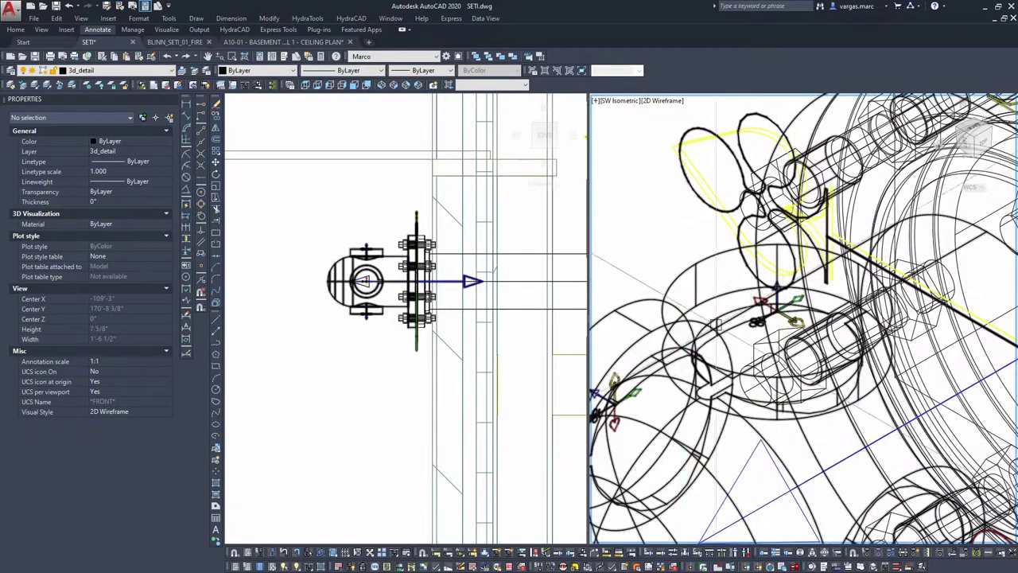
pyautogui.scroll(-4, 733, 341)
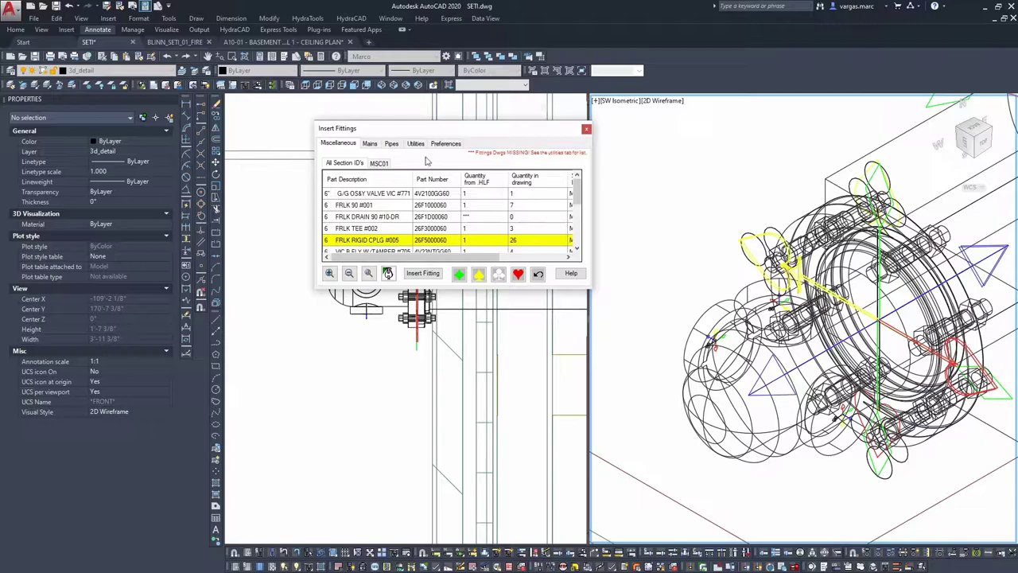
pyautogui.click(392, 144)
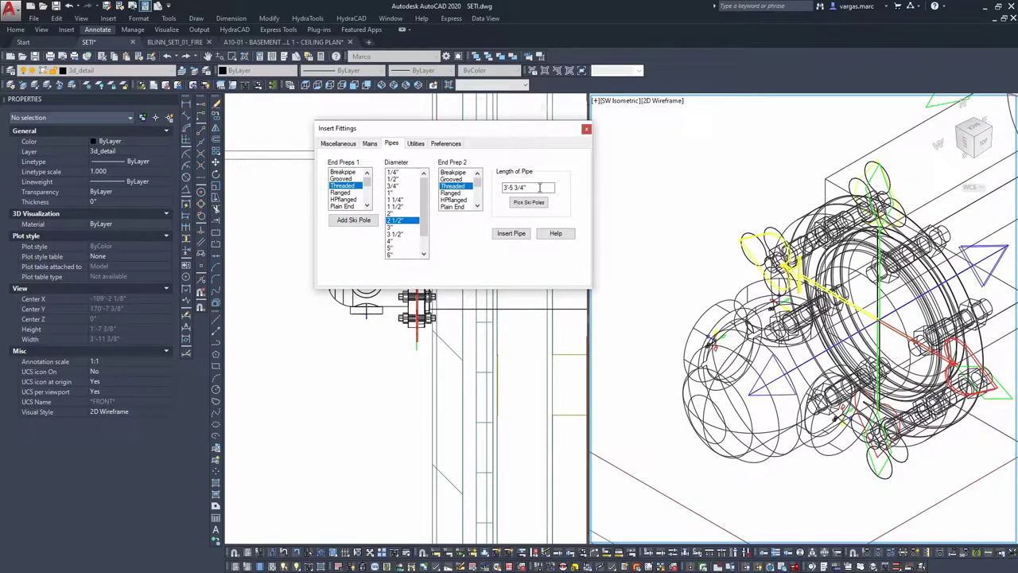
pyautogui.click(511, 233)
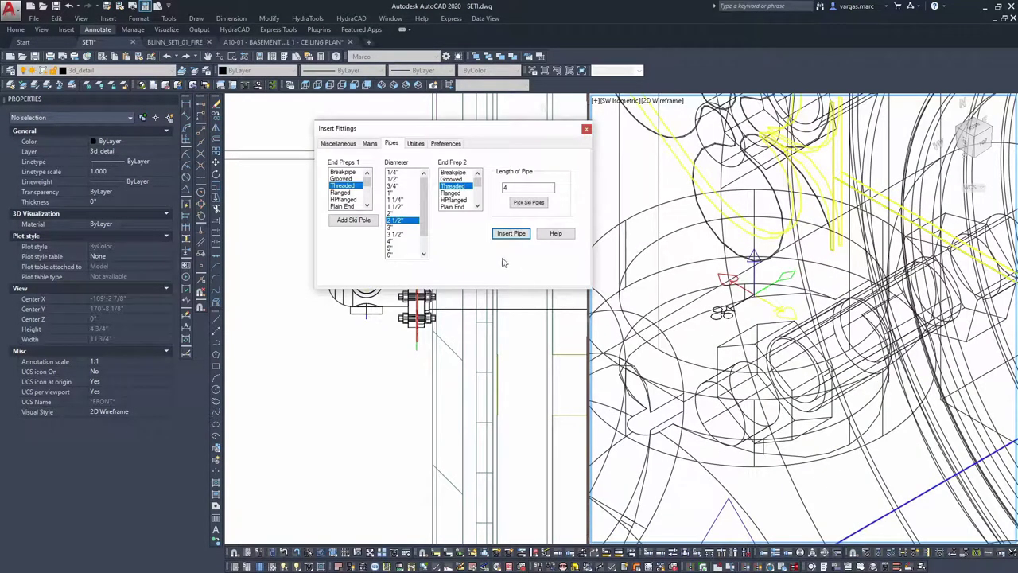
pyautogui.click(513, 237)
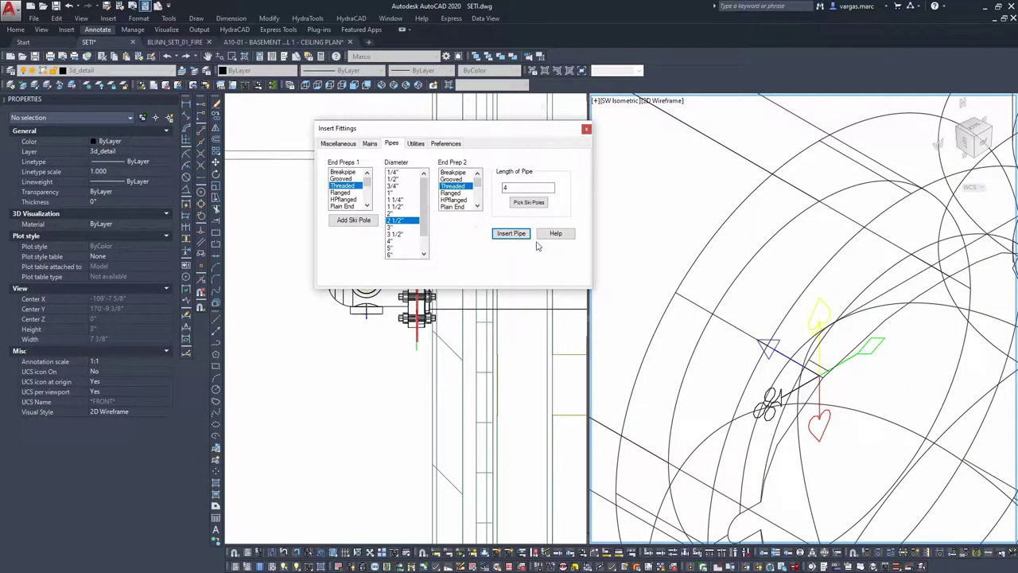
pyautogui.click(512, 234)
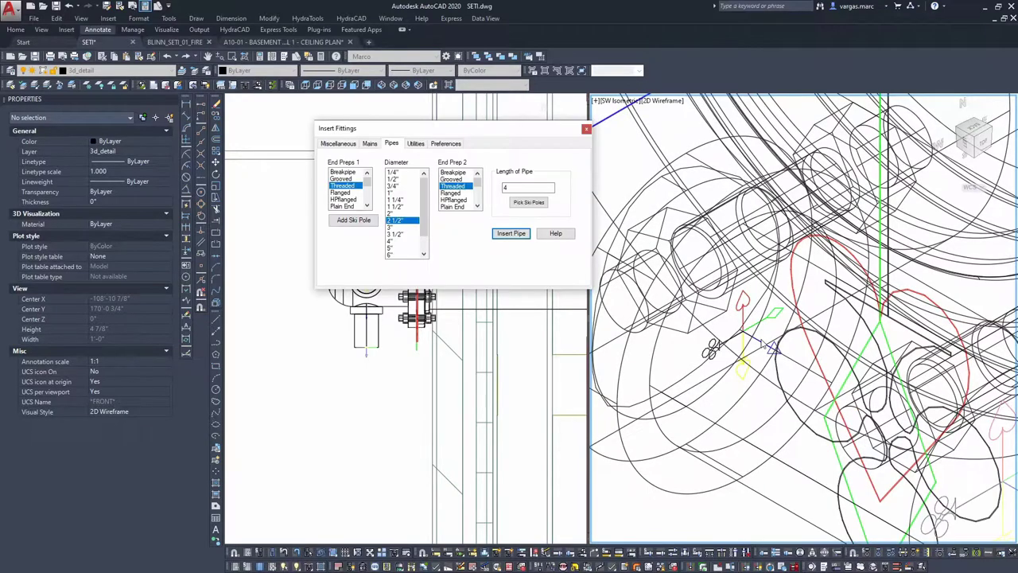
pyautogui.click(338, 143)
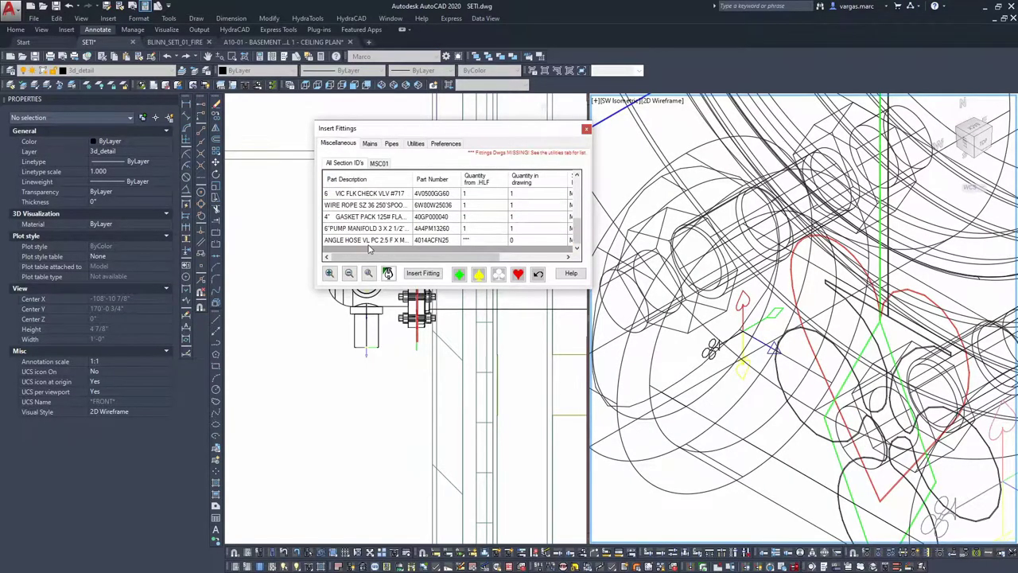
pyautogui.click(352, 240)
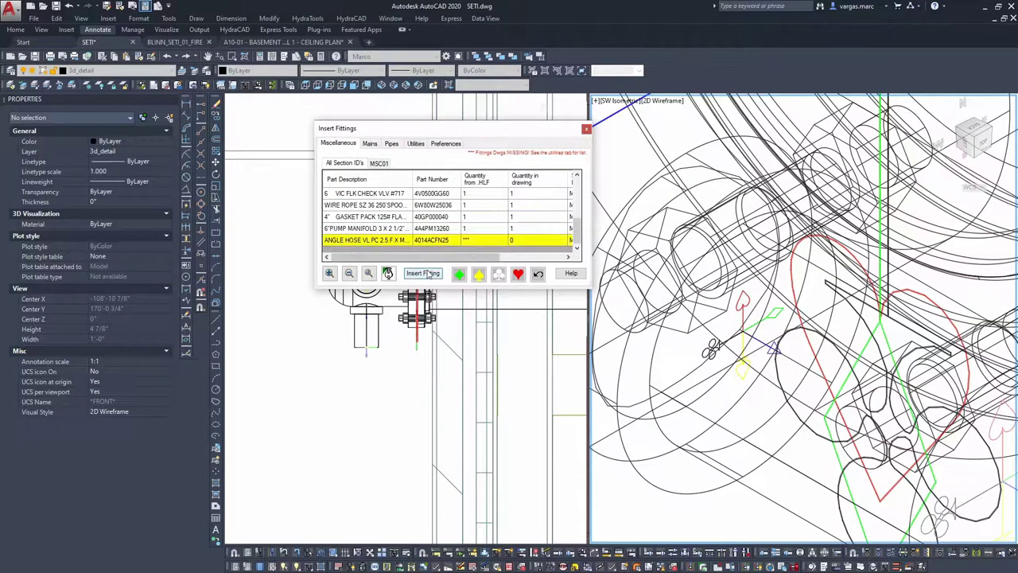
pyautogui.click(586, 128)
# Step: Unlock the layer holding the ski poles of the new 2 1/2" manifold pipes
pyautogui.scroll(-6, 704, 151)
pyautogui.moveTo(690, 127); pyautogui.dragTo(640, 234, button='middle')
pyautogui.moveTo(716, 187); pyautogui.dragTo(733, 191, button='middle')
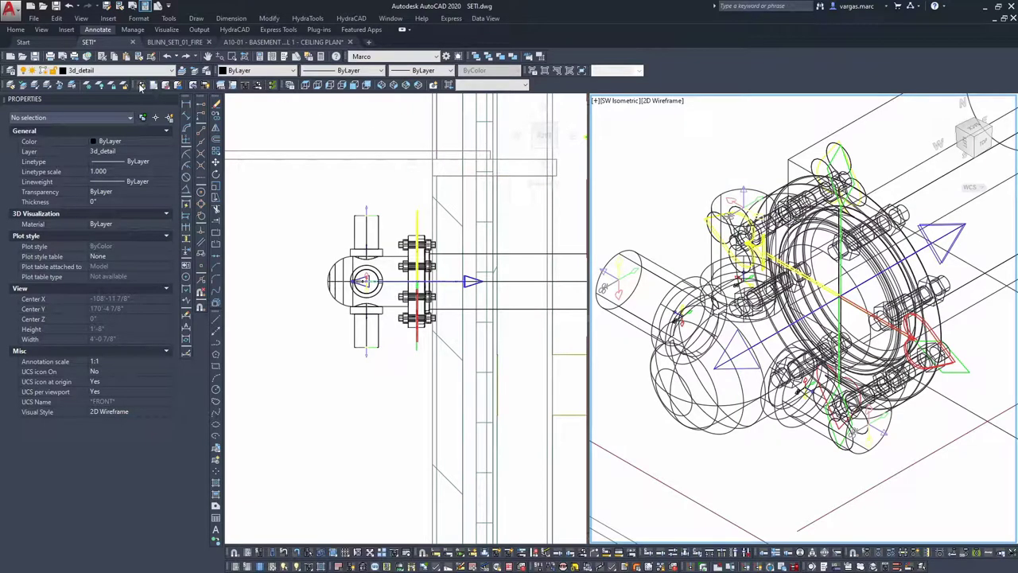
pyautogui.scroll(4, 732, 176)
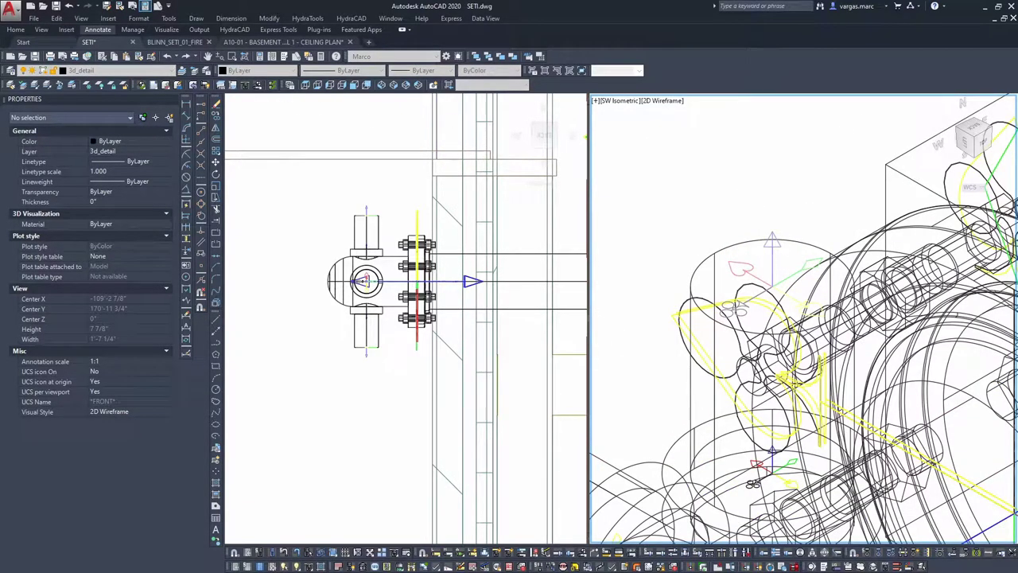
pyautogui.click(774, 248)
pyautogui.press('Escape')
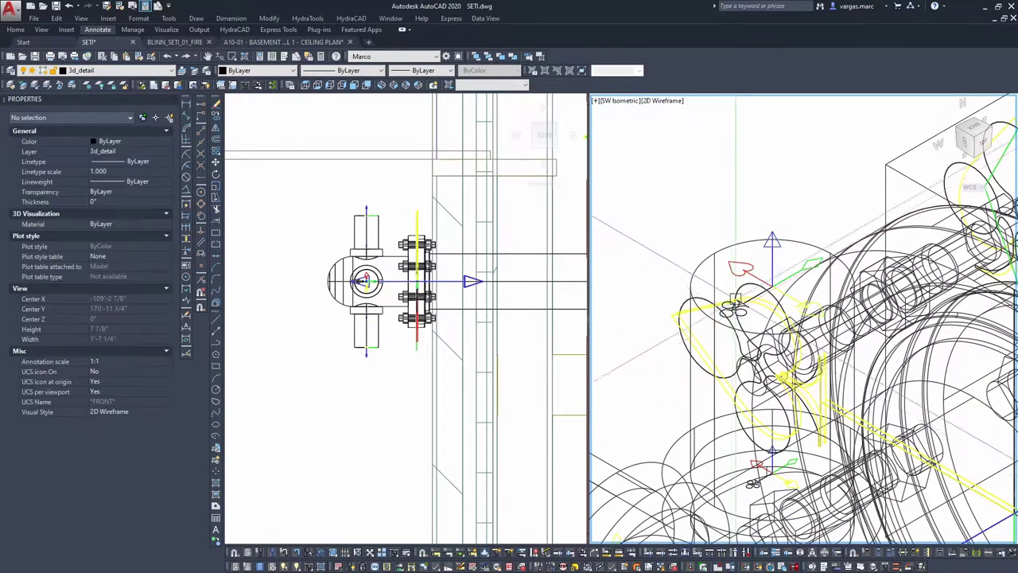
# Step: Insert an ANGLE HOSE VL PC 2.5 fitting with the white club rotation on each of the three manifold pipes and close the dialog
pyautogui.scroll(-3, 735, 307)
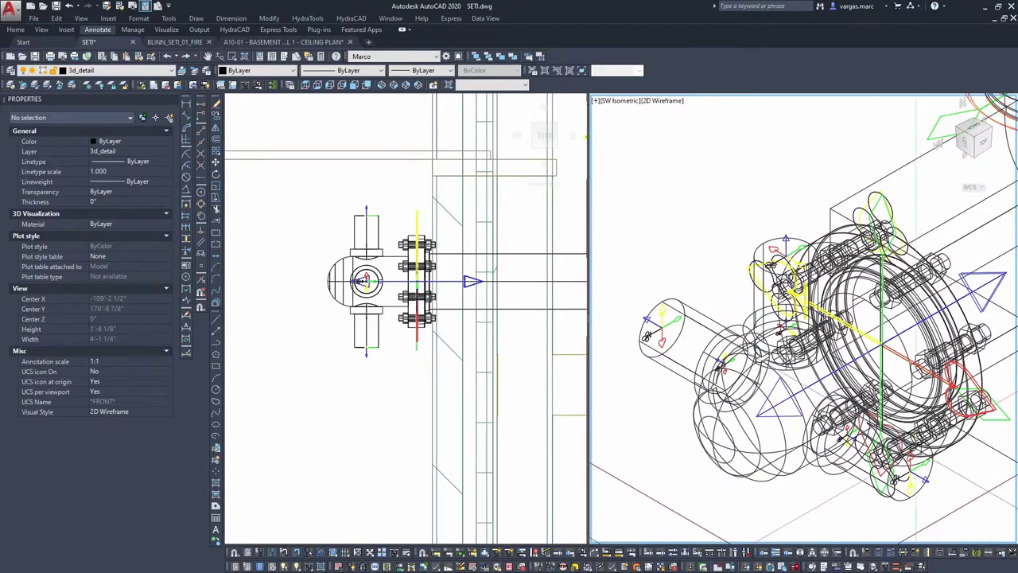
pyautogui.scroll(3, 901, 452)
pyautogui.scroll(-3, 720, 332)
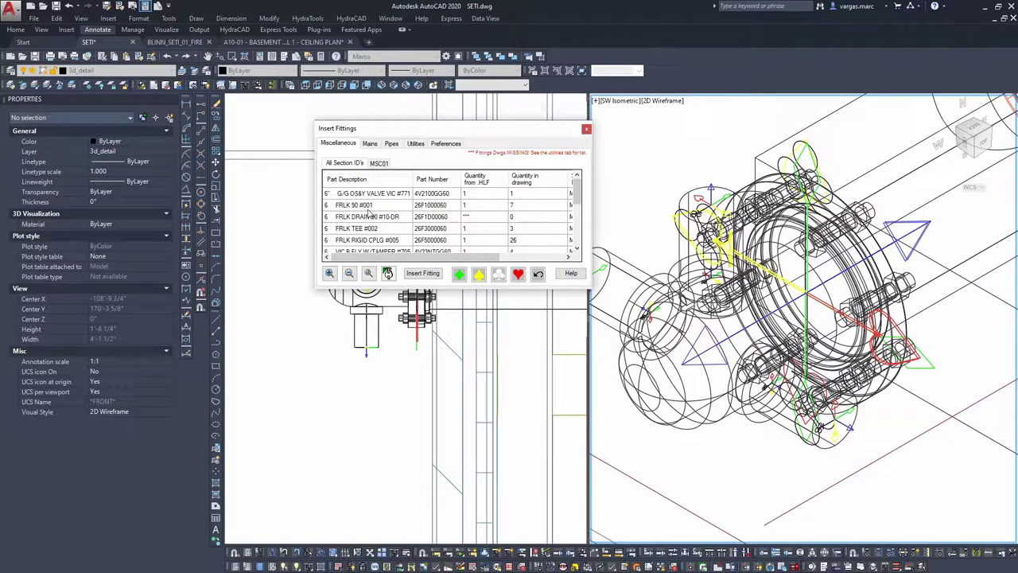
pyautogui.scroll(-3, 368, 213)
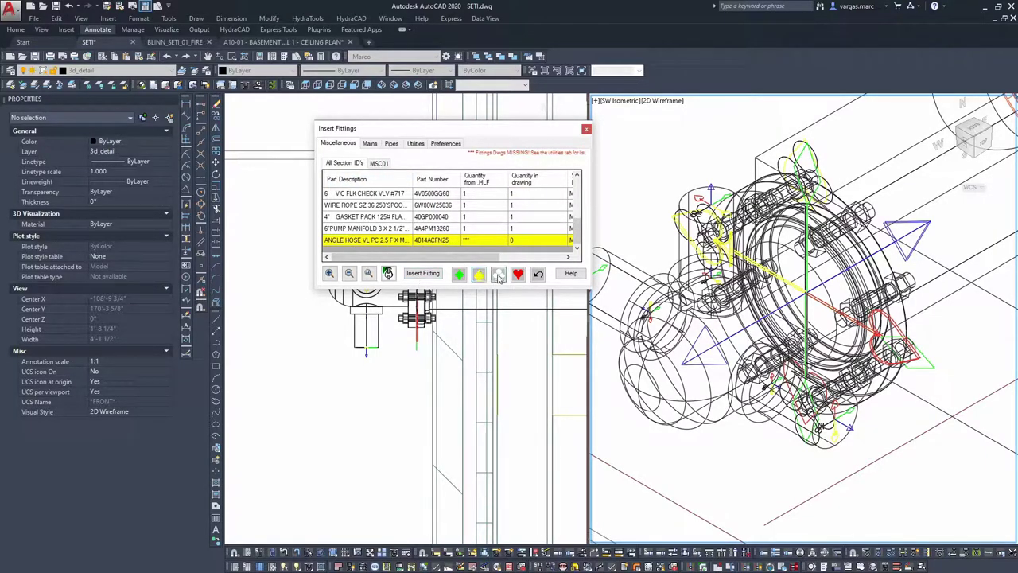
pyautogui.click(707, 195)
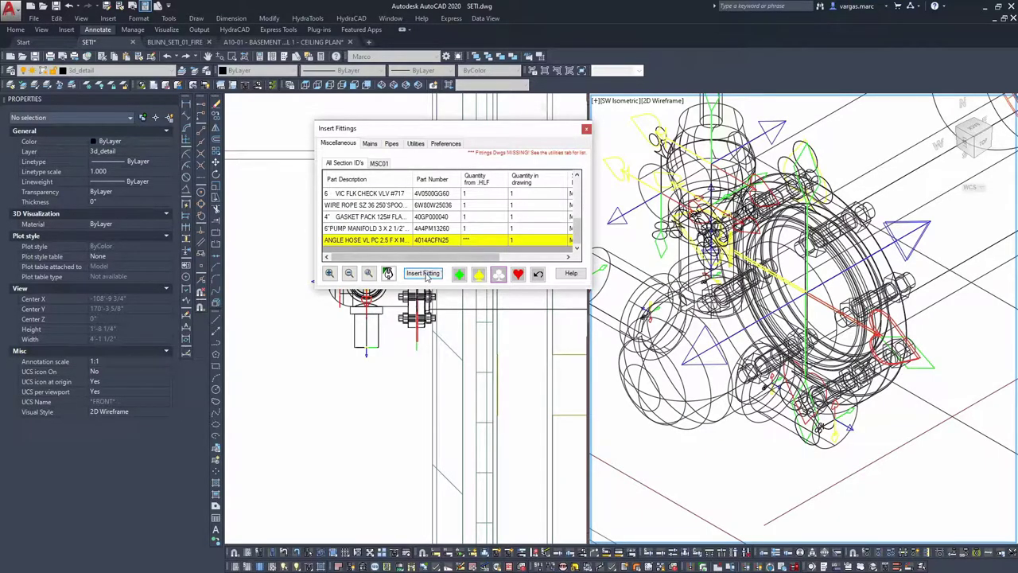
pyautogui.click(424, 275)
pyautogui.moveTo(627, 264); pyautogui.dragTo(747, 269, button='middle')
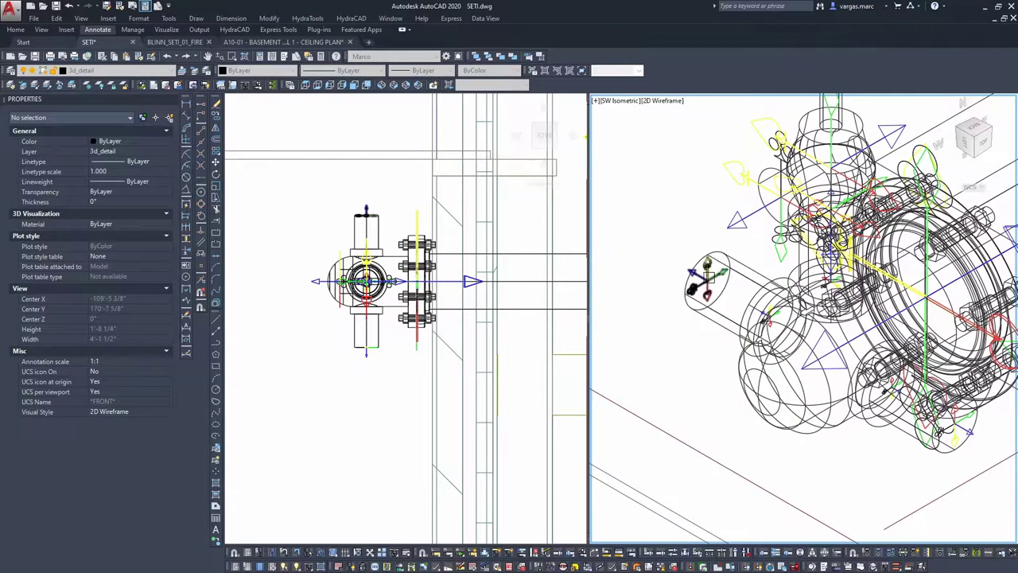
pyautogui.click(710, 284)
pyautogui.click(426, 274)
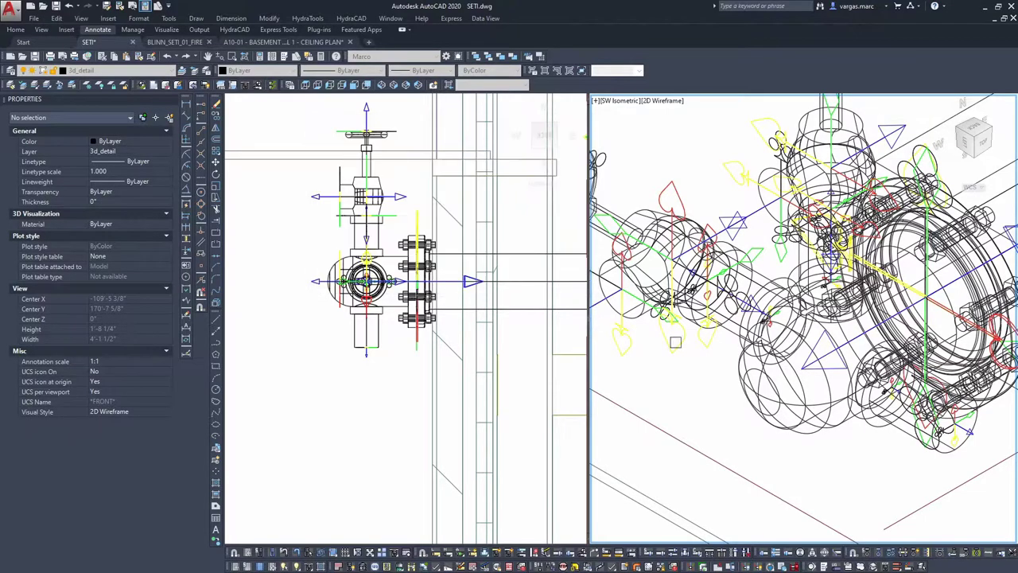
pyautogui.click(966, 433)
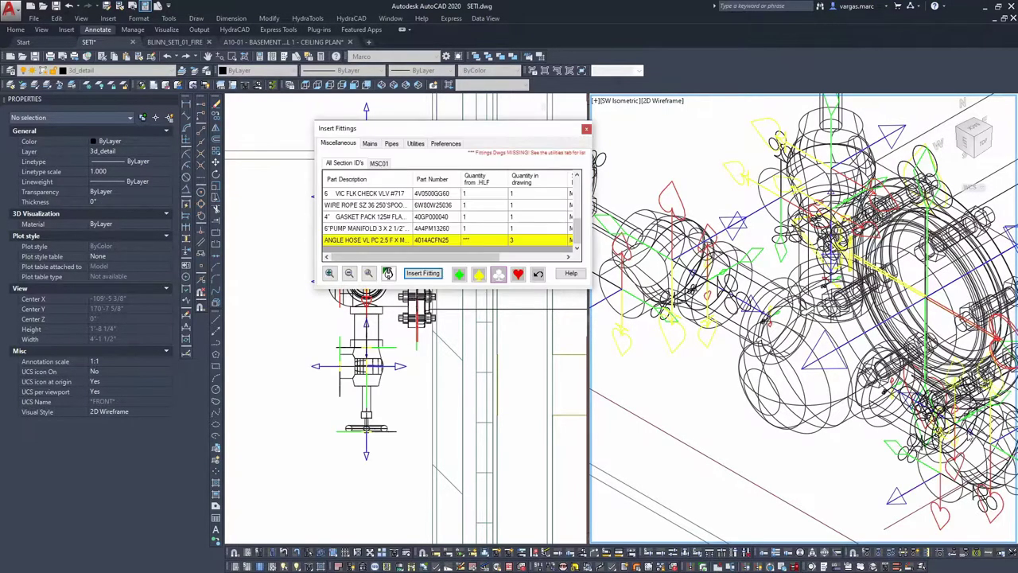
pyautogui.click(587, 130)
# Step: Examine the pump manifold's hose valves and the connected piping in the plan and SW isometric views
pyautogui.scroll(-5, 403, 204)
pyautogui.scroll(3, 409, 189)
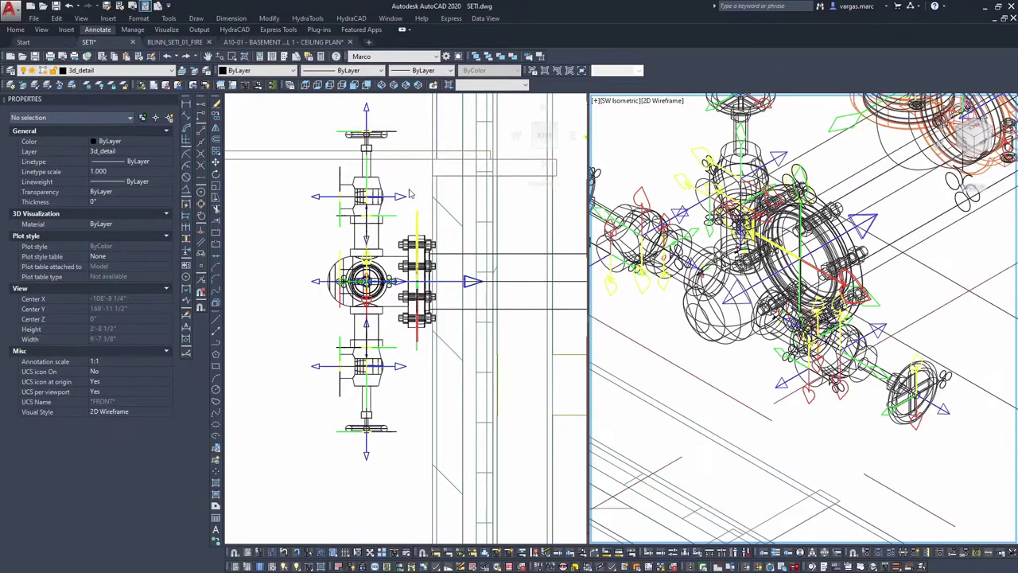
pyautogui.click(375, 184)
pyautogui.scroll(-5, 458, 329)
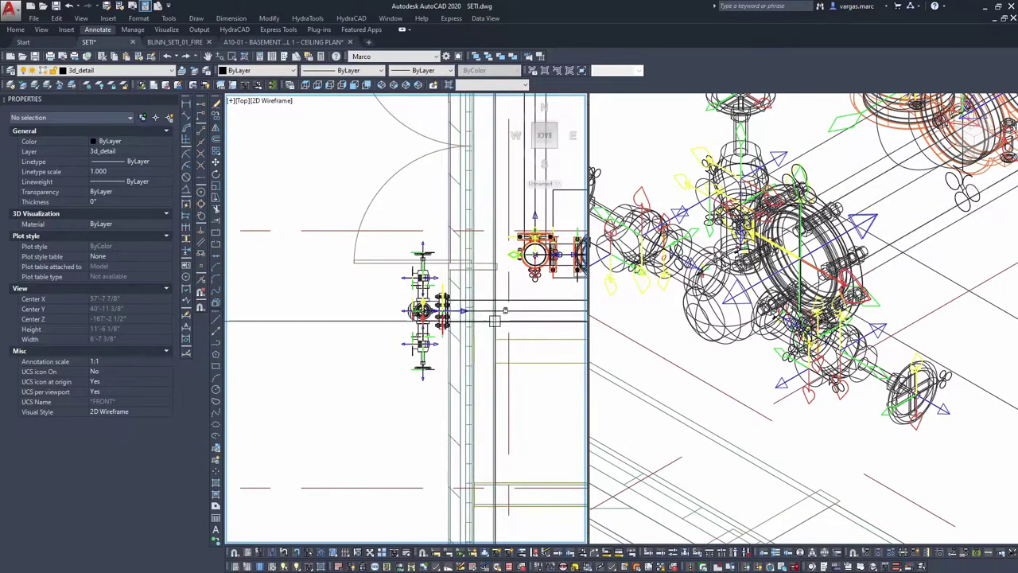
pyautogui.moveTo(474, 311); pyautogui.dragTo(353, 290, button='middle')
pyautogui.scroll(-5, 441, 309)
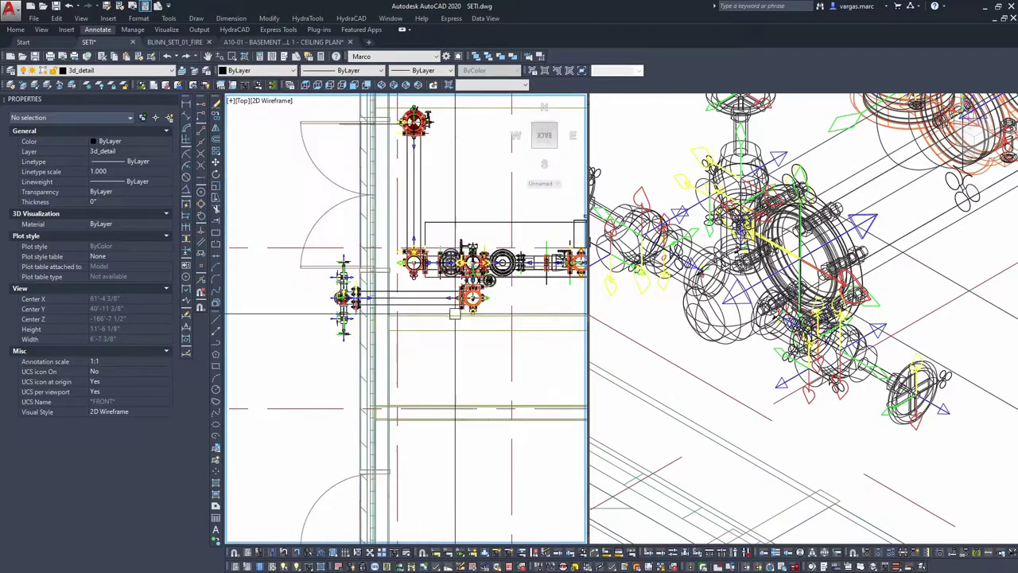
pyautogui.moveTo(493, 311); pyautogui.dragTo(486, 315, button='middle')
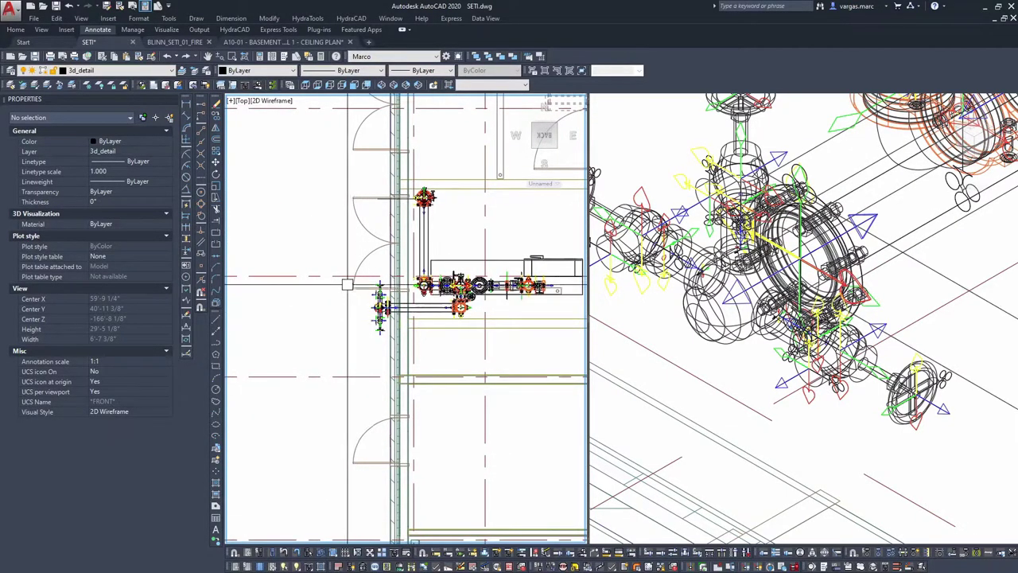
pyautogui.click(812, 274)
pyautogui.scroll(-3, 741, 229)
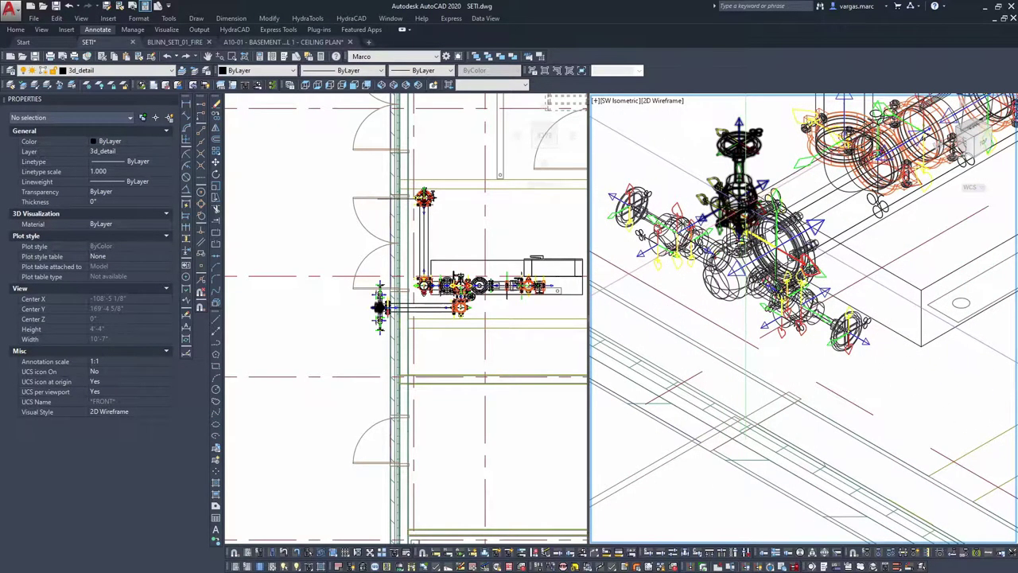
pyautogui.scroll(-4, 826, 227)
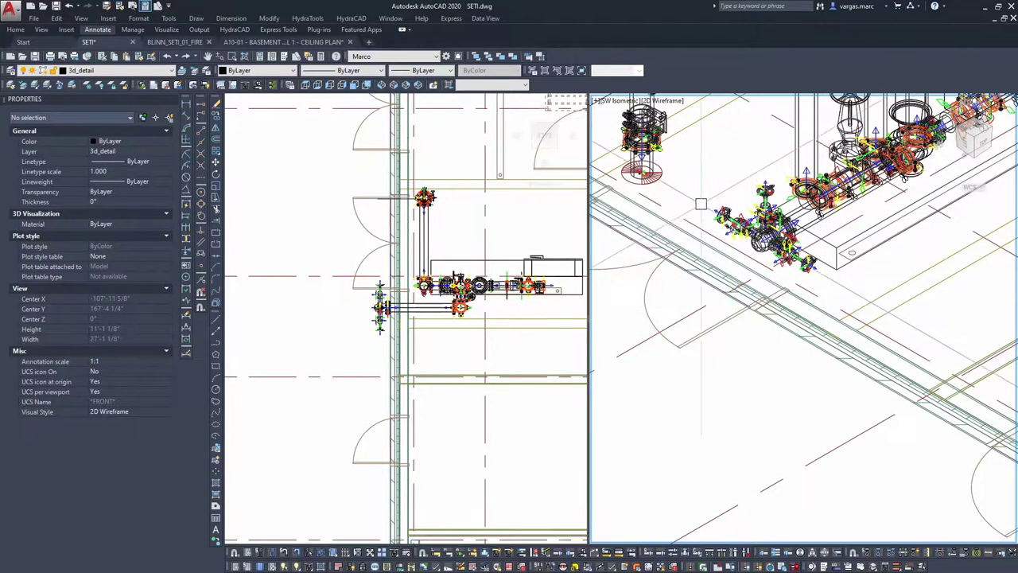
pyautogui.click(368, 339)
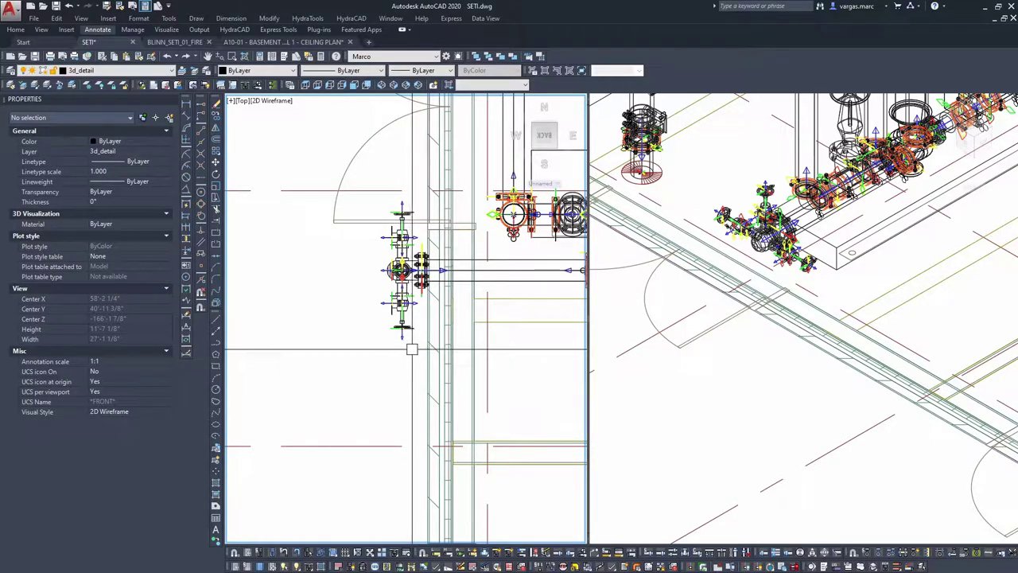
pyautogui.click(411, 348)
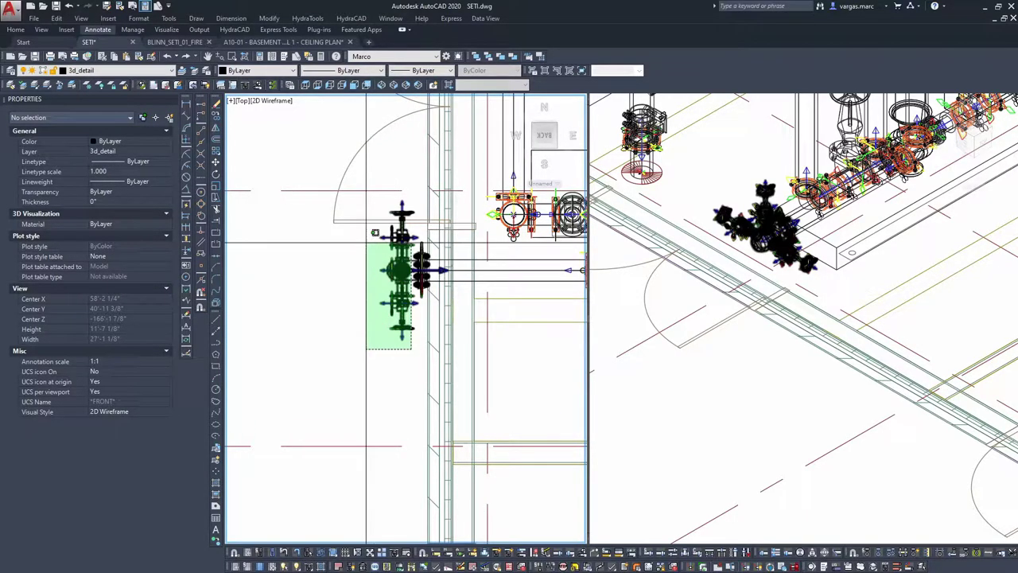
pyautogui.press('Escape')
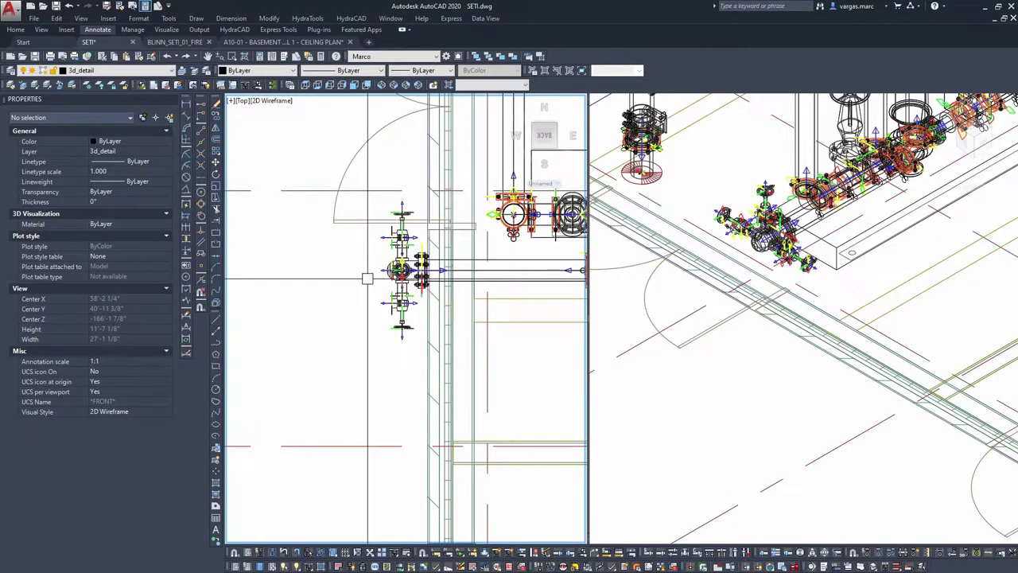
pyautogui.click(358, 196)
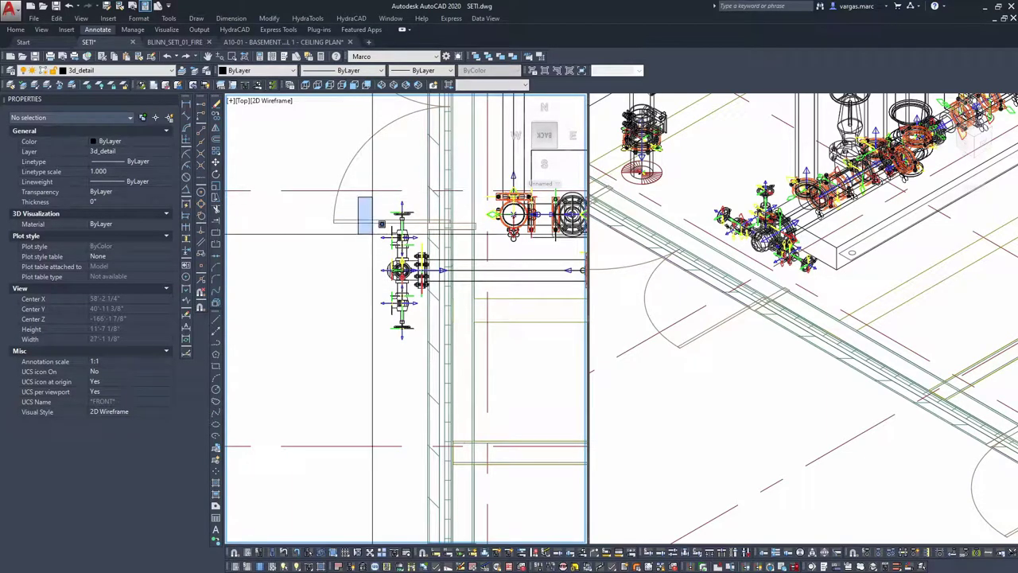
pyautogui.click(426, 371)
pyautogui.scroll(4, 388, 285)
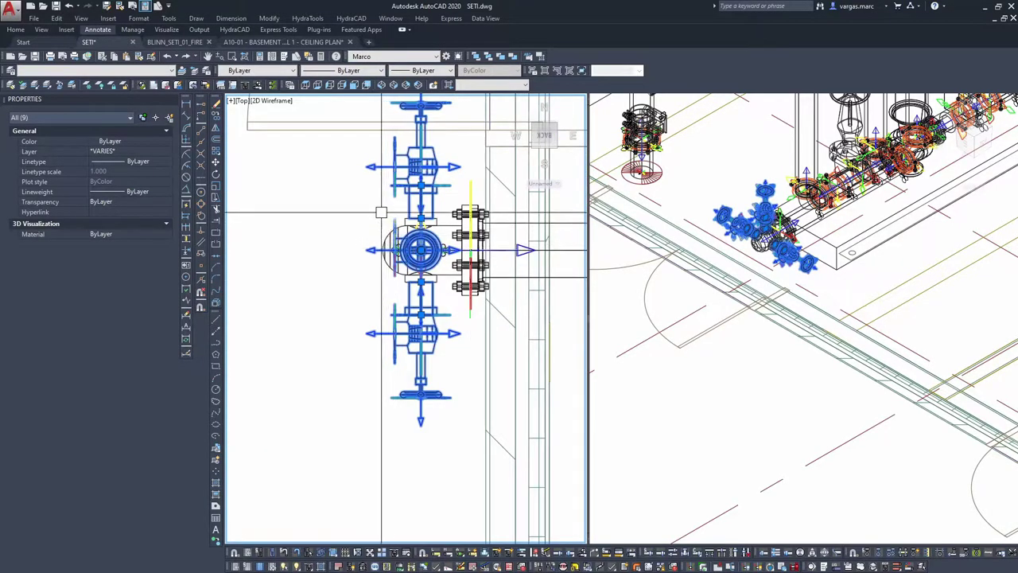
pyautogui.click(386, 233)
pyautogui.scroll(-15, 424, 231)
pyautogui.moveTo(433, 241); pyautogui.dragTo(411, 340, button='middle')
pyautogui.scroll(-2, 412, 338)
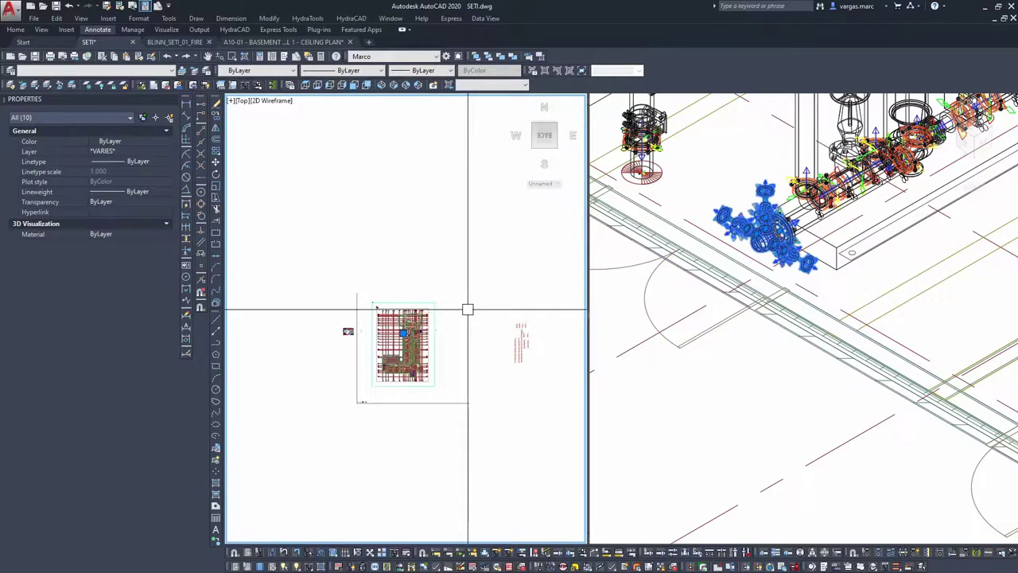
pyautogui.write('m')
pyautogui.press('Return')
pyautogui.click(463, 308)
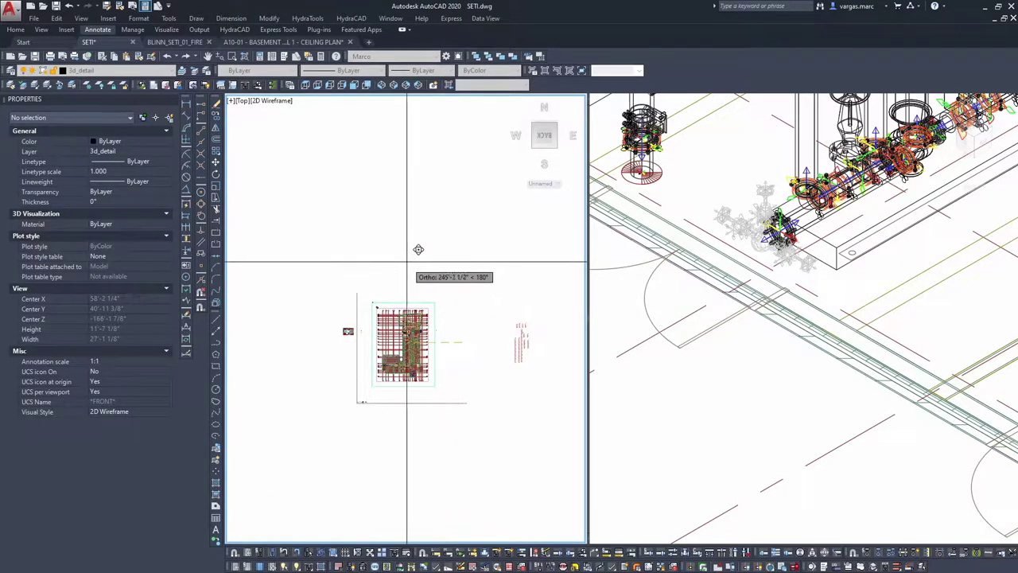
pyautogui.press('Escape')
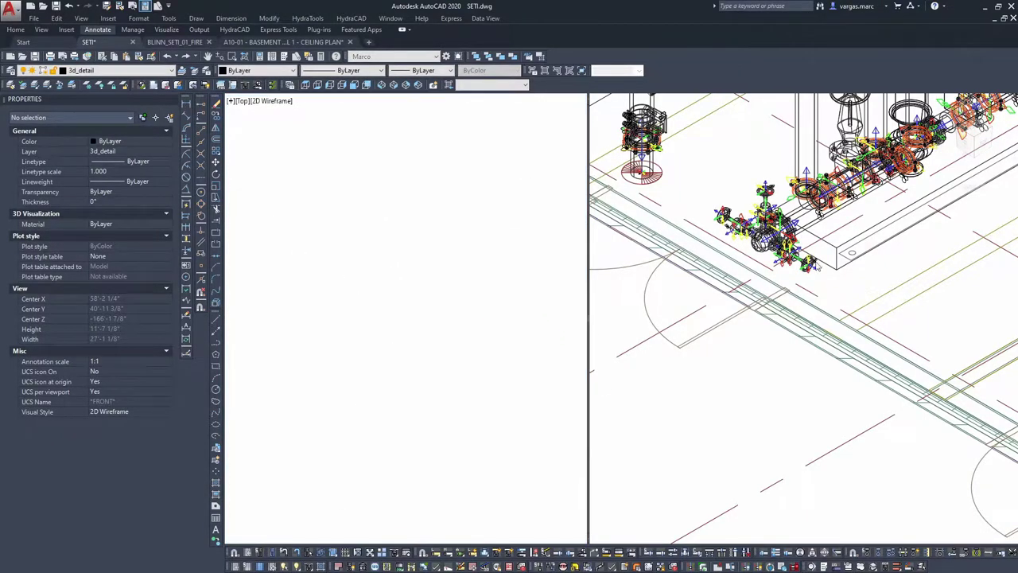
# Step: Move the pump manifold with its hose valves, flange parts and connected pipe north in plan, clear of the building drawing
pyautogui.scroll(4, 770, 307)
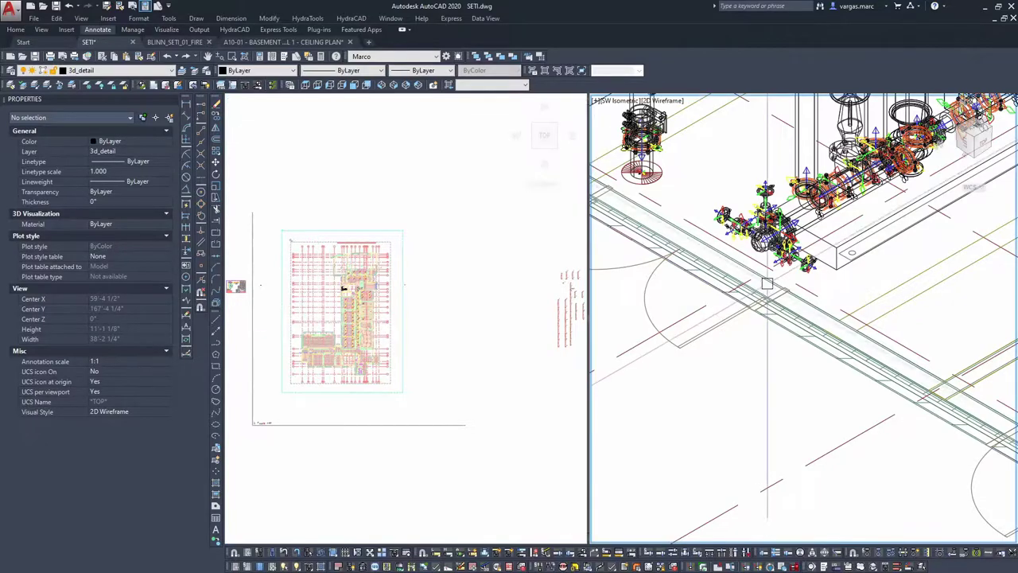
pyautogui.scroll(6, 344, 306)
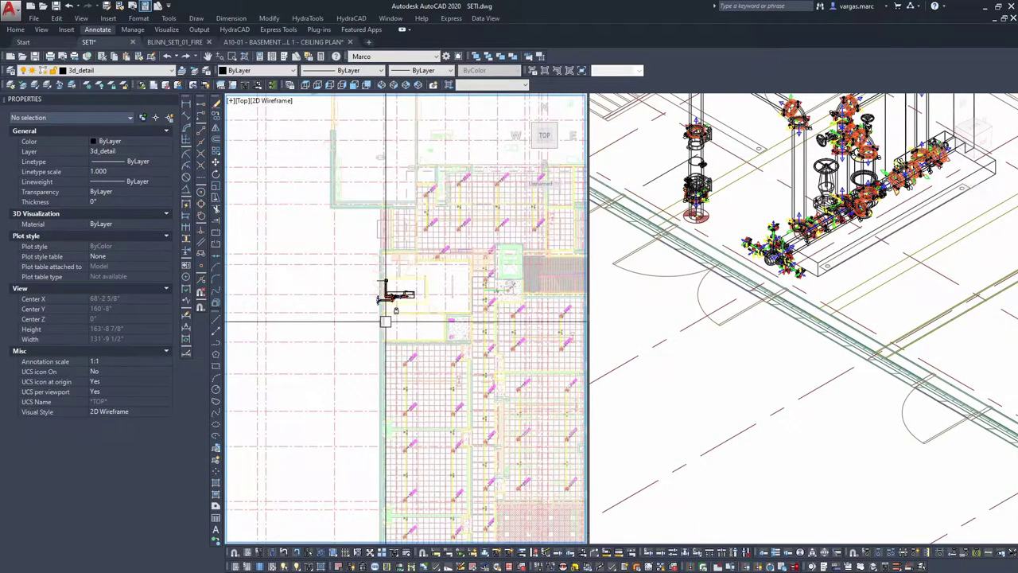
pyautogui.scroll(4, 372, 287)
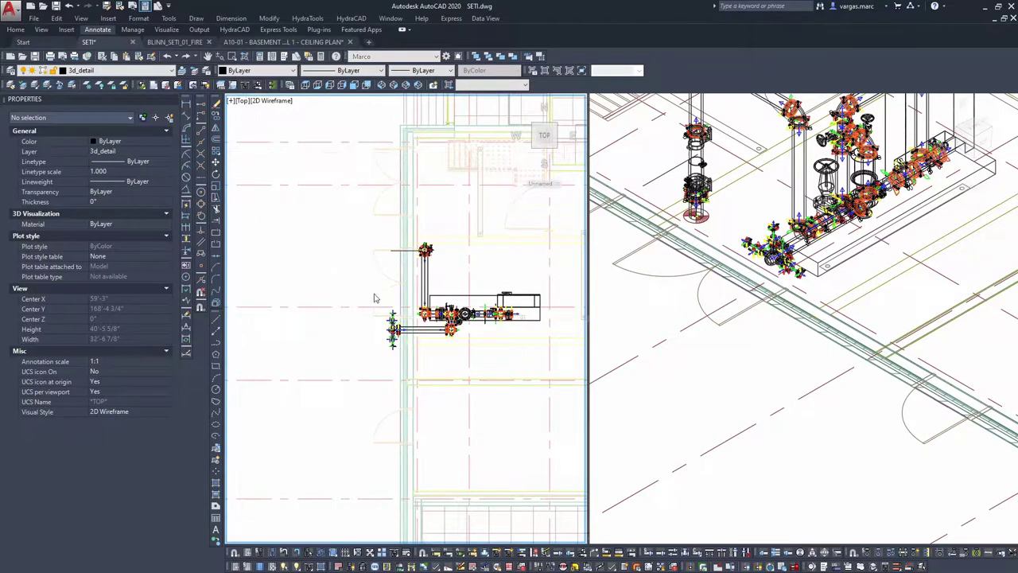
pyautogui.scroll(4, 372, 279)
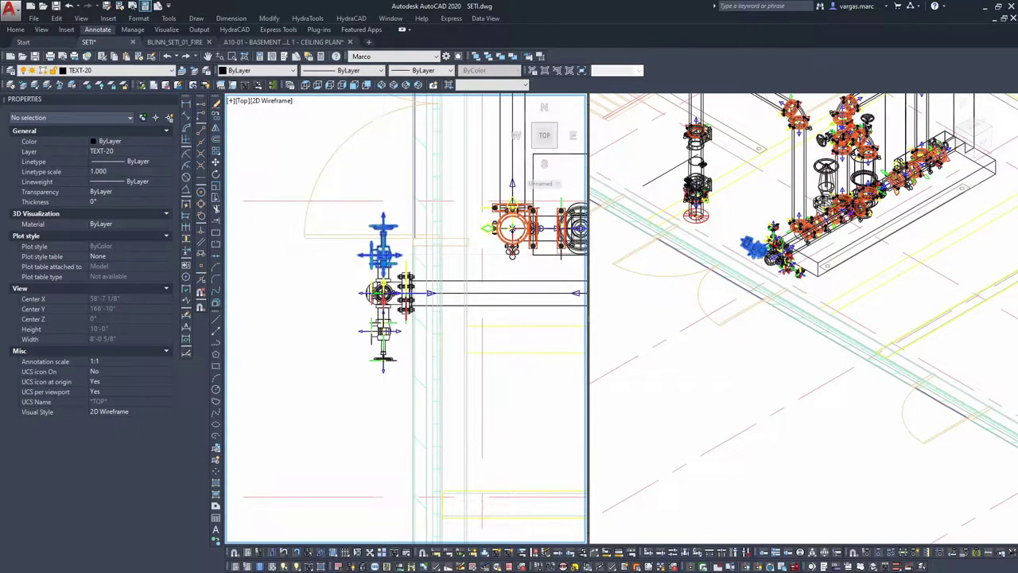
pyautogui.click(295, 163)
pyautogui.click(395, 392)
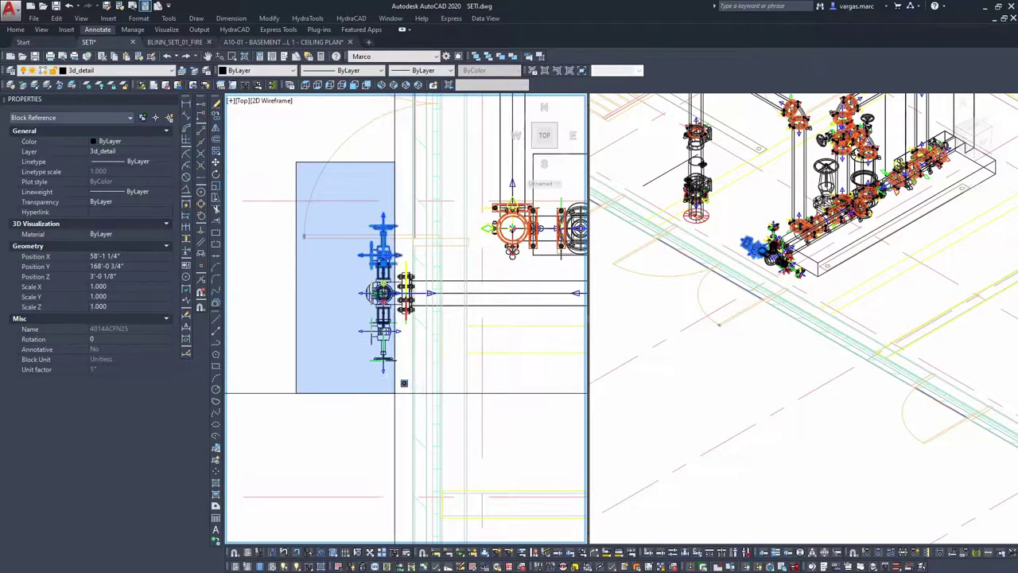
pyautogui.click(403, 390)
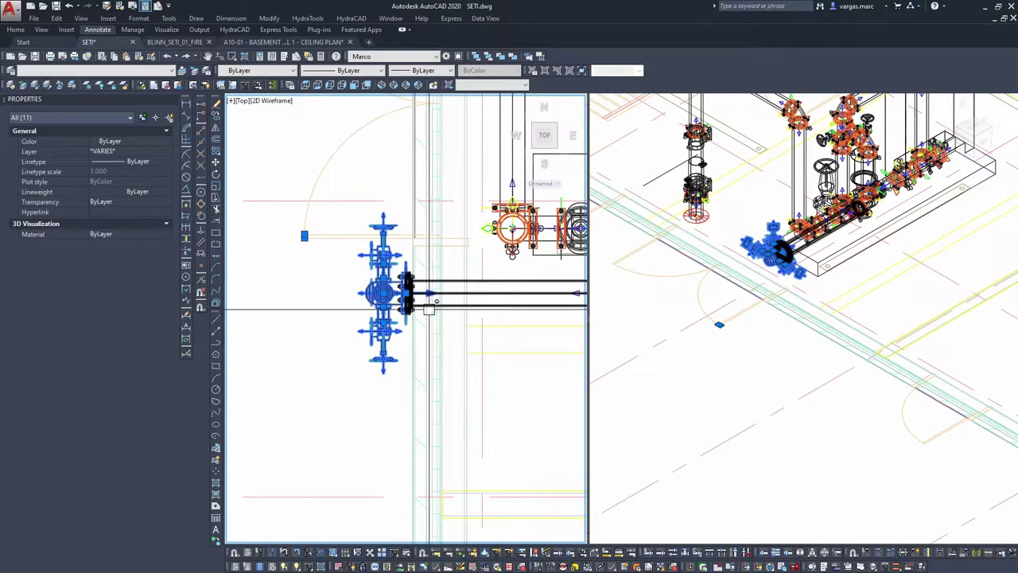
pyautogui.click(422, 312)
pyautogui.click(416, 311)
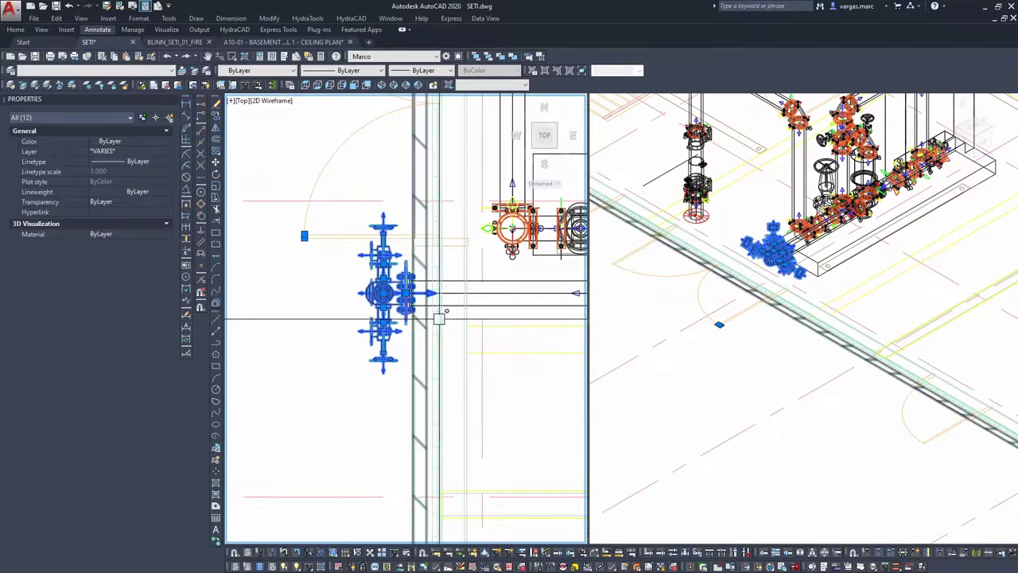
pyautogui.click(341, 266)
pyautogui.click(439, 305)
pyautogui.scroll(-5, 439, 305)
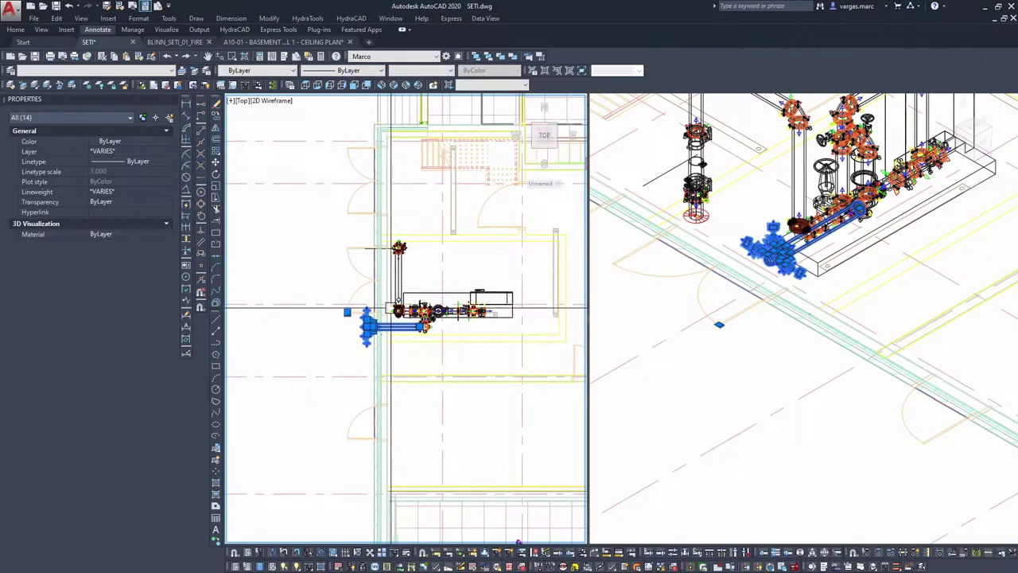
pyautogui.press('Escape')
pyautogui.click(374, 316)
pyautogui.scroll(-8, 395, 163)
pyautogui.moveTo(395, 163); pyautogui.dragTo(400, 338, button='middle')
pyautogui.moveTo(408, 207); pyautogui.dragTo(403, 359, button='middle')
pyautogui.moveTo(408, 212); pyautogui.dragTo(396, 222, button='middle')
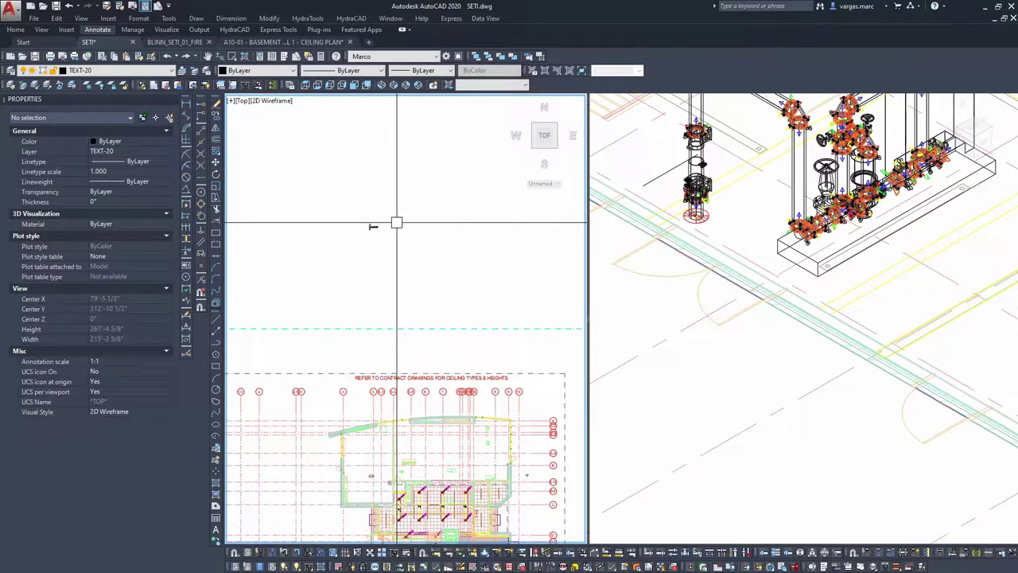
pyautogui.scroll(-7, 461, 239)
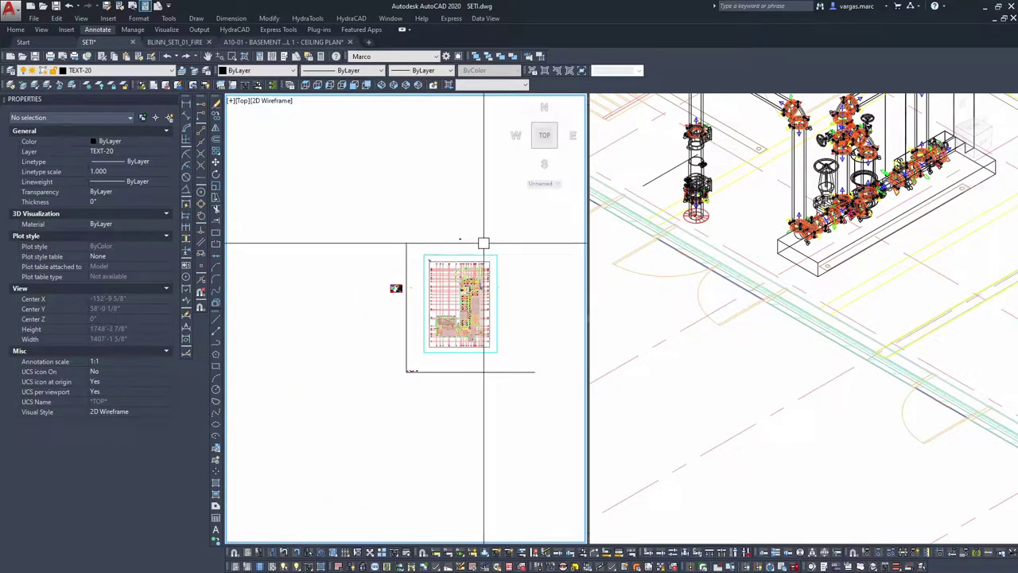
pyautogui.moveTo(501, 243); pyautogui.dragTo(485, 270, button='middle')
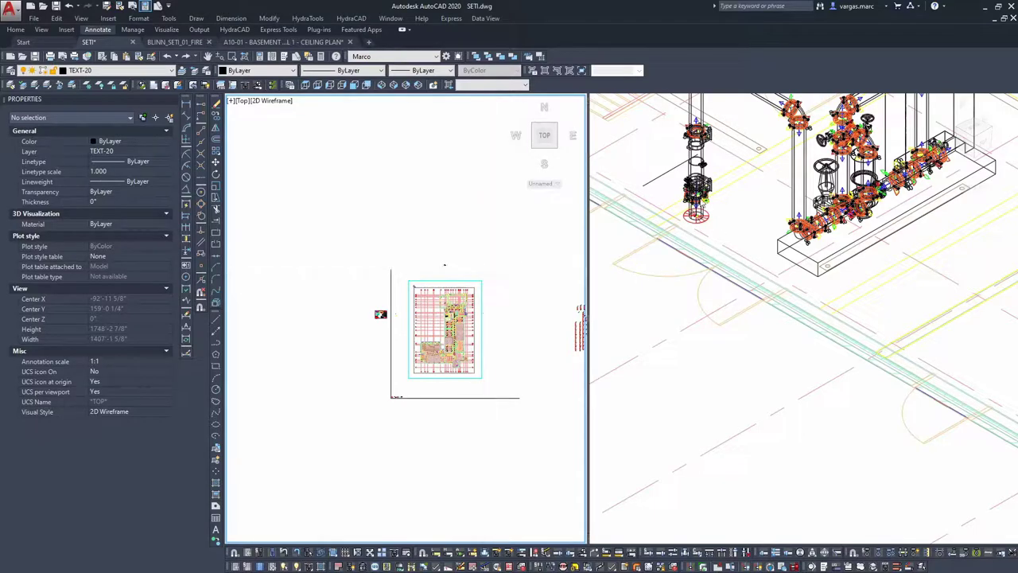
# Step: Switch the SW isometric viewport to the Left view and locate the relocated pump manifold assembly
pyautogui.click(707, 204)
pyautogui.scroll(-6, 795, 271)
pyautogui.moveTo(795, 282); pyautogui.dragTo(901, 336, button='middle')
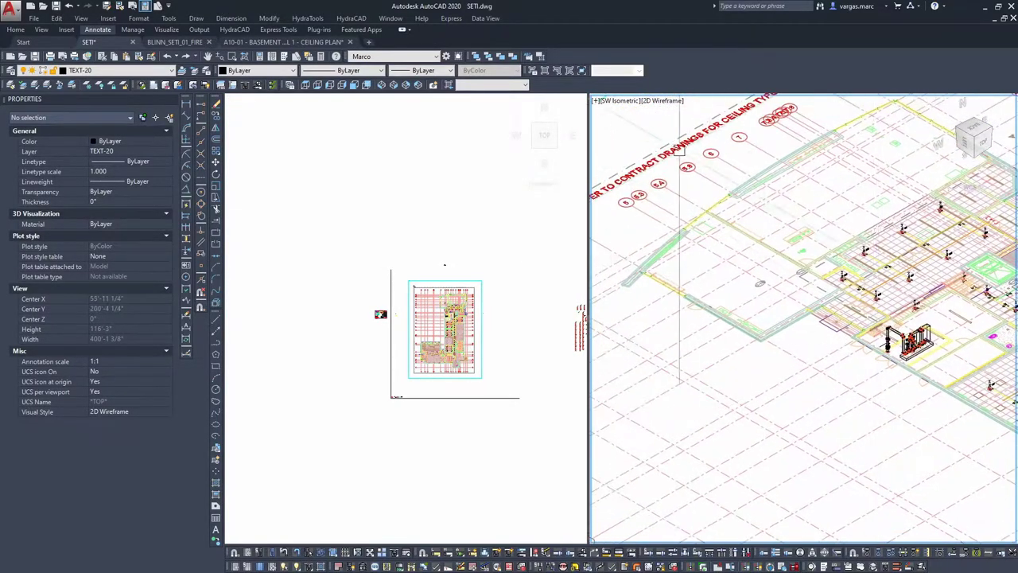
pyautogui.click(616, 101)
pyautogui.click(639, 152)
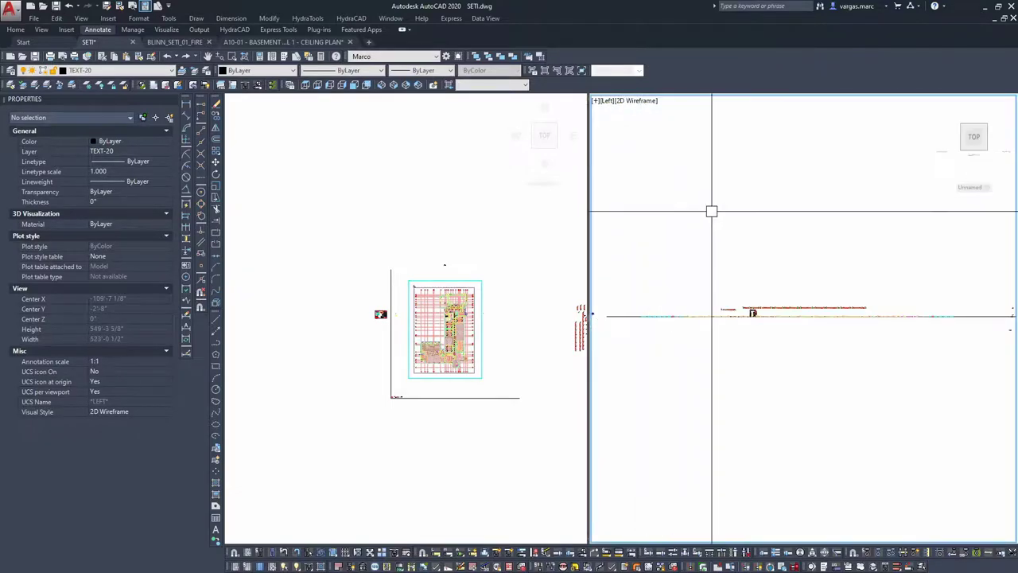
pyautogui.moveTo(624, 314); pyautogui.dragTo(623, 314, button='middle')
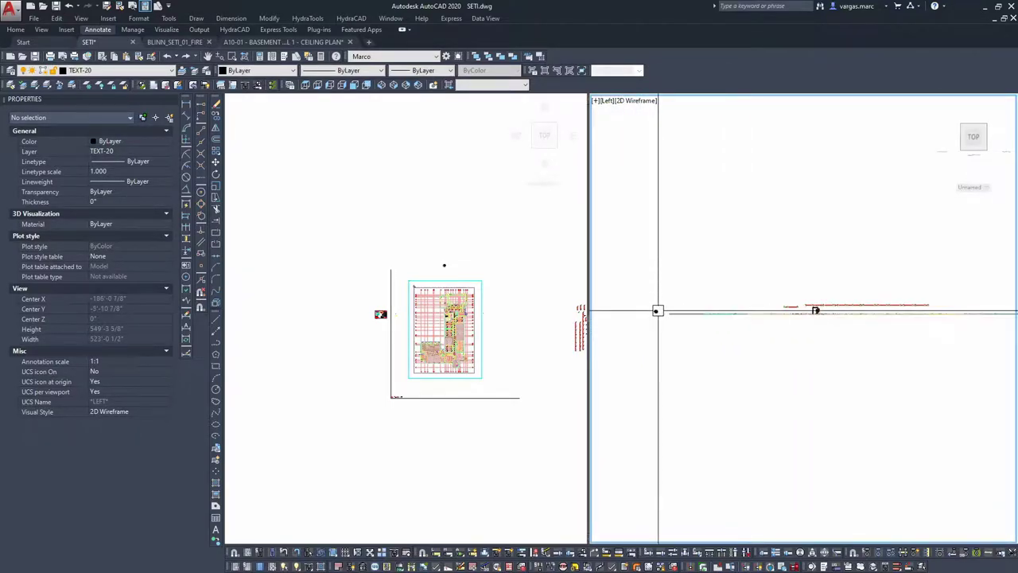
pyautogui.scroll(6, 702, 318)
pyautogui.scroll(-2, 795, 334)
pyautogui.click(824, 341)
pyautogui.click(631, 167)
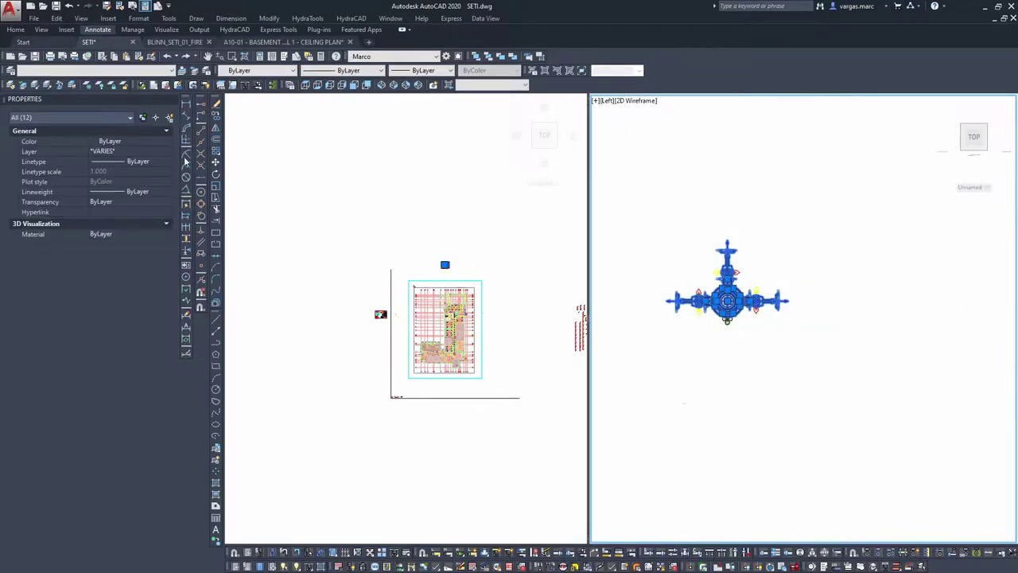
pyautogui.click(218, 175)
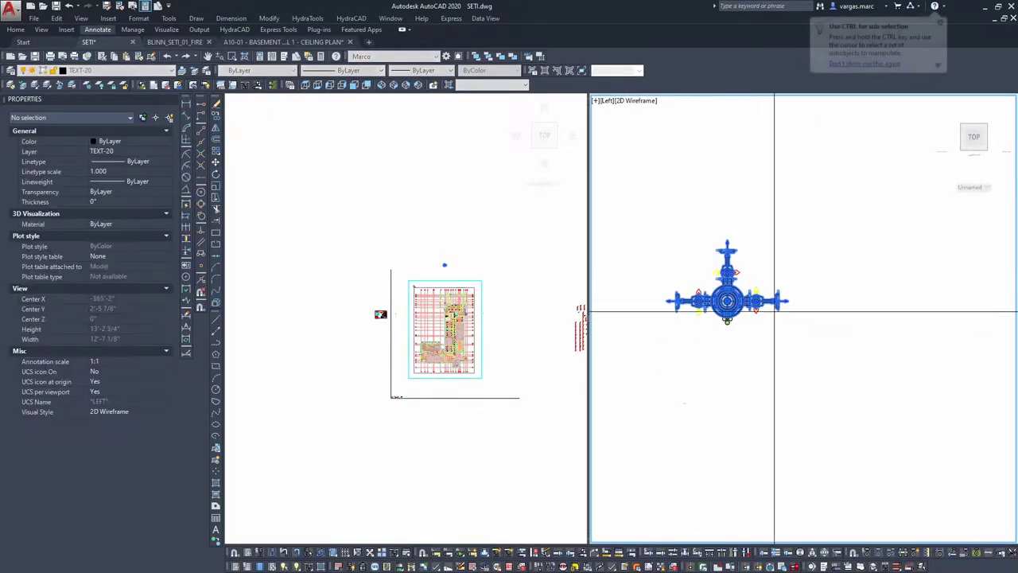
pyautogui.scroll(2, 791, 316)
pyautogui.keyDown('shift'); pyautogui.rightClick(721, 321); pyautogui.keyUp('shift')
pyautogui.press('Escape')
pyautogui.scroll(3, 708, 306)
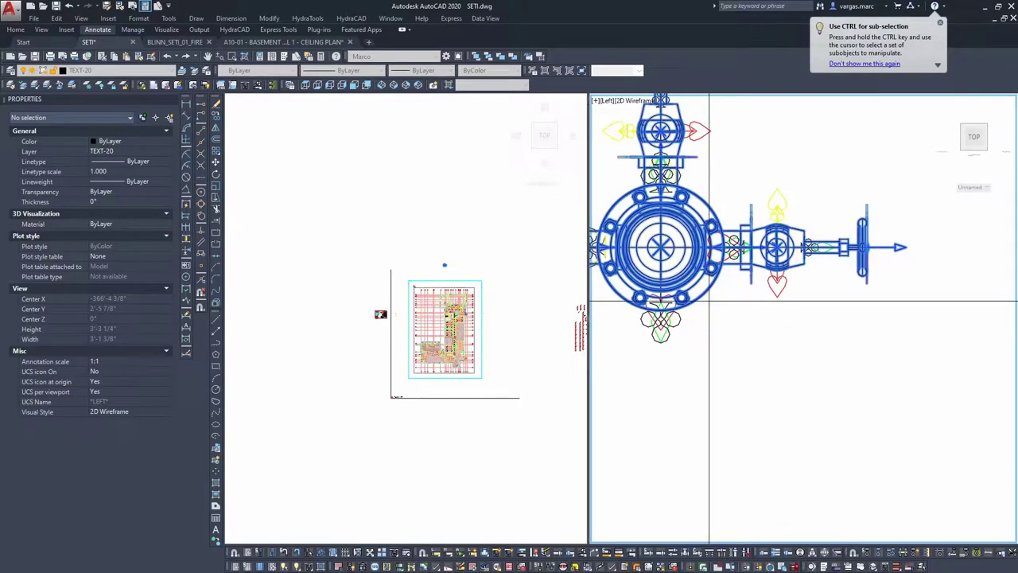
pyautogui.scroll(-5, 708, 302)
pyautogui.press('Escape')
pyautogui.click(771, 328)
pyautogui.press('Escape')
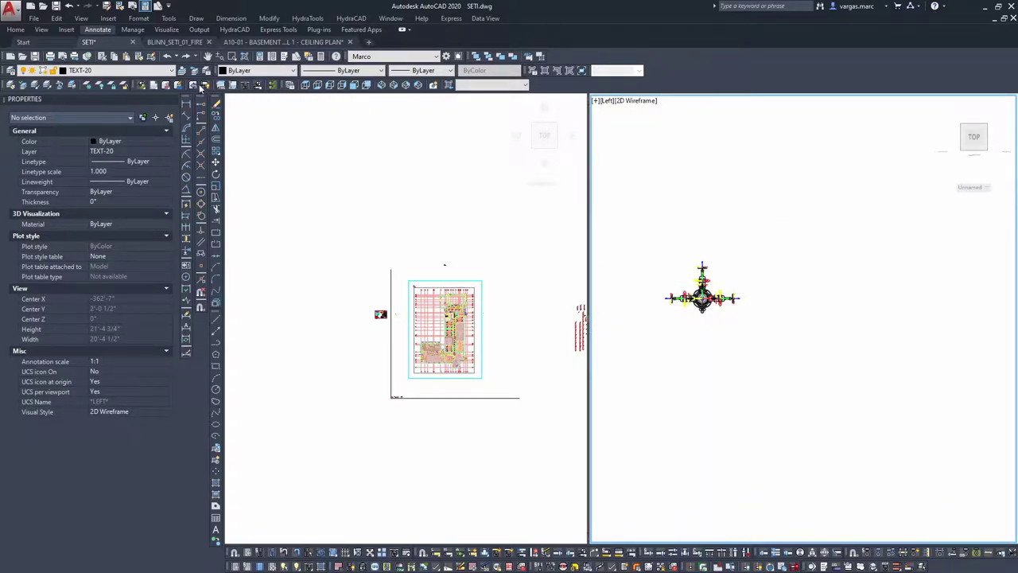
# Step: Return the model viewport from the Top view to the Left view of the pump manifold
pyautogui.click(814, 334)
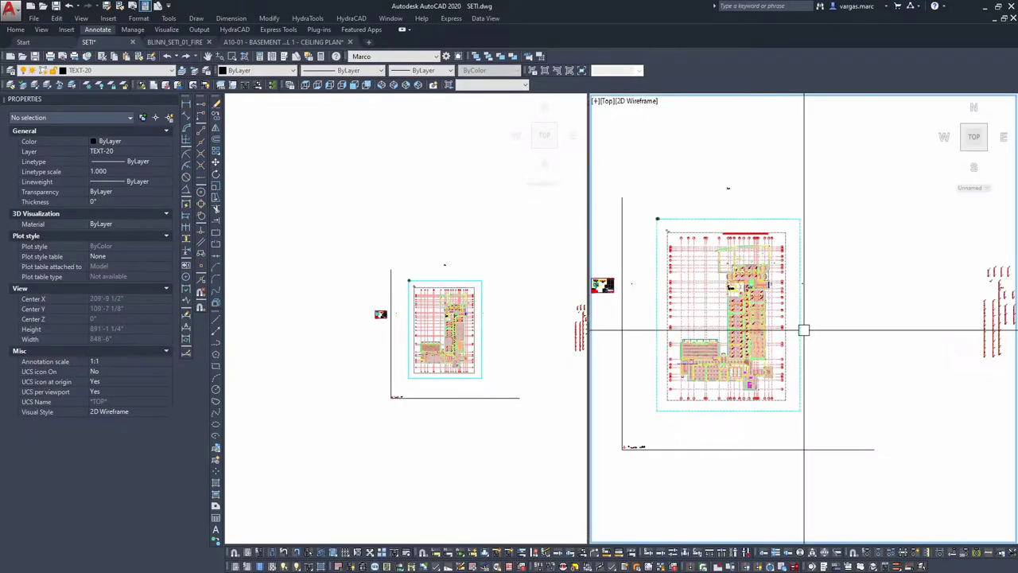
pyautogui.click(606, 102)
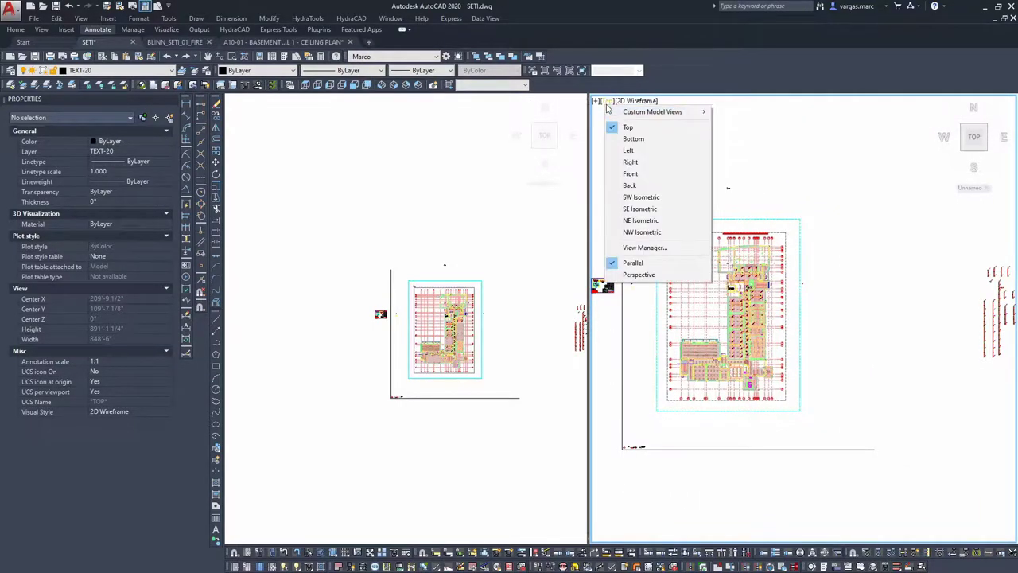
pyautogui.click(630, 151)
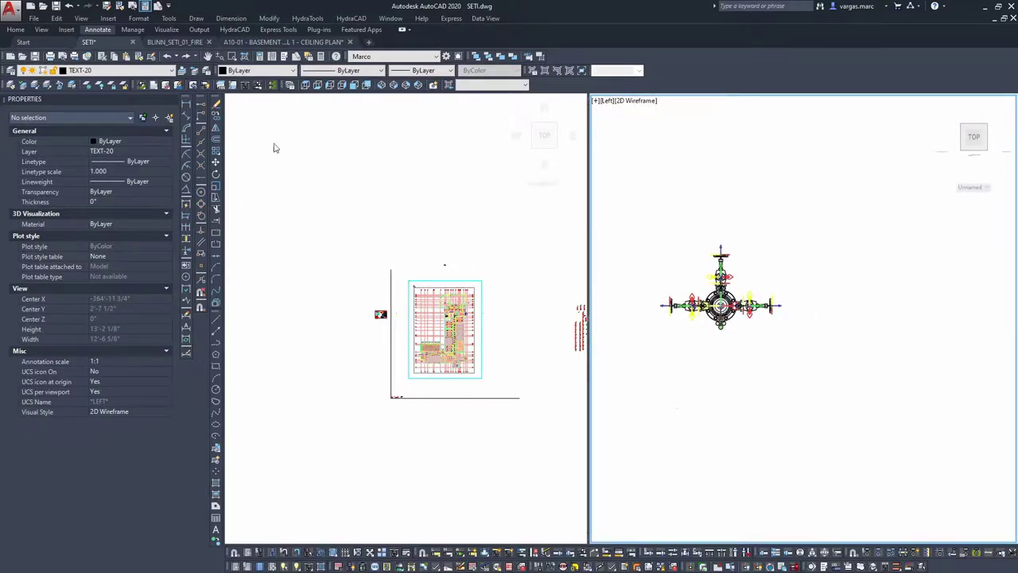
pyautogui.click(805, 350)
pyautogui.click(652, 197)
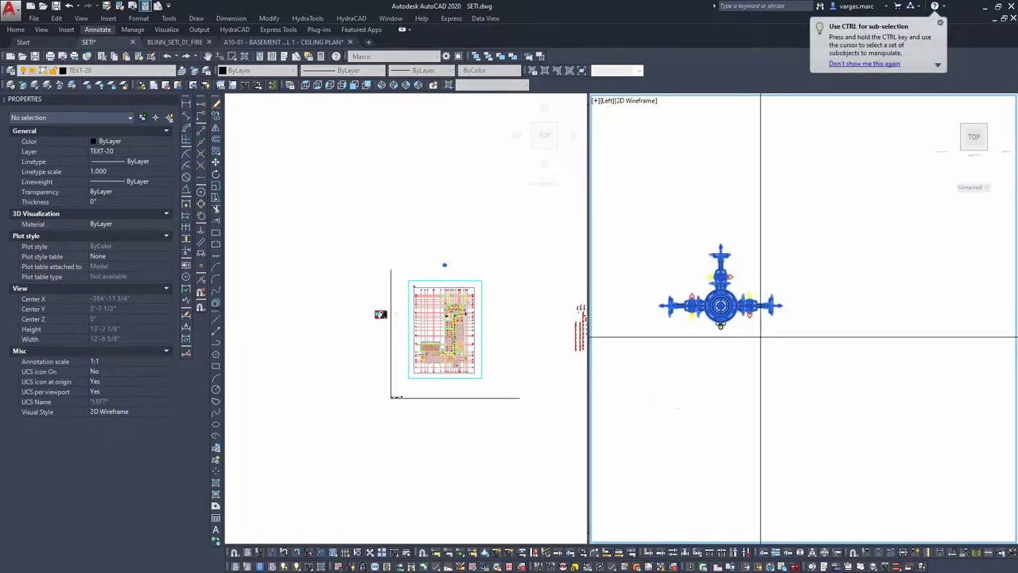
pyautogui.scroll(5, 724, 335)
pyautogui.scroll(-5, 725, 317)
# Step: Rotate the complete pump manifold assembly 270° about its centre in the Left view
pyautogui.click(800, 341)
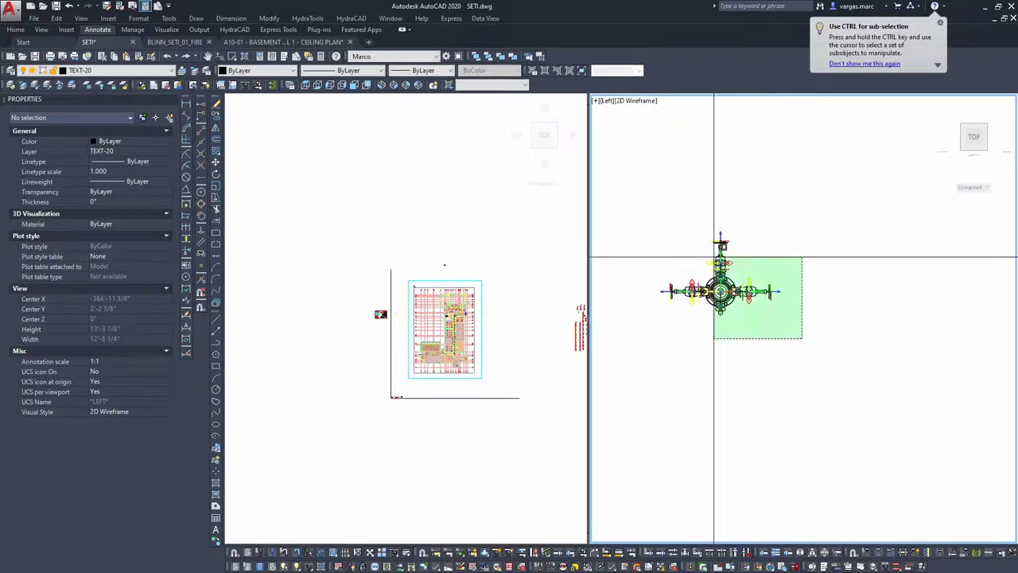
pyautogui.click(632, 193)
pyautogui.scroll(4, 740, 315)
pyautogui.scroll(-2, 741, 315)
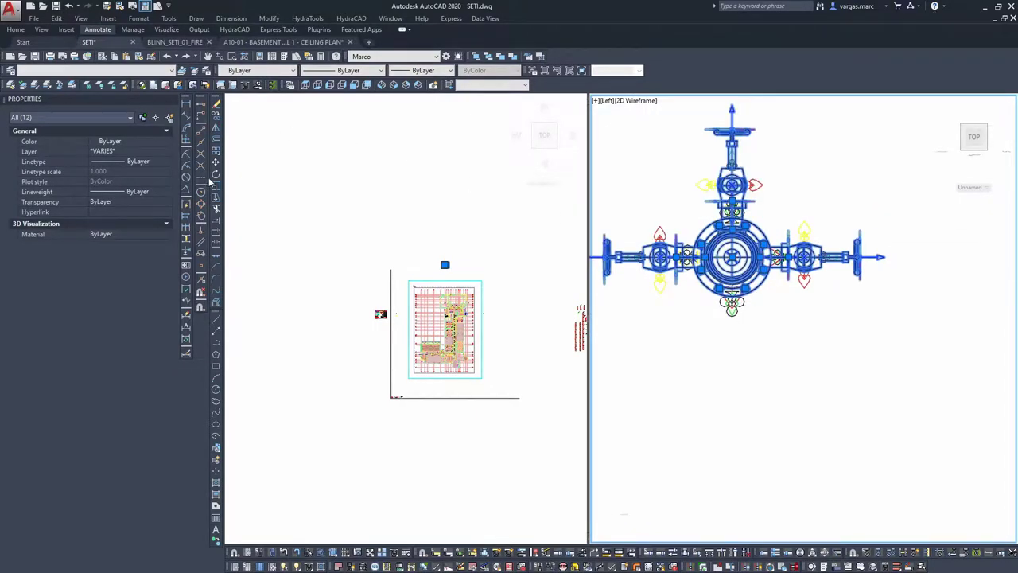
pyautogui.press('Escape')
pyautogui.keyDown('shift'); pyautogui.rightClick(791, 304); pyautogui.keyUp('shift')
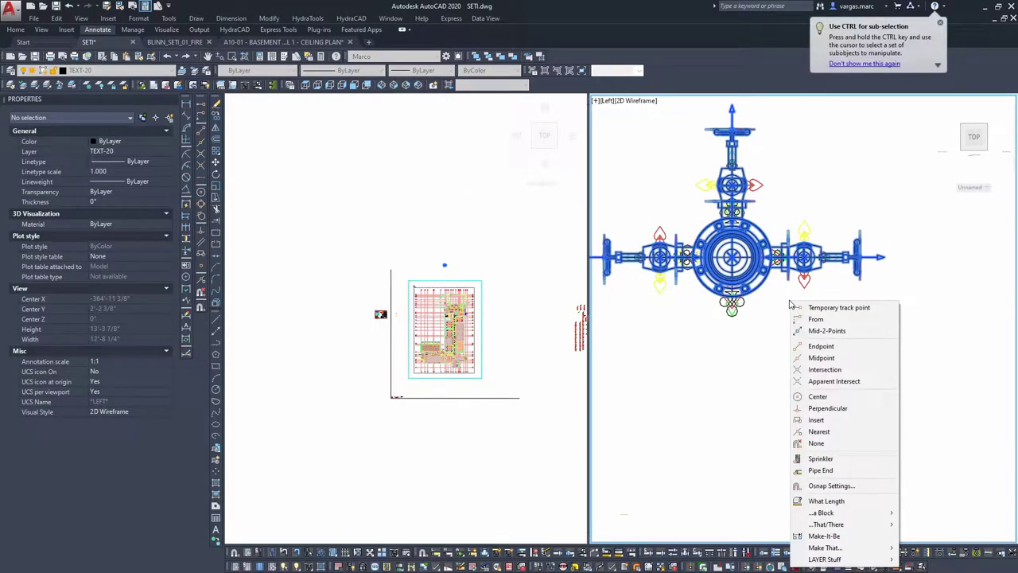
pyautogui.press('Escape')
pyautogui.scroll(-5, 761, 295)
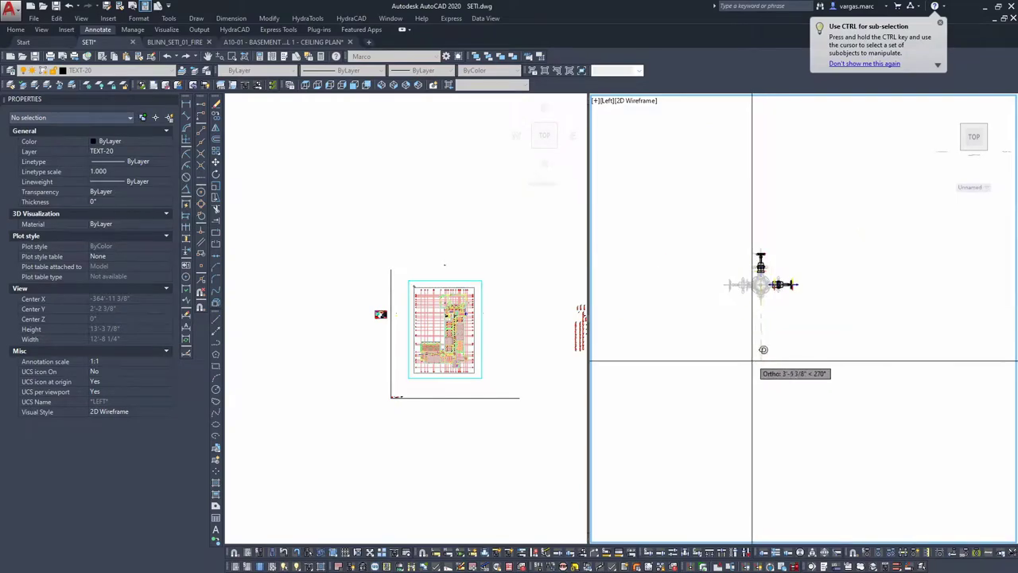
# Step: Move the rotated pump manifold assembly south in the Left view, back to the end of the fire pump's branch pipe
pyautogui.click(823, 347)
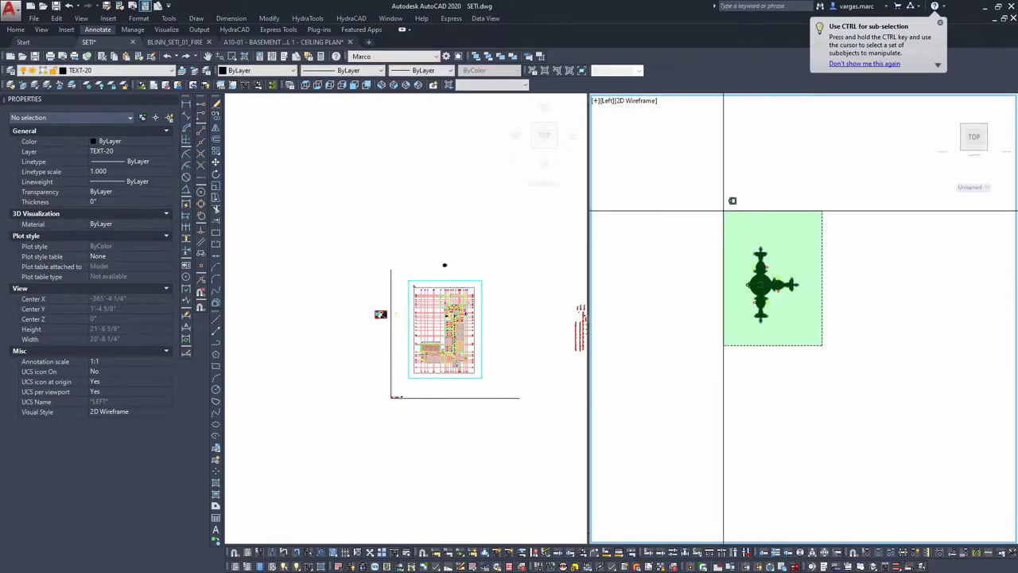
pyautogui.click(711, 196)
pyautogui.write('m')
pyautogui.press('space')
pyautogui.click(687, 188)
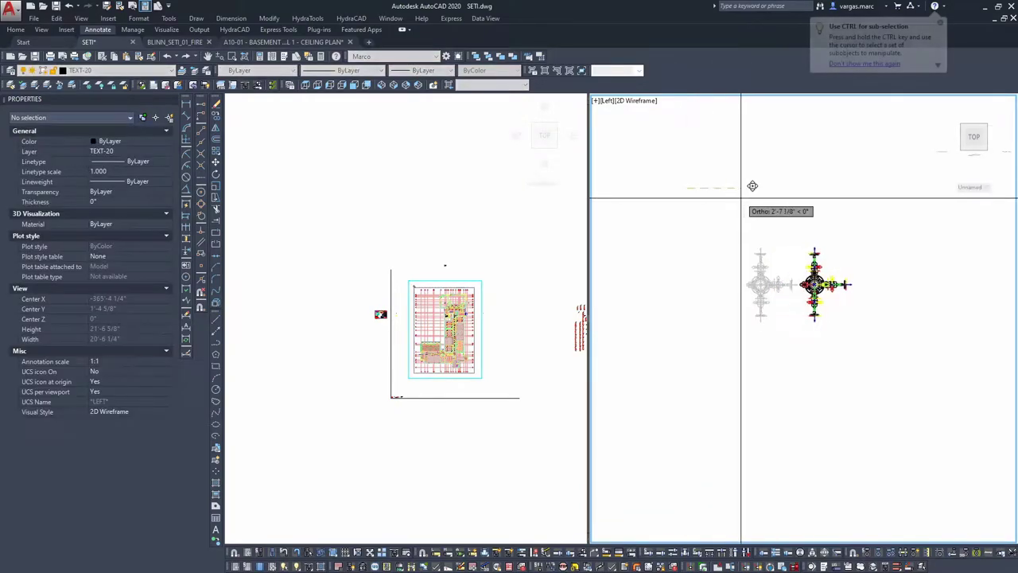
pyautogui.click(797, 200)
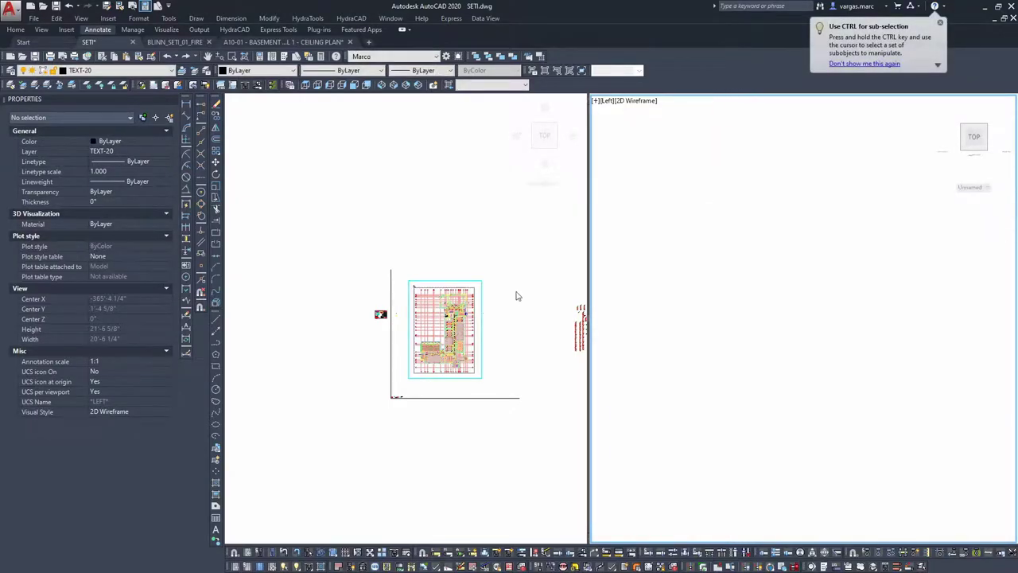
# Step: Check the manifold's position in plan and switch the Left viewport to SW Isometric, framed on the pump assembly
pyautogui.click(451, 322)
pyautogui.scroll(15, 451, 322)
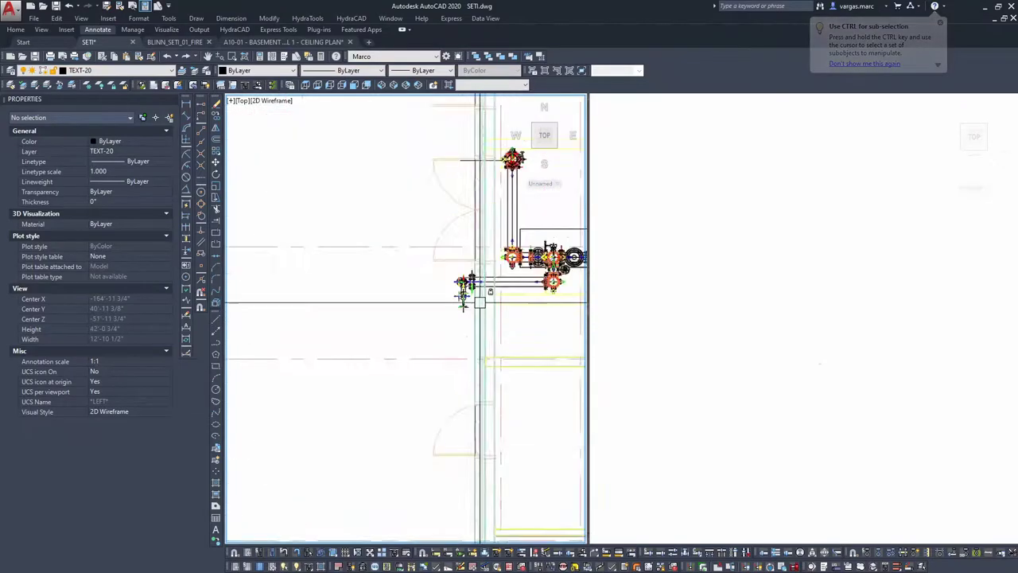
pyautogui.scroll(-4, 502, 233)
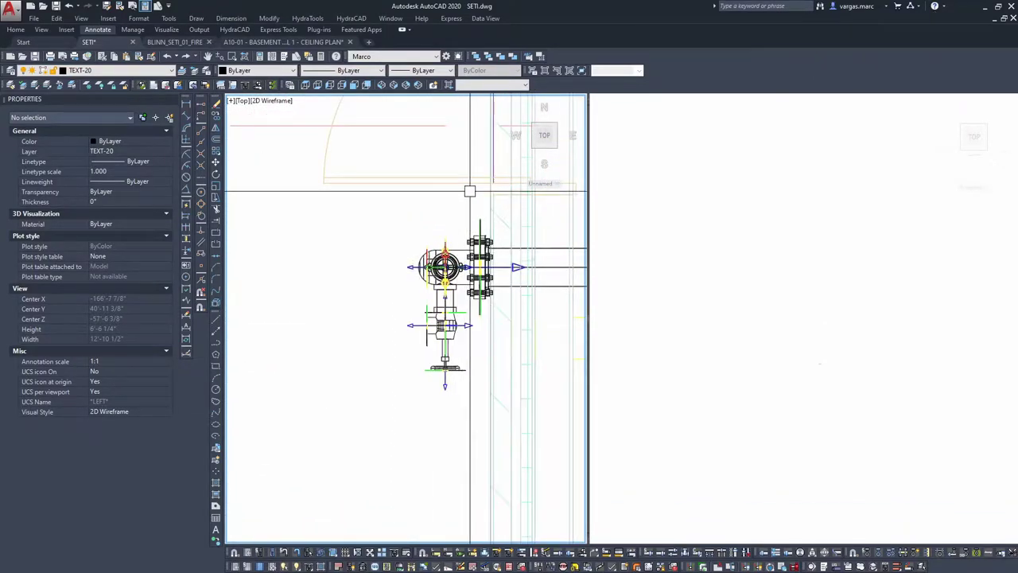
pyautogui.scroll(-3, 473, 198)
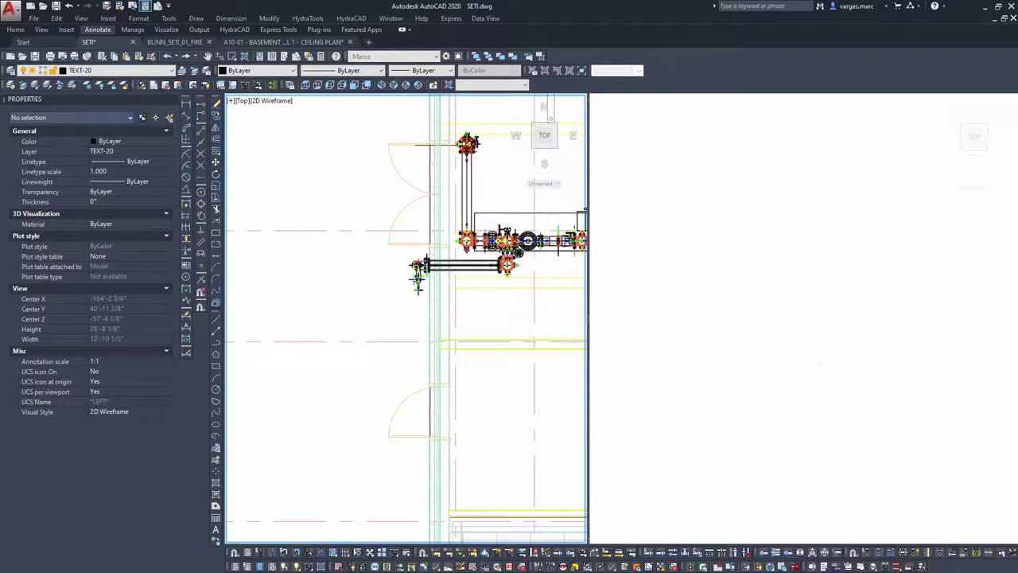
pyautogui.click(887, 211)
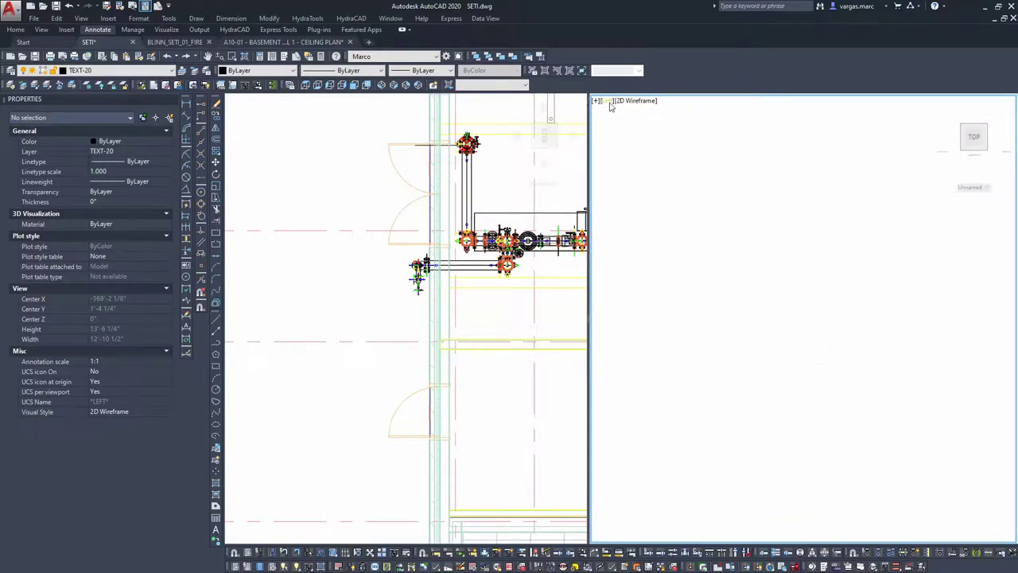
pyautogui.click(608, 101)
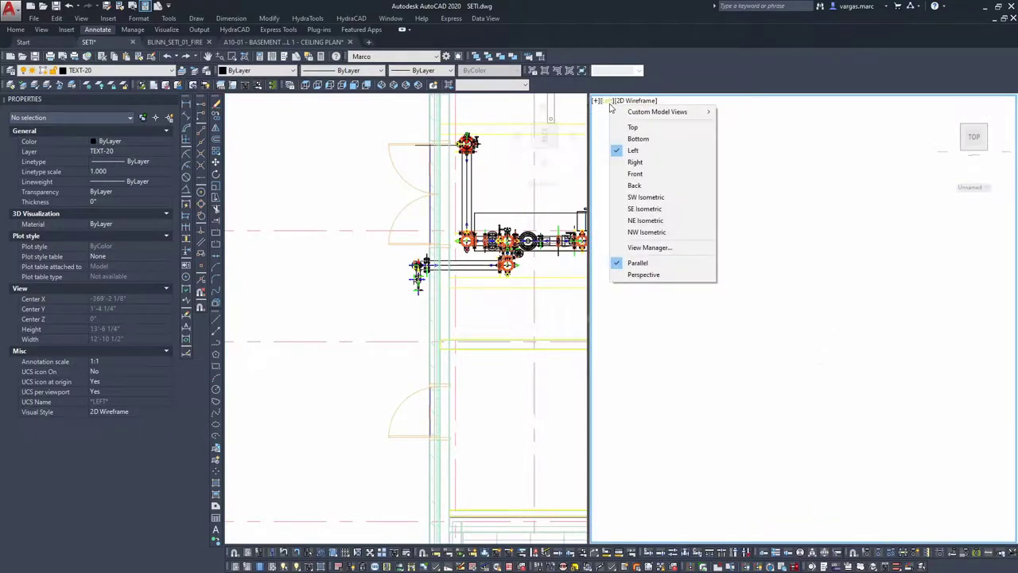
pyautogui.click(640, 197)
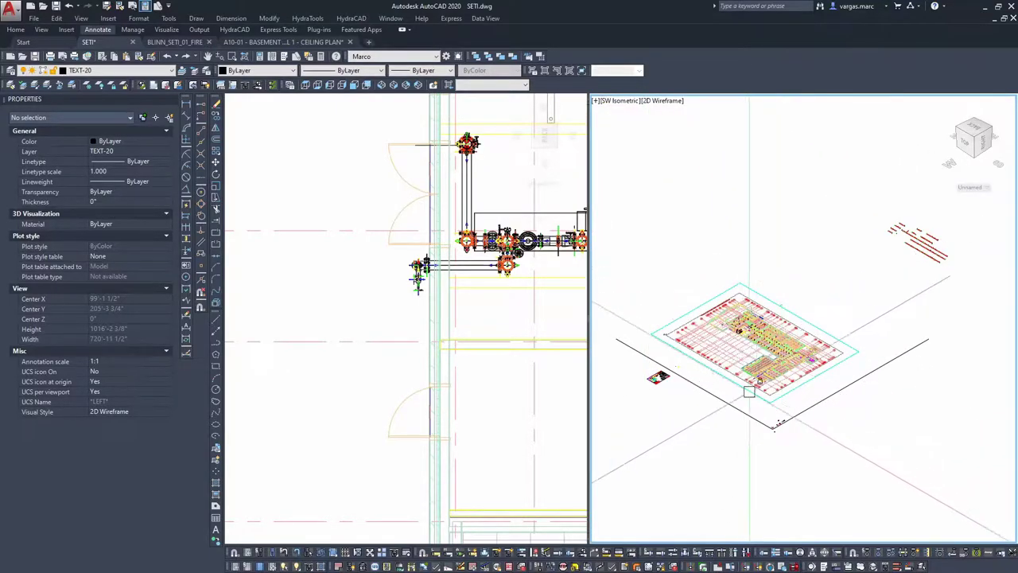
pyautogui.scroll(10, 747, 378)
pyautogui.moveTo(694, 323); pyautogui.dragTo(789, 317, button='middle')
# Step: Make 3d_detail, the layer of the pump base solid, the current layer
pyautogui.click(378, 182)
pyautogui.scroll(5, 382, 191)
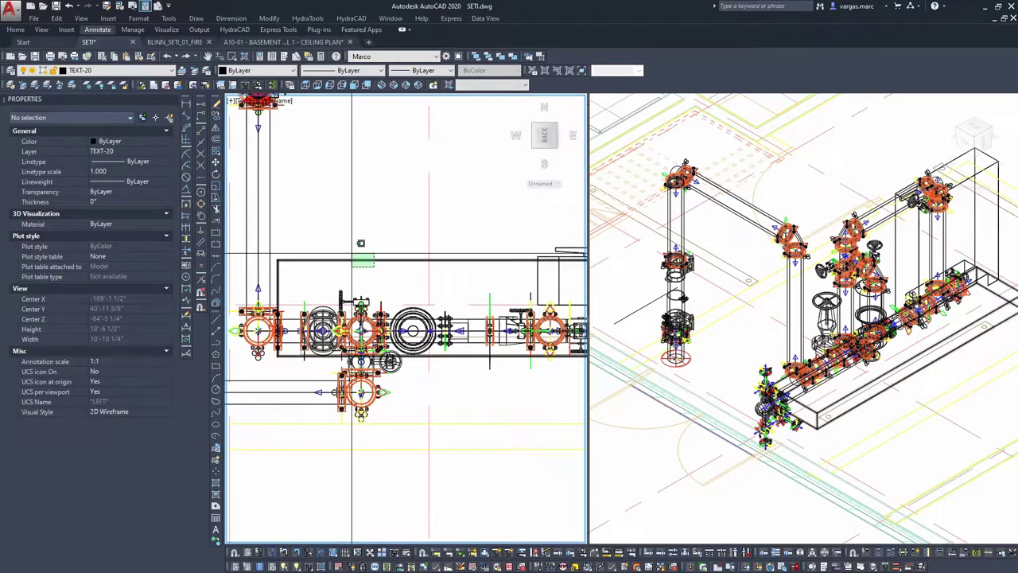
pyautogui.click(388, 260)
pyautogui.scroll(-6, 392, 278)
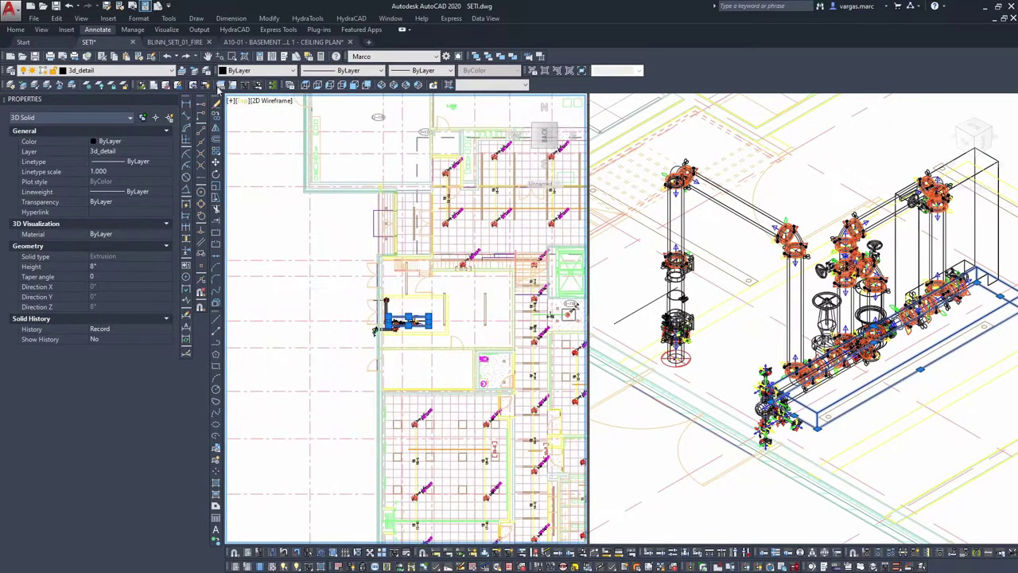
pyautogui.press('Escape')
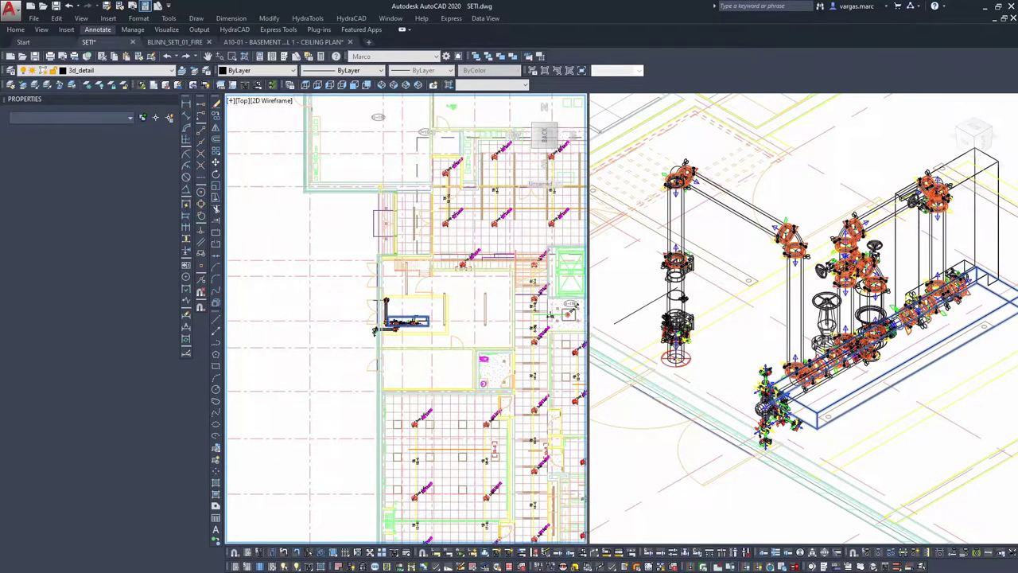
# Step: Delete the stray horizontal line running west from the northern riser fitting in plan
pyautogui.scroll(8, 342, 286)
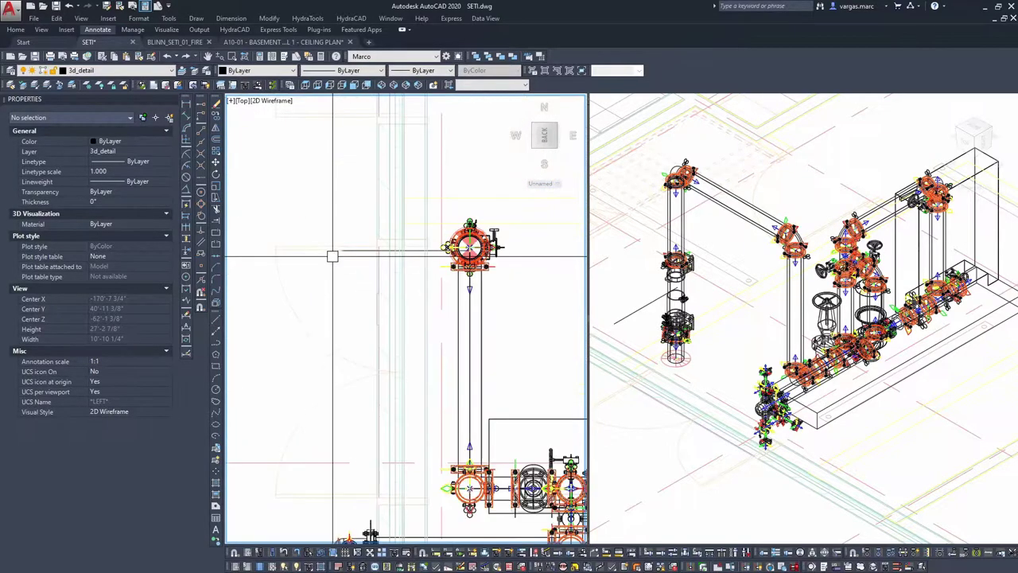
pyautogui.click(350, 255)
pyautogui.press('Delete')
pyautogui.scroll(-6, 477, 317)
# Step: Copy the fire pump assembly with its piping and manifold from the plan of the pump room
pyautogui.click(331, 251)
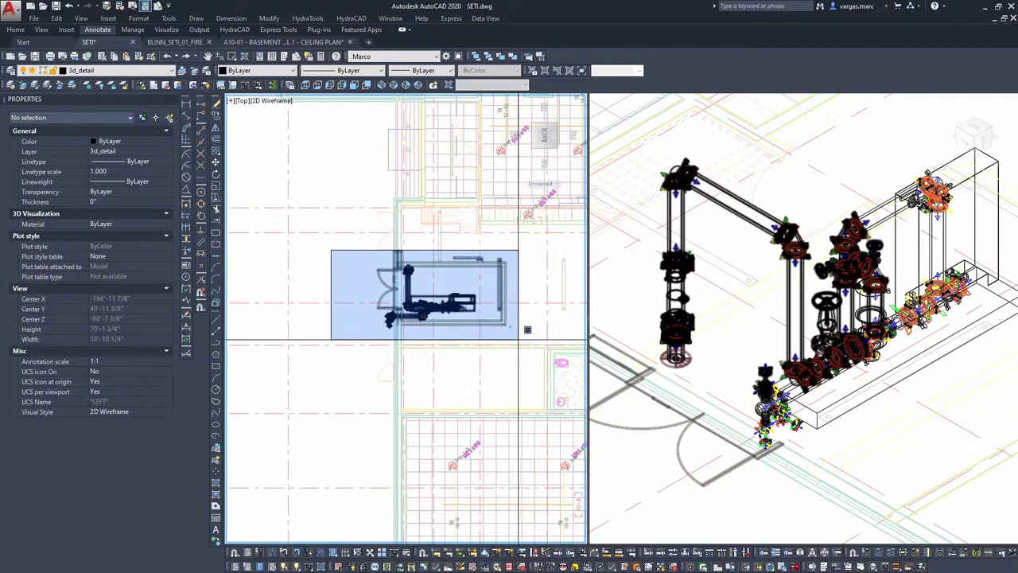
pyautogui.click(499, 334)
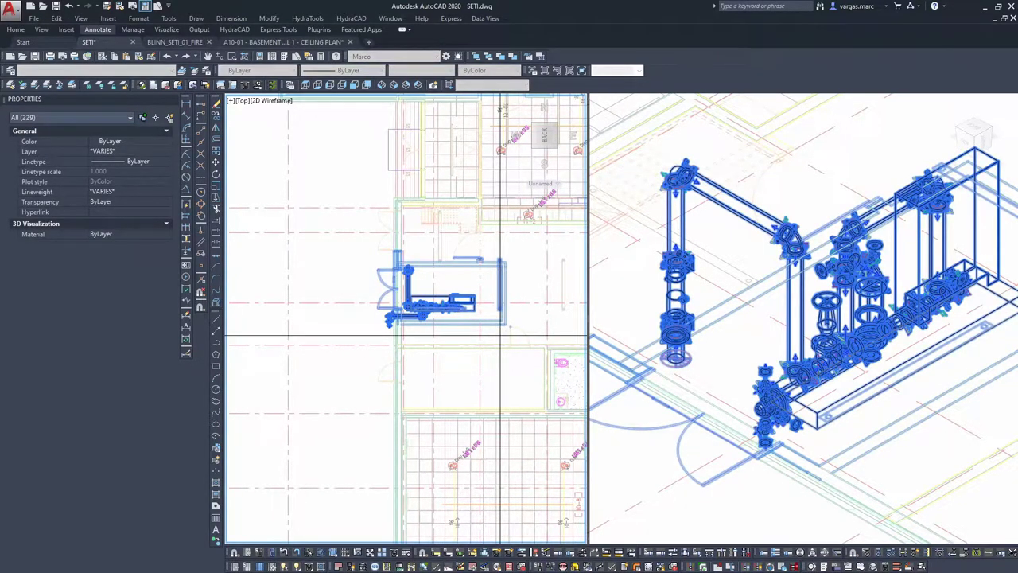
pyautogui.press('Escape')
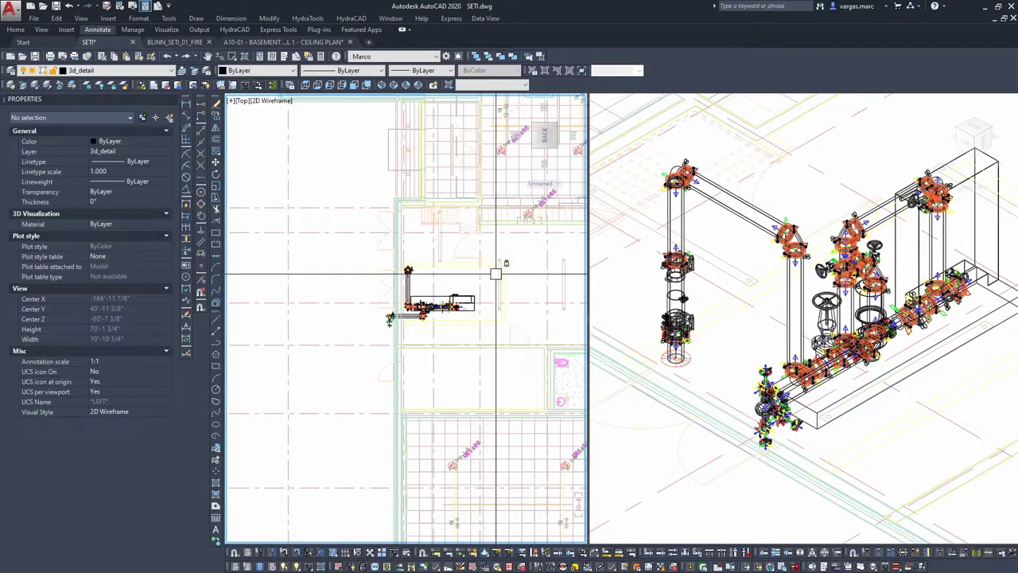
# Step: Switch to the BLINN_SETI_01_FIRE drawing and delete the objects in the open area west of the branch lines
pyautogui.click(170, 42)
pyautogui.click(688, 305)
pyautogui.click(488, 186)
pyautogui.press('Delete')
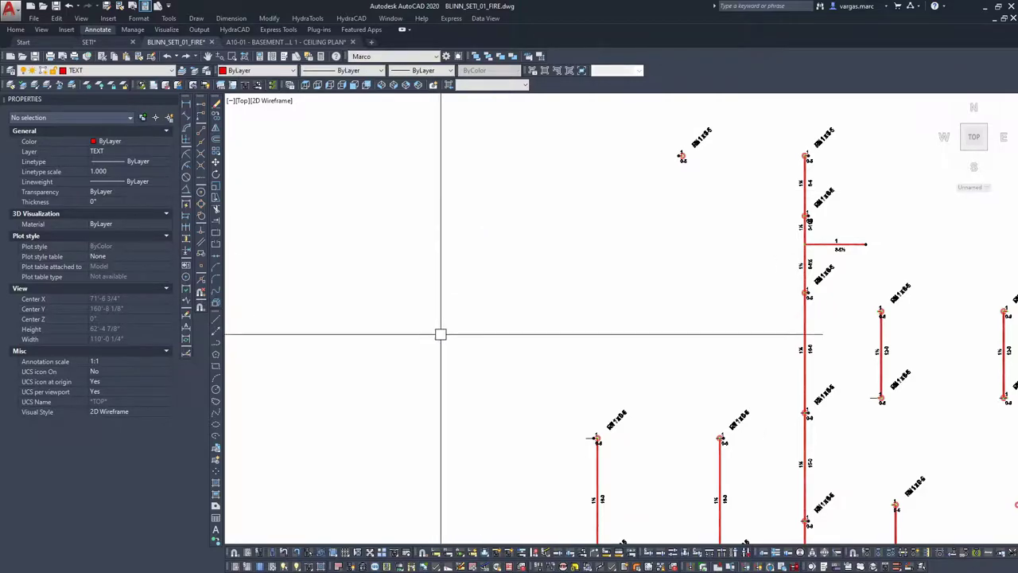
# Step: Locate the side-oriented pump assembly lying far southwest of the branch lines and delete it
pyautogui.scroll(-5, 449, 404)
pyautogui.moveTo(450, 404); pyautogui.dragTo(561, 269, button='middle')
pyautogui.scroll(-8, 561, 243)
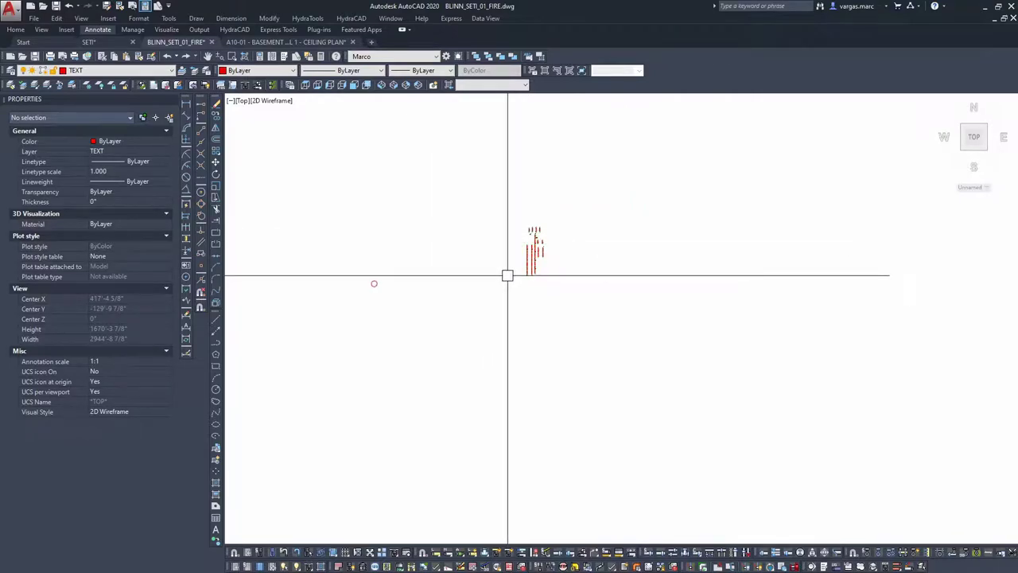
pyautogui.scroll(6, 521, 246)
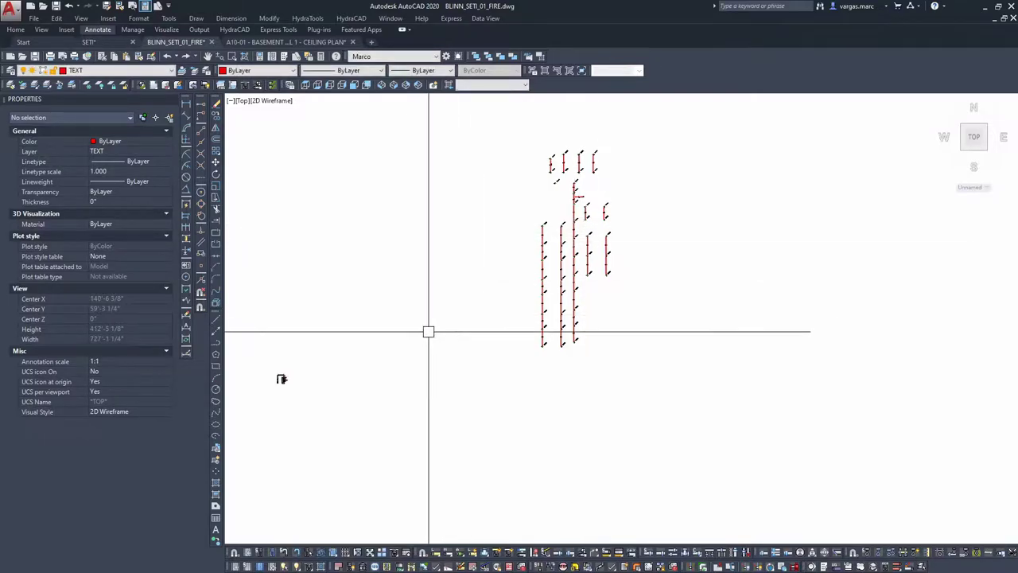
pyautogui.scroll(8, 274, 382)
pyautogui.click(504, 386)
pyautogui.click(295, 267)
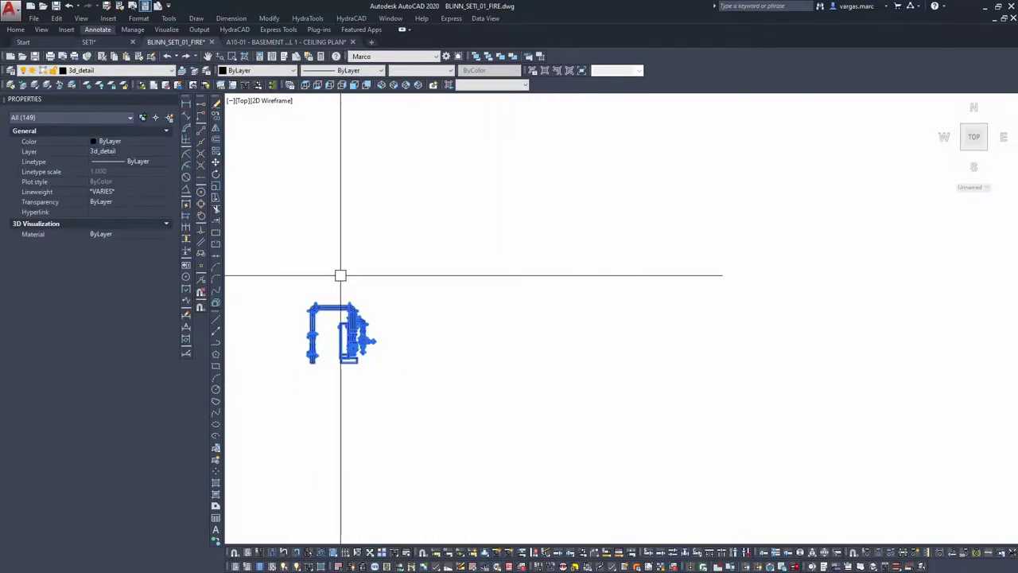
pyautogui.press('Delete')
pyautogui.scroll(-3, 374, 274)
# Step: Return to the SETI drawing and change model space to a single viewport in Top view
pyautogui.click(238, 42)
pyautogui.click(175, 42)
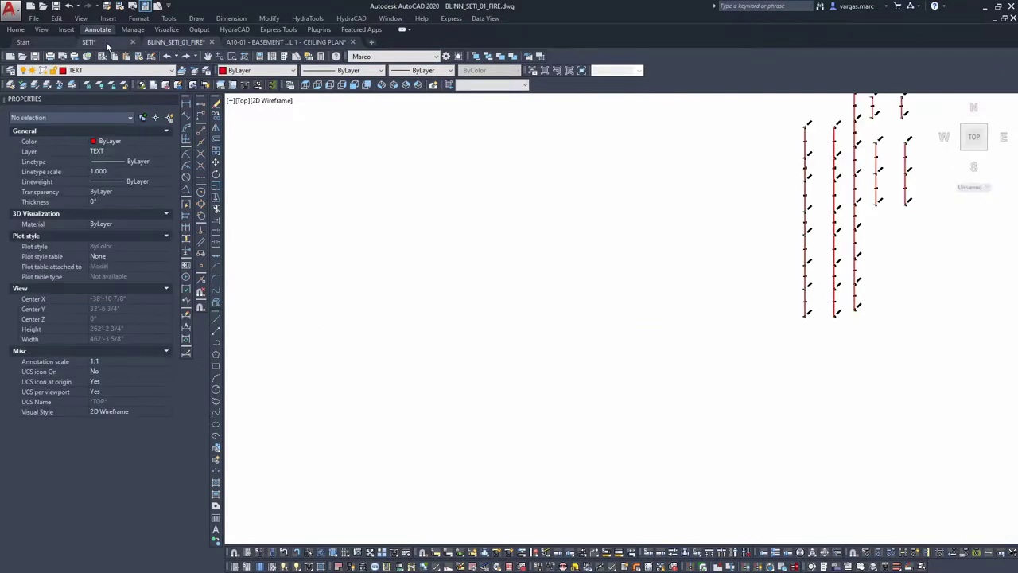
pyautogui.click(106, 41)
pyautogui.click(676, 397)
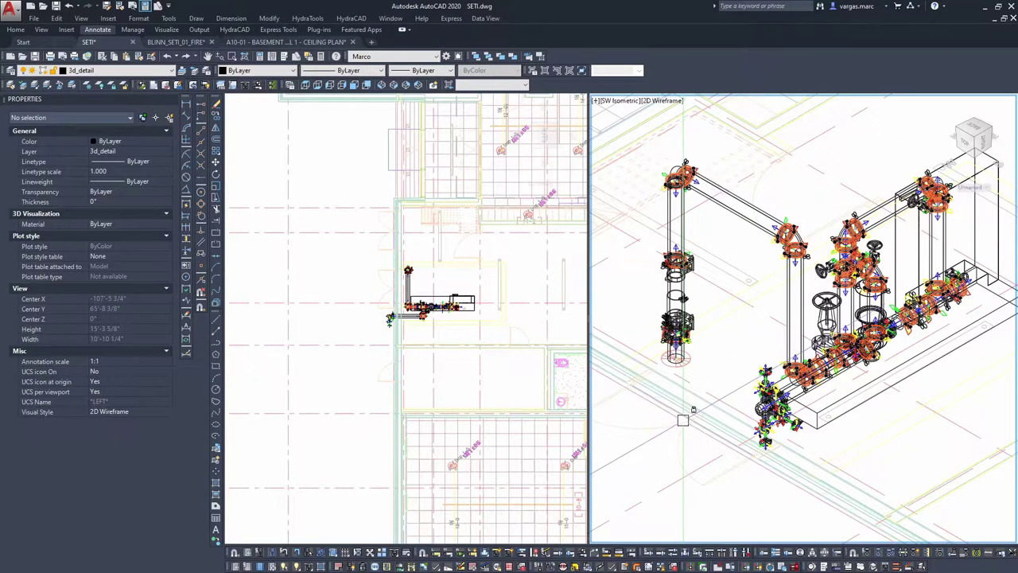
pyautogui.write('vports')
pyautogui.press('Return')
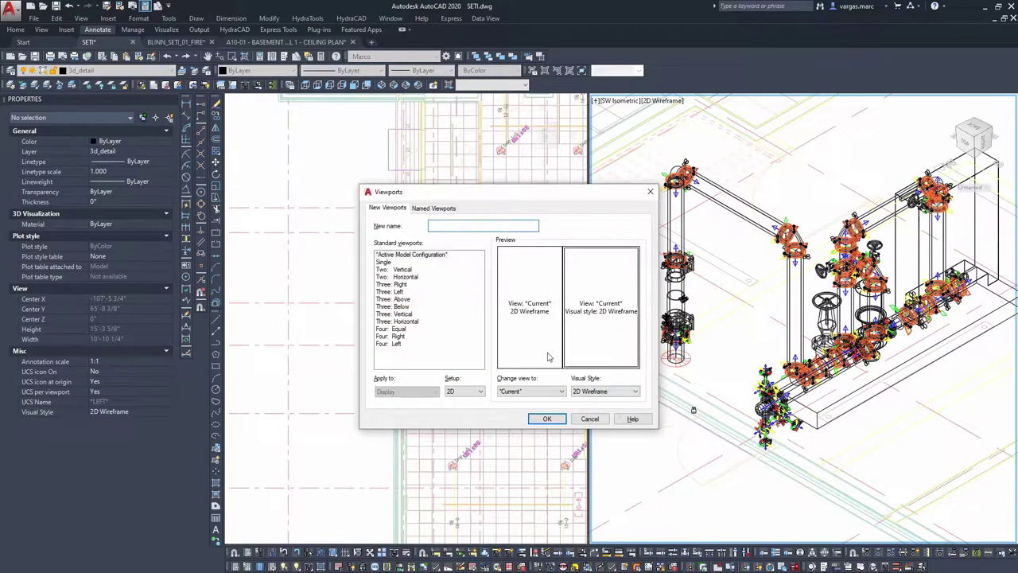
pyautogui.click(548, 419)
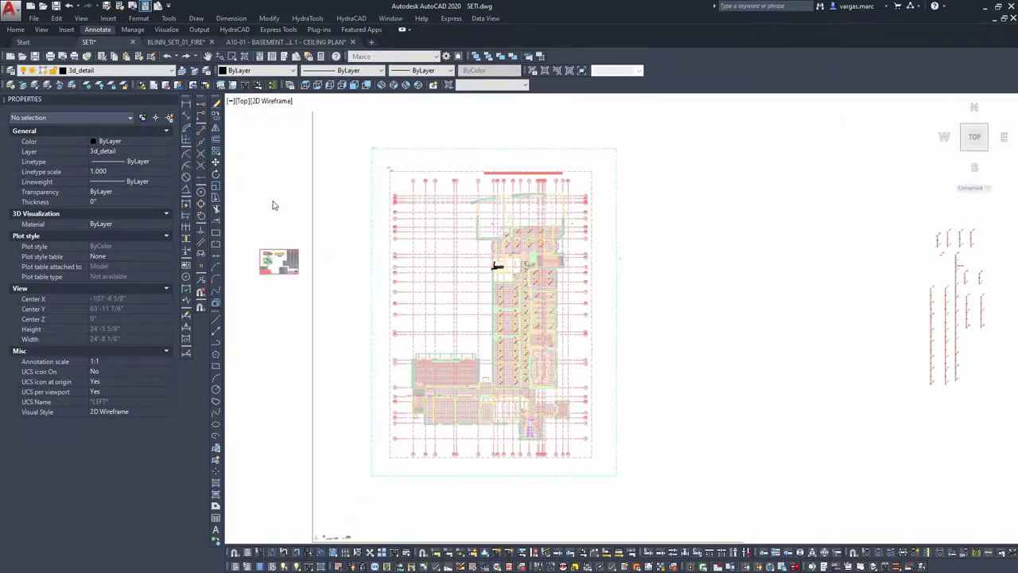
# Step: Copy the fire pump assembly with its piping and manifold from the SETI plan in the Top view
pyautogui.scroll(8, 518, 272)
pyautogui.moveTo(369, 241); pyautogui.dragTo(666, 313, button='middle')
pyautogui.scroll(5, 556, 270)
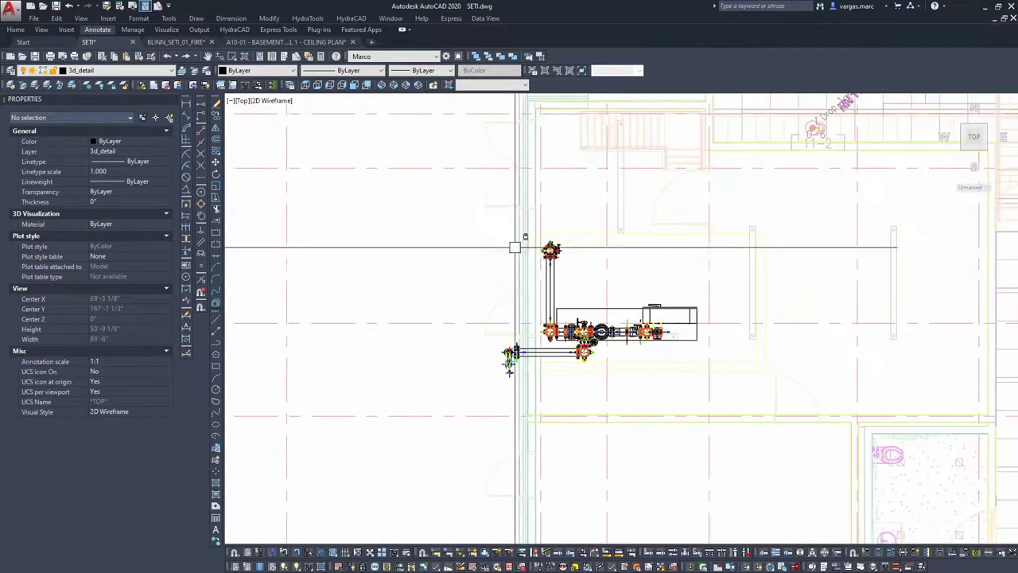
pyautogui.click(437, 215)
pyautogui.click(768, 391)
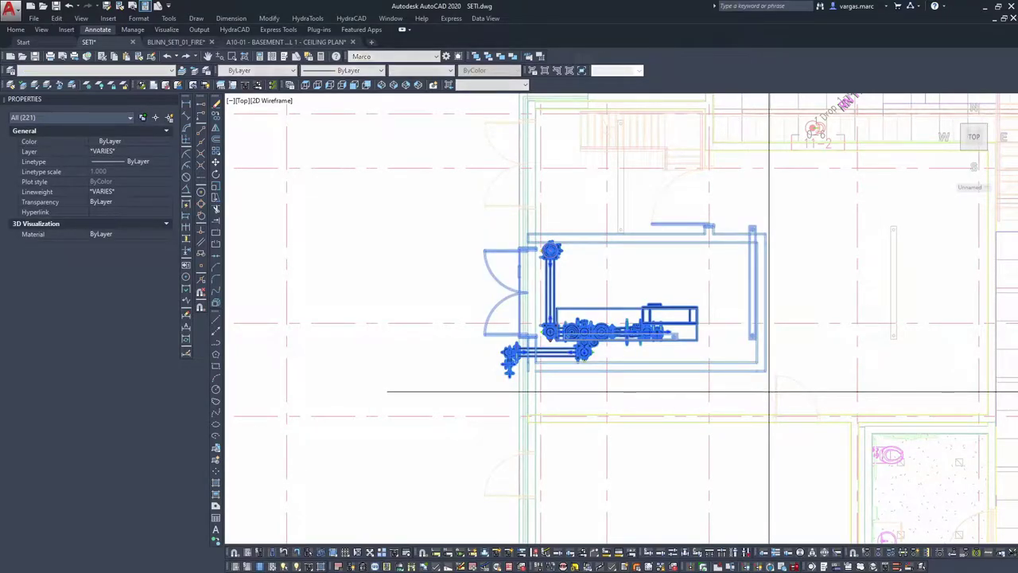
pyautogui.press('Escape')
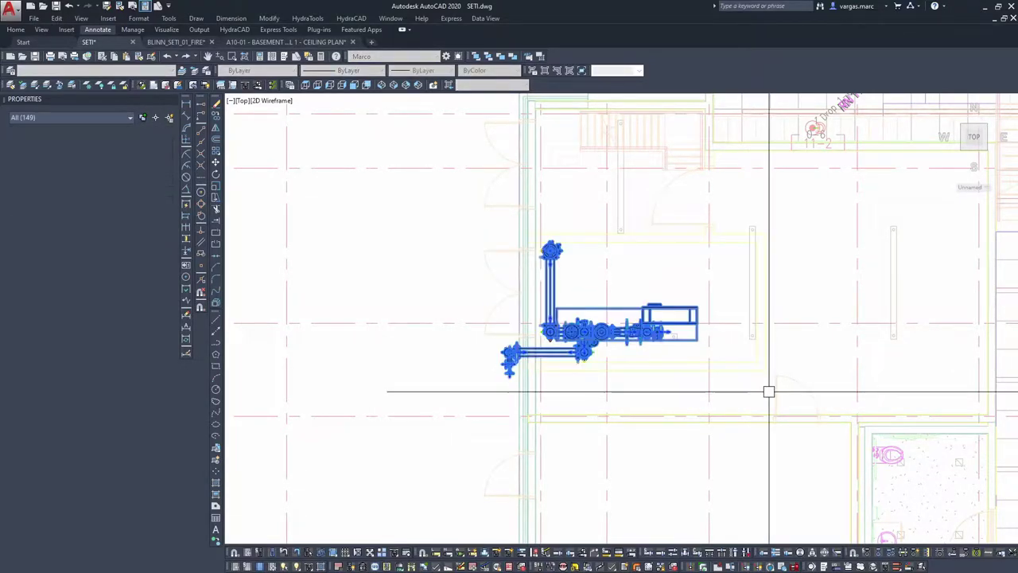
# Step: Paste the copied pump assembly into the BLINN_SETI_01_FIRE drawing, in the open area west of the branch lines
pyautogui.click(175, 41)
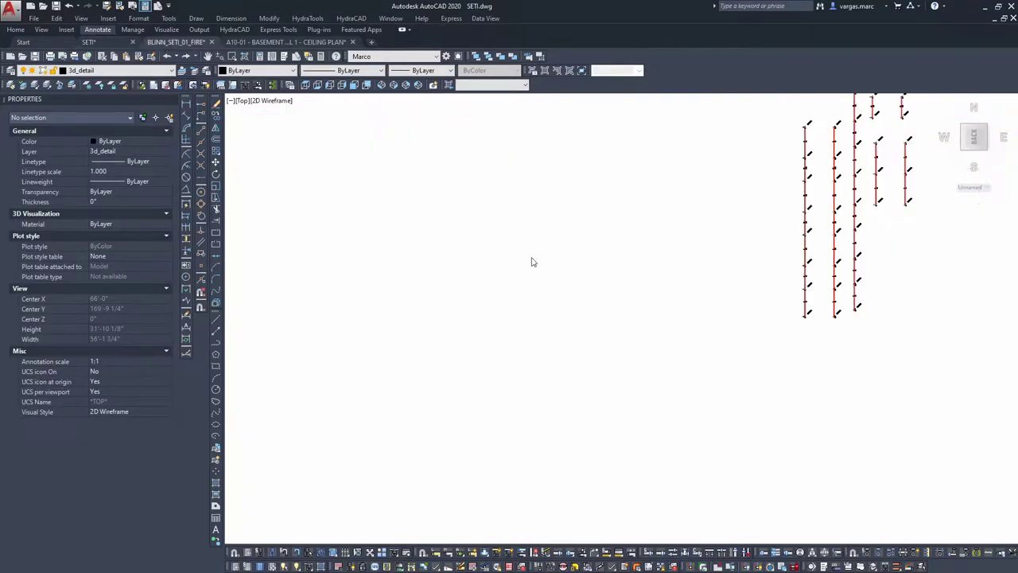
pyautogui.scroll(2, 663, 302)
pyautogui.scroll(3, 692, 272)
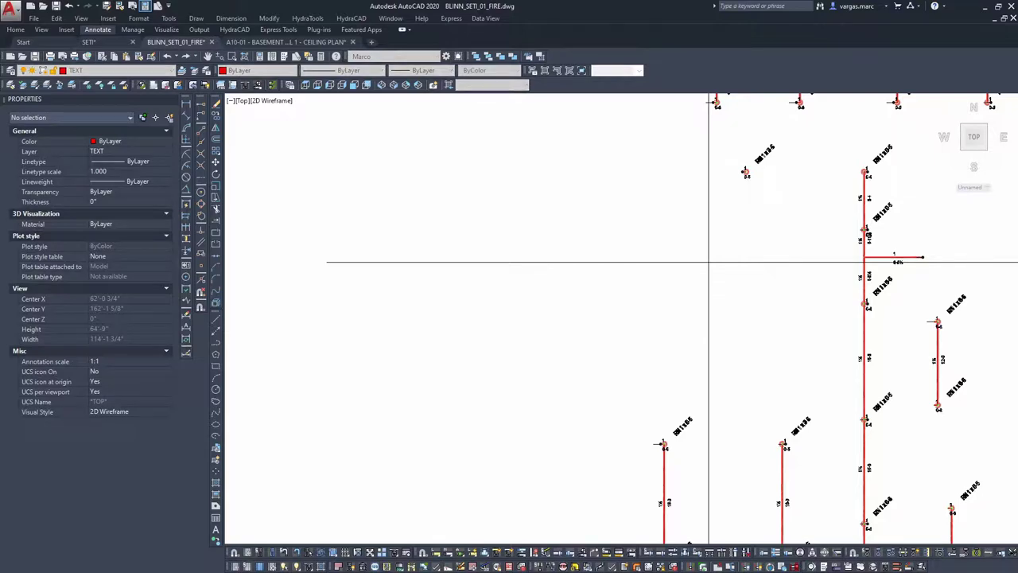
pyautogui.hotkey('ctrl', 'v')
pyautogui.click(708, 261)
# Step: Move the entire pasted fire pump assembly west of the branch lines and save the drawing
pyautogui.click(534, 194)
pyautogui.click(794, 343)
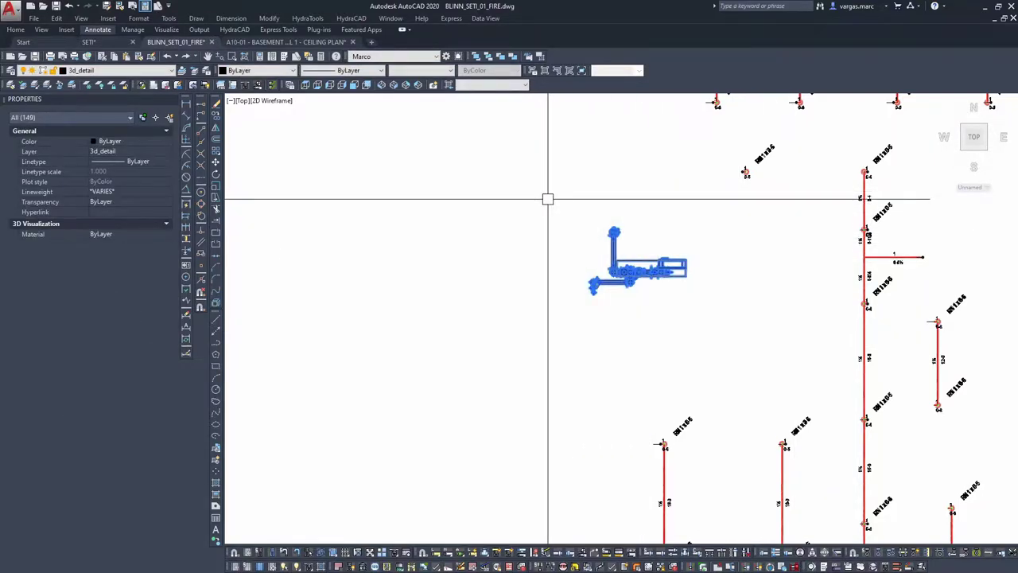
pyautogui.press('Escape')
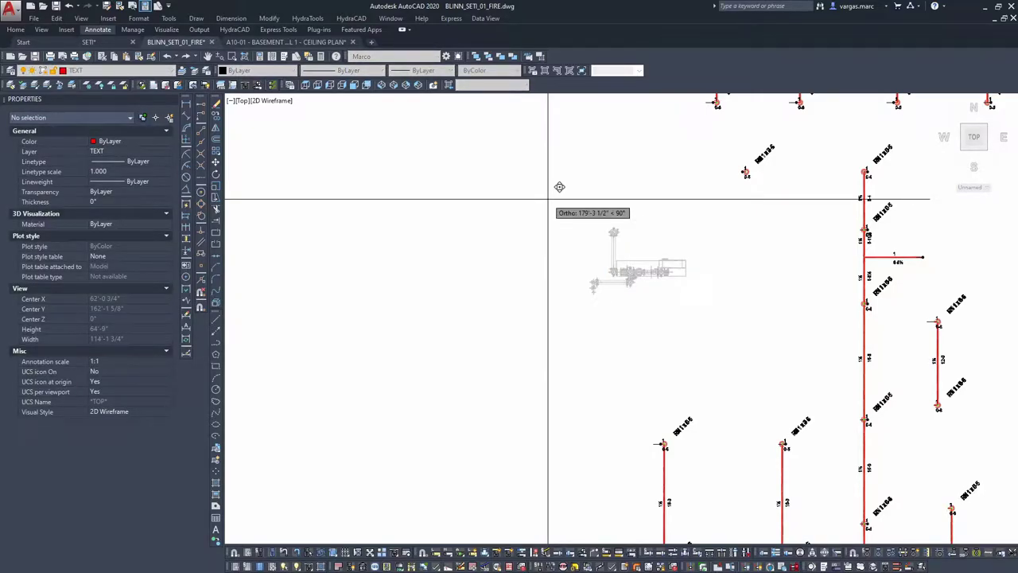
pyautogui.click(547, 198)
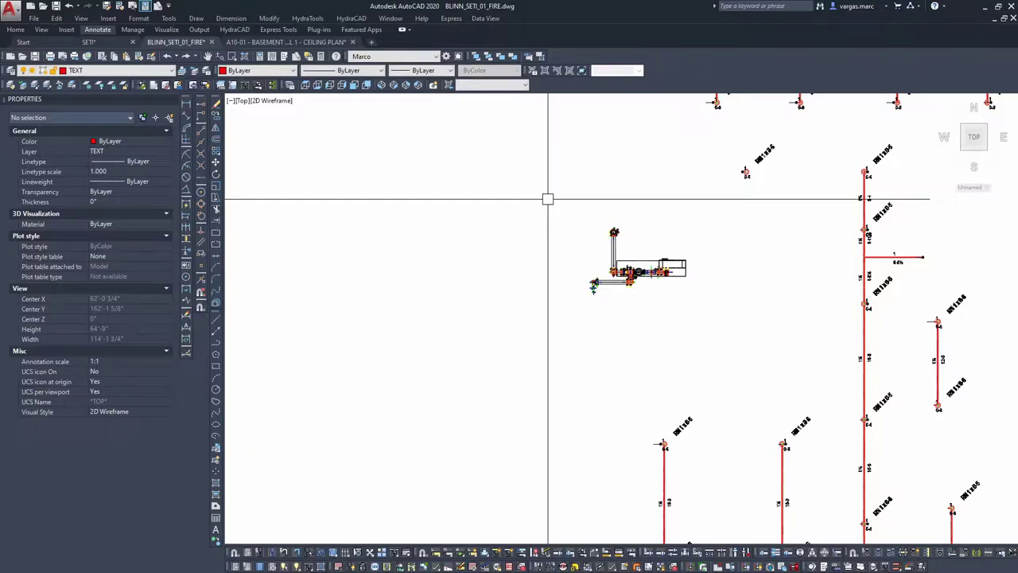
pyautogui.hotkey('ctrl', 's')
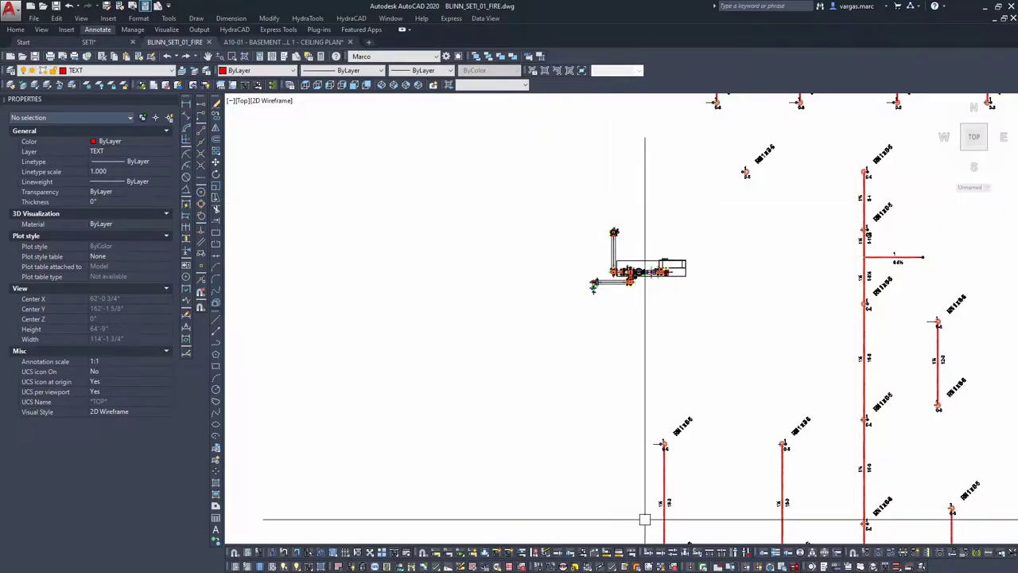
# Step: Switch to Navisworks and examine how the fire pump piping sits against the pump room walls and neighboring pipes
pyautogui.hotkey('alt', 'Tab')
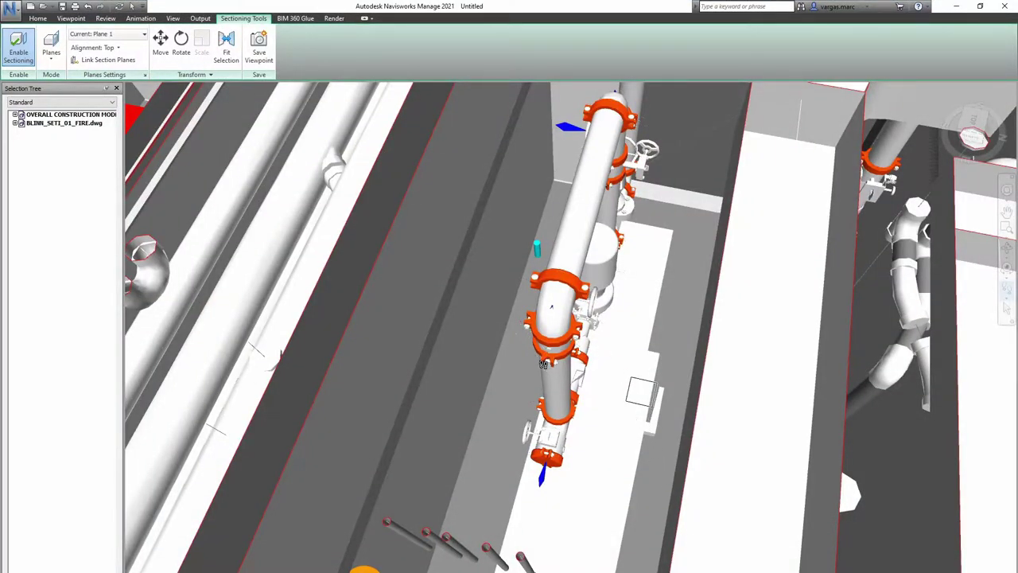
pyautogui.moveTo(543, 364); pyautogui.dragTo(247, 401)
pyautogui.moveTo(516, 400); pyautogui.dragTo(513, 366, button='middle')
pyautogui.scroll(-3, 513, 365)
pyautogui.click(45, 20)
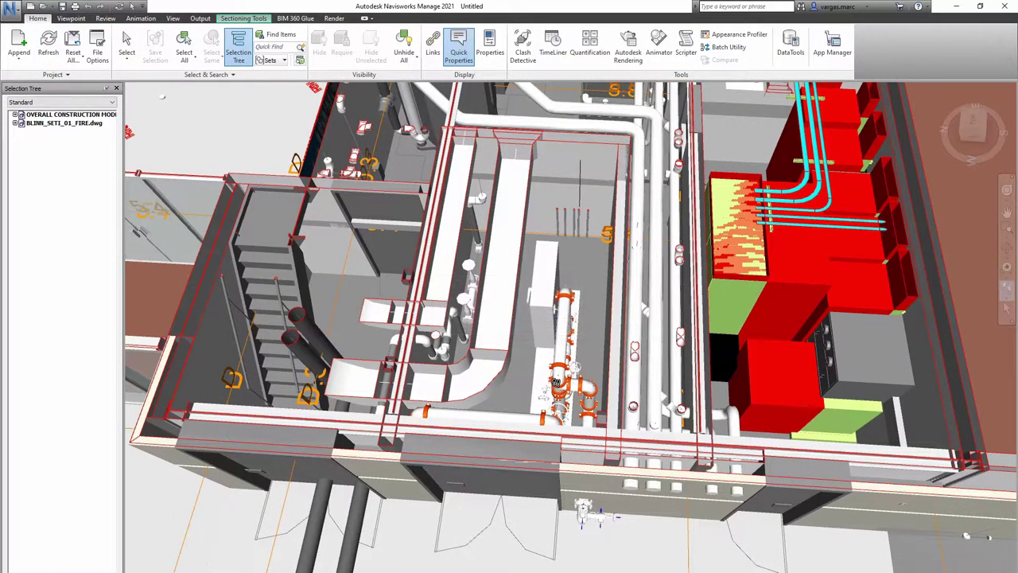
pyautogui.scroll(5, 604, 389)
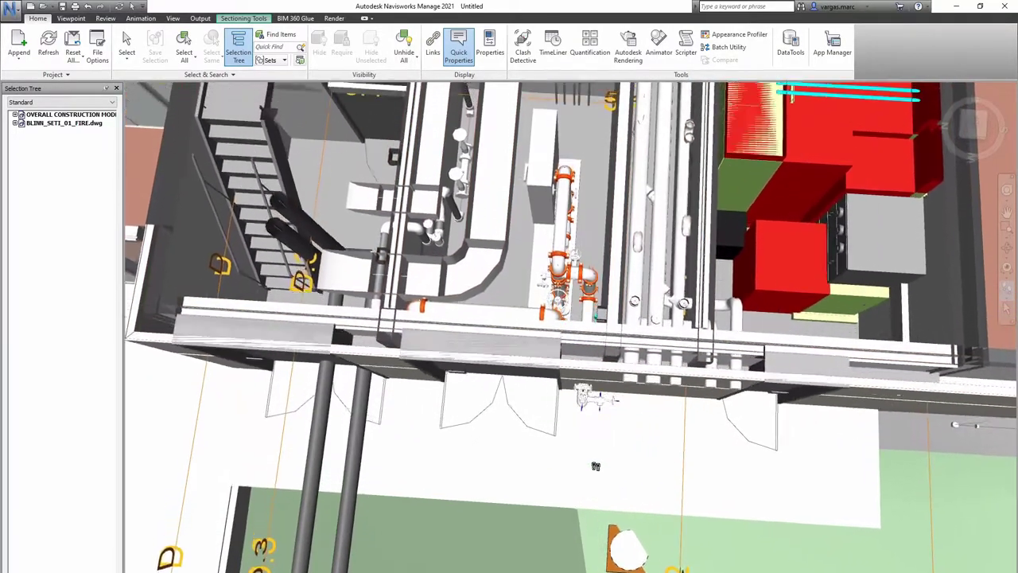
pyautogui.scroll(8, 603, 390)
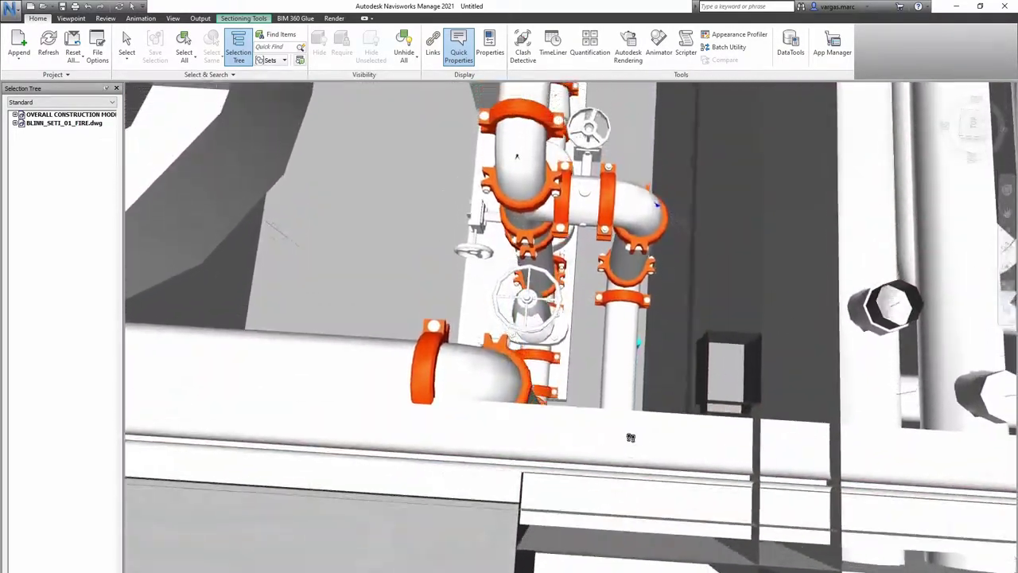
pyautogui.moveTo(631, 438); pyautogui.dragTo(612, 402)
pyautogui.keyDown('shift'); pyautogui.moveTo(560, 337); pyautogui.dragTo(649, 338, button='middle'); pyautogui.keyUp('shift')
pyautogui.scroll(-3, 614, 293)
pyautogui.moveTo(615, 293); pyautogui.dragTo(636, 326, button='middle')
pyautogui.scroll(-3, 639, 238)
pyautogui.scroll(-3, 636, 326)
pyautogui.moveTo(624, 358); pyautogui.dragTo(613, 328)
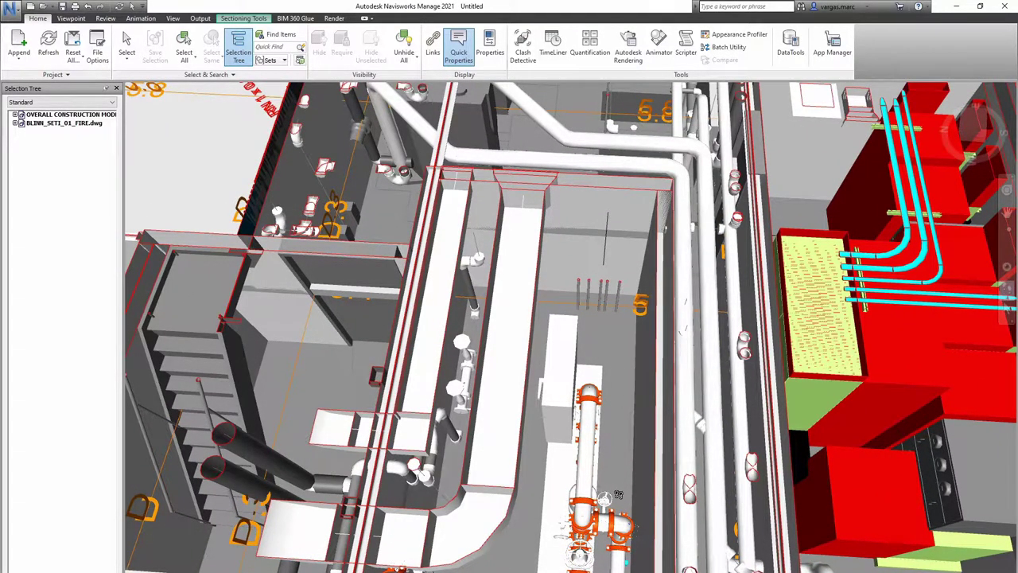
# Step: Inspect the ducts and large pipe runs around the pump room and the outside wall with the hose valve manifold
pyautogui.scroll(2, 617, 493)
pyautogui.scroll(-7, 615, 489)
pyautogui.keyDown('shift'); pyautogui.moveTo(606, 466); pyautogui.dragTo(618, 404, button='middle'); pyautogui.keyUp('shift')
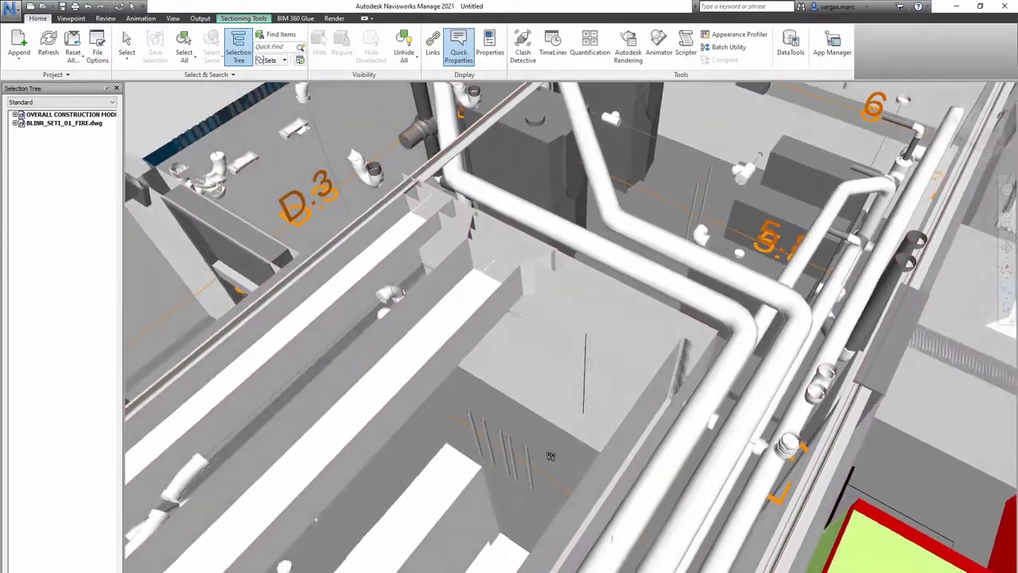
pyautogui.moveTo(550, 455); pyautogui.dragTo(449, 390)
pyautogui.moveTo(506, 427); pyautogui.dragTo(232, 476)
pyautogui.scroll(3, 486, 363)
pyautogui.moveTo(516, 369); pyautogui.dragTo(280, 369)
pyautogui.scroll(-2, 418, 418)
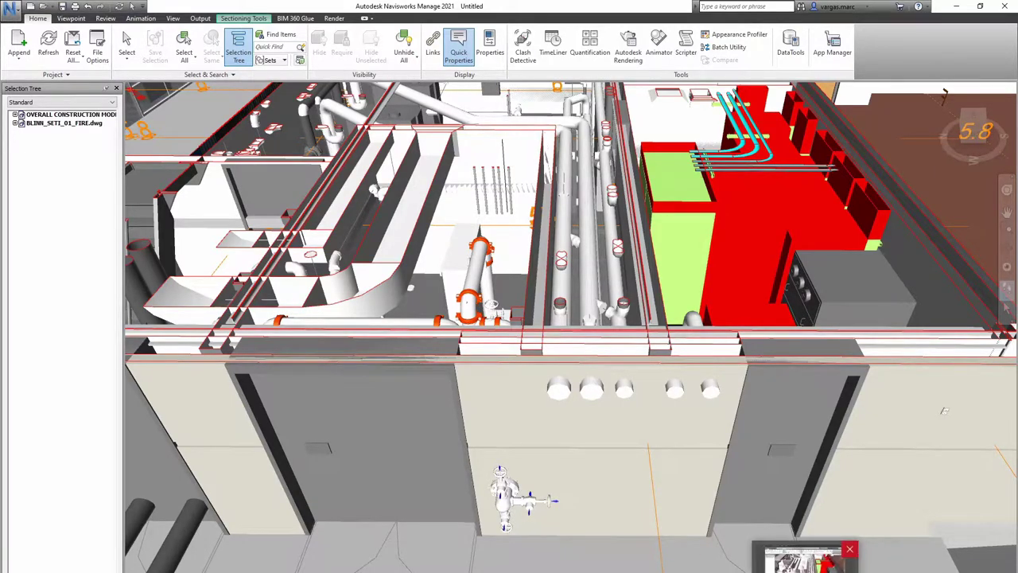
# Step: Switch back to AutoCAD and save a copy of the drawing as BLINN_SETI_01_PUMP_FIRE in the BIM folder
pyautogui.click(459, 560)
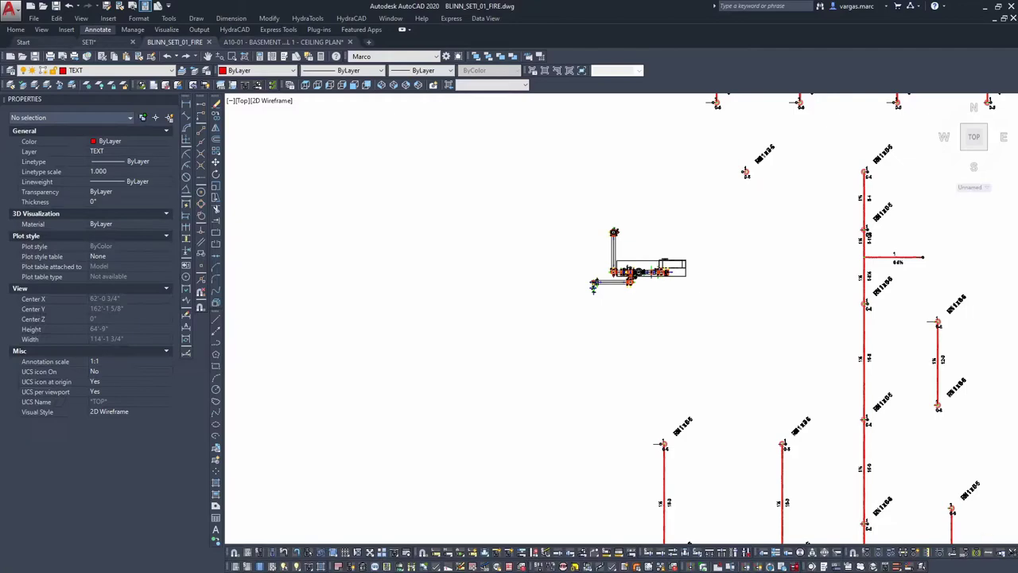
pyautogui.scroll(-2, 532, 287)
pyautogui.scroll(-3, 546, 249)
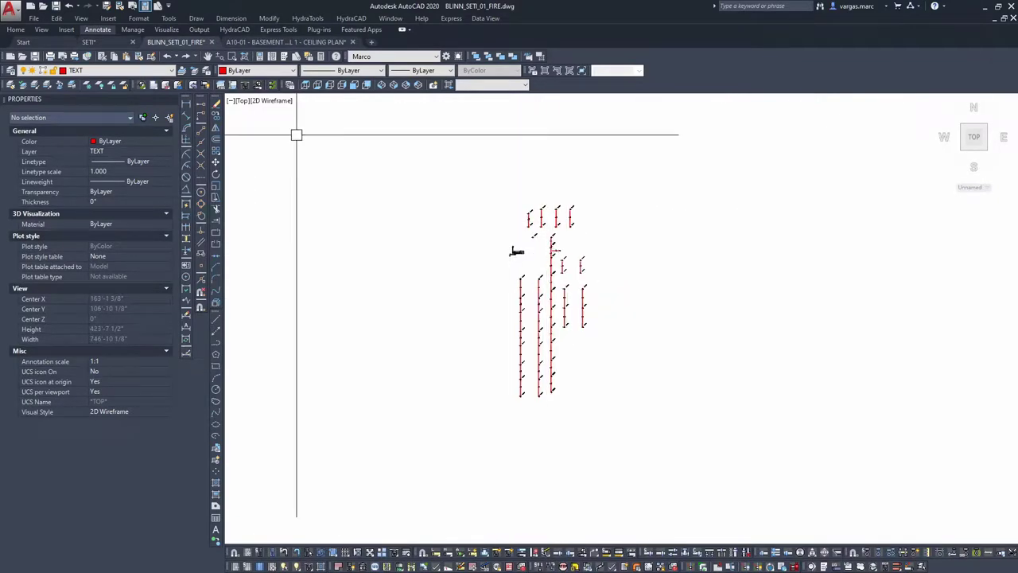
pyautogui.click(33, 18)
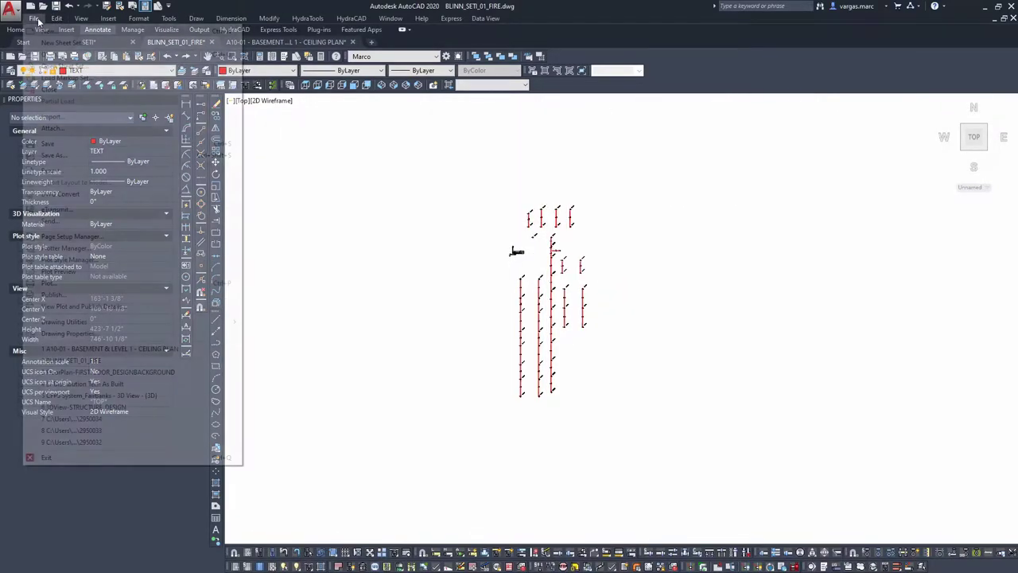
pyautogui.click(53, 155)
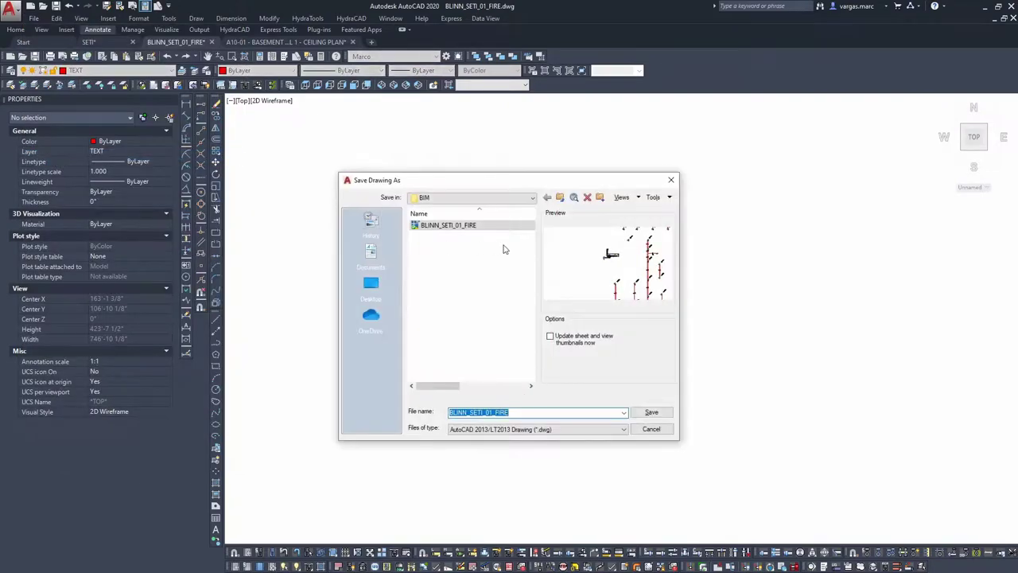
pyautogui.click(502, 412)
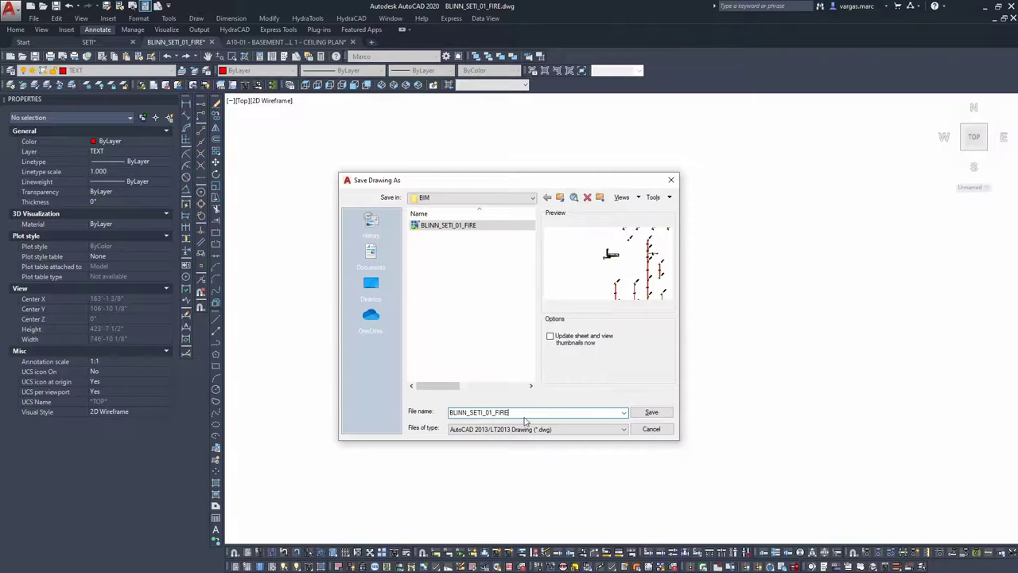
pyautogui.write('PUMP_')
pyautogui.press('Return')
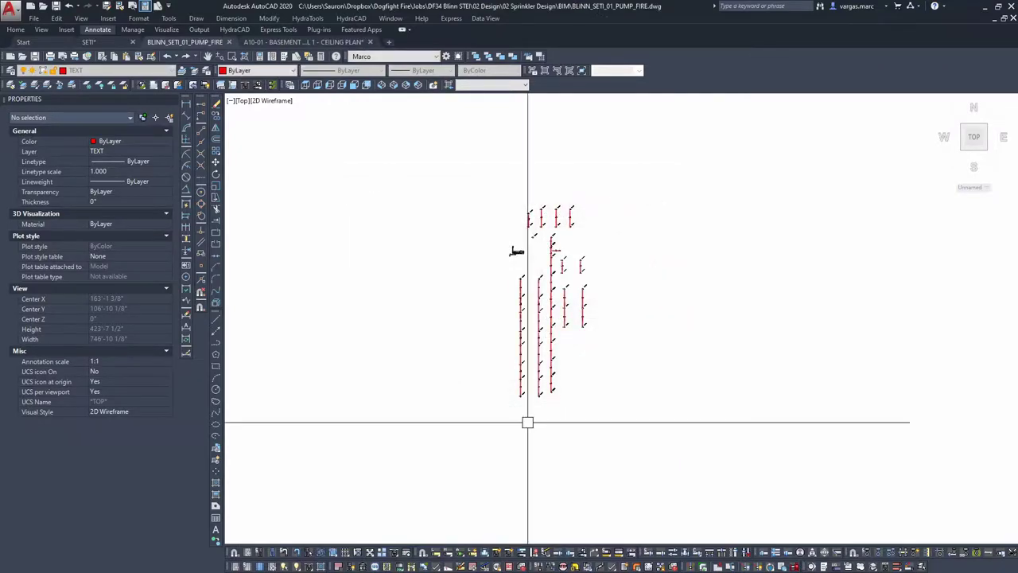
# Step: Delete all the branch lines so that only the pump assembly is kept, and save the pump drawing
pyautogui.click(647, 428)
pyautogui.click(476, 276)
pyautogui.press('Delete')
pyautogui.click(668, 341)
pyautogui.click(535, 168)
pyautogui.press('Delete')
pyautogui.click(608, 192)
pyautogui.click(525, 235)
pyautogui.press('Delete')
pyautogui.scroll(4, 532, 245)
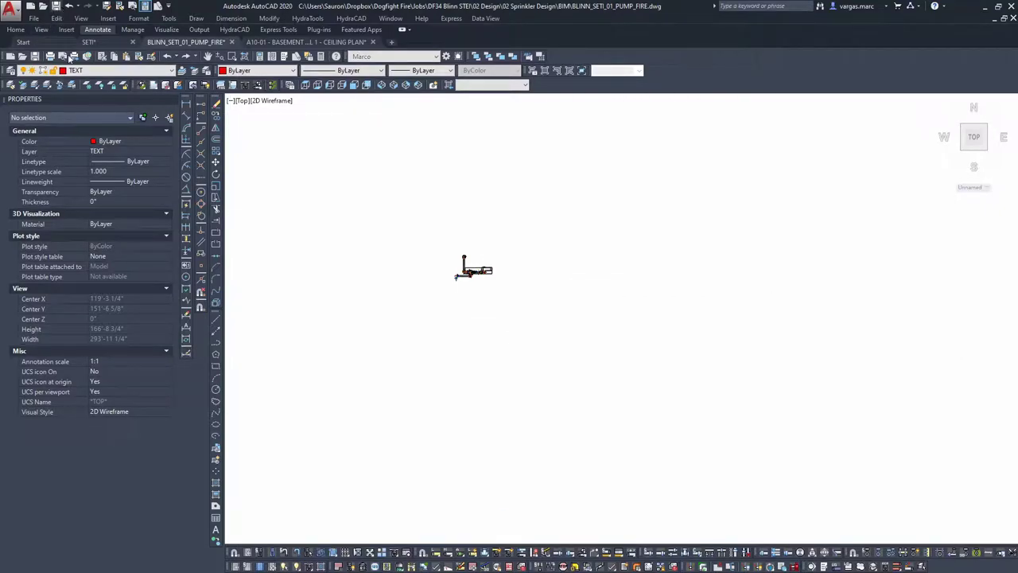
pyautogui.hotkey('ctrl', 's')
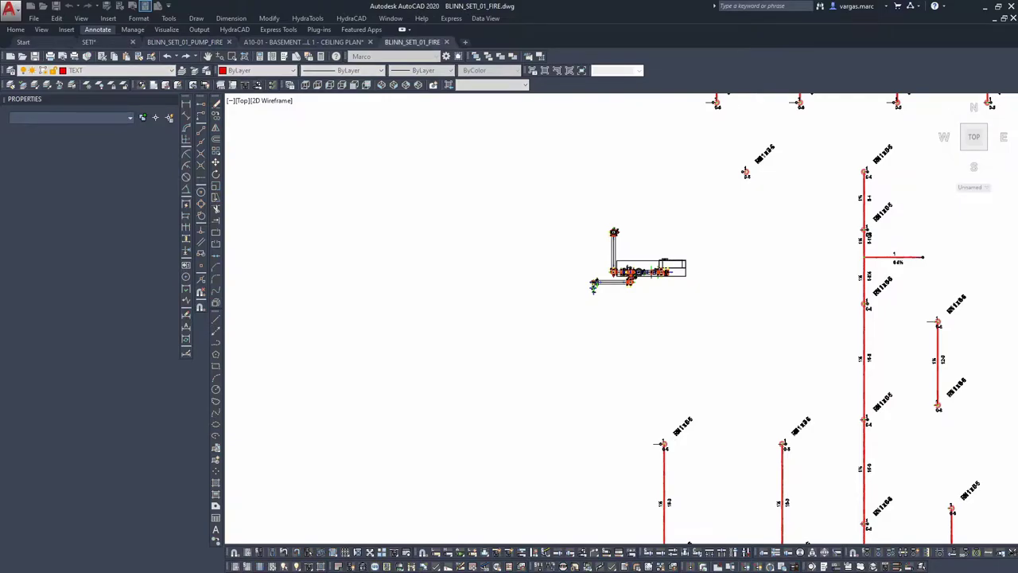
# Step: Delete the pump assembly from BLINN_SETI_01_FIRE, save and close that drawing, and decline moving its lock files out of Dropbox
pyautogui.click(727, 311)
pyautogui.click(529, 183)
pyautogui.press('Delete')
pyautogui.hotkey('ctrl', 's')
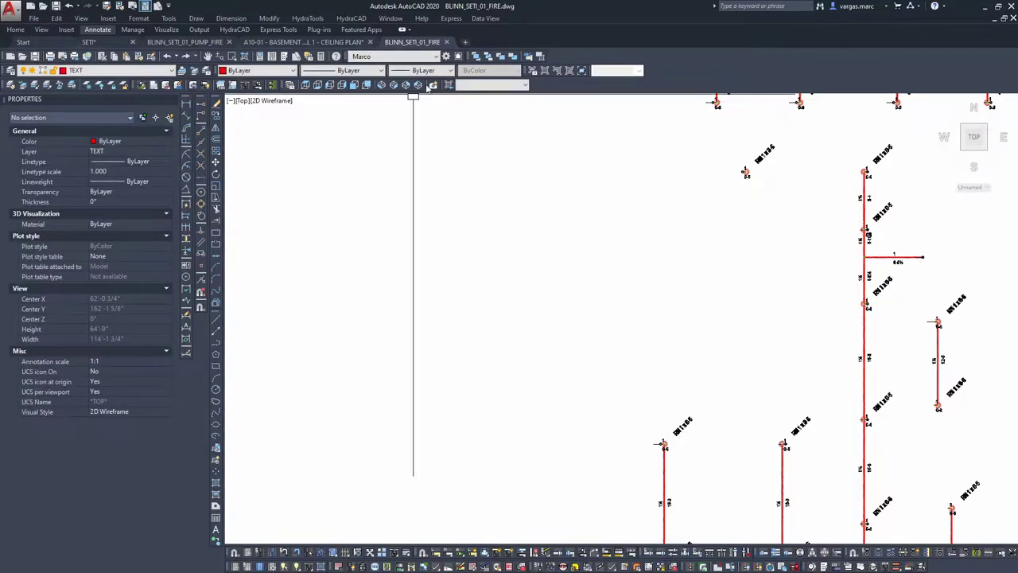
pyautogui.click(447, 43)
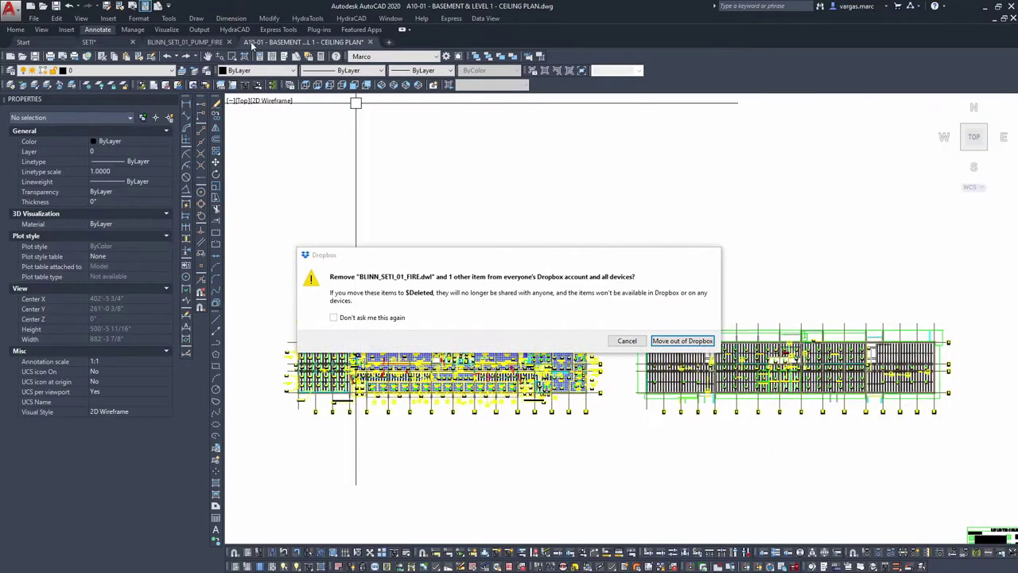
pyautogui.click(627, 341)
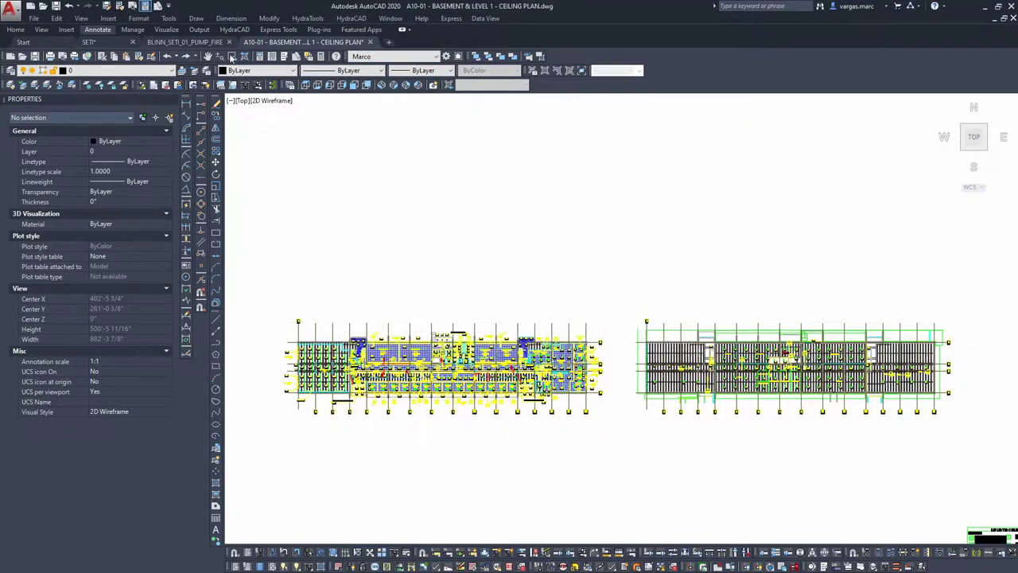
# Step: Return to the BLINN_SETI_01_PUMP_FIRE drawing, frame the pump assembly, save the drawing and close it
pyautogui.click(181, 43)
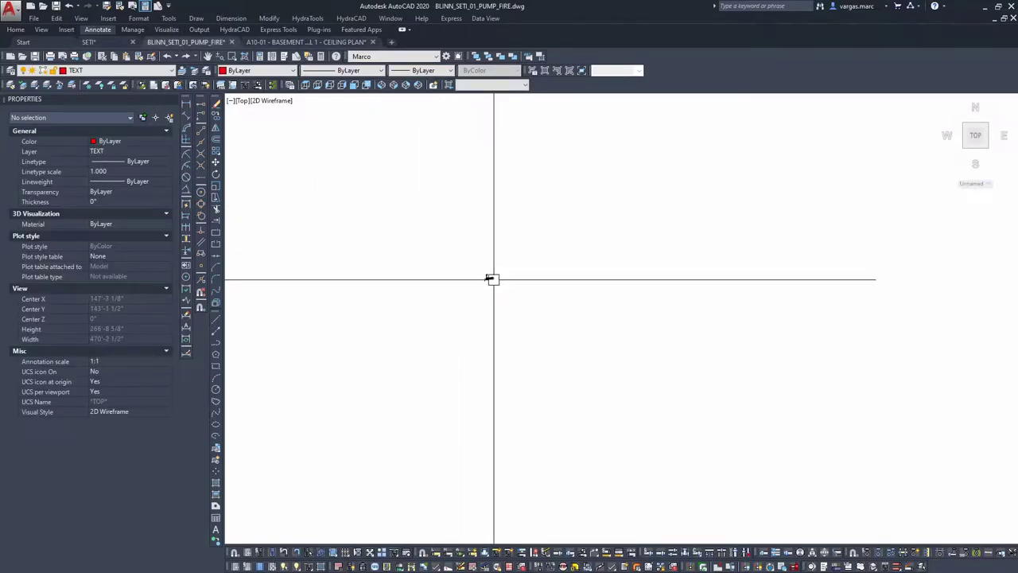
pyautogui.scroll(8, 478, 275)
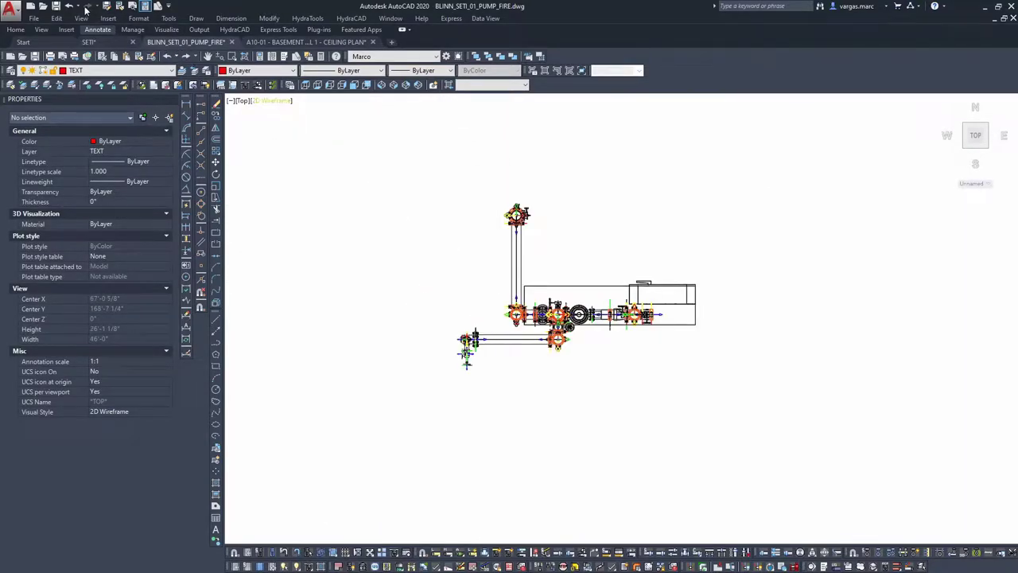
pyautogui.click(57, 8)
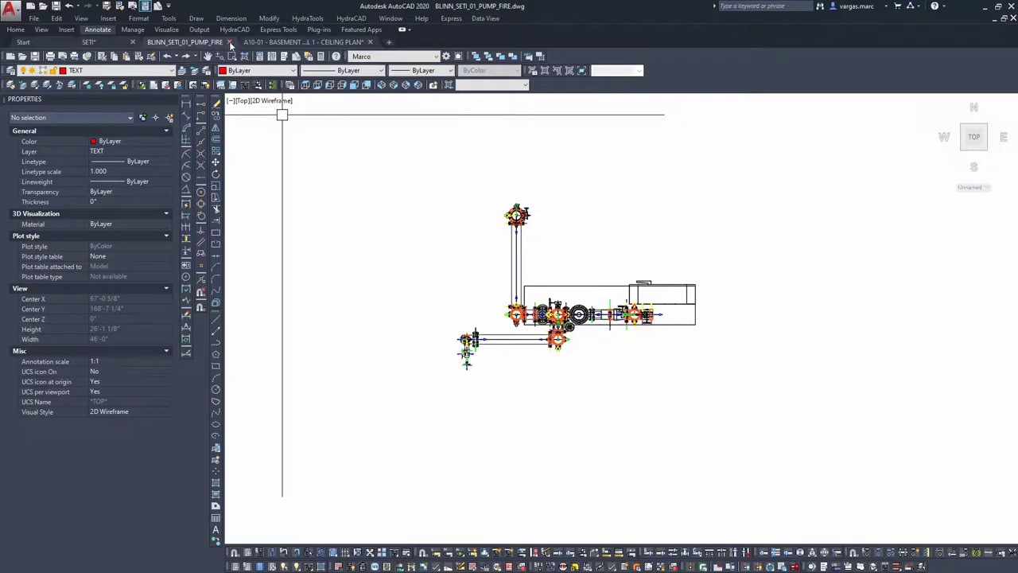
pyautogui.click(230, 42)
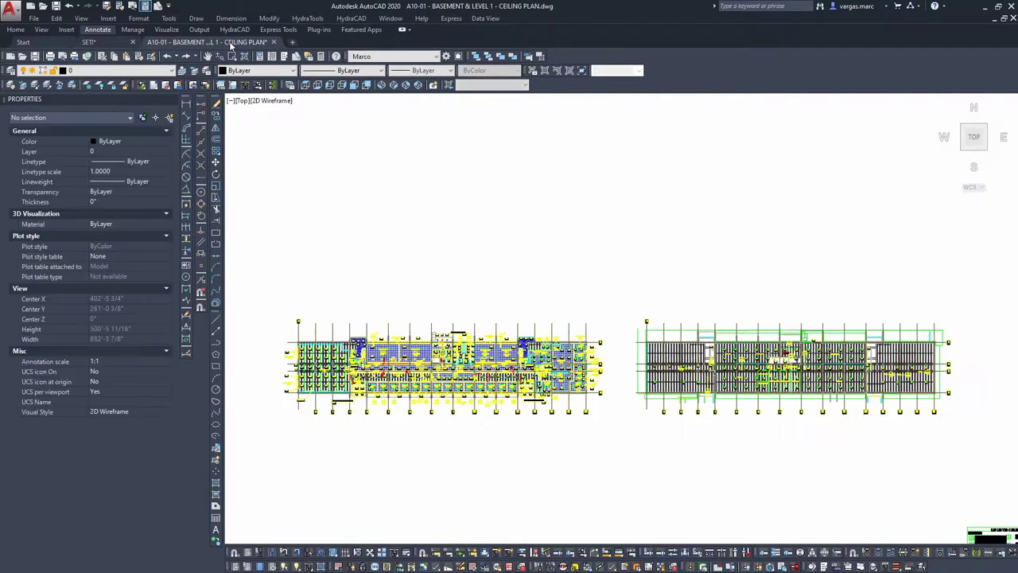
# Step: Set the SETI drawing and the Navisworks model aside and launch BIM 360 Glue
pyautogui.click(99, 45)
pyautogui.scroll(-10, 493, 291)
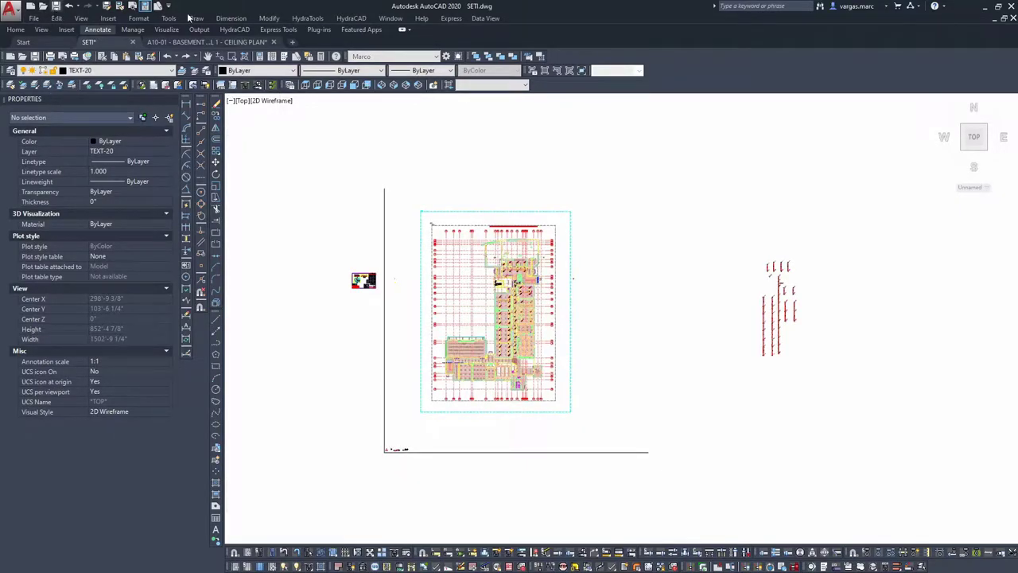
pyautogui.click(985, 8)
pyautogui.click(557, 268)
pyautogui.moveTo(556, 183); pyautogui.dragTo(557, 246)
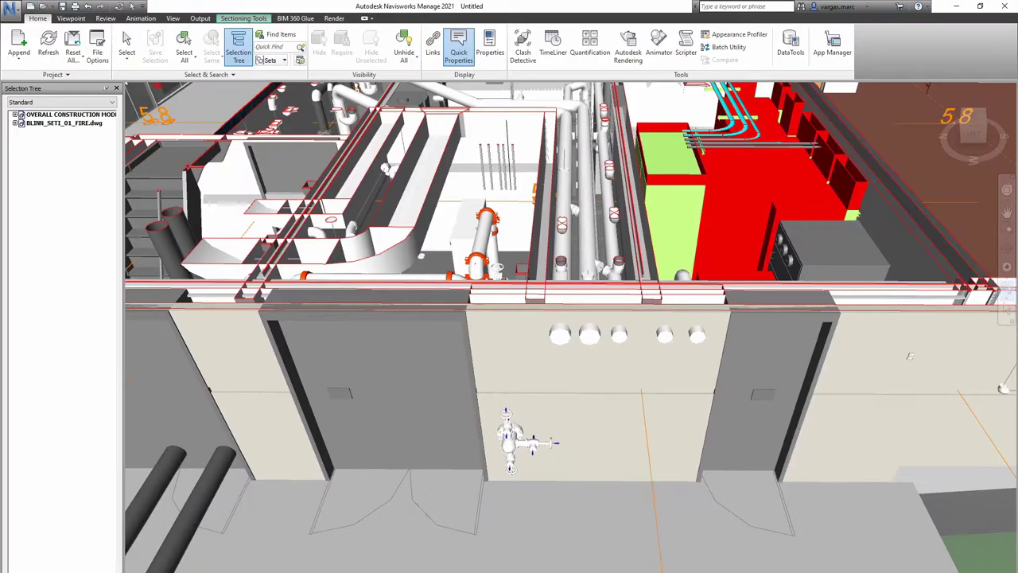
pyautogui.click(956, 7)
pyautogui.doubleClick(20, 560)
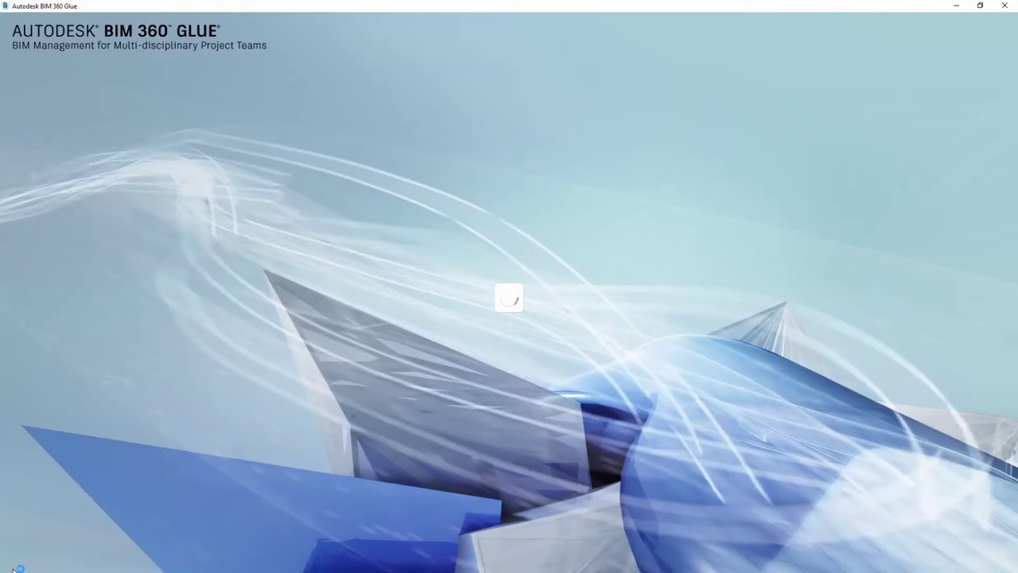
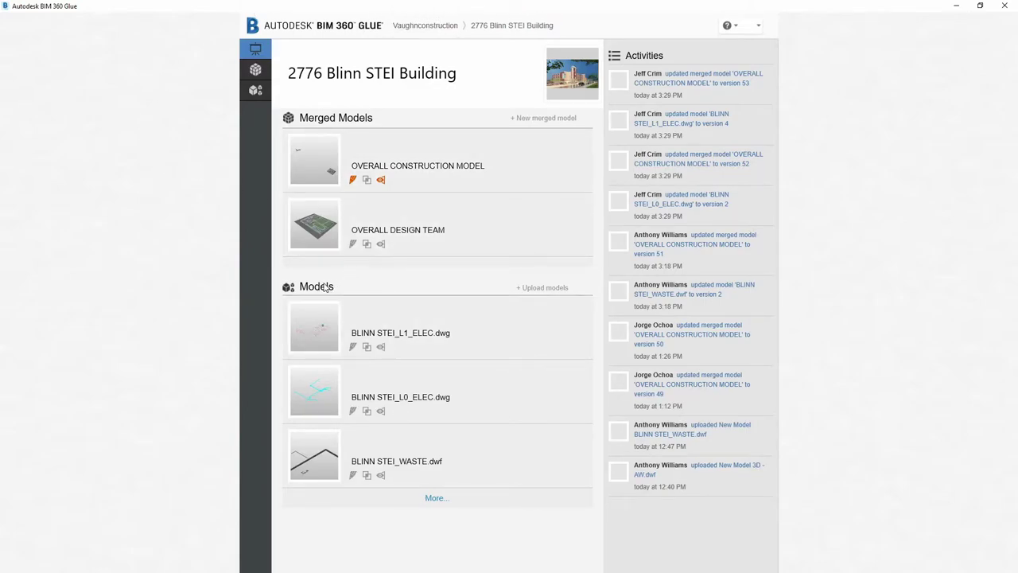
# Step: Show the project's full model list, open IMPACT FIRE under SUBS MODELS, and restore Glue to a smaller window
pyautogui.click(434, 497)
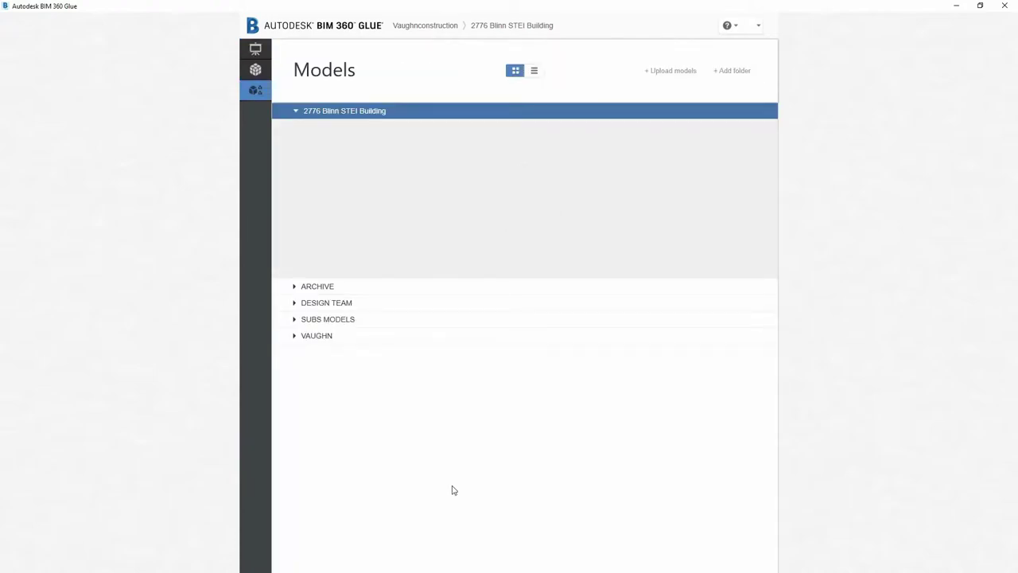
pyautogui.click(295, 320)
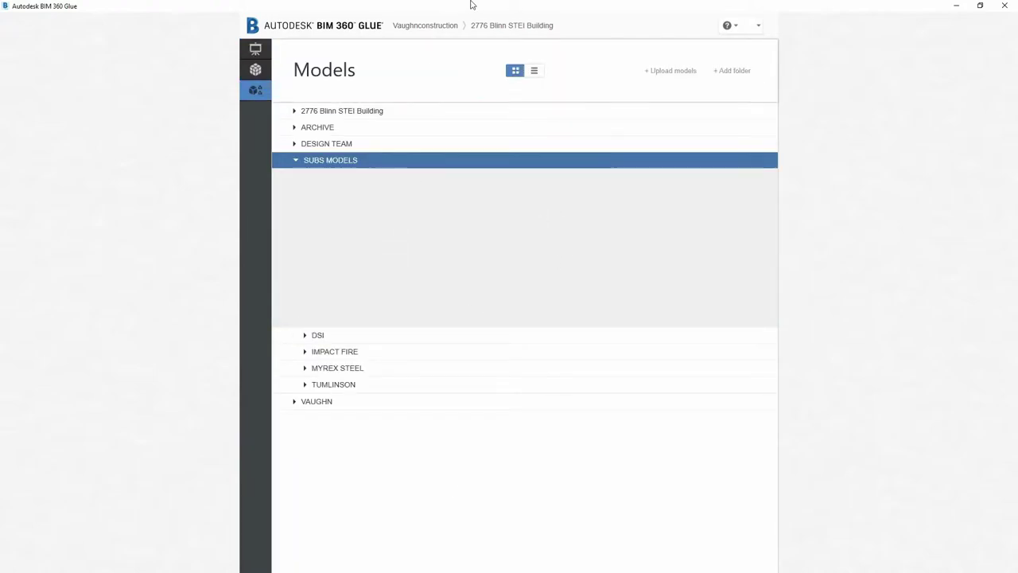
pyautogui.moveTo(482, 10); pyautogui.dragTo(586, 45)
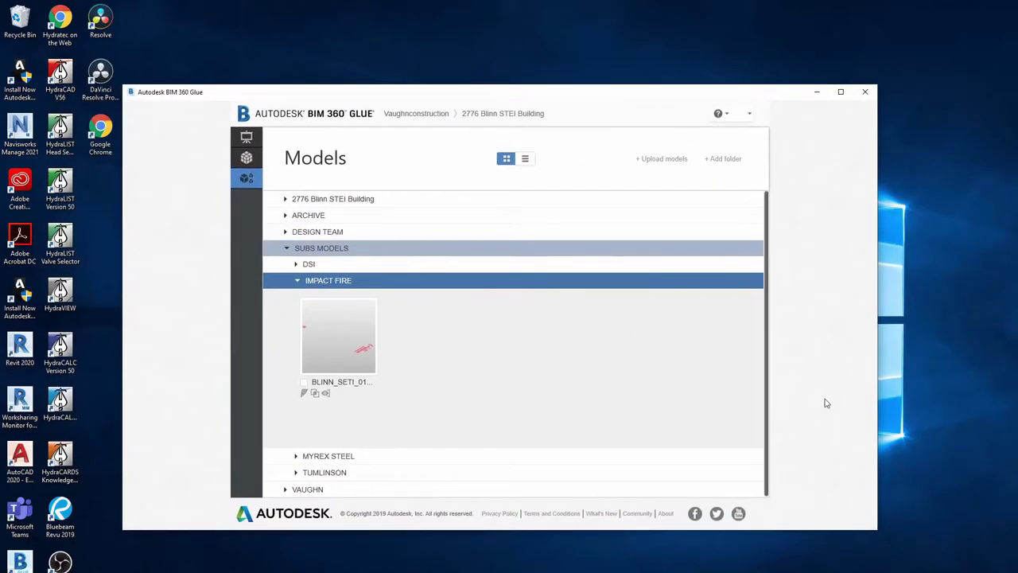
# Step: Upload BLINN_SETI_01_PUMP_FIRE.dwg to the IMPACT FIRE folder
pyautogui.click(665, 160)
pyautogui.moveTo(483, 252); pyautogui.dragTo(322, 247)
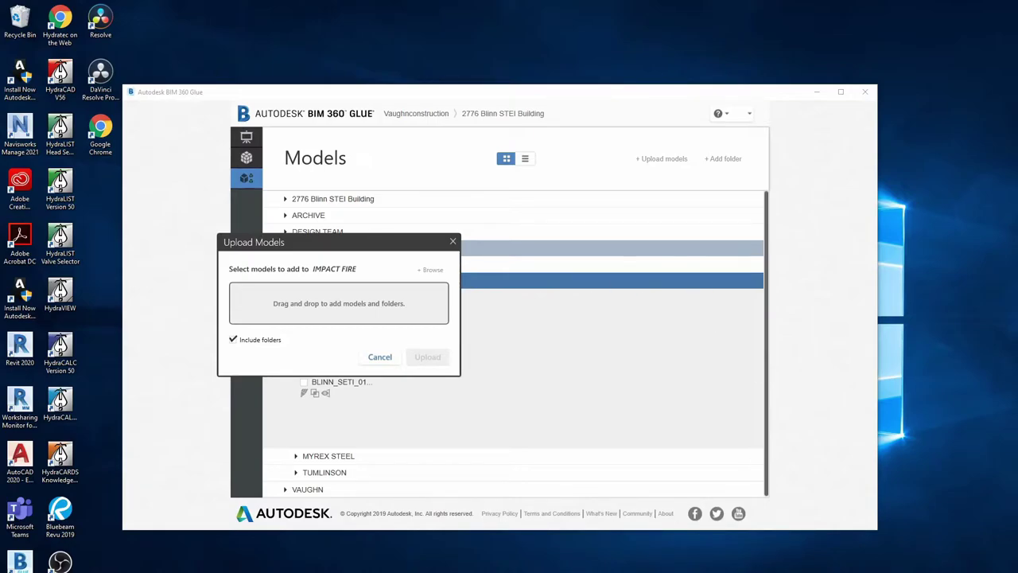
pyautogui.moveTo(636, 236); pyautogui.dragTo(339, 309)
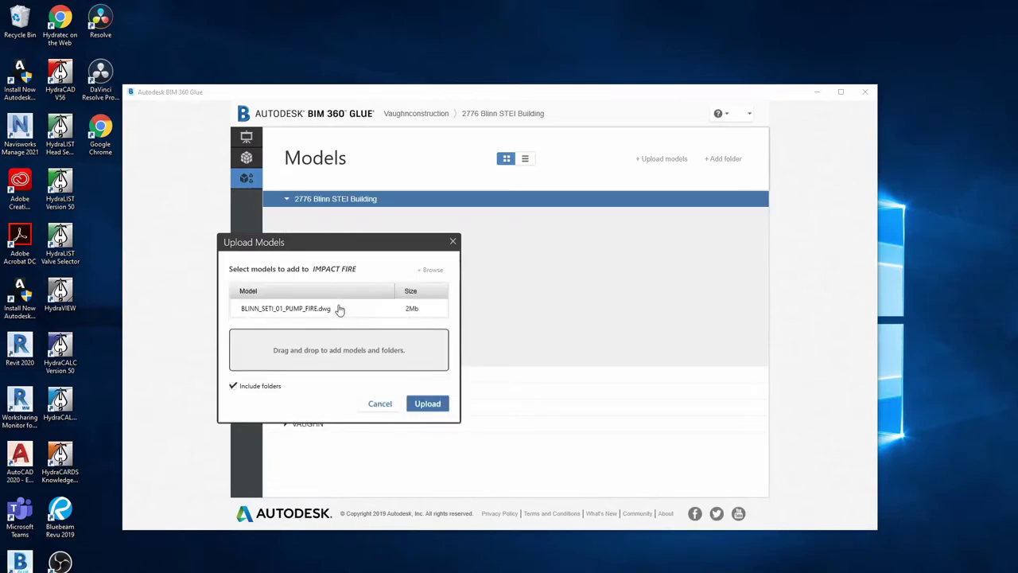
pyautogui.click(429, 406)
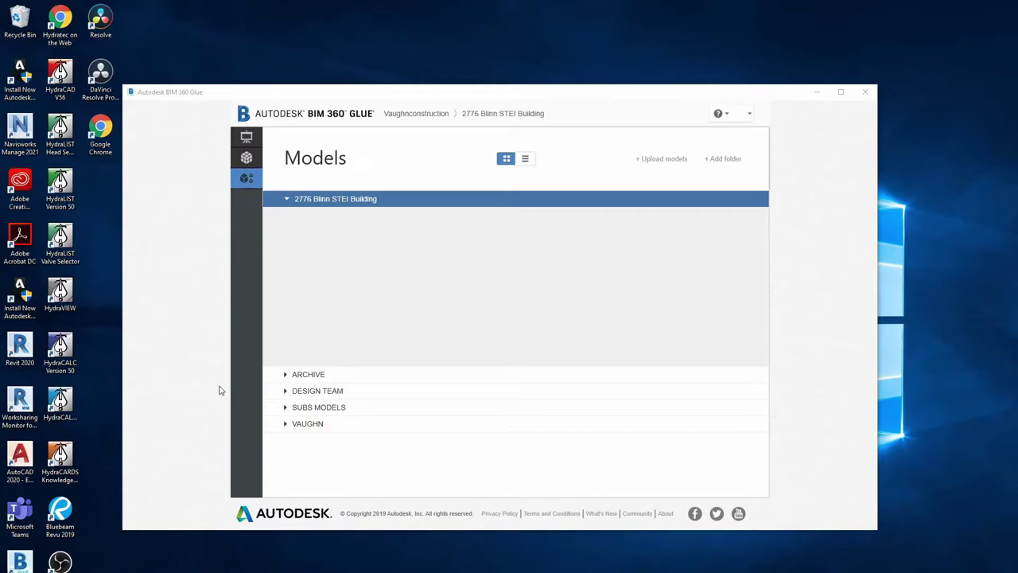
pyautogui.click(159, 283)
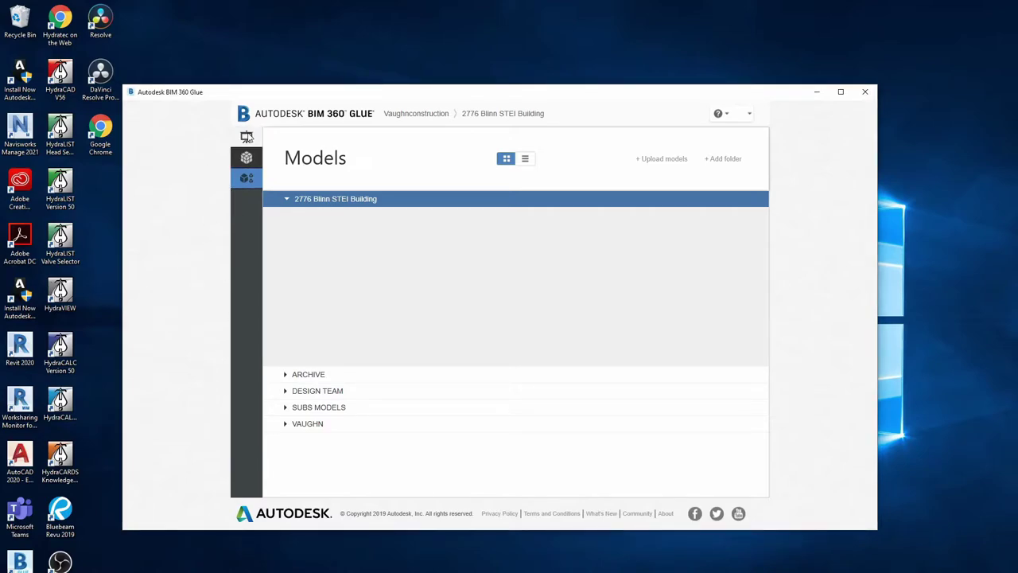
# Step: Open the OVERALL CONSTRUCTION MODEL merged model from the project overview and maximize the Glue window
pyautogui.click(251, 140)
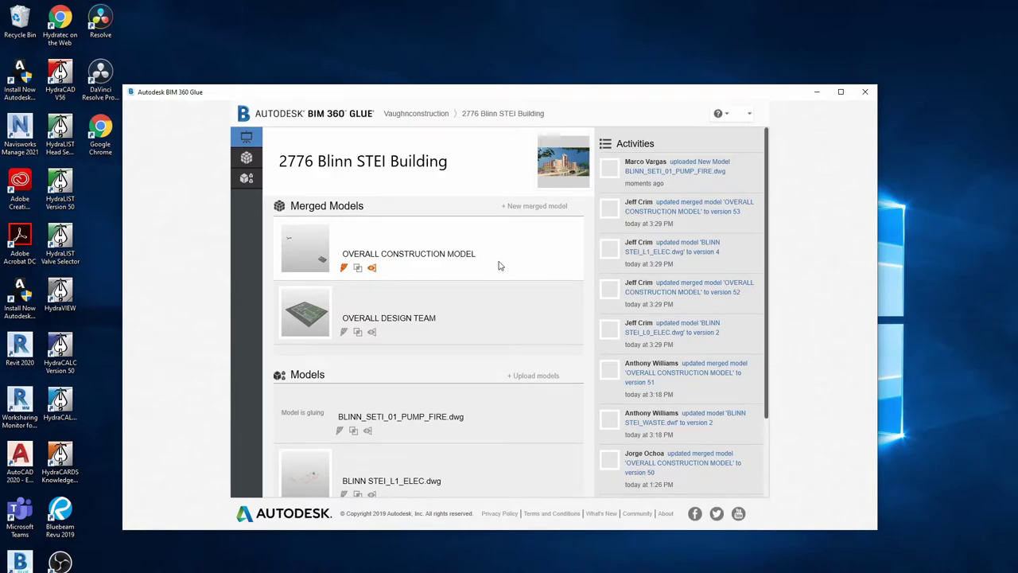
pyautogui.click(429, 254)
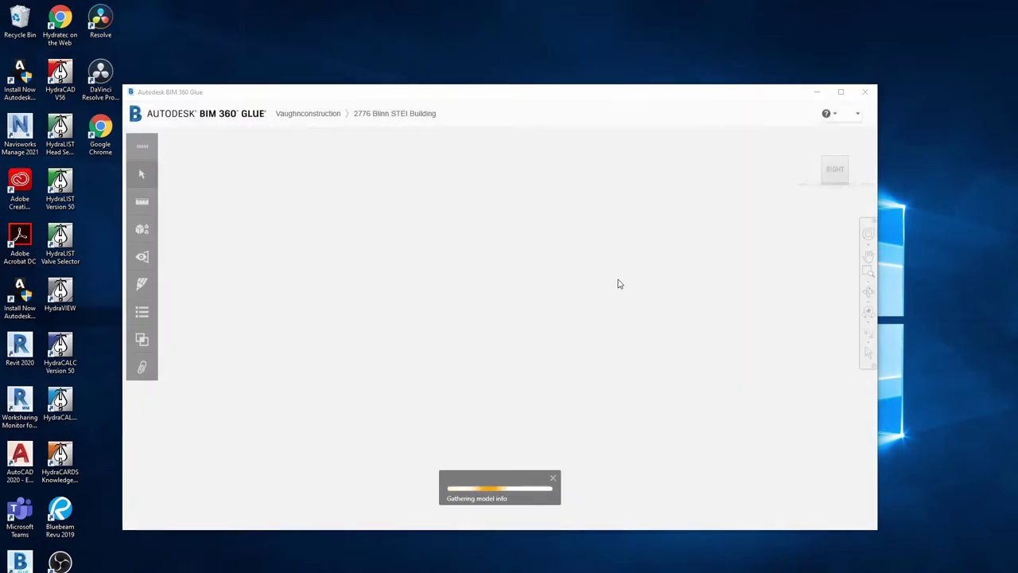
pyautogui.click(841, 93)
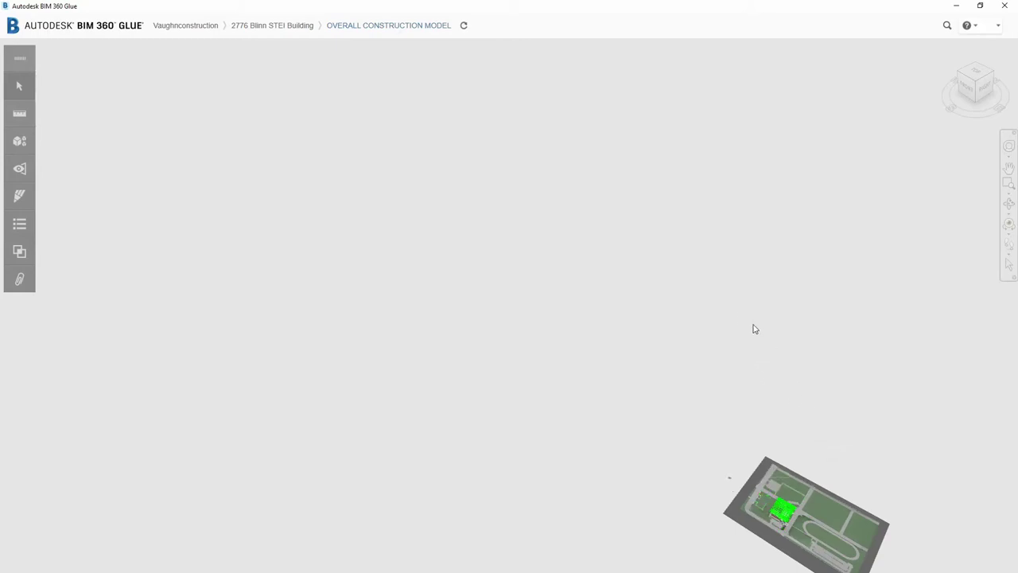
# Step: Examine the merged construction model from the site overview down to the building's exterior wall with the grey doors
pyautogui.moveTo(724, 315); pyautogui.dragTo(628, 203, button='middle')
pyautogui.moveTo(640, 340); pyautogui.dragTo(686, 131)
pyautogui.moveTo(659, 194); pyautogui.dragTo(777, 457, button='middle')
pyautogui.moveTo(862, 330); pyautogui.dragTo(908, 161)
pyautogui.scroll(5, 908, 162)
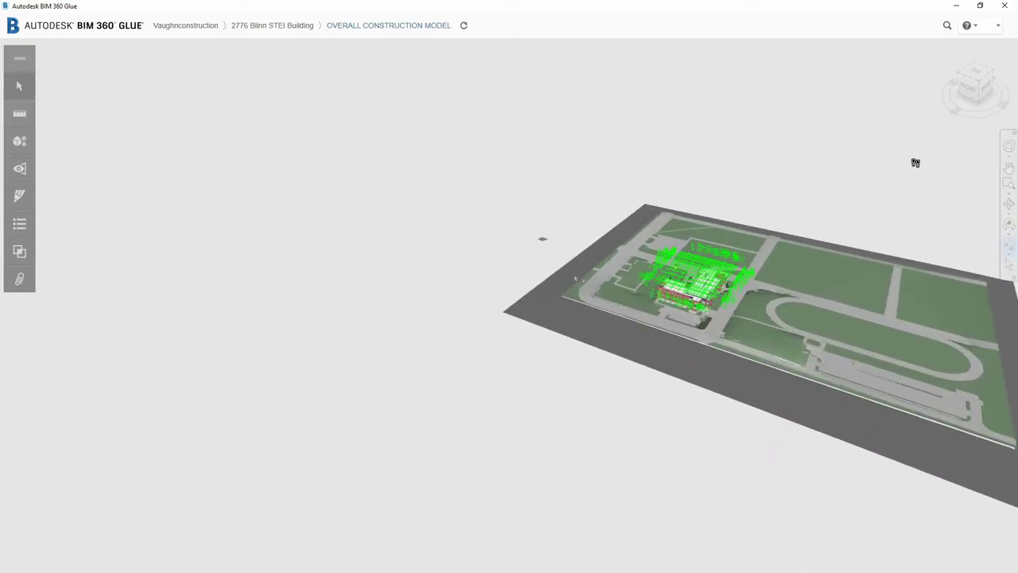
pyautogui.moveTo(731, 315); pyautogui.dragTo(736, 477, button='middle')
pyautogui.moveTo(713, 297); pyautogui.dragTo(827, 290)
pyautogui.moveTo(827, 290); pyautogui.dragTo(485, 413, button='middle')
pyautogui.moveTo(485, 414); pyautogui.dragTo(446, 380)
pyautogui.moveTo(445, 379); pyautogui.dragTo(455, 422, button='middle')
pyautogui.moveTo(456, 421); pyautogui.dragTo(484, 362)
pyautogui.moveTo(578, 285); pyautogui.dragTo(689, 275)
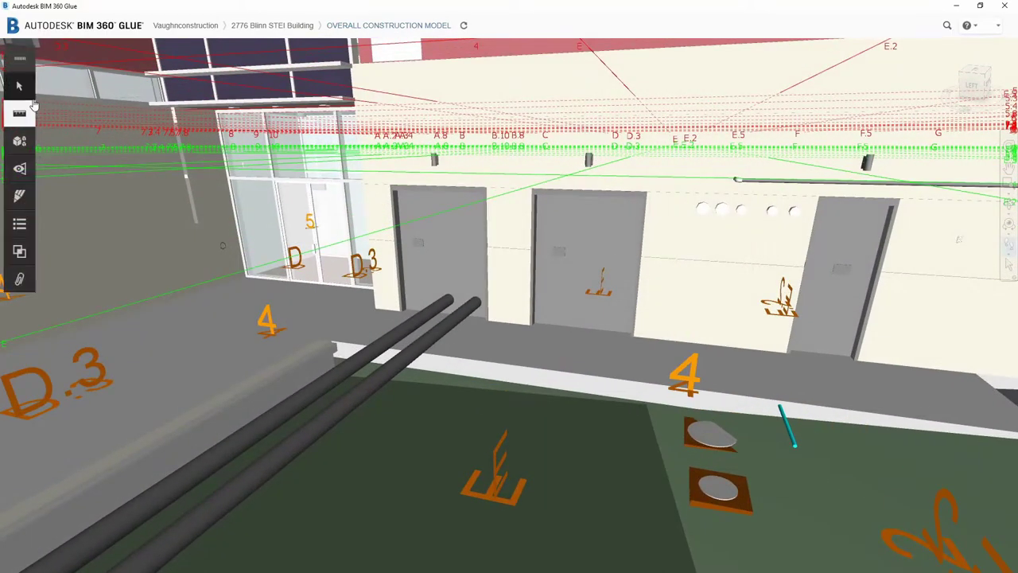
# Step: Add BLINN_SETI_01_PUMP_FIRE.dwg from the IMPACT FIRE folder to the OVERALL CONSTRUCTION MODEL merged model
pyautogui.click(21, 143)
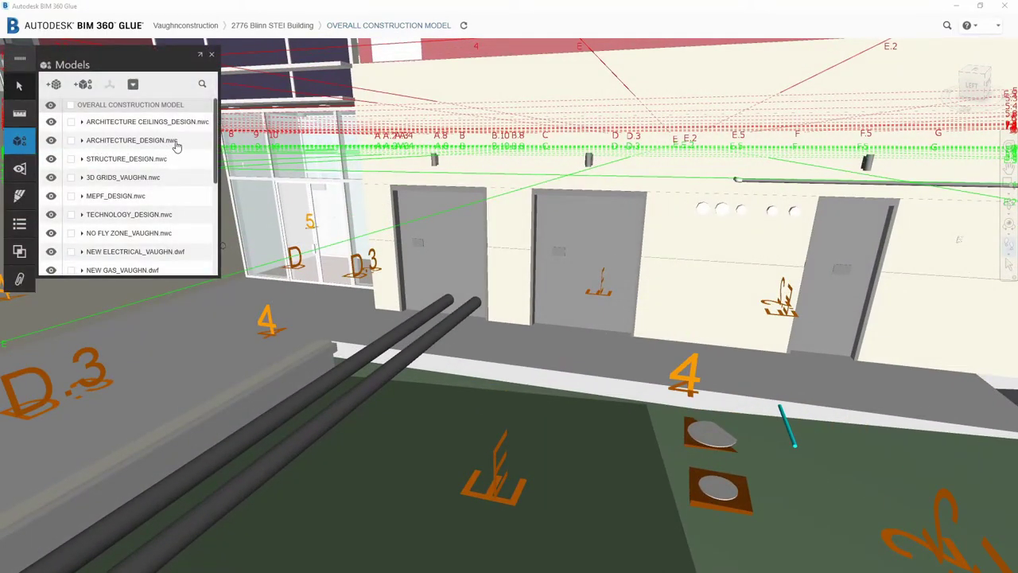
pyautogui.click(55, 85)
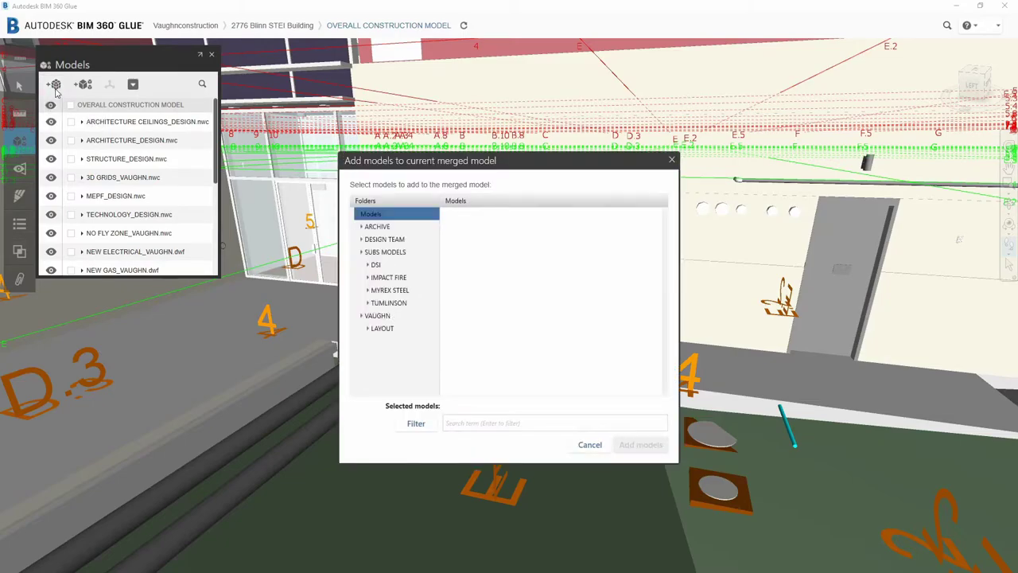
pyautogui.click(370, 278)
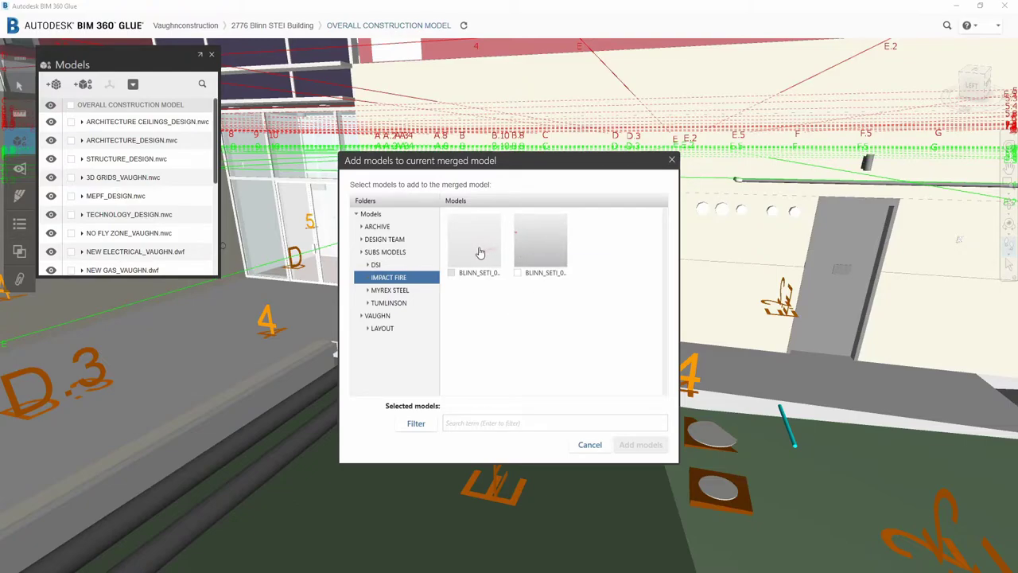
pyautogui.moveTo(481, 253)
pyautogui.click(538, 249)
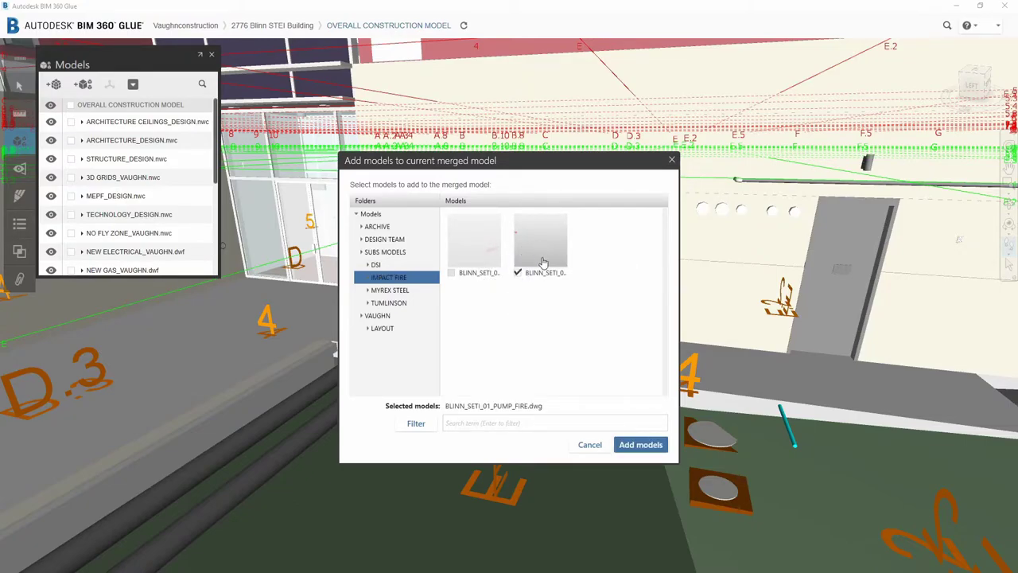
pyautogui.click(641, 443)
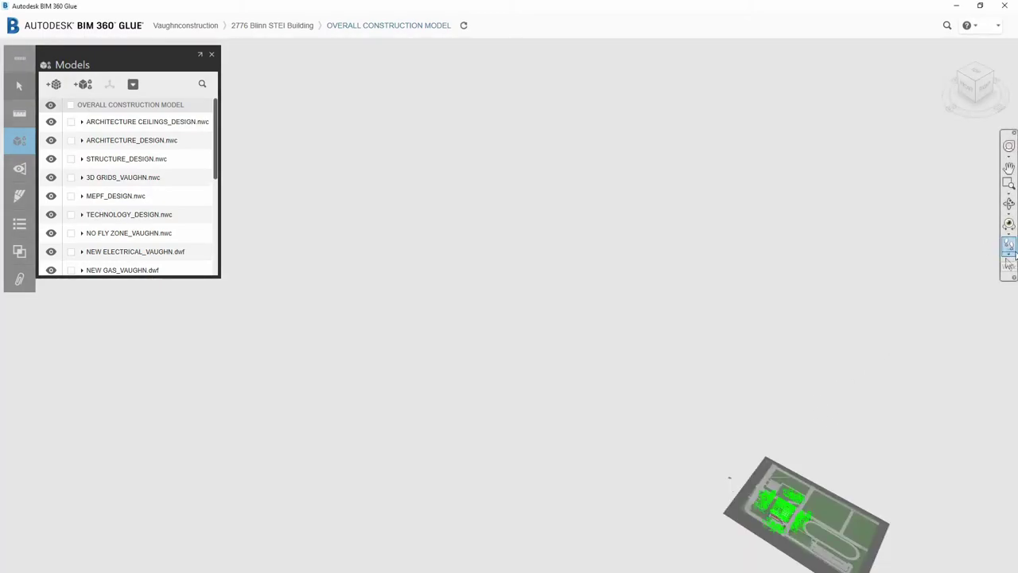
# Step: Inspect the fire pump piping against the surrounding walls and equipment in the merged model
pyautogui.moveTo(776, 207); pyautogui.dragTo(828, 389)
pyautogui.moveTo(775, 264); pyautogui.dragTo(910, 433, button='middle')
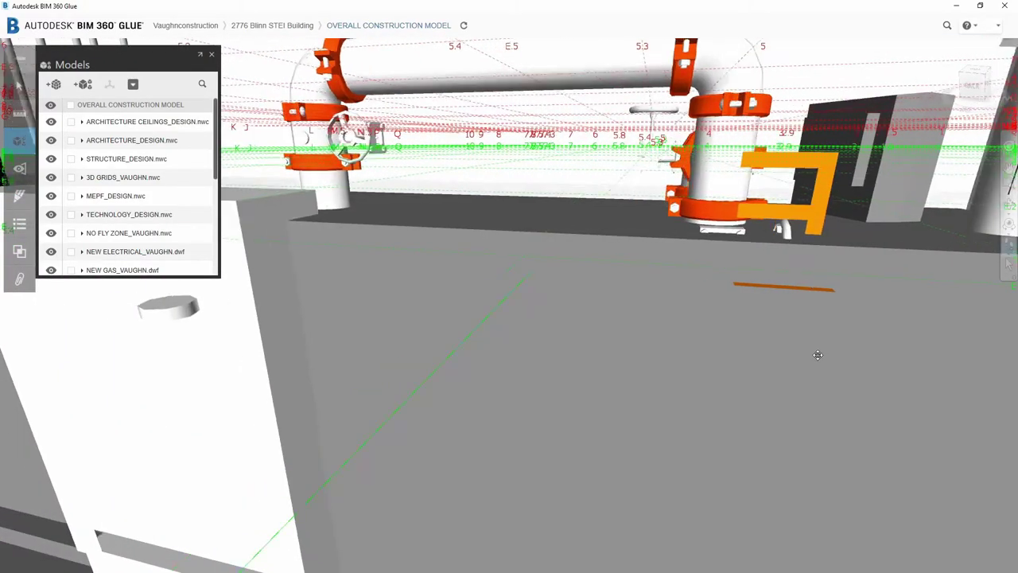
pyautogui.moveTo(819, 355); pyautogui.dragTo(746, 373, button='middle')
pyautogui.moveTo(740, 368); pyautogui.dragTo(979, 378)
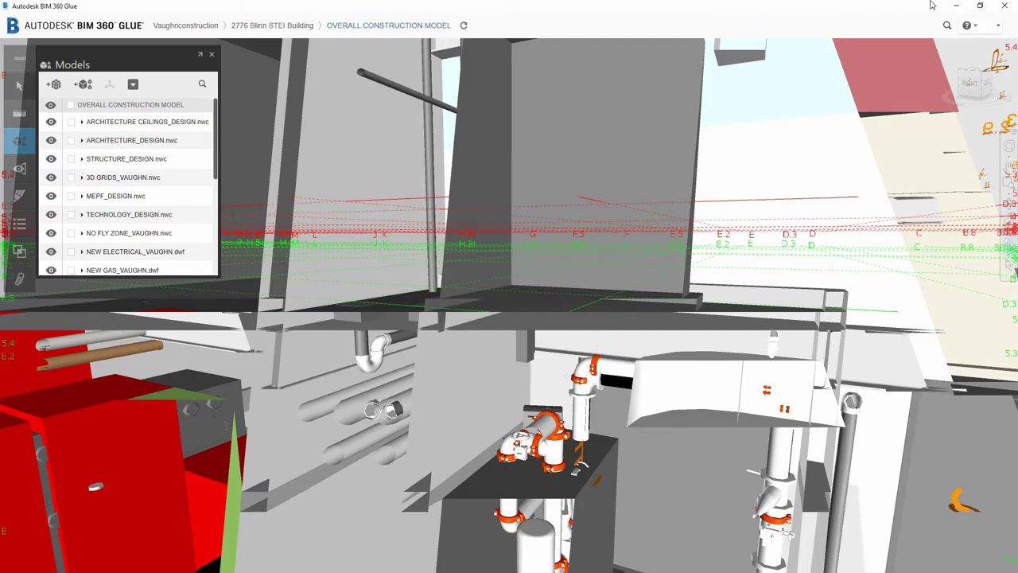
# Step: Set BIM 360 Glue aside and view the building plan around the pump room in AutoCAD's SETI drawing
pyautogui.click(957, 5)
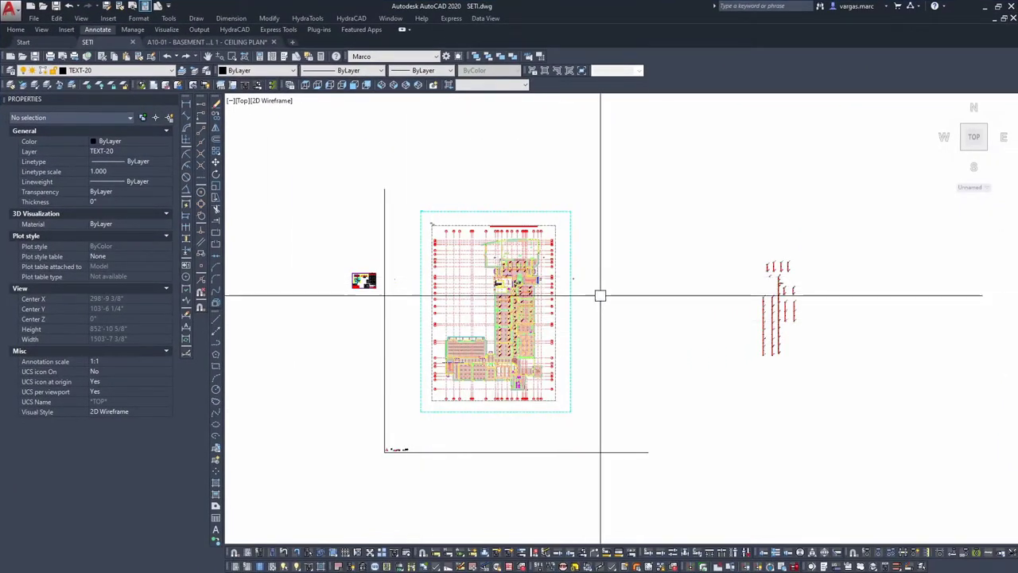
pyautogui.scroll(6, 509, 271)
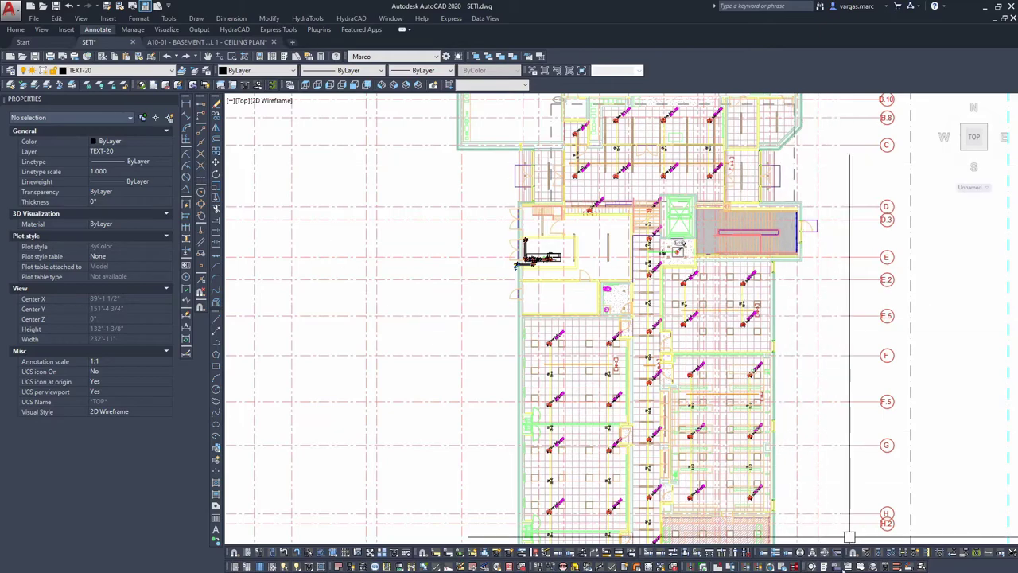
pyautogui.moveTo(749, 571)
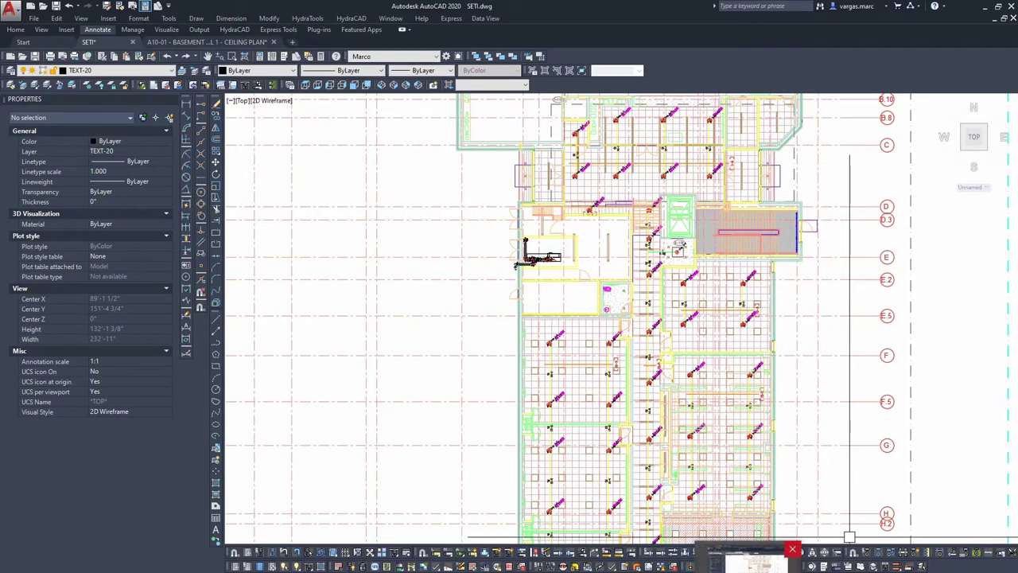